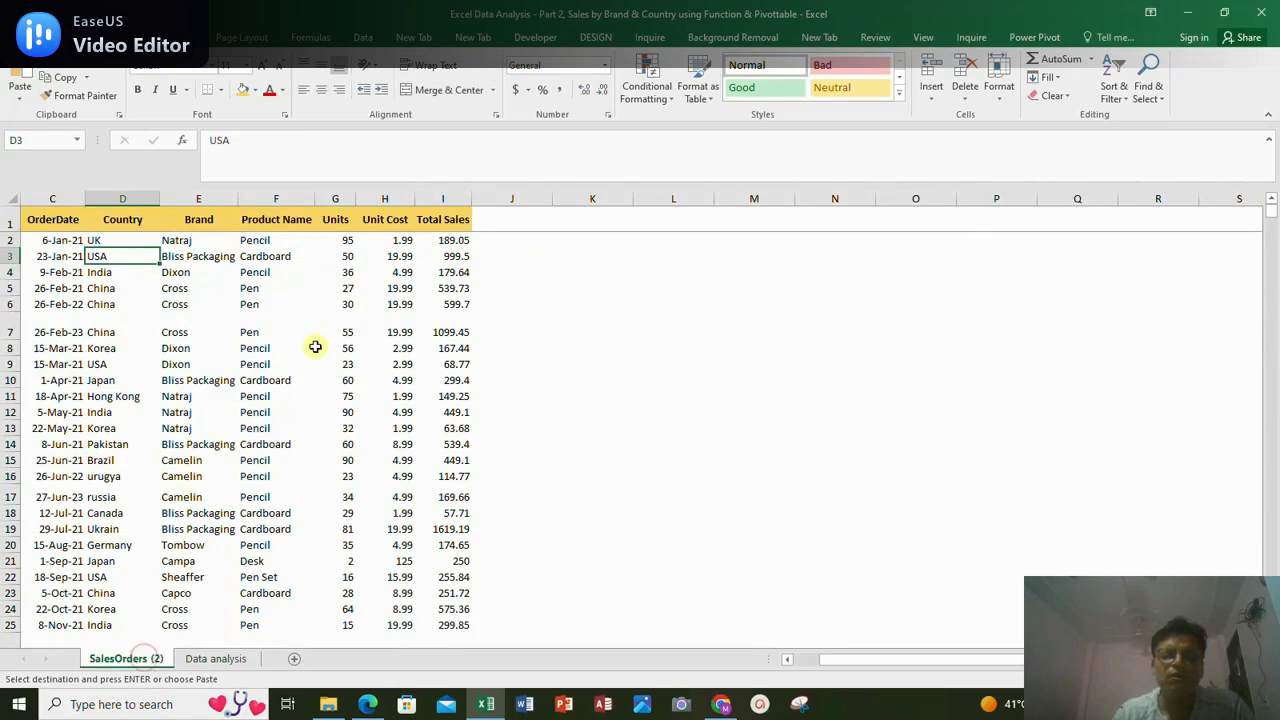
# Examine the sales table on the SalesOrders (2) sheet, switching briefly to the Data analysis sheet and back
pyautogui.moveTo(48, 219); pyautogui.dragTo(407, 483)
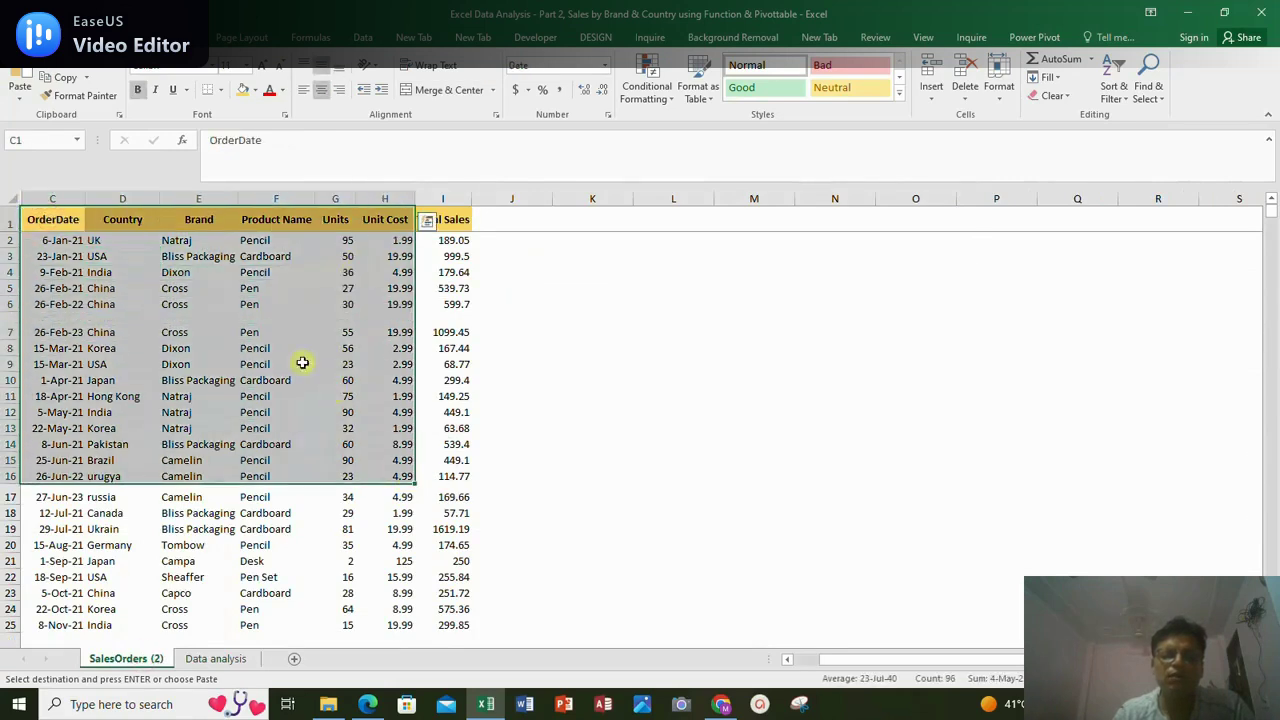
pyautogui.click(44, 254)
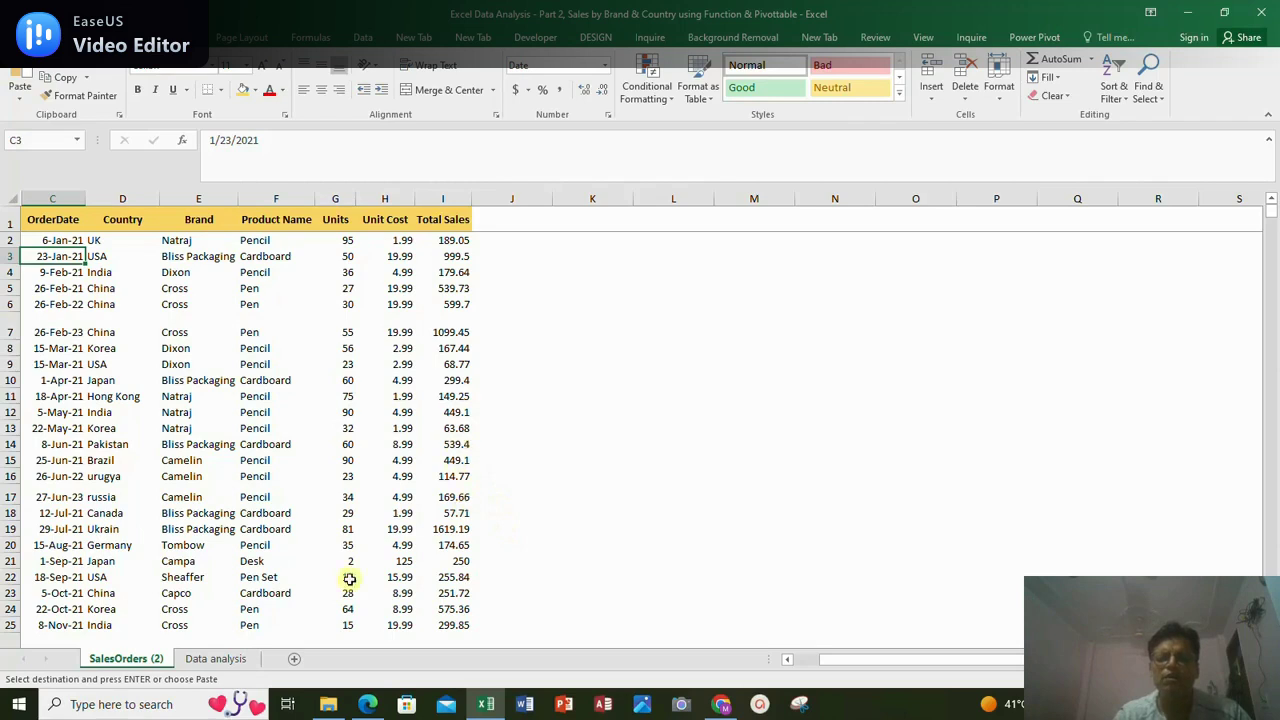
pyautogui.click(220, 662)
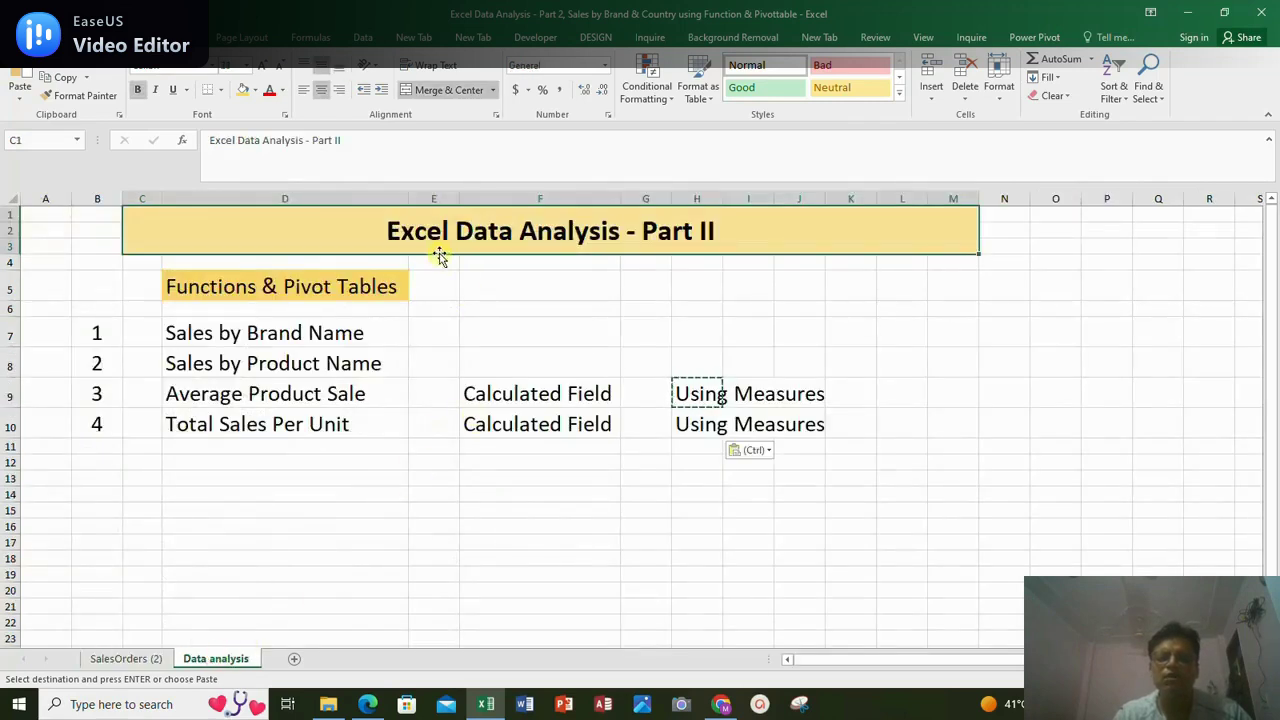
pyautogui.click(150, 658)
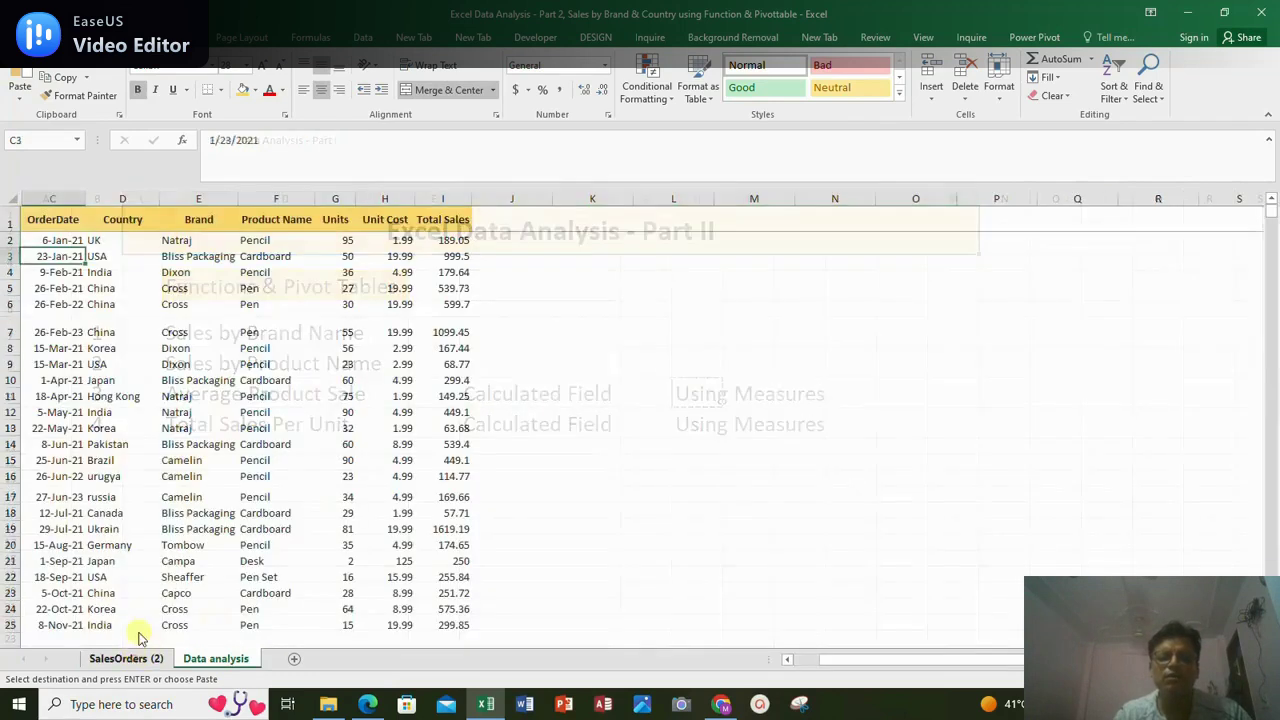
pyautogui.moveTo(52, 215); pyautogui.dragTo(409, 249)
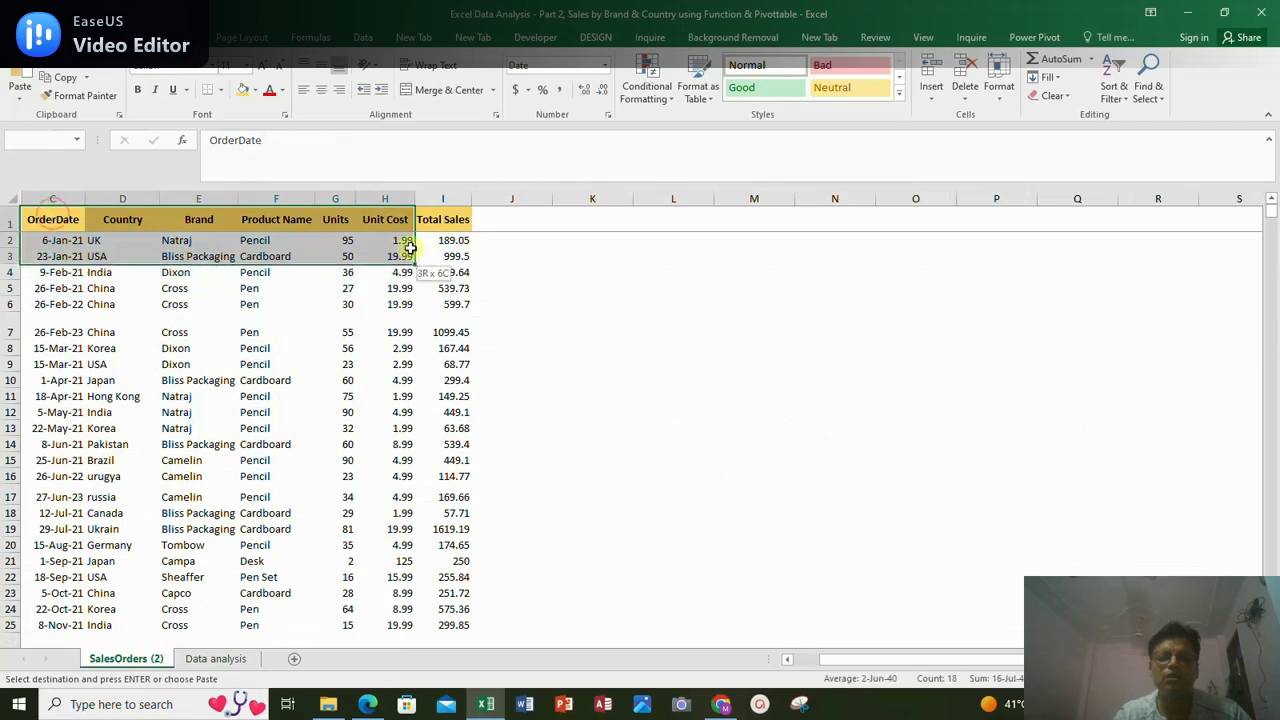
# Review the planned reports on the Data analysis sheet, from the Functions & Pivot Tables heading through Average Product Sale
pyautogui.click(210, 658)
pyautogui.click(260, 288)
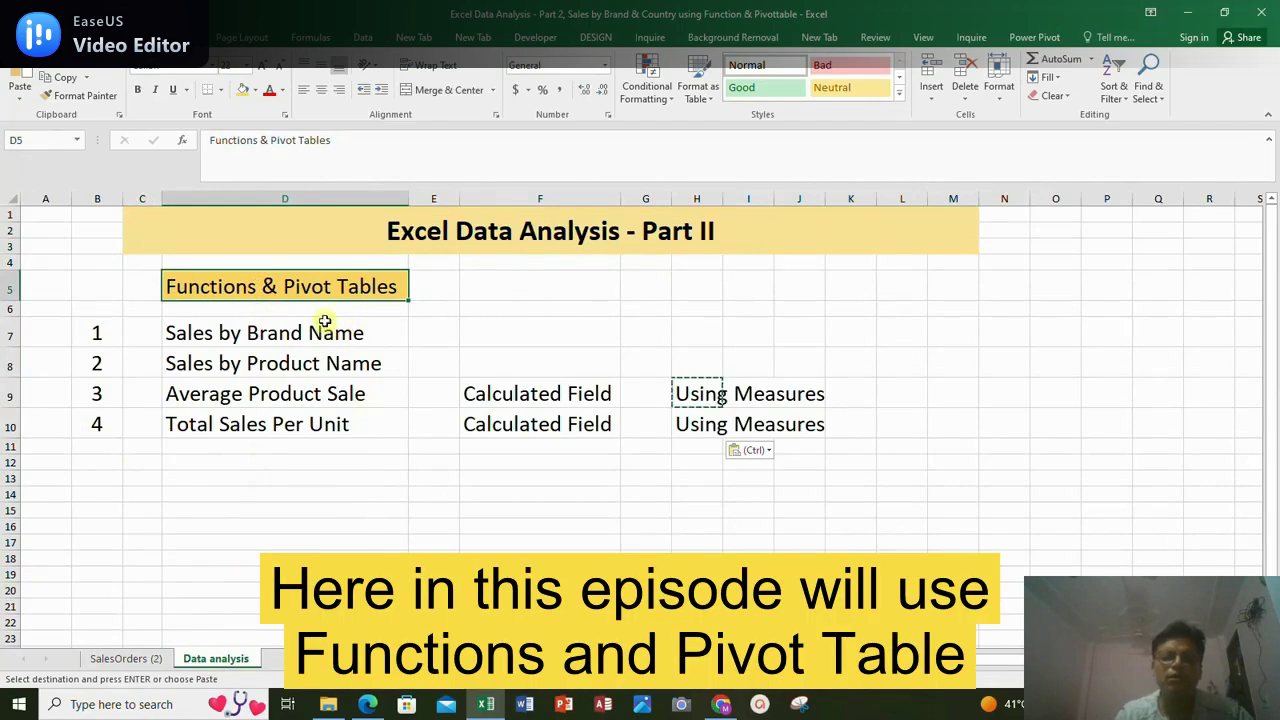
pyautogui.click(318, 332)
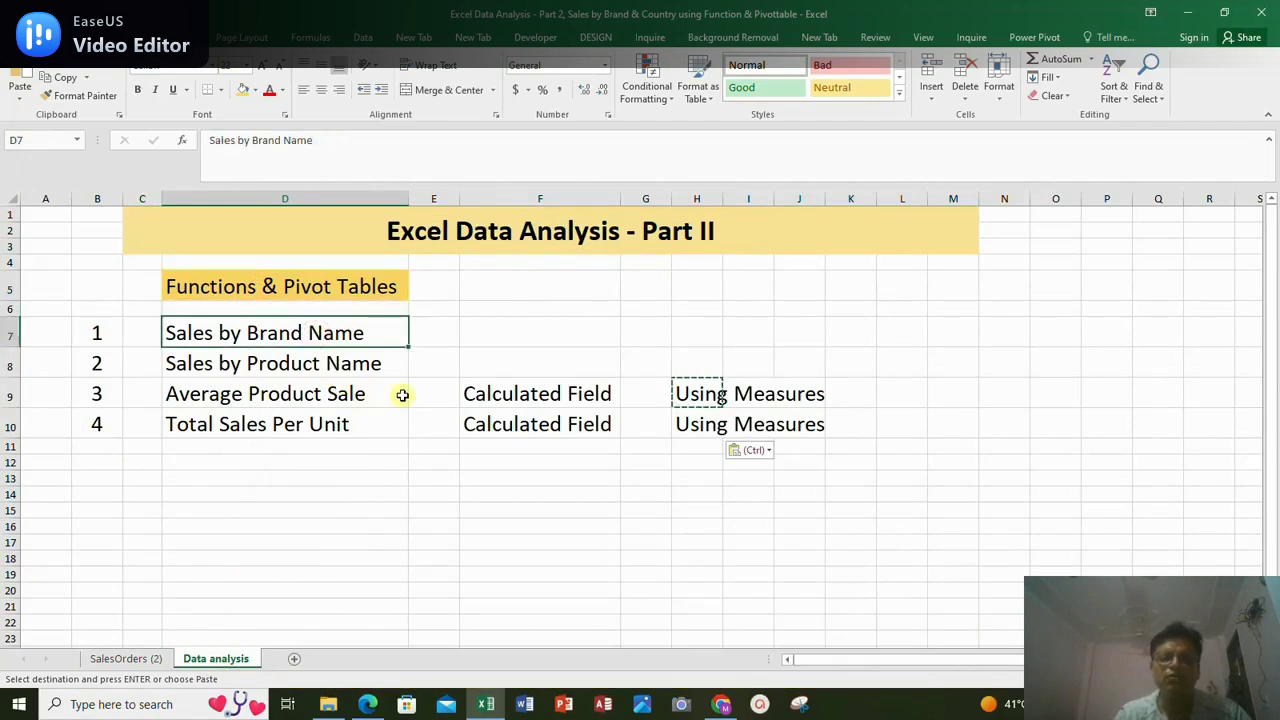
pyautogui.click(262, 363)
pyautogui.keyDown('shift'); pyautogui.click(243, 331); pyautogui.keyUp('shift')
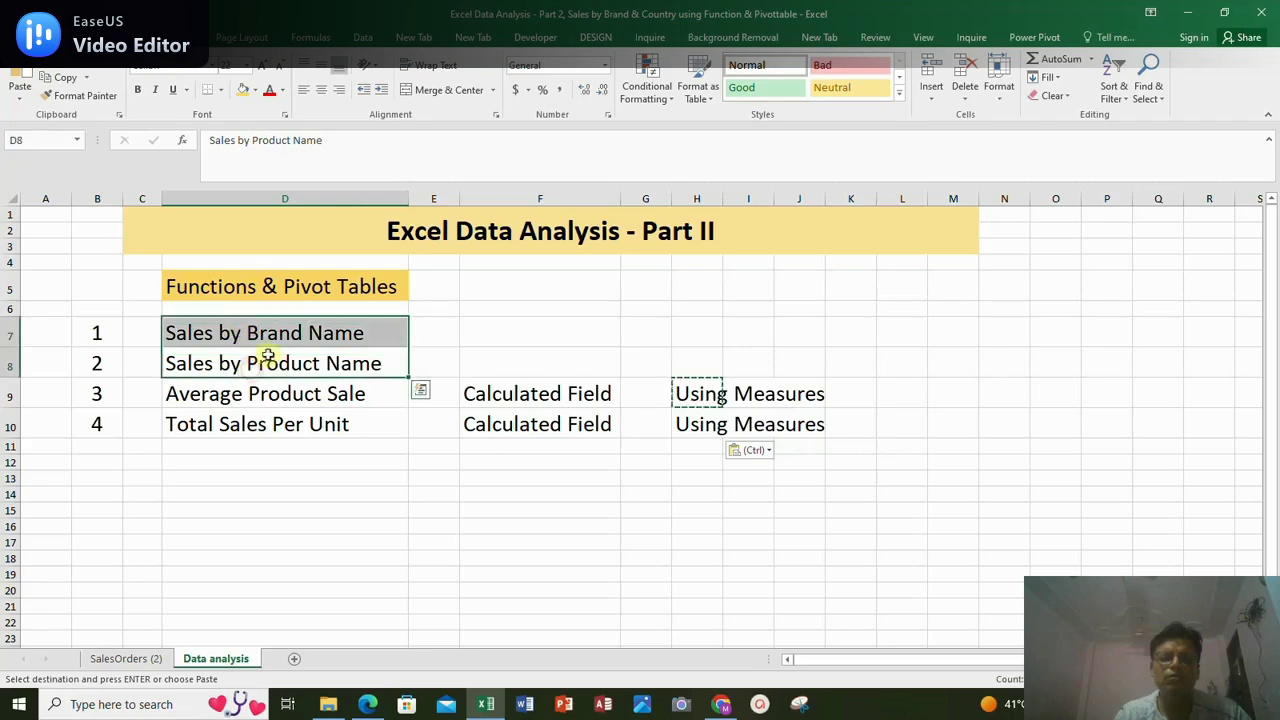
pyautogui.click(246, 334)
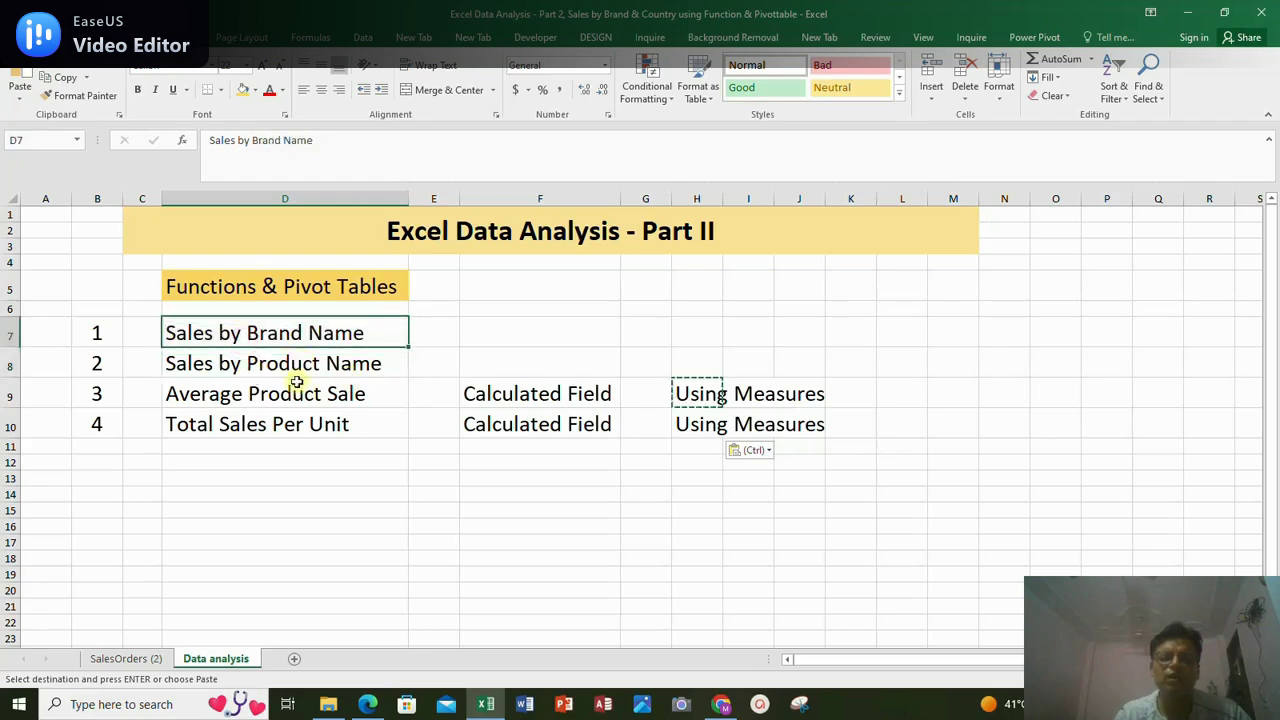
pyautogui.click(265, 370)
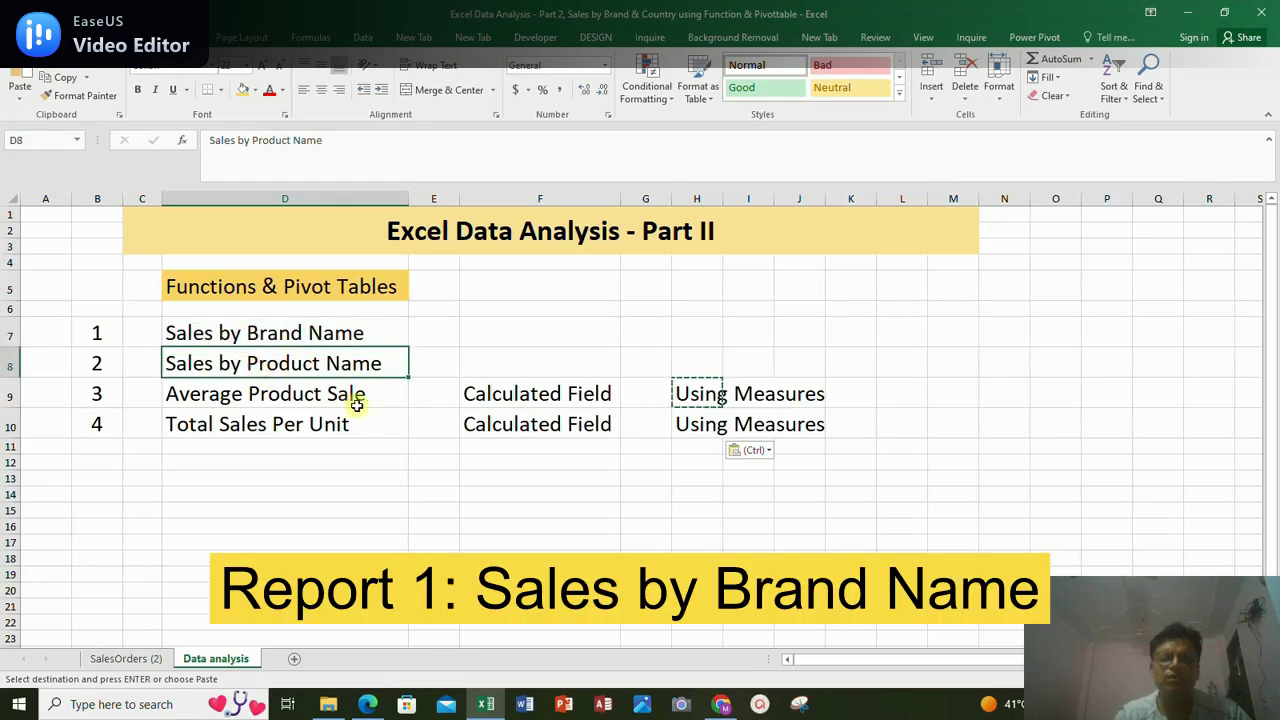
pyautogui.click(279, 295)
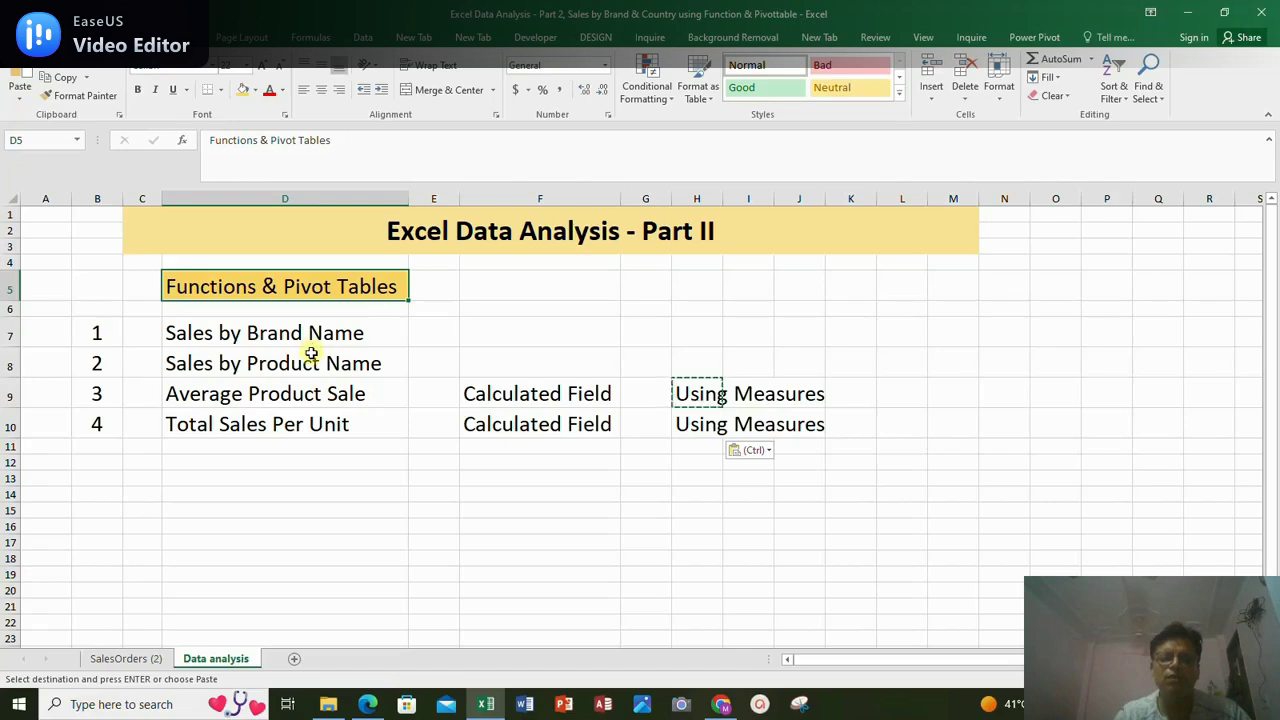
pyautogui.click(231, 399)
# Check the Brand column header and the empty columns beside the table on the SalesOrders (2) sheet
pyautogui.click(150, 656)
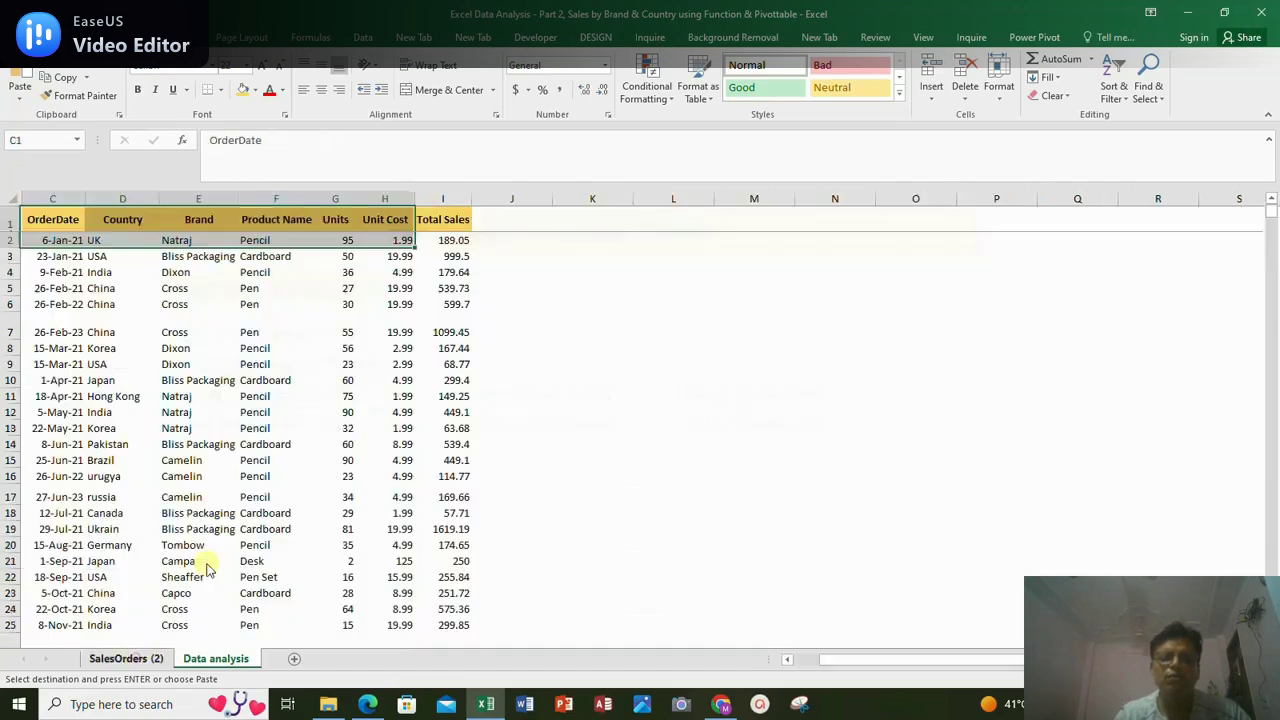
pyautogui.click(192, 220)
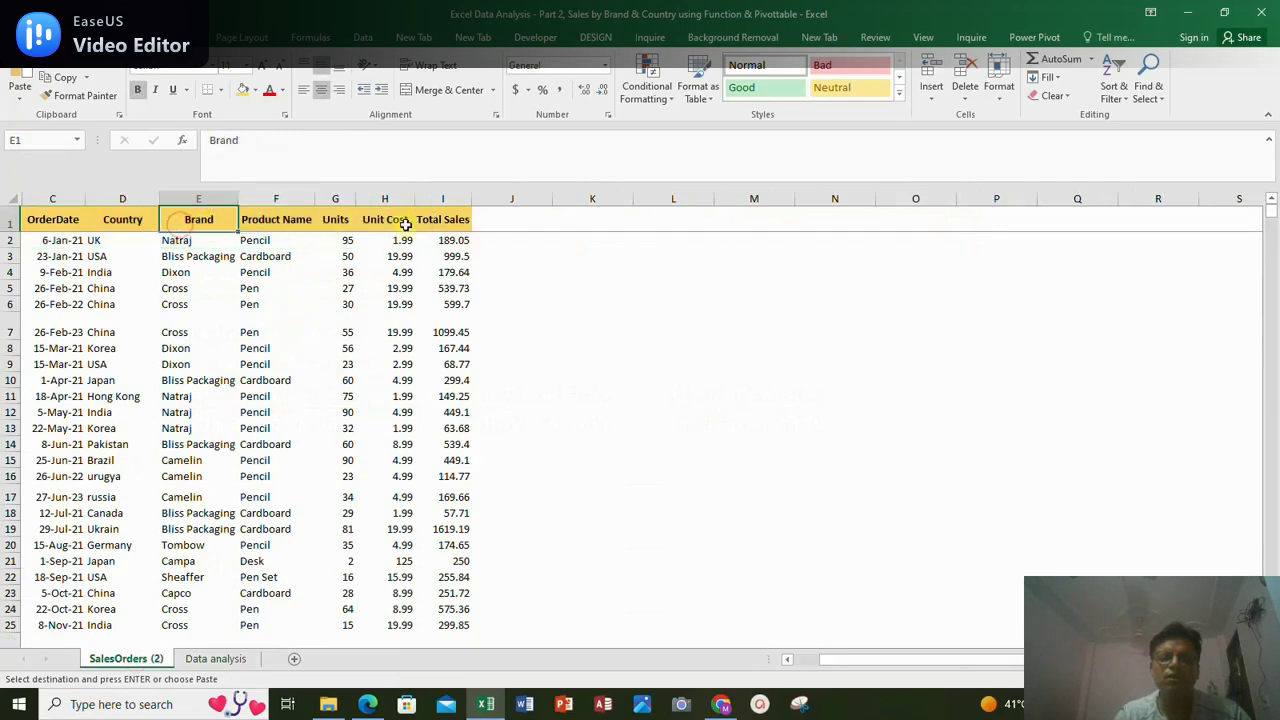
pyautogui.click(482, 221)
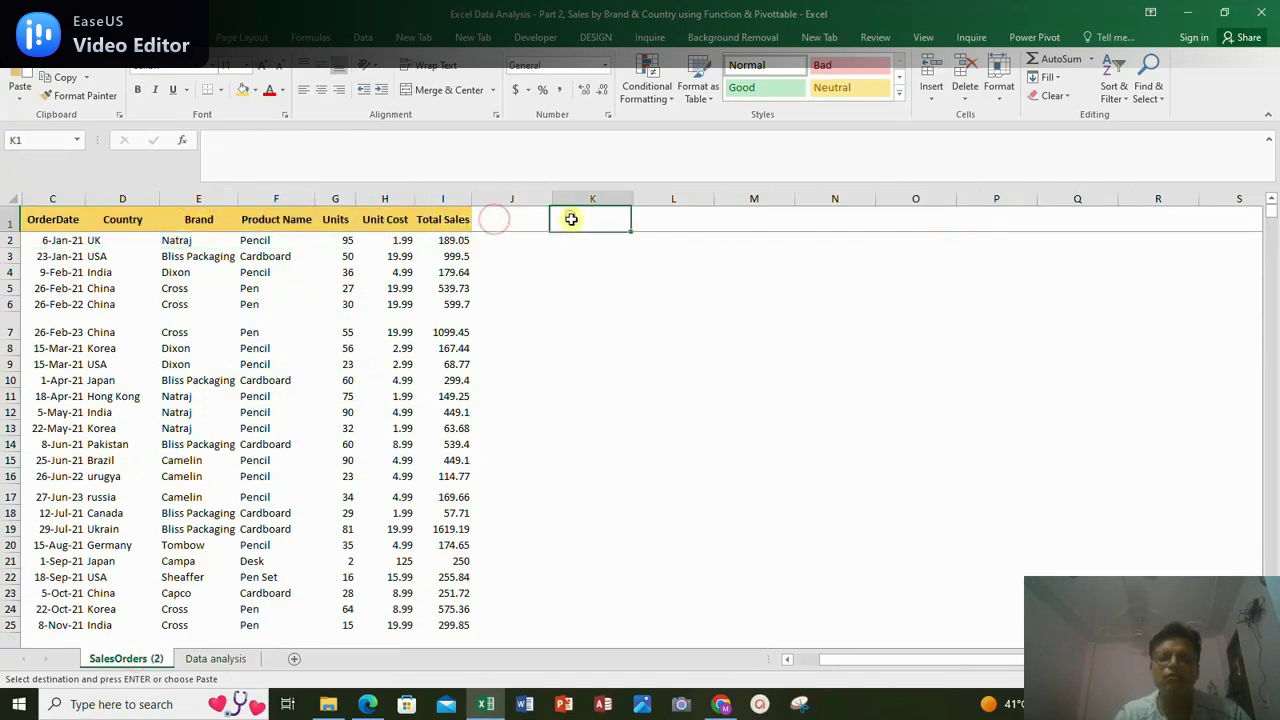
# Review the Calculated Field and Using Measures entries for Average Product Sale and Total Sales Per Unit on the Data analysis sheet
pyautogui.click(214, 656)
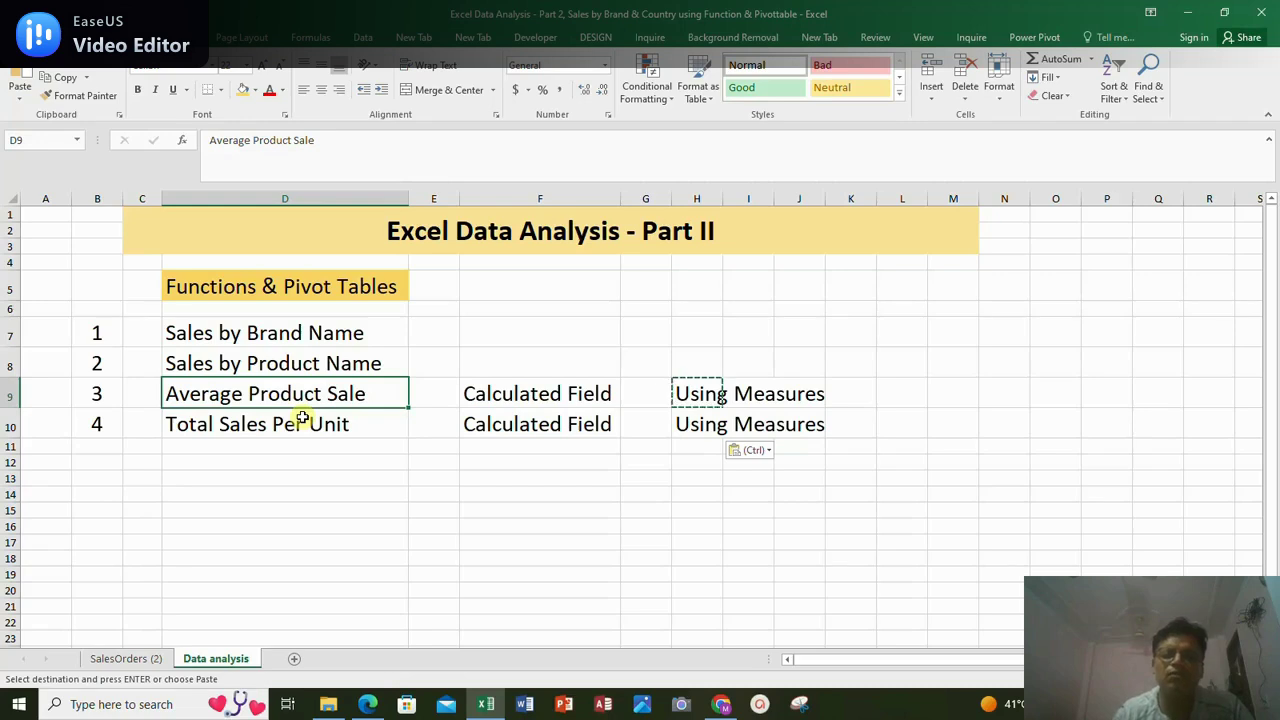
pyautogui.click(566, 393)
pyautogui.click(699, 393)
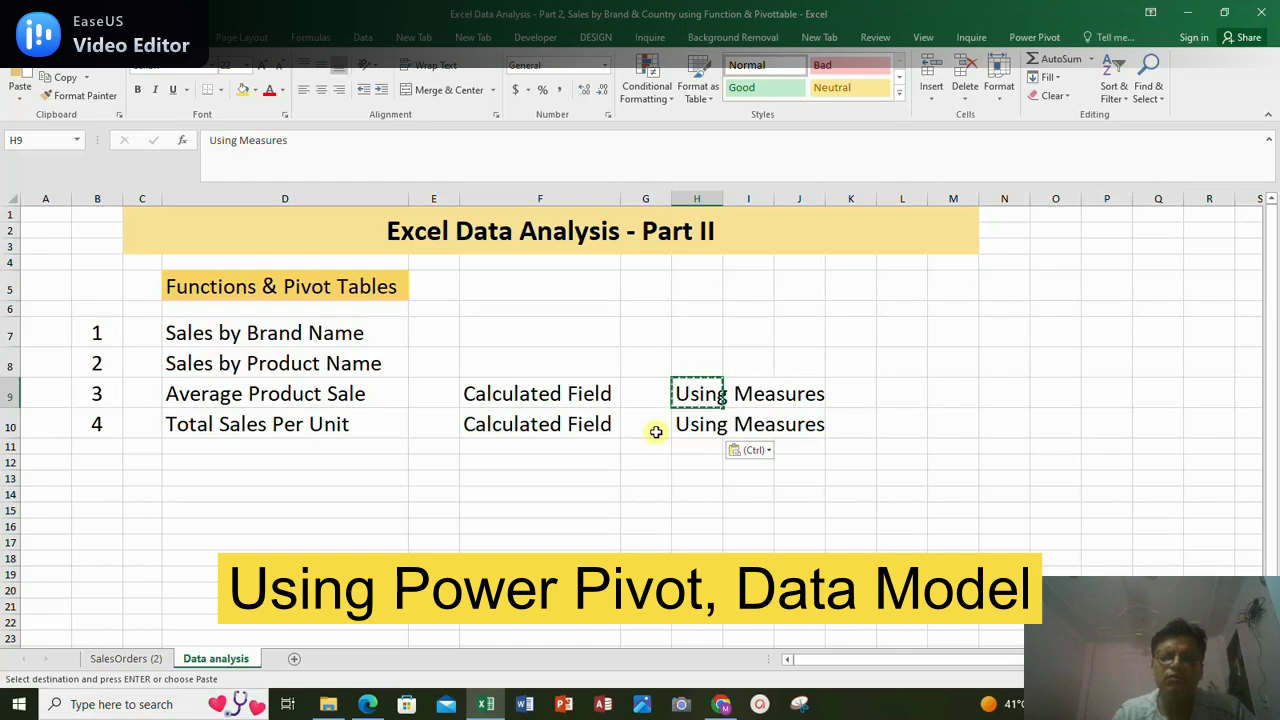
pyautogui.click(528, 396)
pyautogui.click(291, 426)
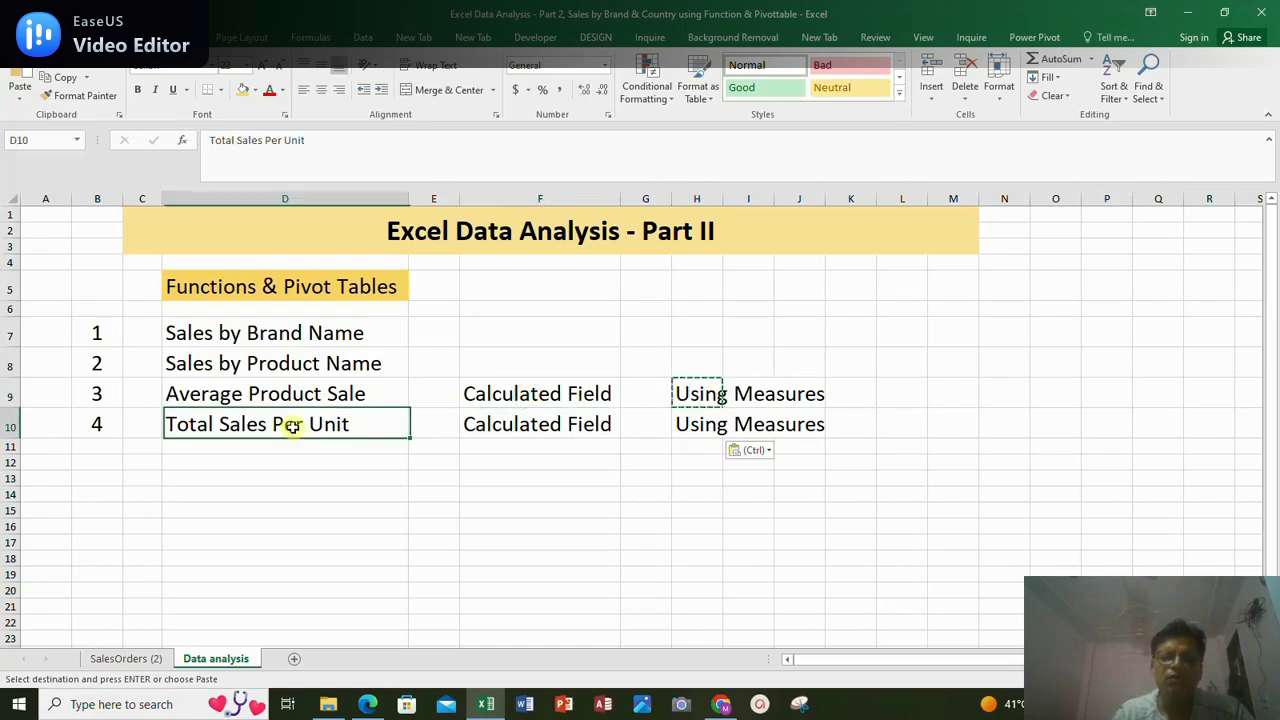
pyautogui.click(512, 430)
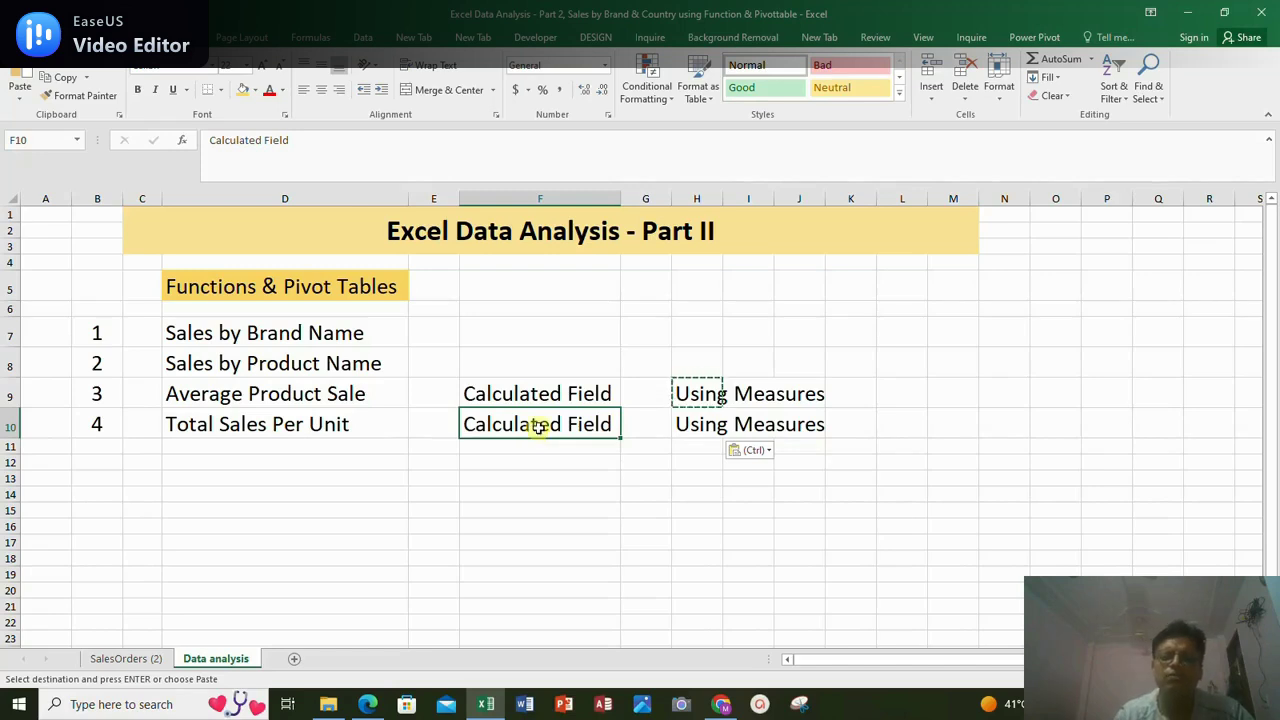
pyautogui.click(712, 424)
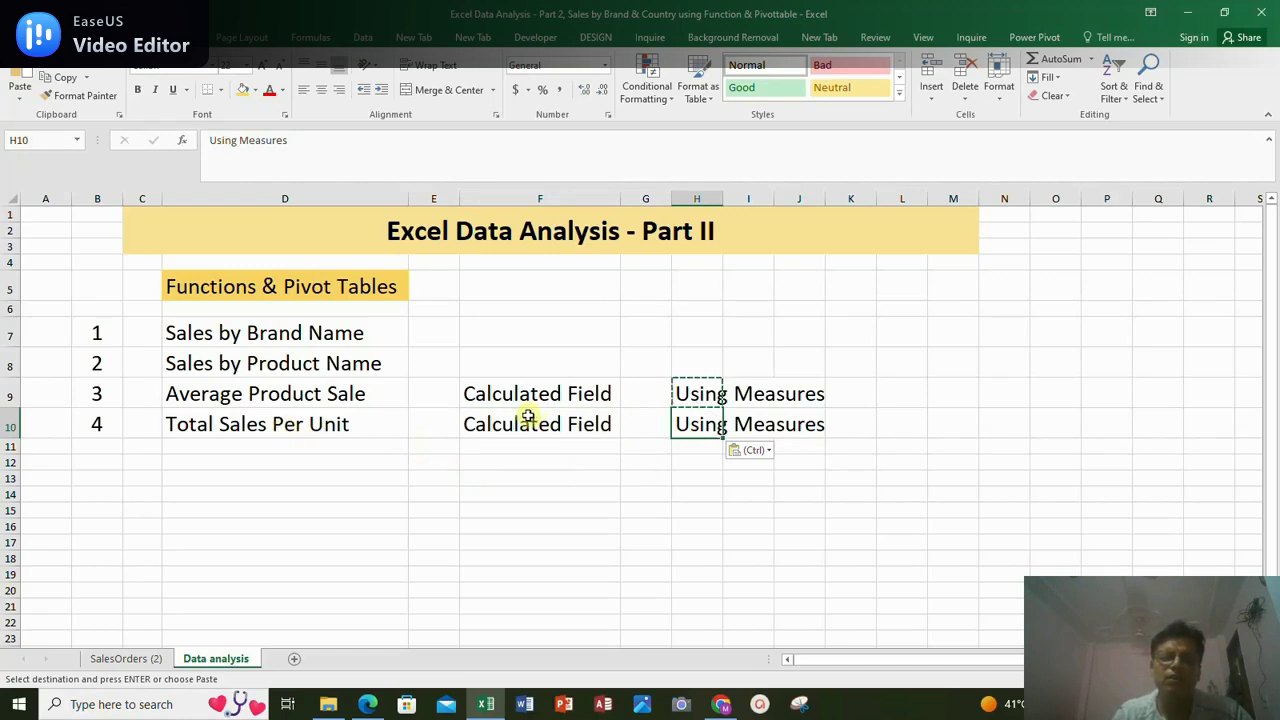
# Autofit column H on the Data analysis sheet to its Using Measures entries
pyautogui.moveTo(285, 338); pyautogui.dragTo(351, 423)
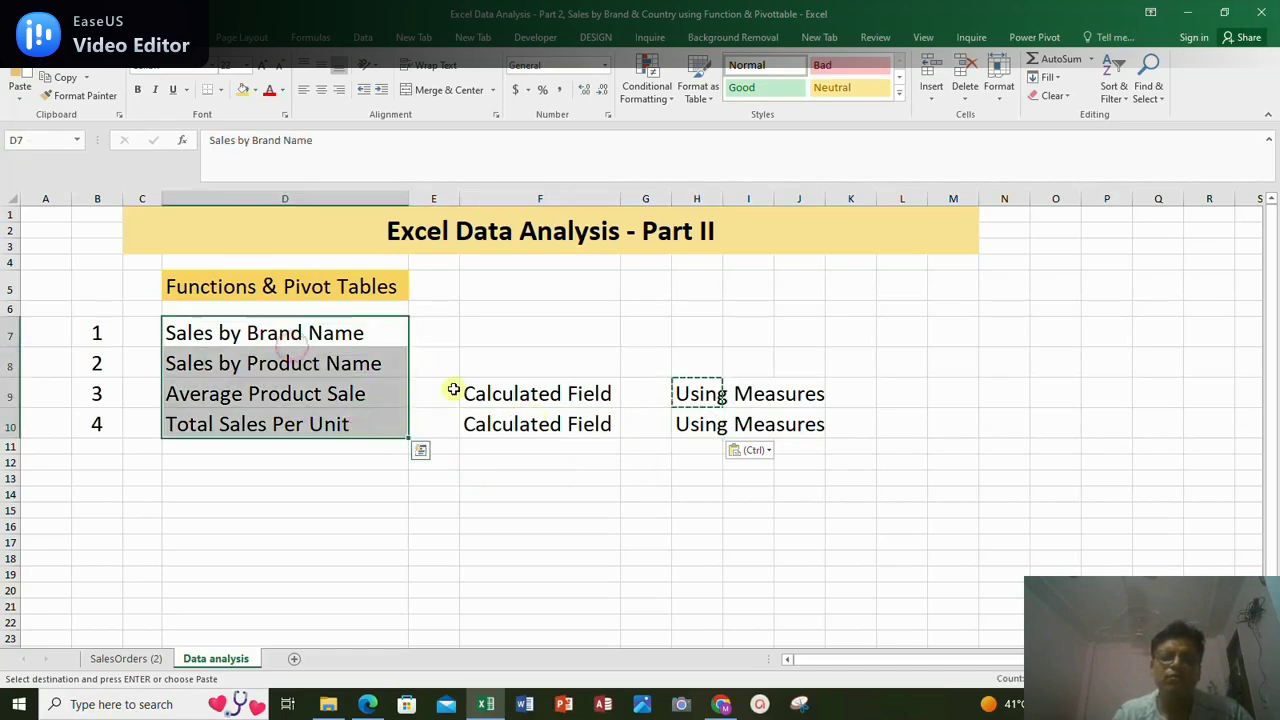
pyautogui.click(332, 394)
pyautogui.click(518, 392)
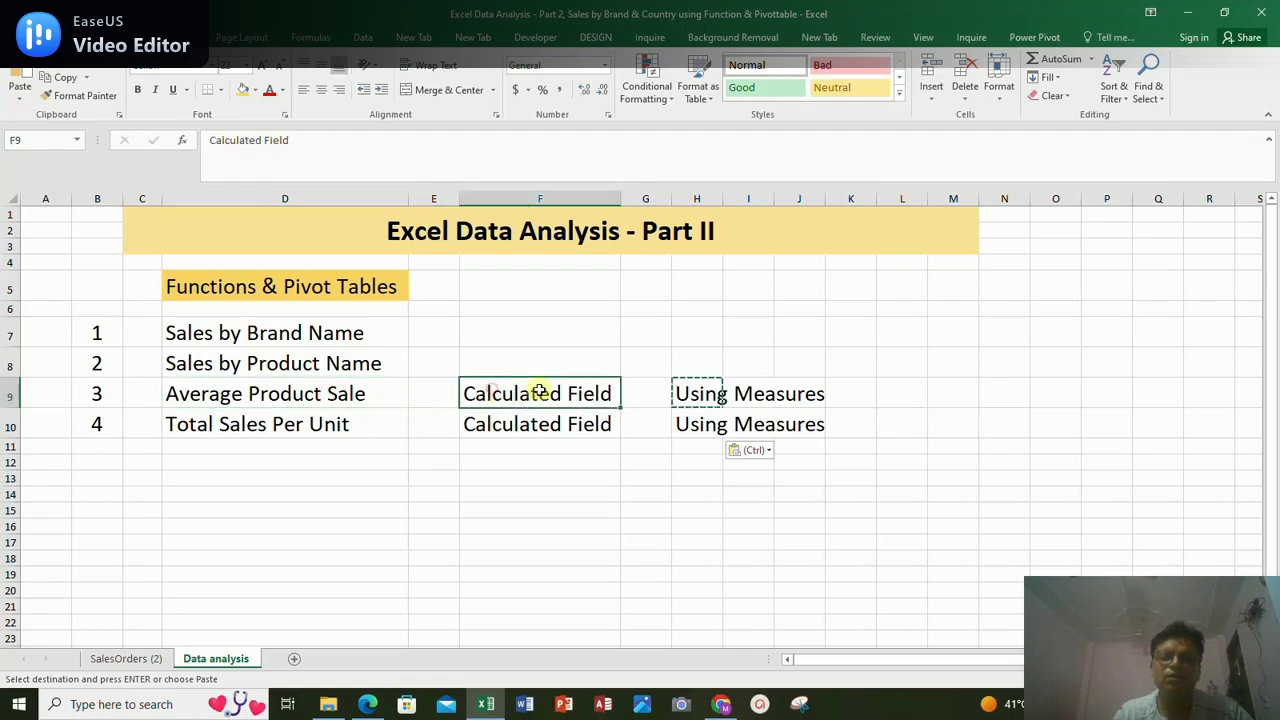
pyautogui.click(700, 392)
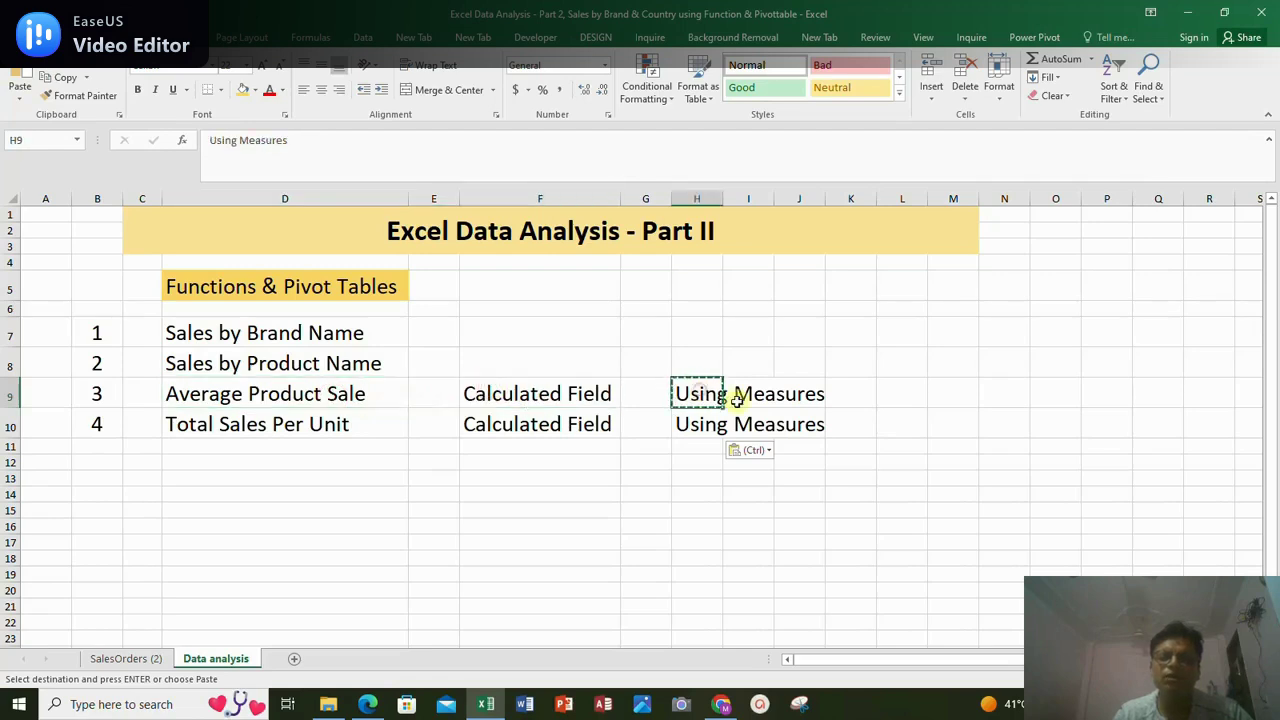
pyautogui.doubleClick(724, 200)
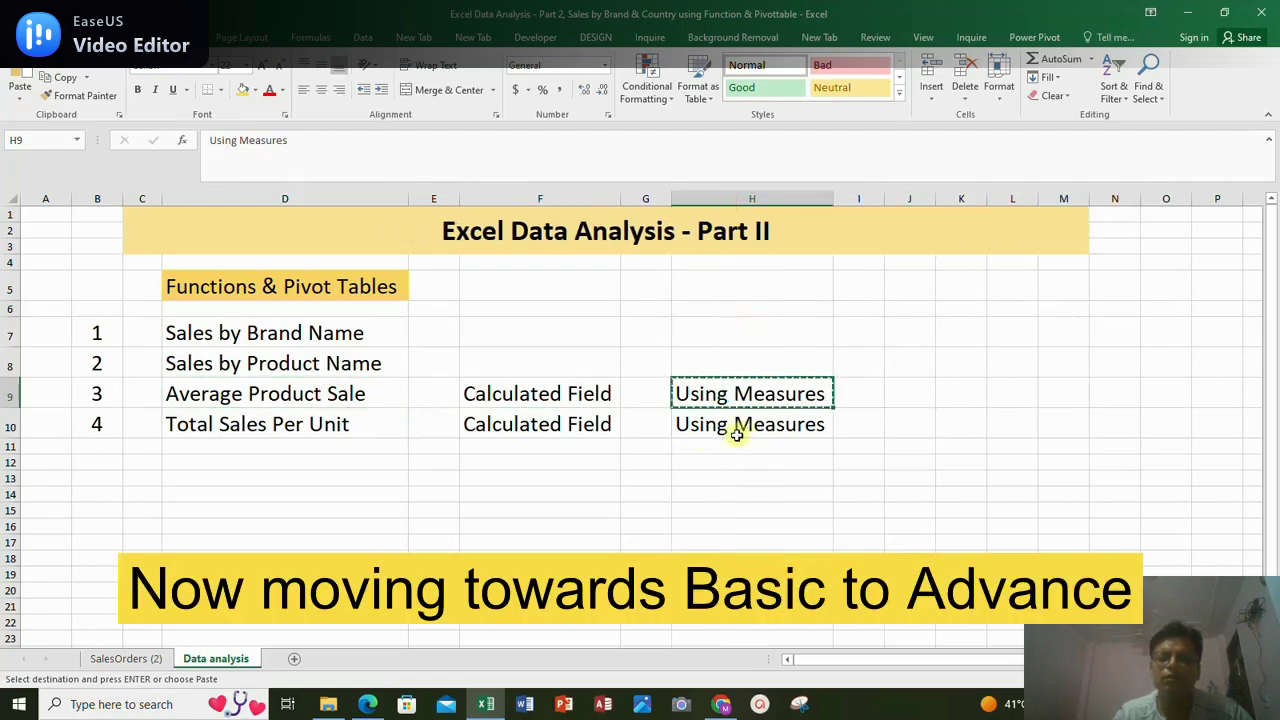
# Examine the Country, Brand, Product Name and Units headers in the sales table, and return to the report list
pyautogui.click(315, 396)
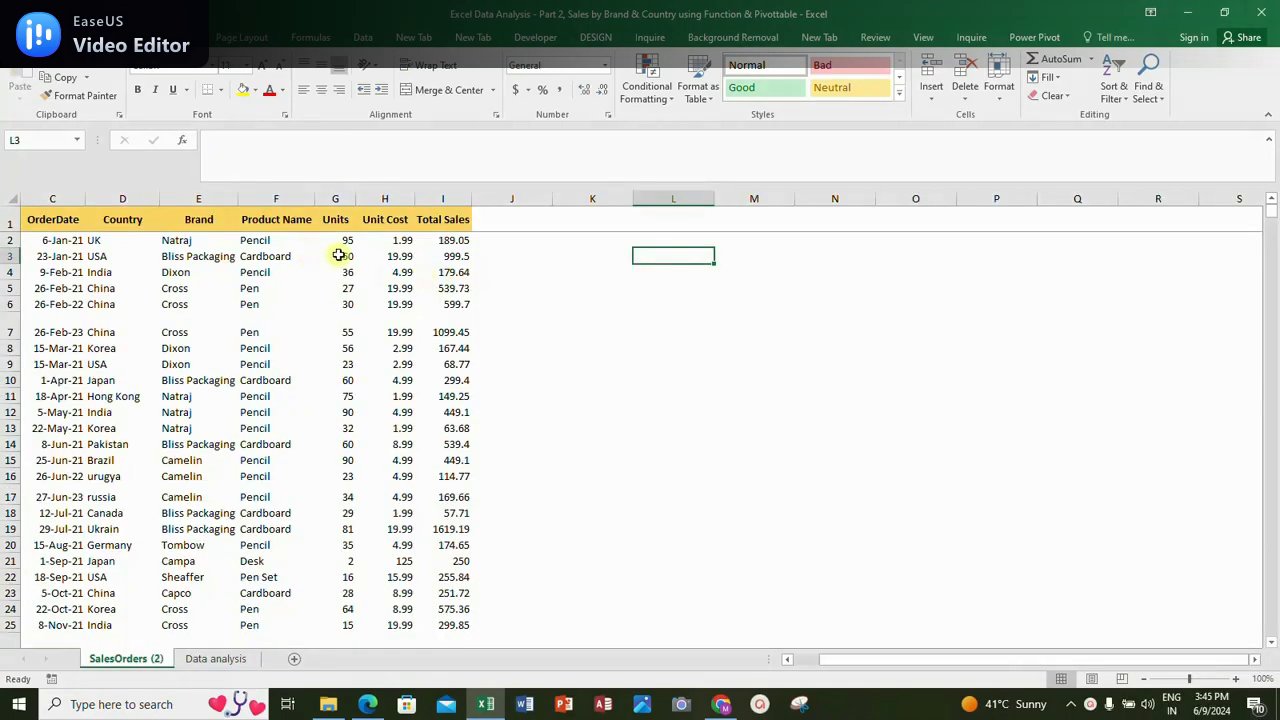
pyautogui.click(125, 219)
pyautogui.click(207, 218)
pyautogui.click(292, 220)
pyautogui.click(335, 219)
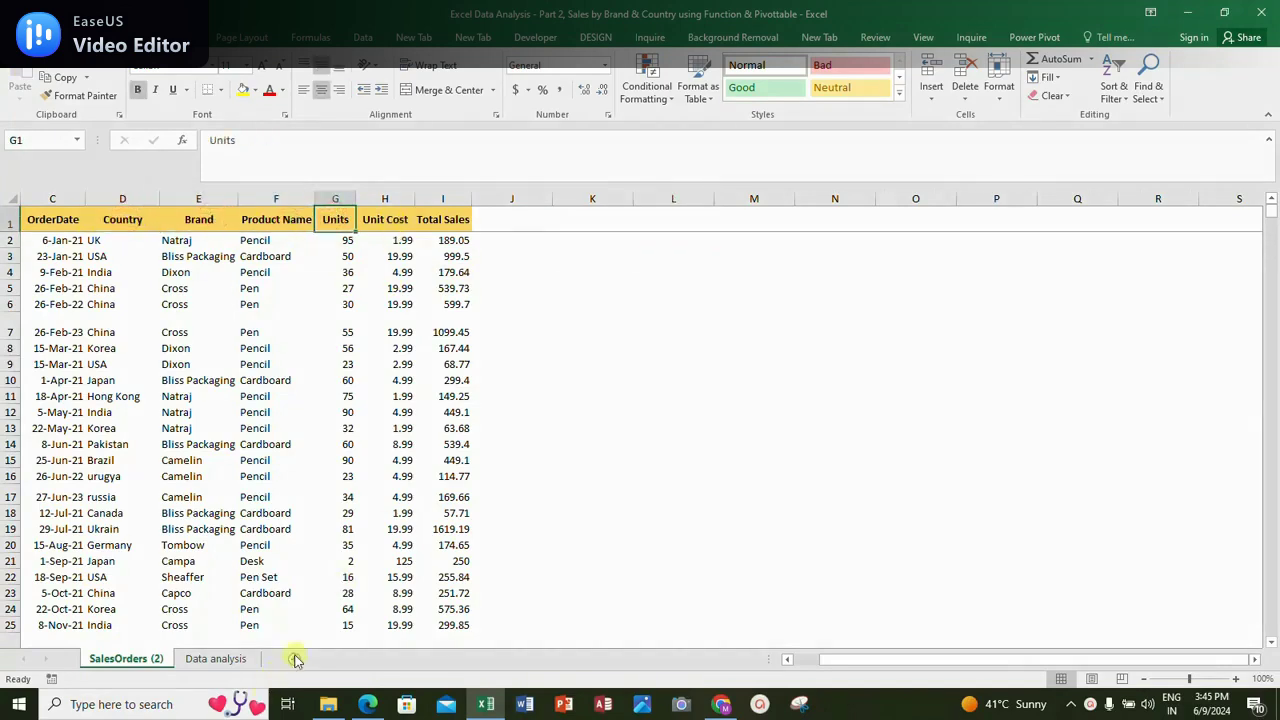
pyautogui.click(215, 659)
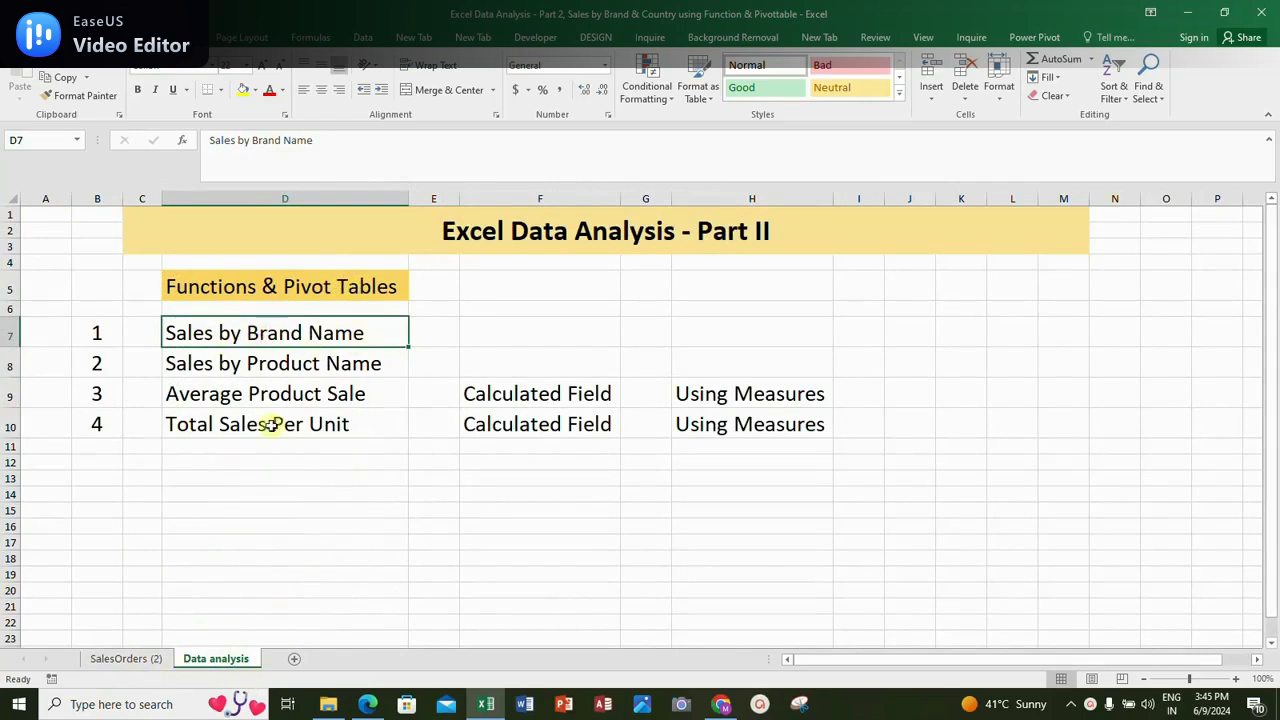
# Copy the whole Brand column from SalesOrders (2) and paste it into a new worksheet starting at E2
pyautogui.click(150, 656)
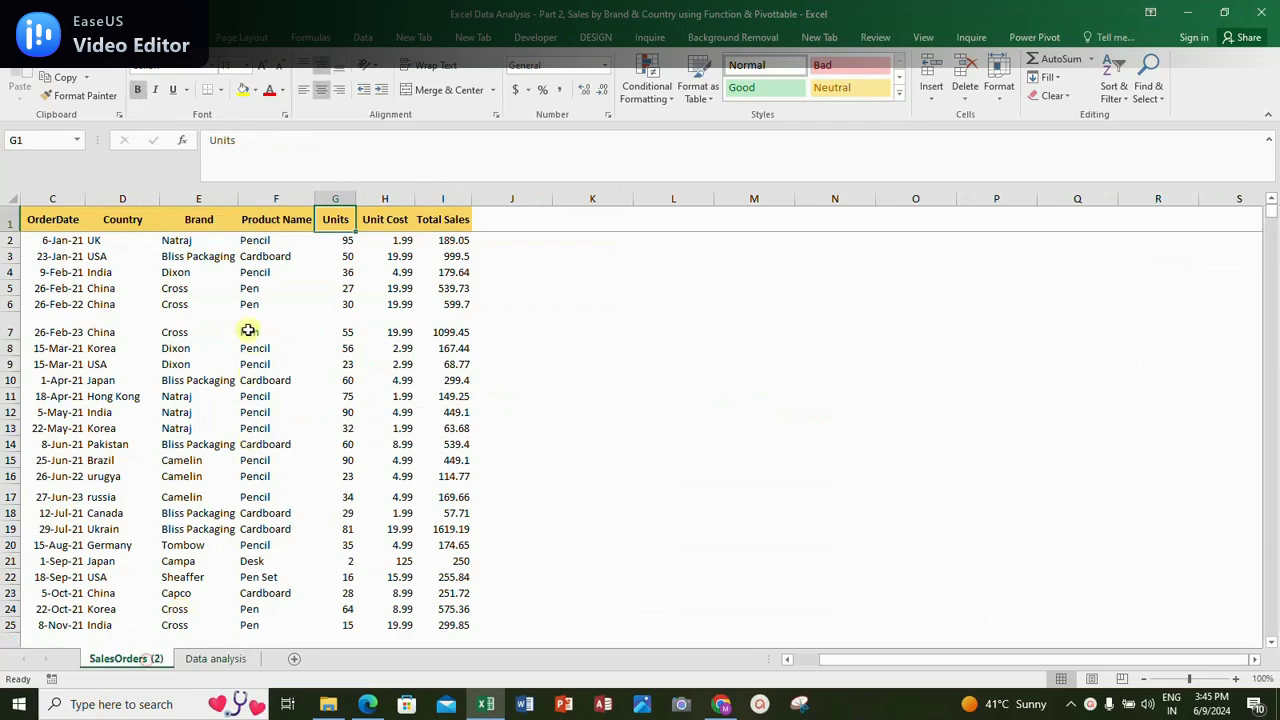
pyautogui.click(197, 221)
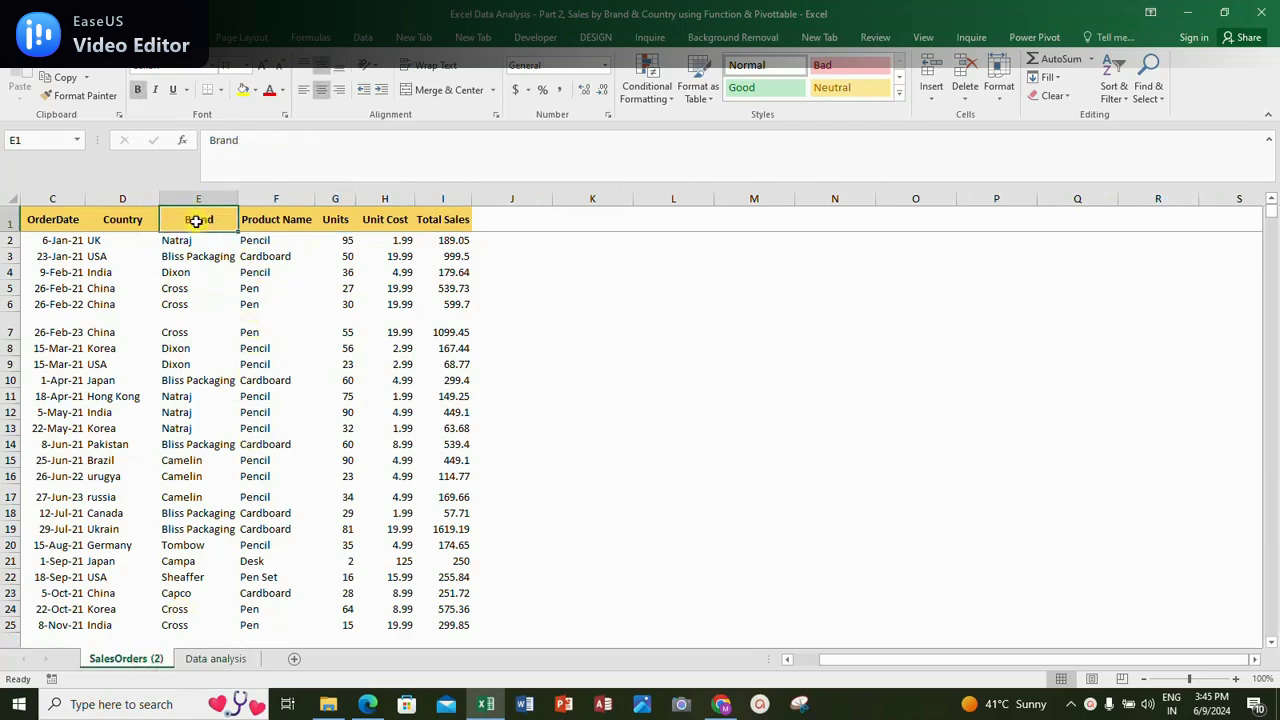
pyautogui.hotkey('ctrl', 'shift', 'Down')
pyautogui.hotkey('ctrl', 'c')
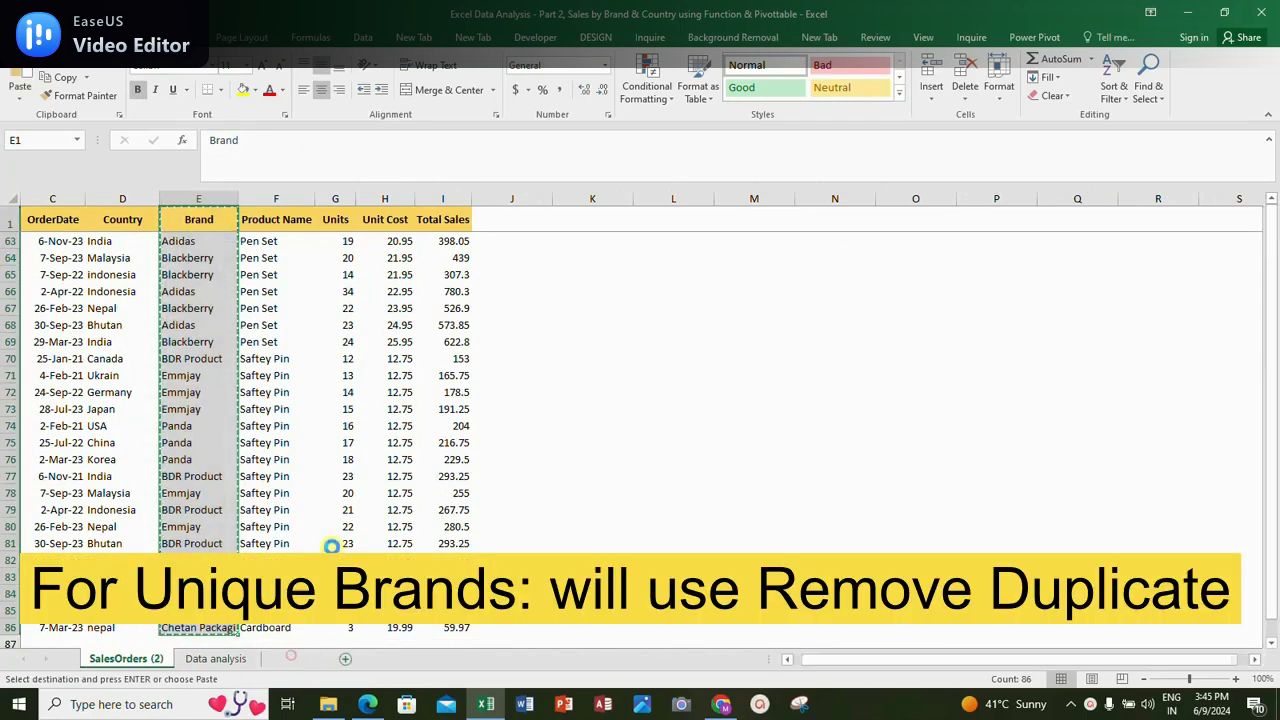
pyautogui.click(293, 659)
pyautogui.click(258, 234)
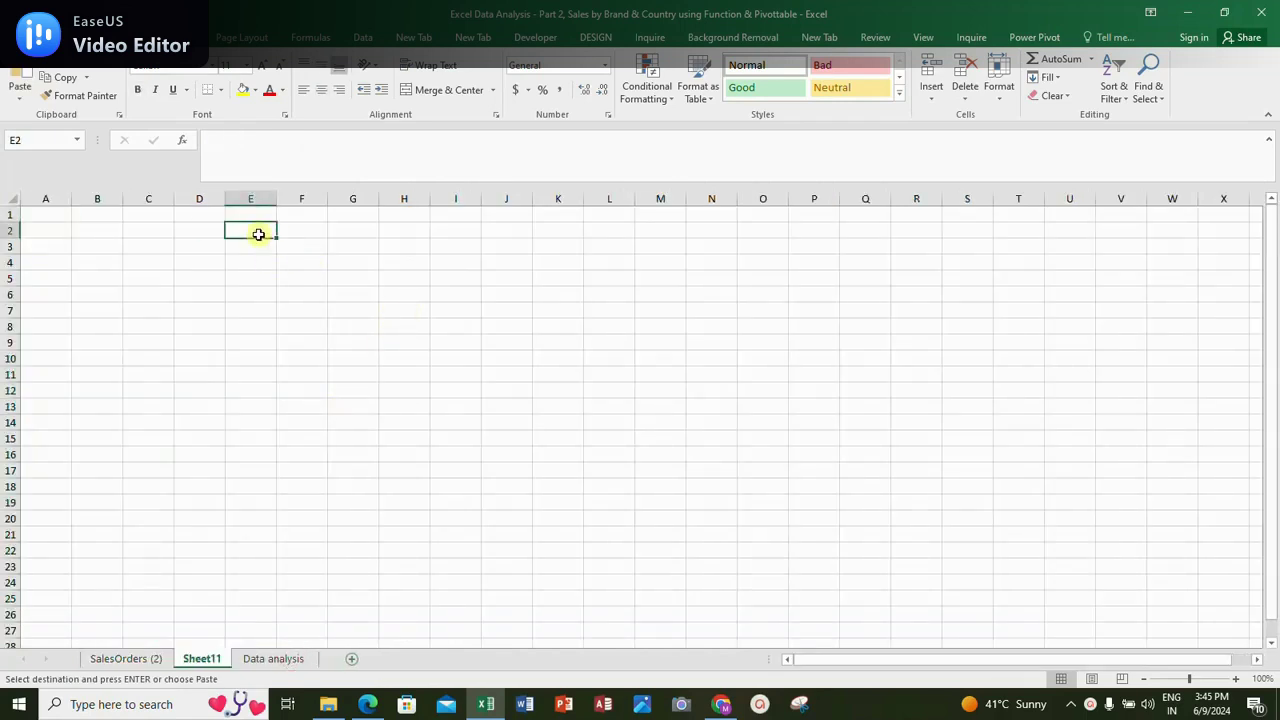
pyautogui.hotkey('ctrl', 'v')
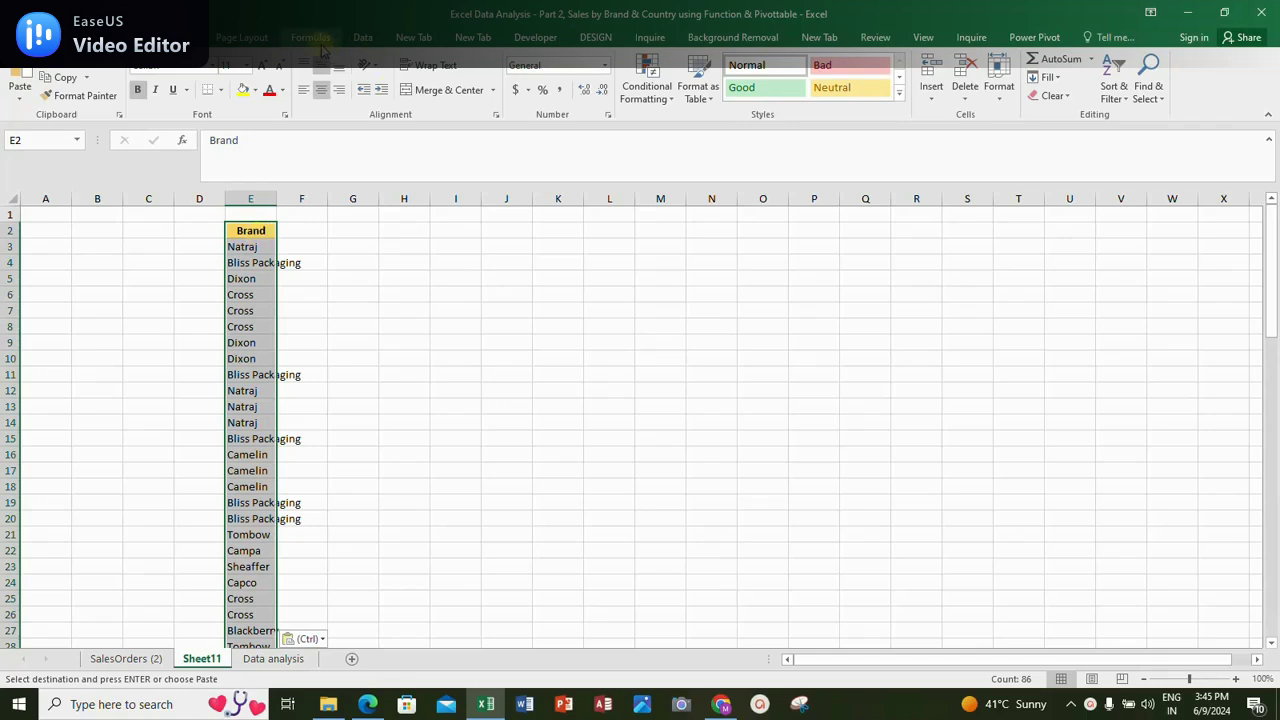
# Remove the duplicate values from the pasted Brand list, treating its first row as a header
pyautogui.click(363, 37)
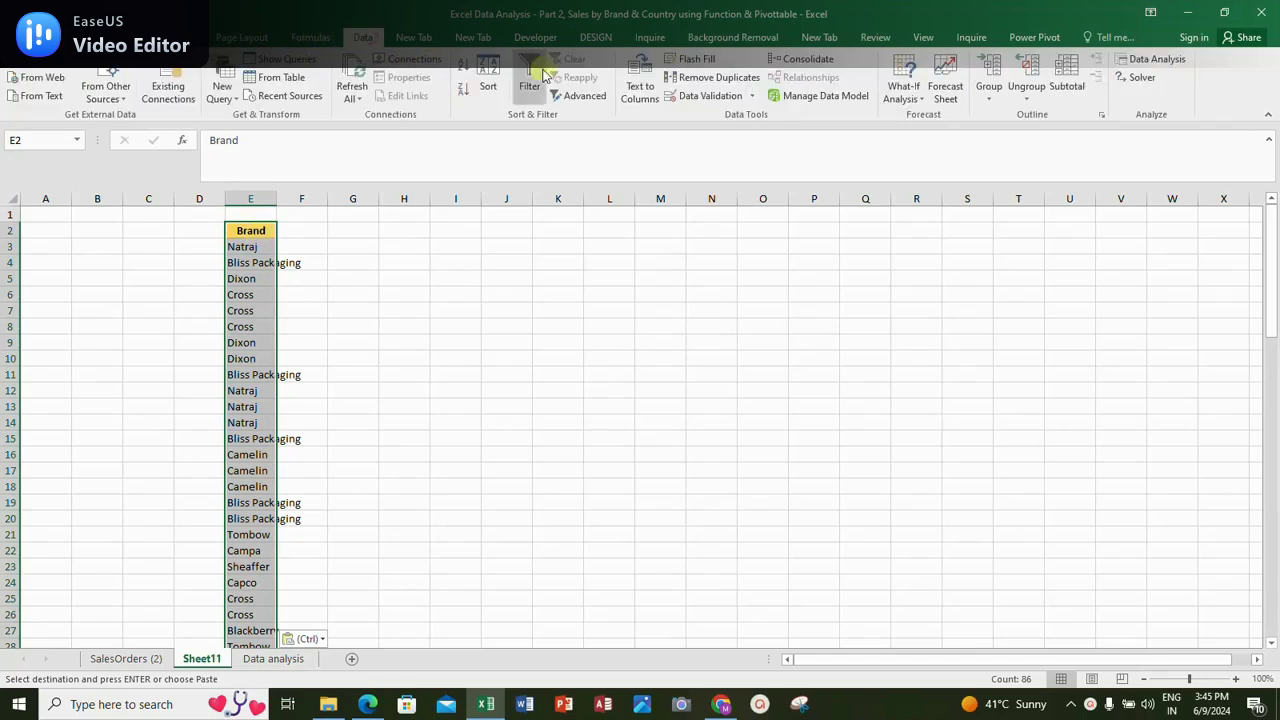
pyautogui.click(693, 80)
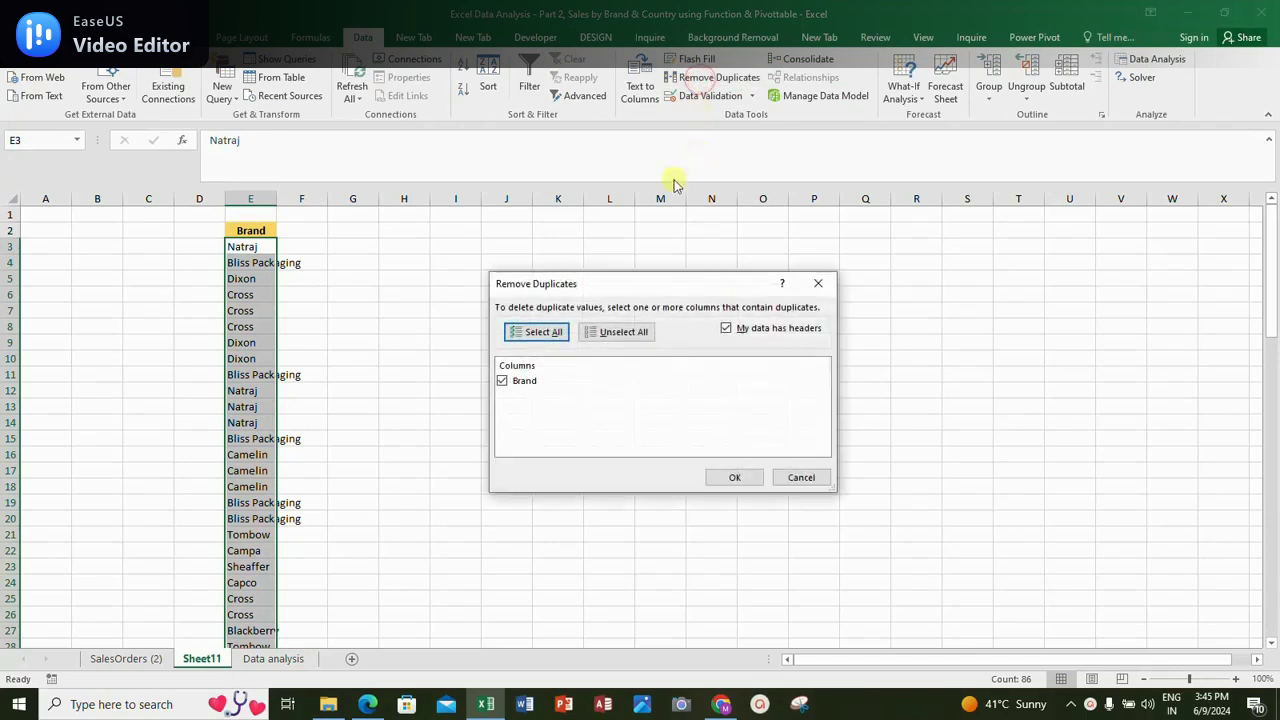
pyautogui.click(756, 485)
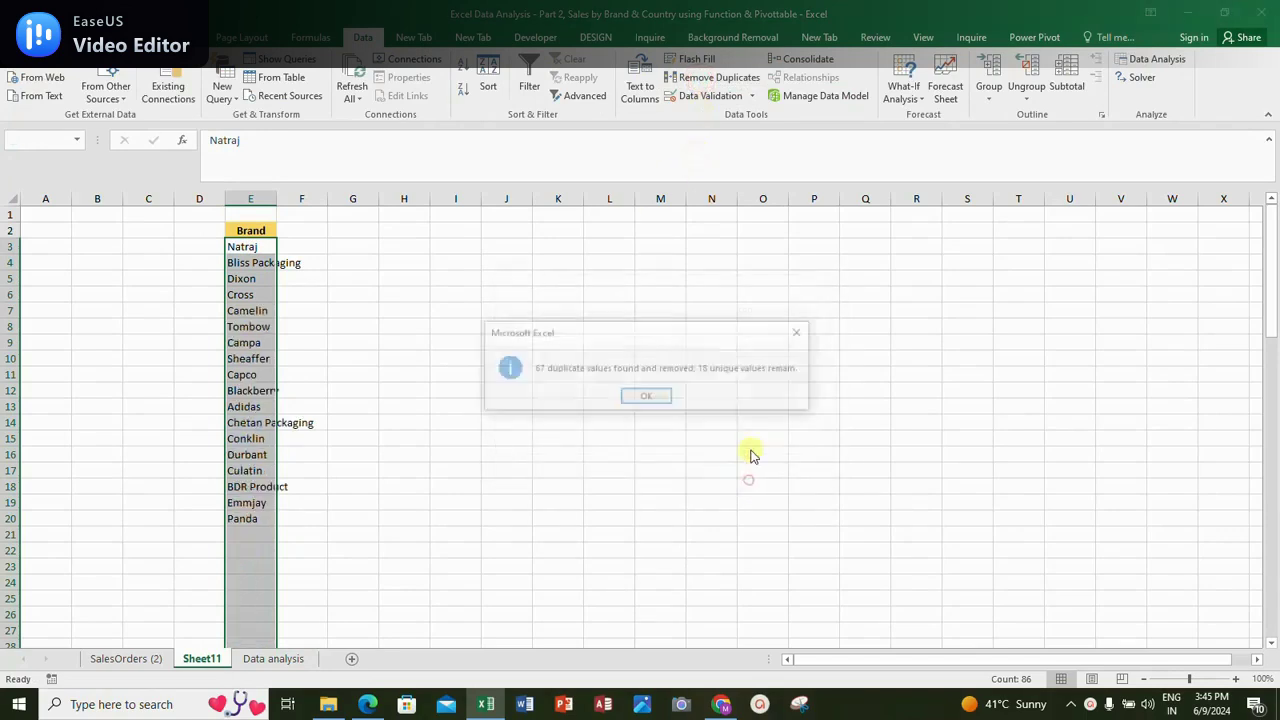
pyautogui.click(658, 397)
pyautogui.click(458, 375)
# Copy the unique Brand list with its header and paste it into SalesOrders (2) starting at K3
pyautogui.moveTo(251, 249); pyautogui.dragTo(246, 517)
pyautogui.moveTo(251, 231); pyautogui.dragTo(257, 519)
pyautogui.hotkey('ctrl', 'c')
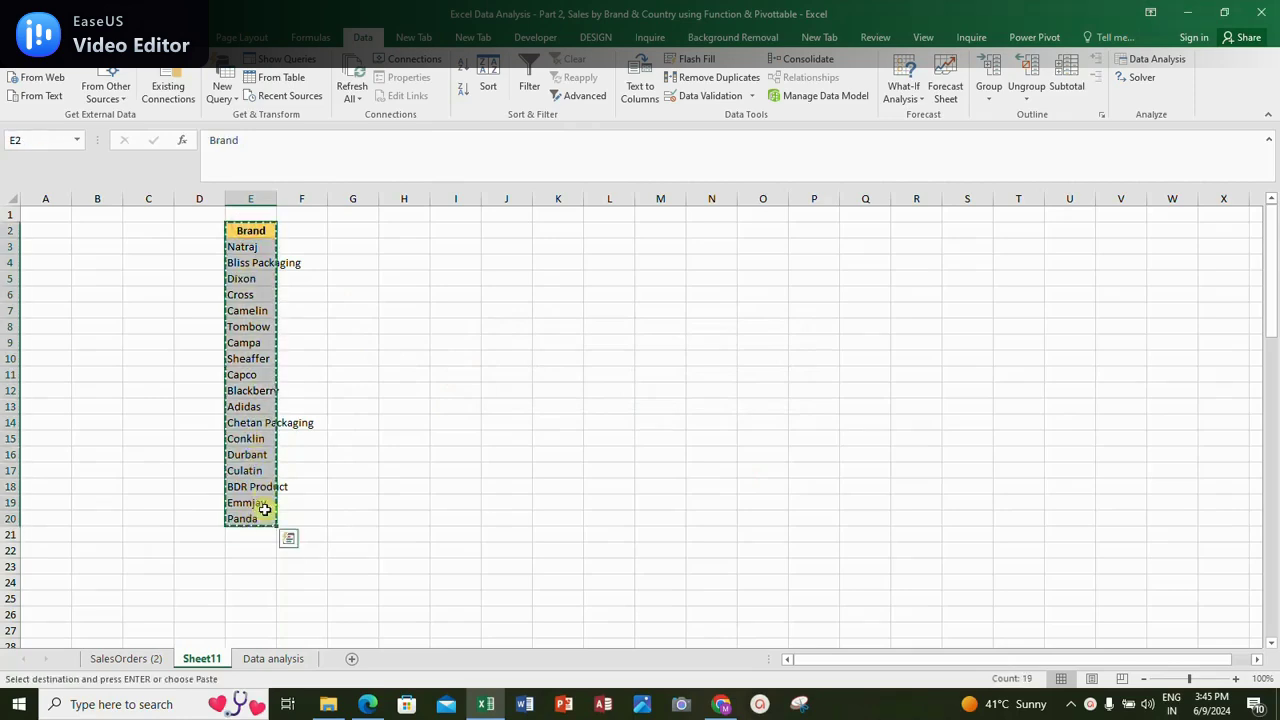
pyautogui.click(125, 658)
pyautogui.scroll(15, 641, 357)
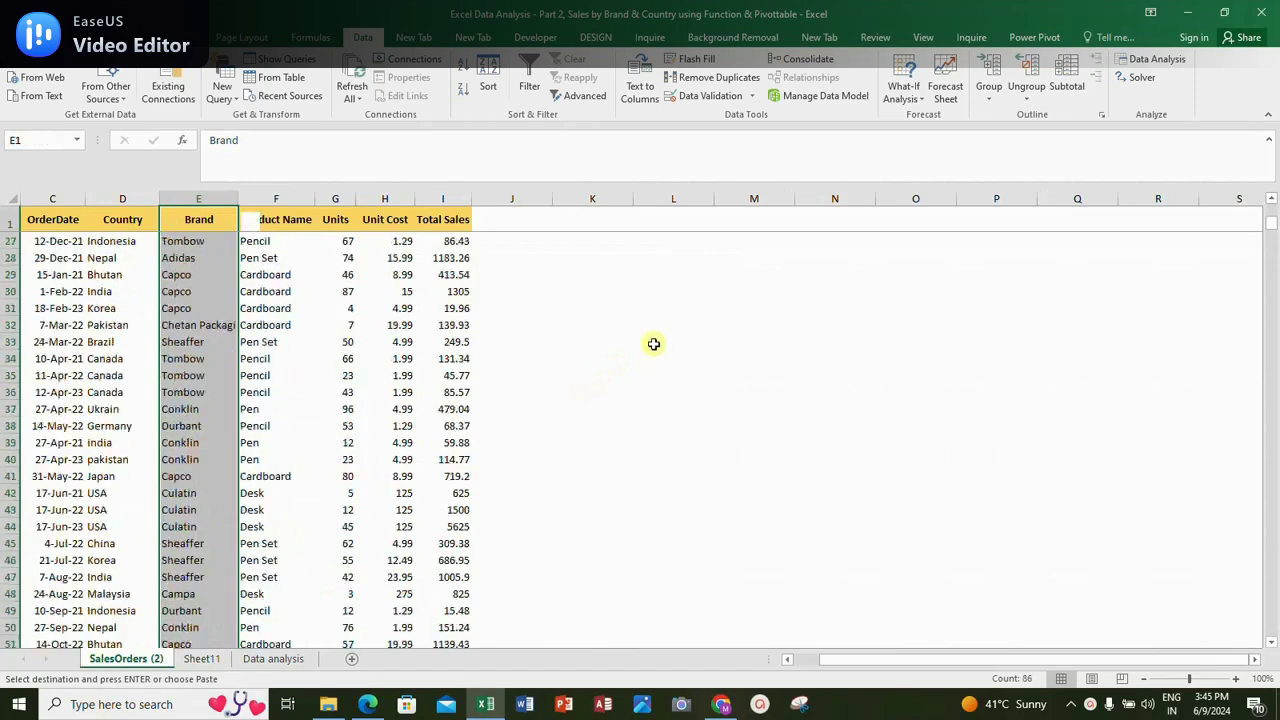
pyautogui.click(631, 260)
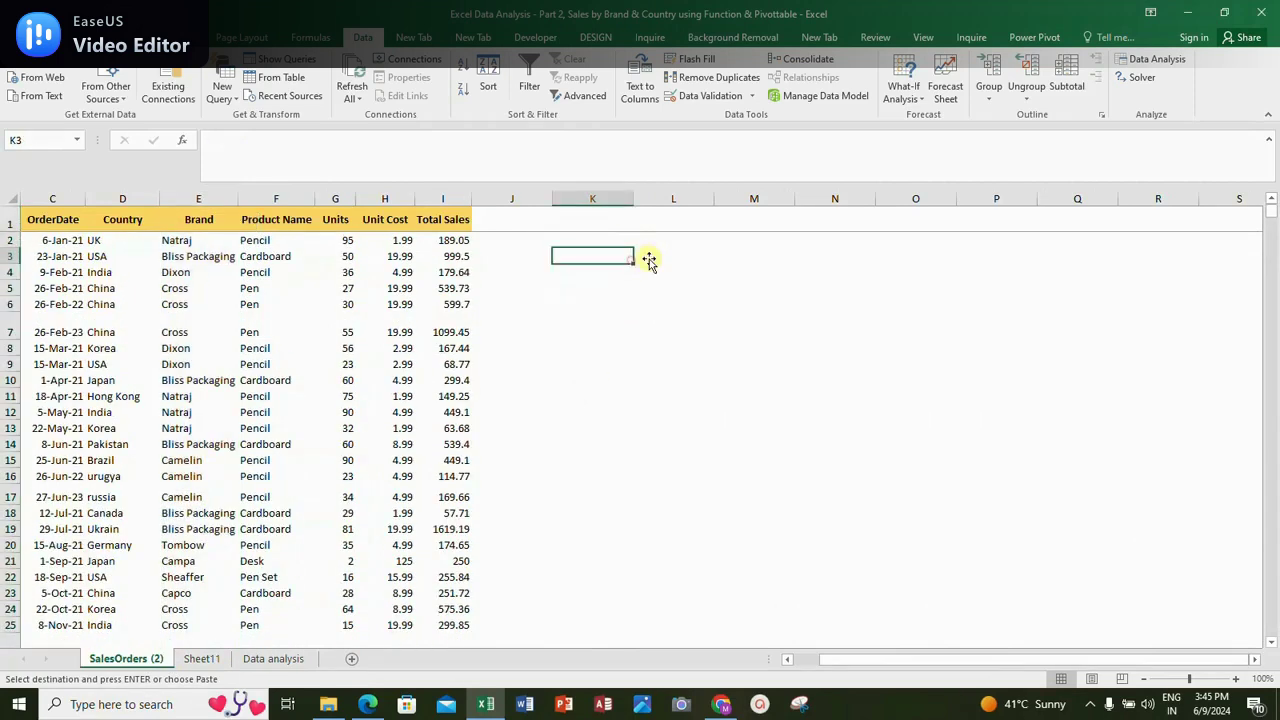
pyautogui.hotkey('ctrl', 'v')
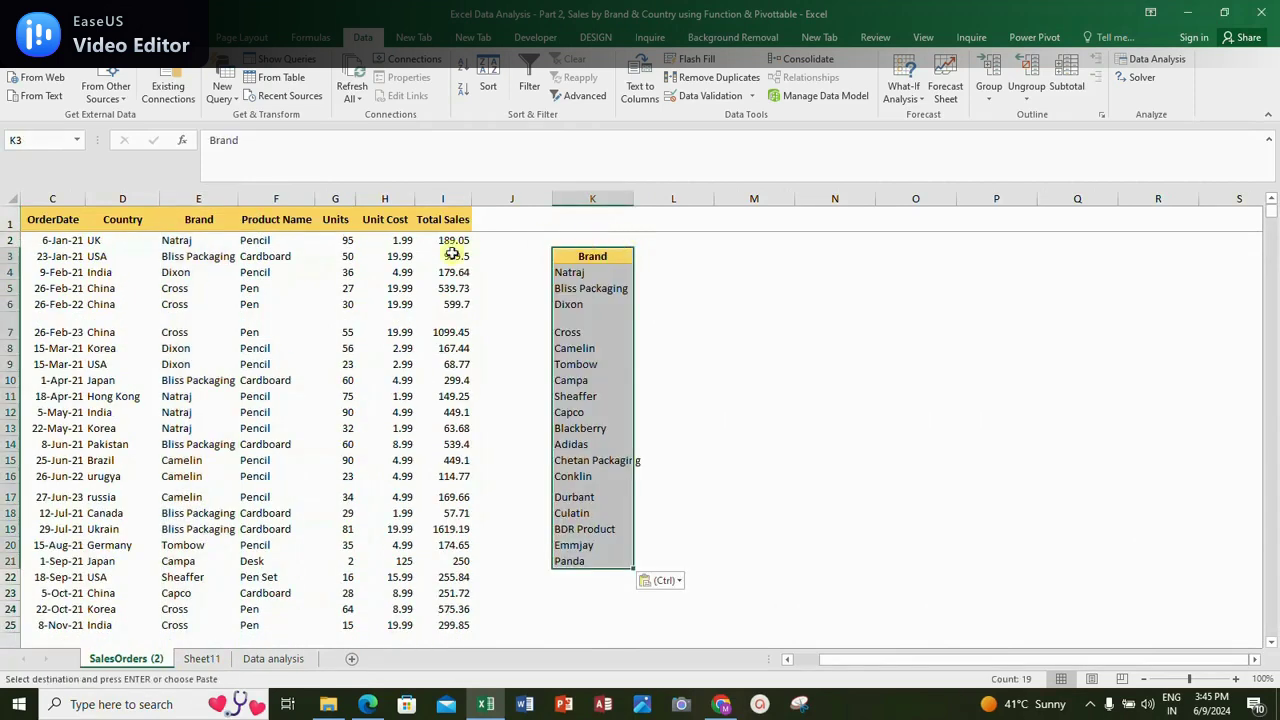
# Copy the Total Sales header from I1 into L3, next to the pasted Brand header
pyautogui.click(449, 217)
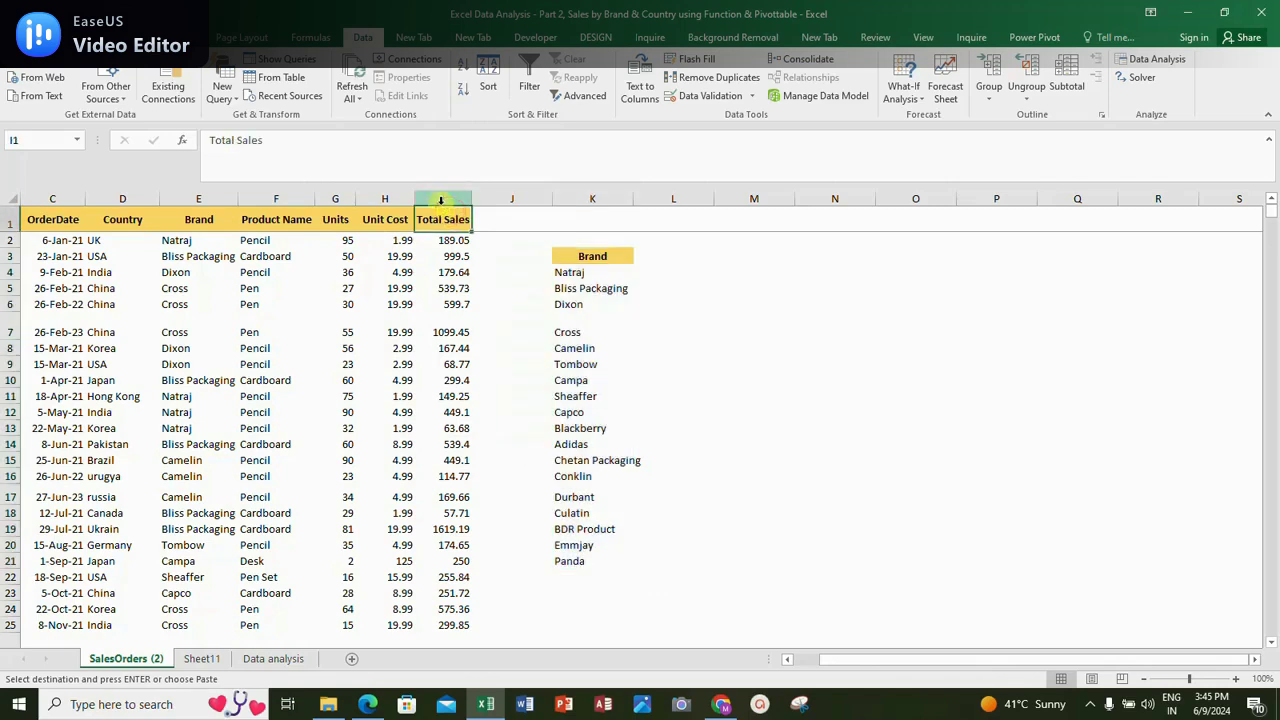
pyautogui.click(662, 258)
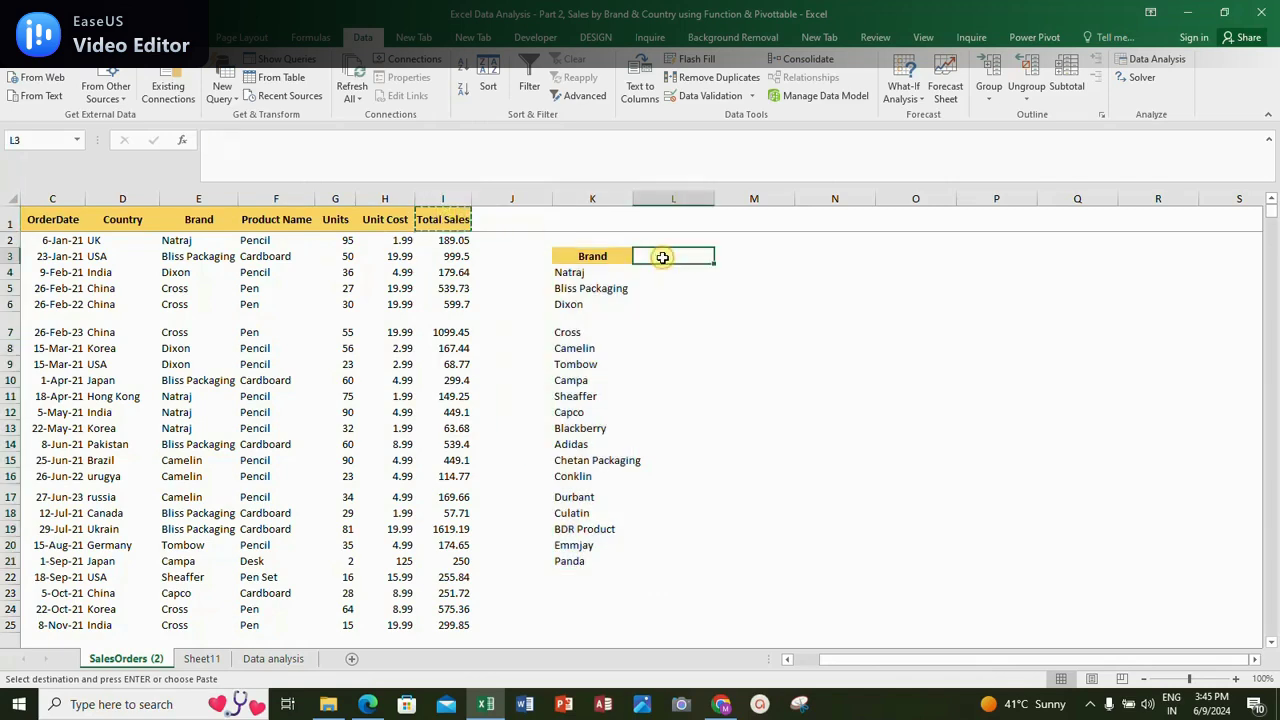
pyautogui.hotkey('ctrl', 'v')
# Examine the Natraj rows in the Brand column and their matching Total Sales values
pyautogui.click(672, 274)
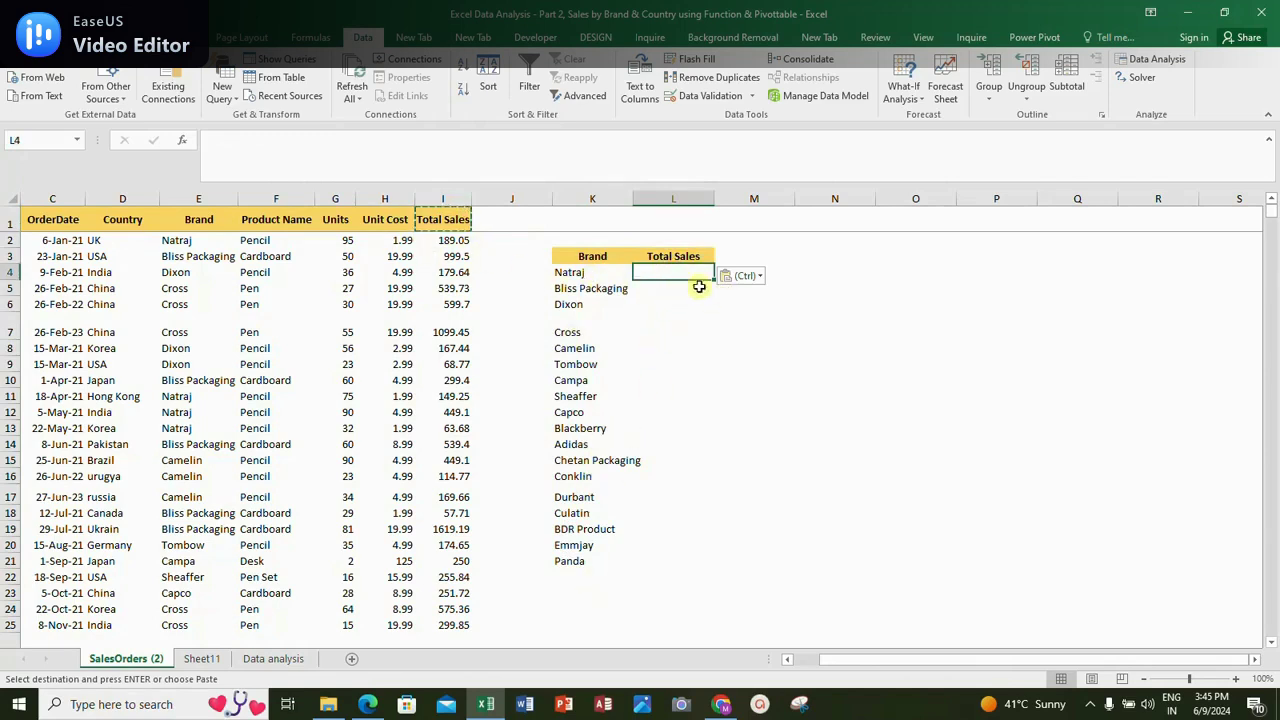
pyautogui.click(186, 245)
pyautogui.moveTo(183, 398); pyautogui.dragTo(174, 428)
pyautogui.click(192, 243)
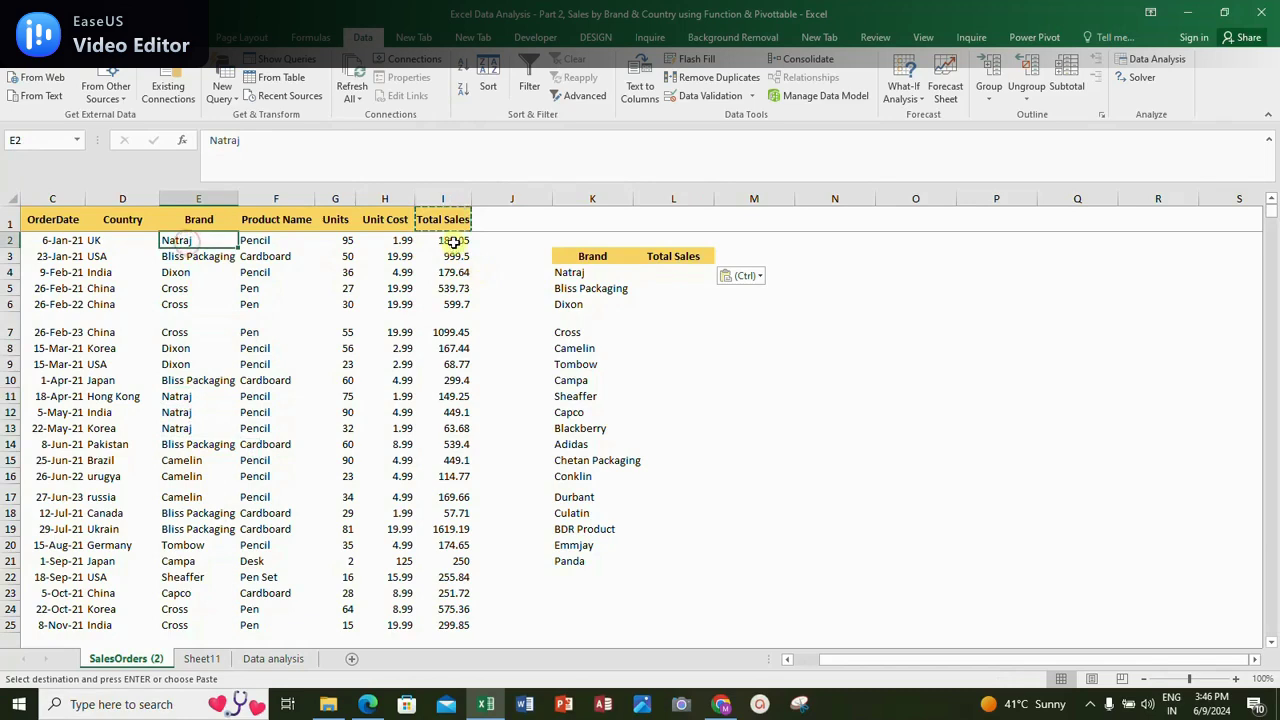
pyautogui.click(454, 243)
pyautogui.moveTo(465, 400); pyautogui.dragTo(458, 428)
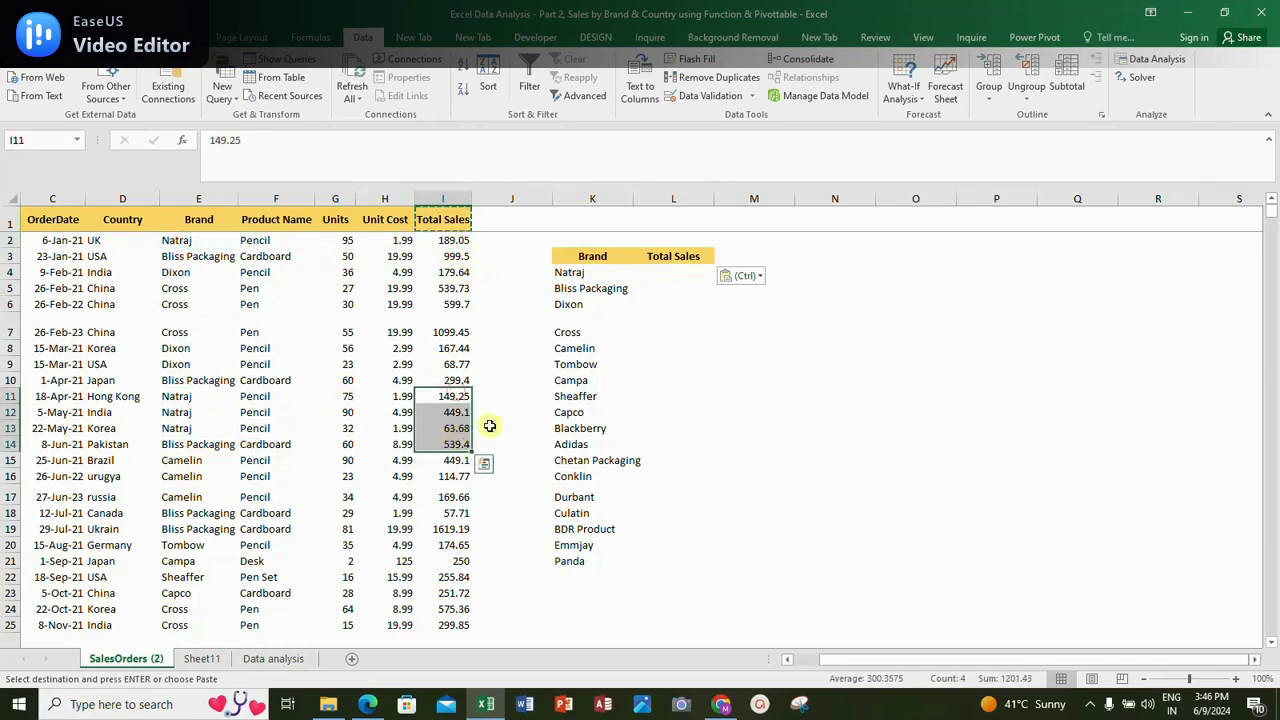
# Enter =SUMIF($E$2:$E$86,$K4,$I$2:$I$86) in L4 and fill it down to L21 for every brand
pyautogui.click(688, 274)
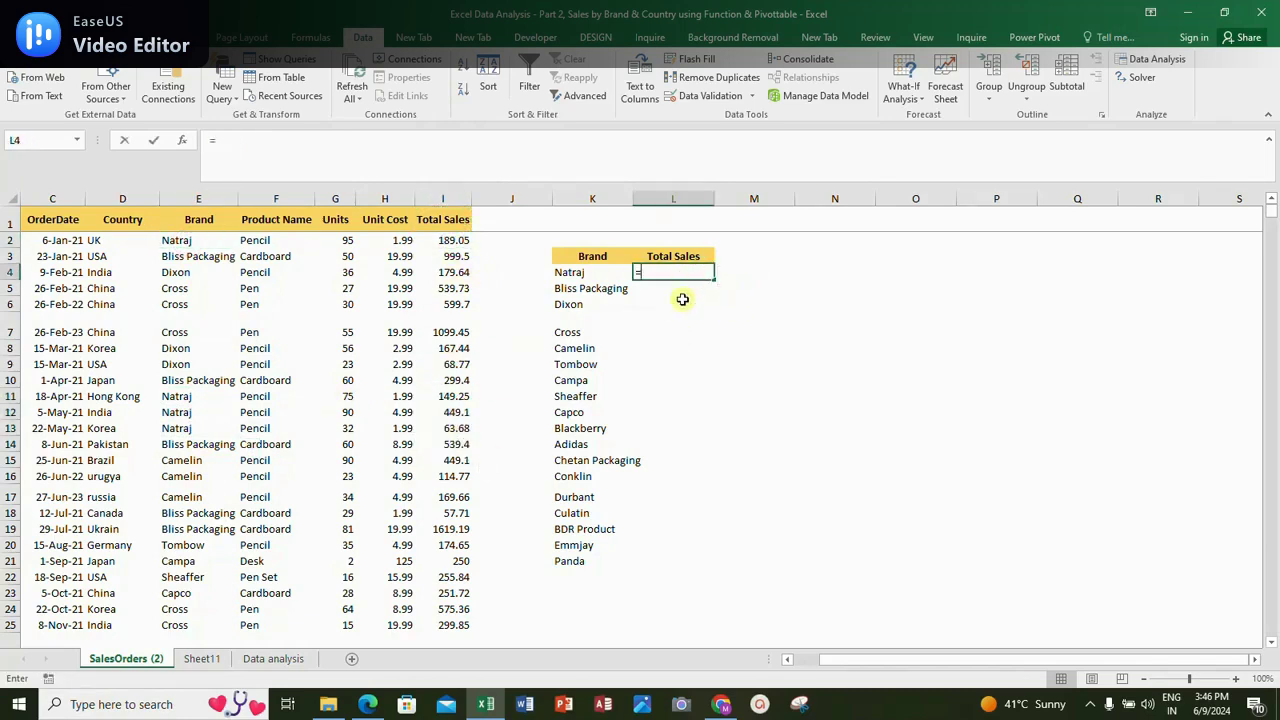
pyautogui.write('=sumif')
pyautogui.press('Tab')
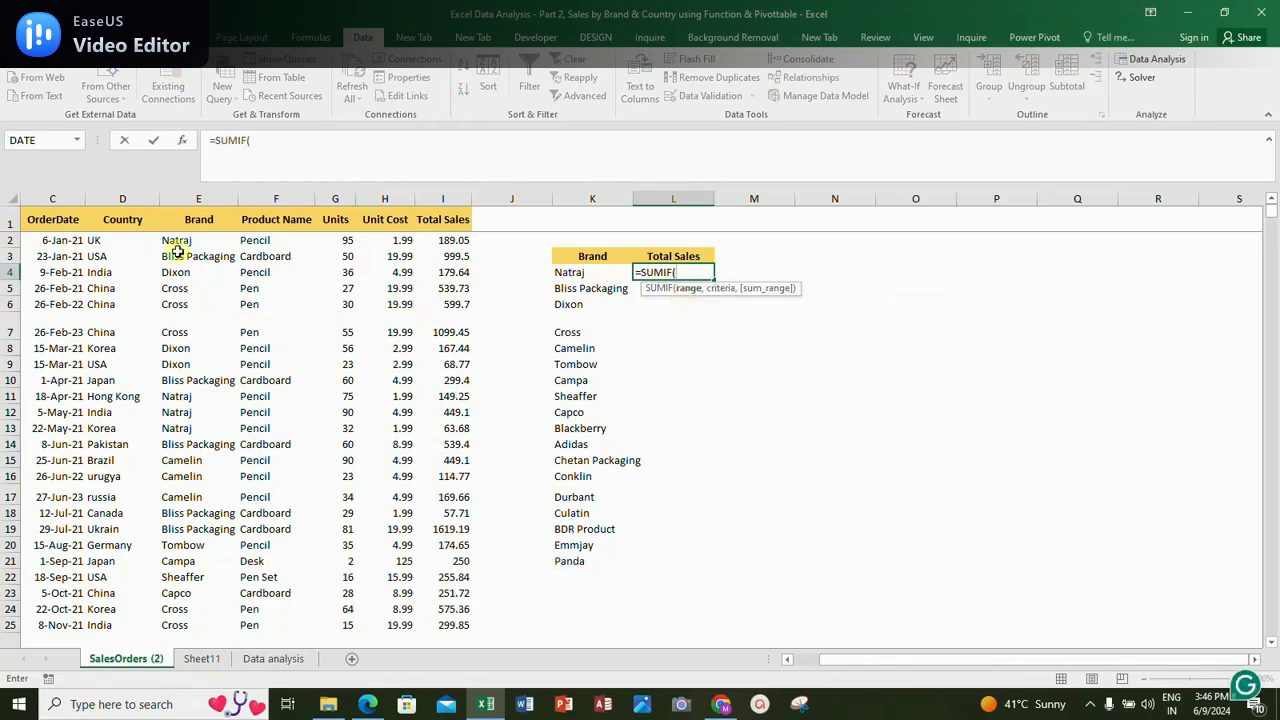
pyautogui.moveTo(177, 241); pyautogui.dragTo(184, 611)
pyautogui.press('F4')
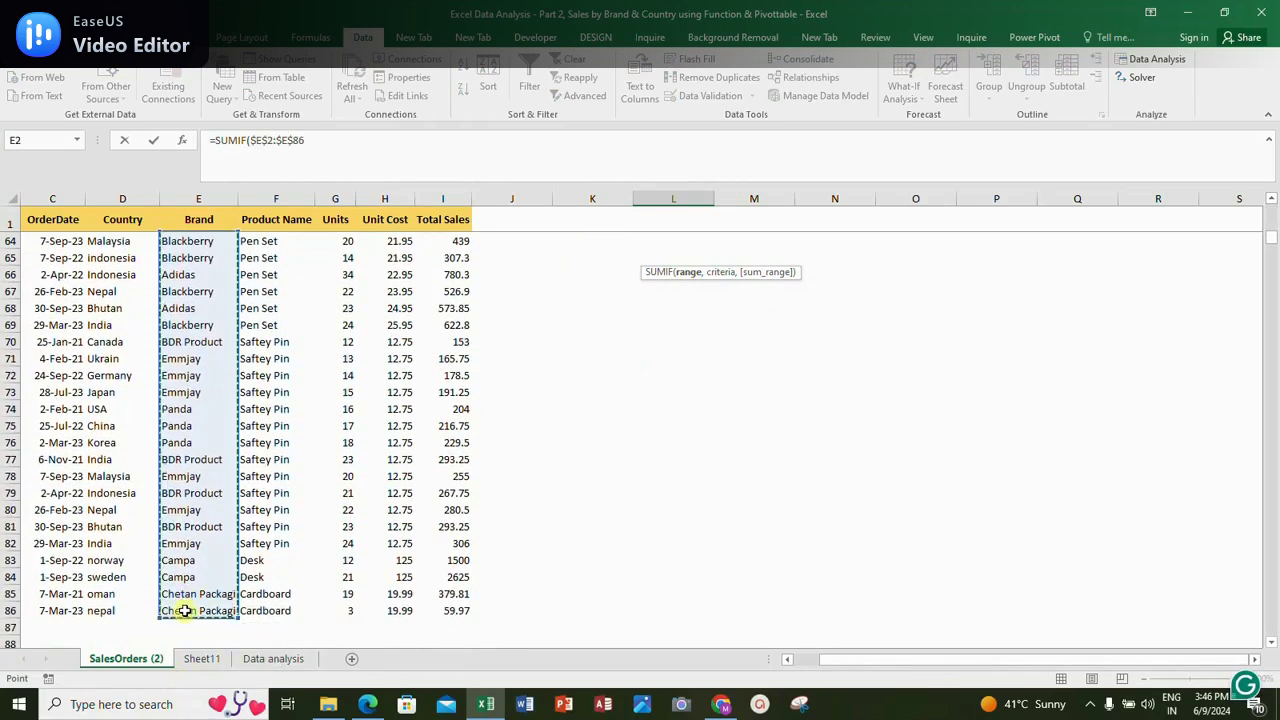
pyautogui.write(',')
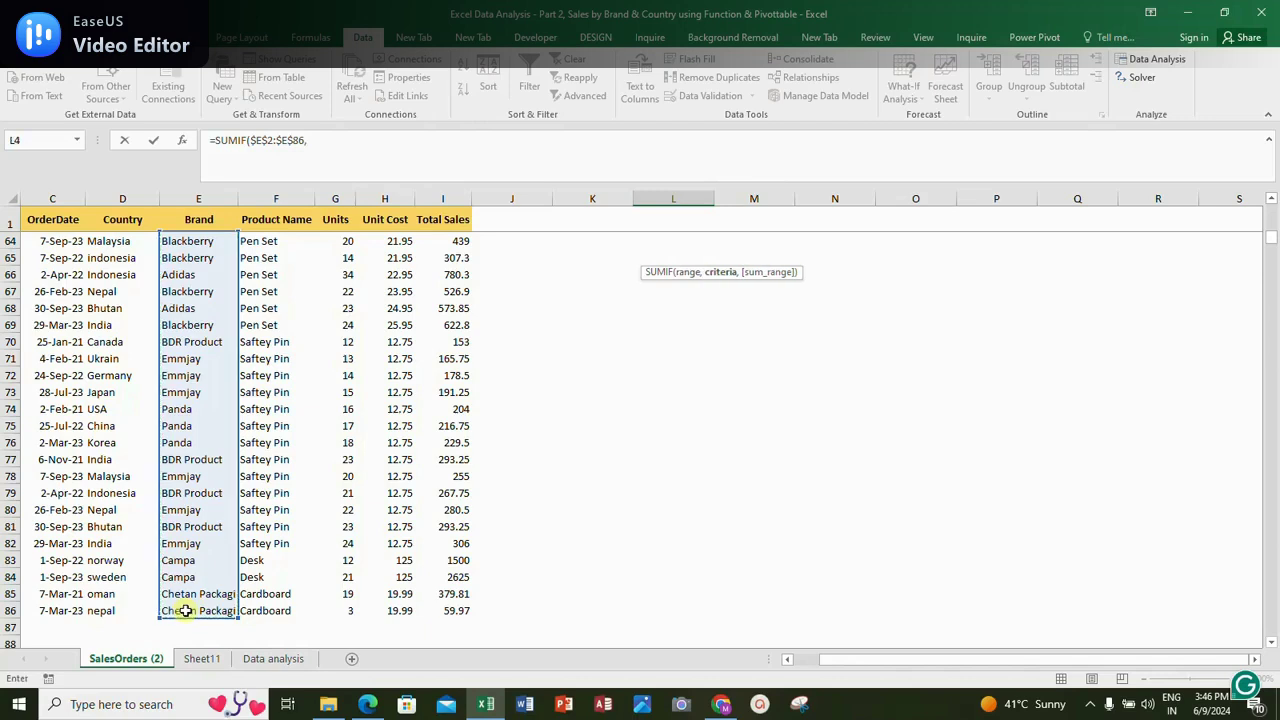
pyautogui.moveTo(1270, 245); pyautogui.dragTo(1266, 196)
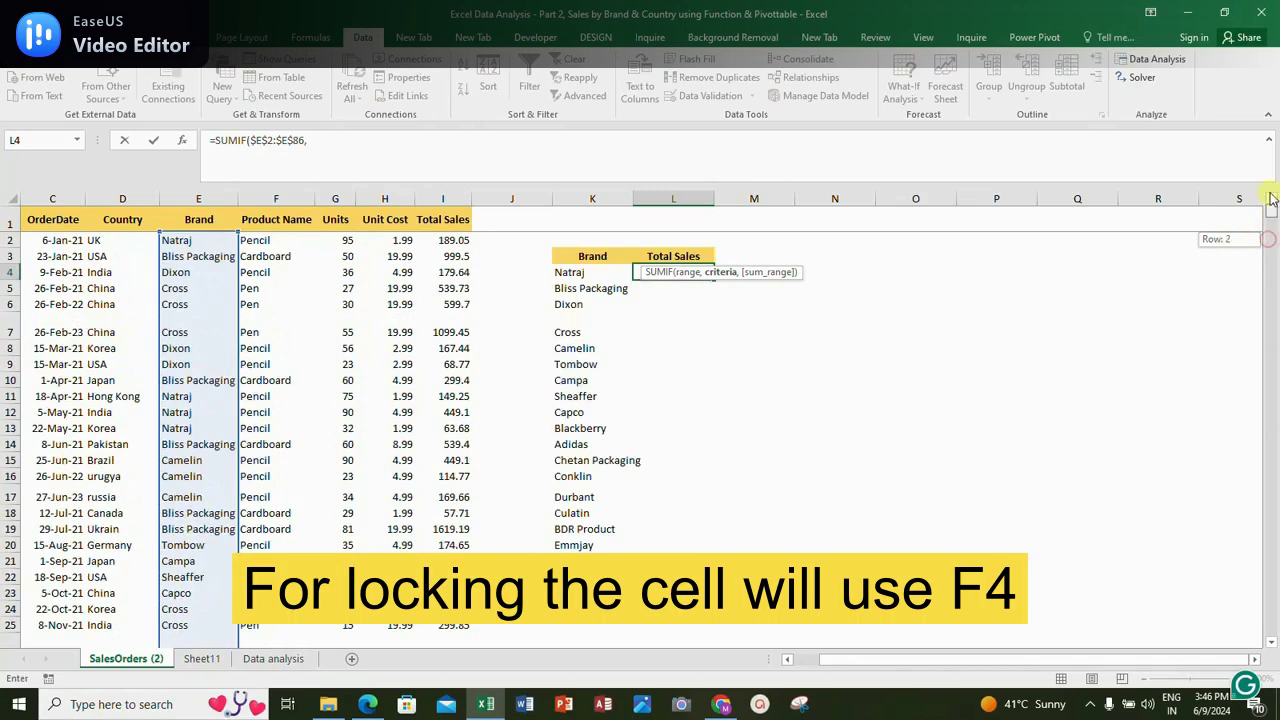
pyautogui.click(600, 272)
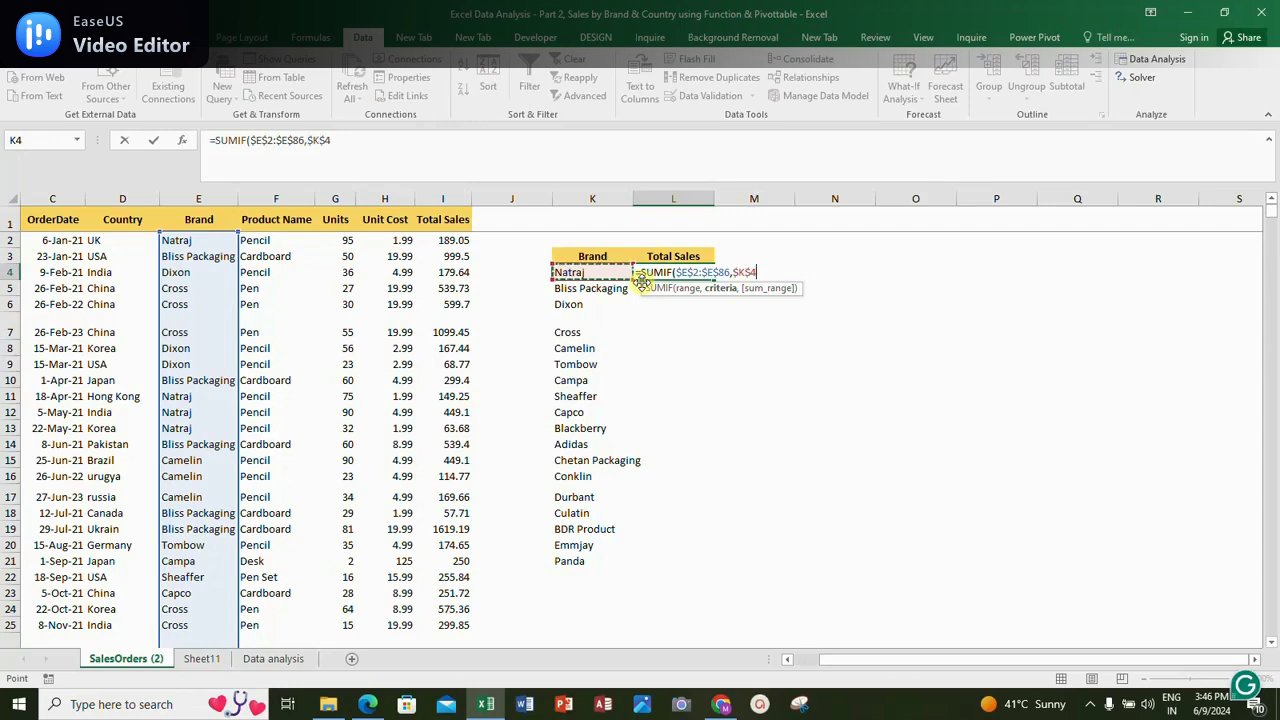
pyautogui.write(',')
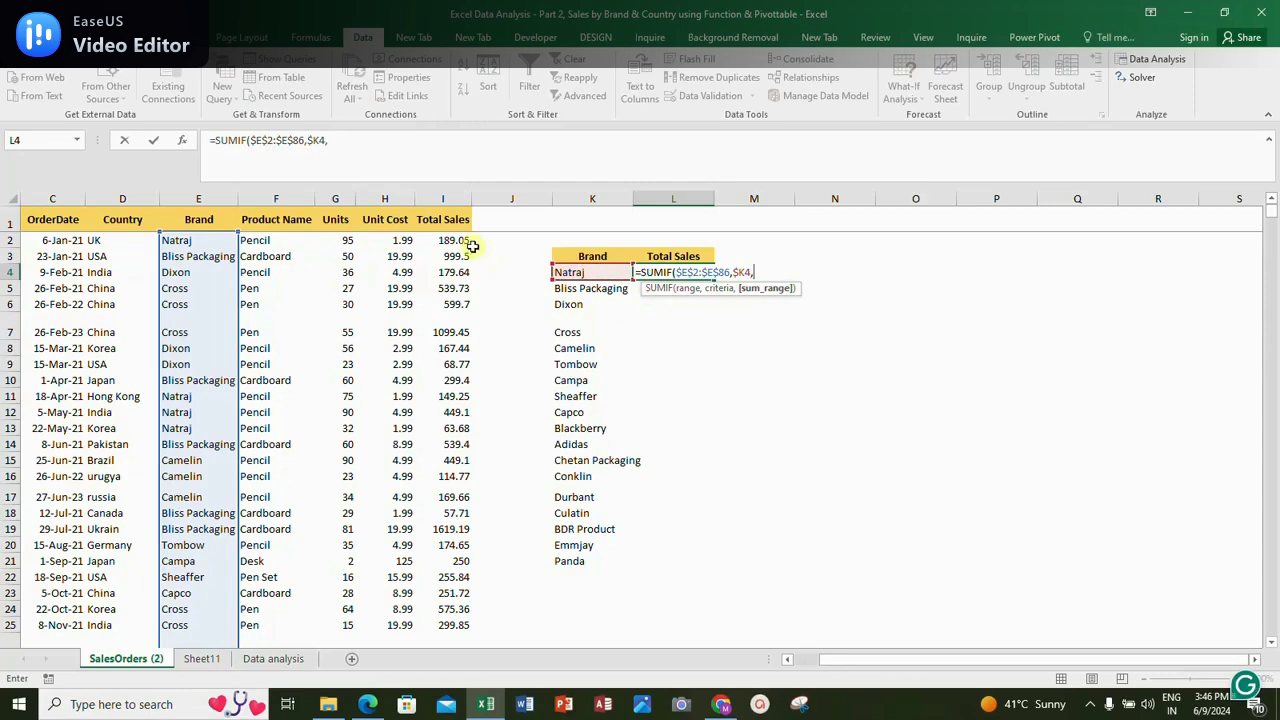
pyautogui.moveTo(443, 243); pyautogui.dragTo(468, 525)
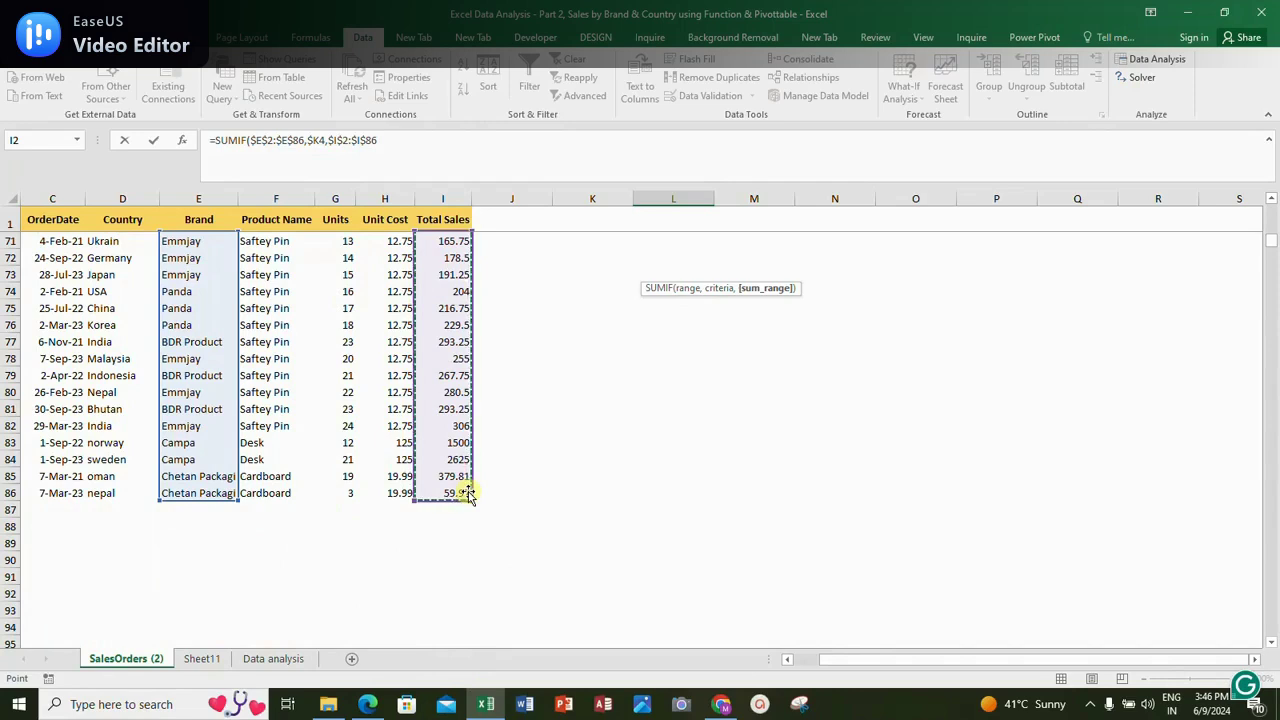
pyautogui.press('Return')
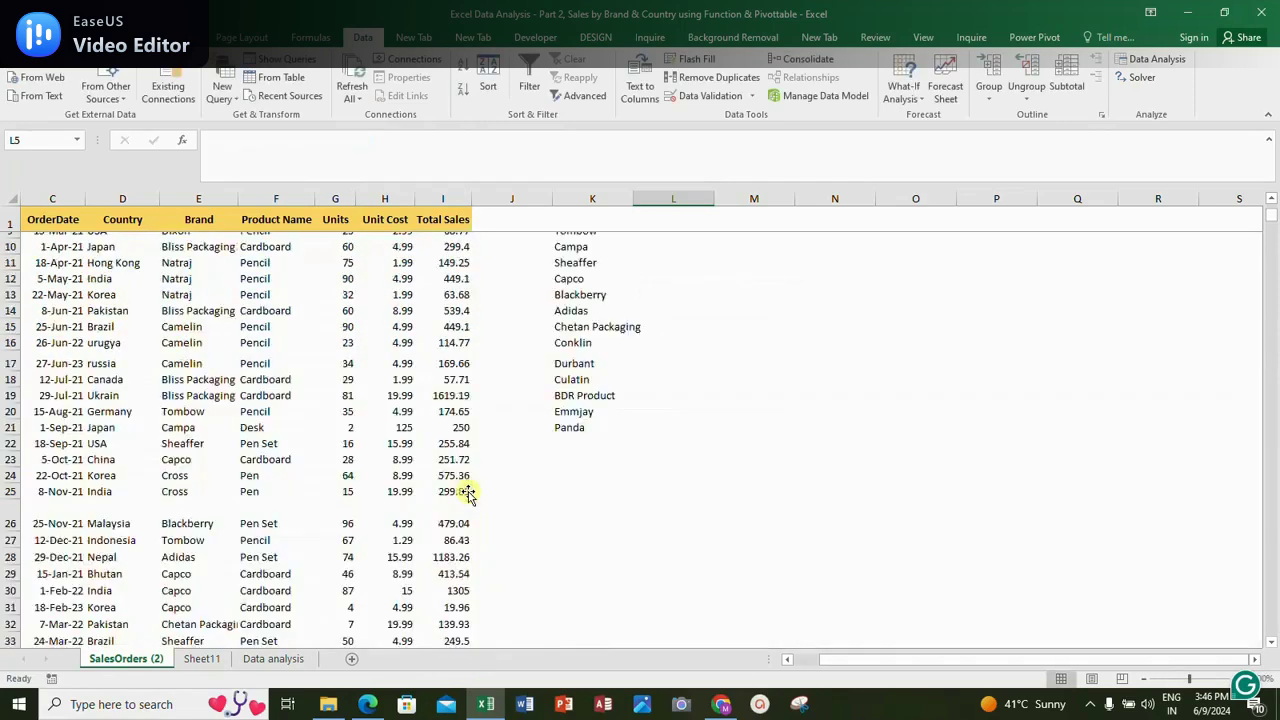
pyautogui.click(672, 273)
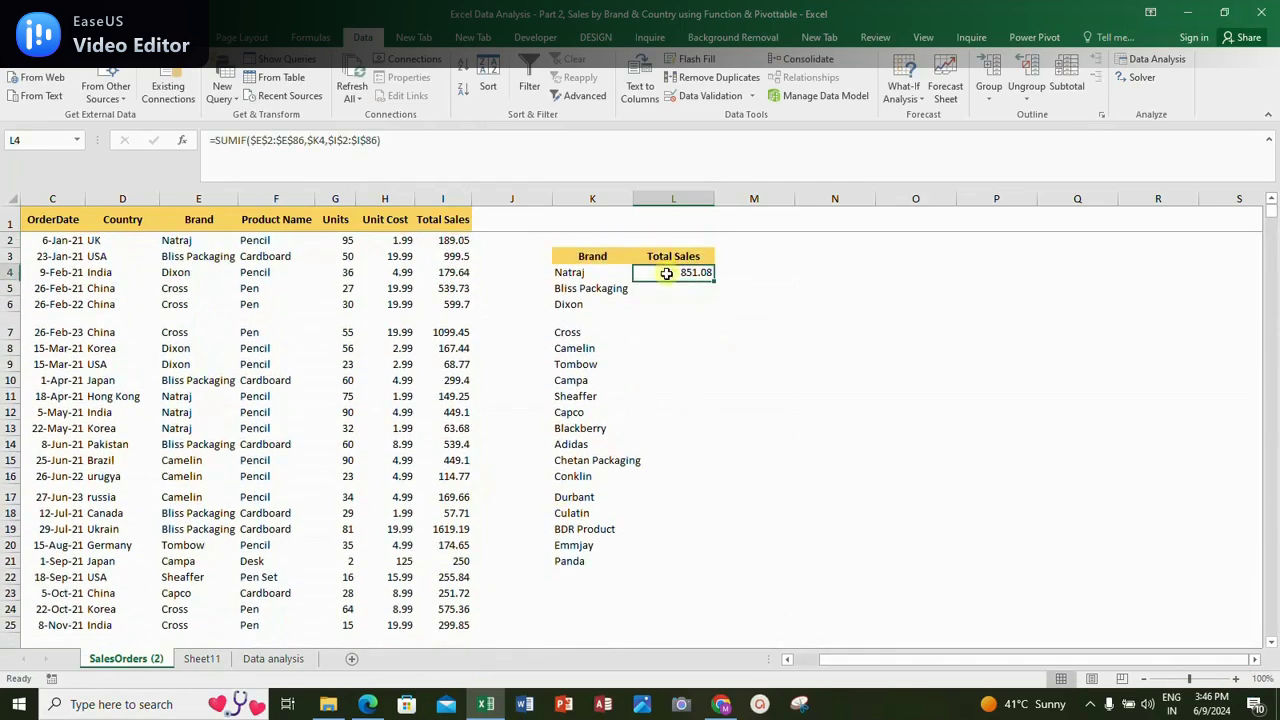
pyautogui.moveTo(711, 284); pyautogui.dragTo(690, 566)
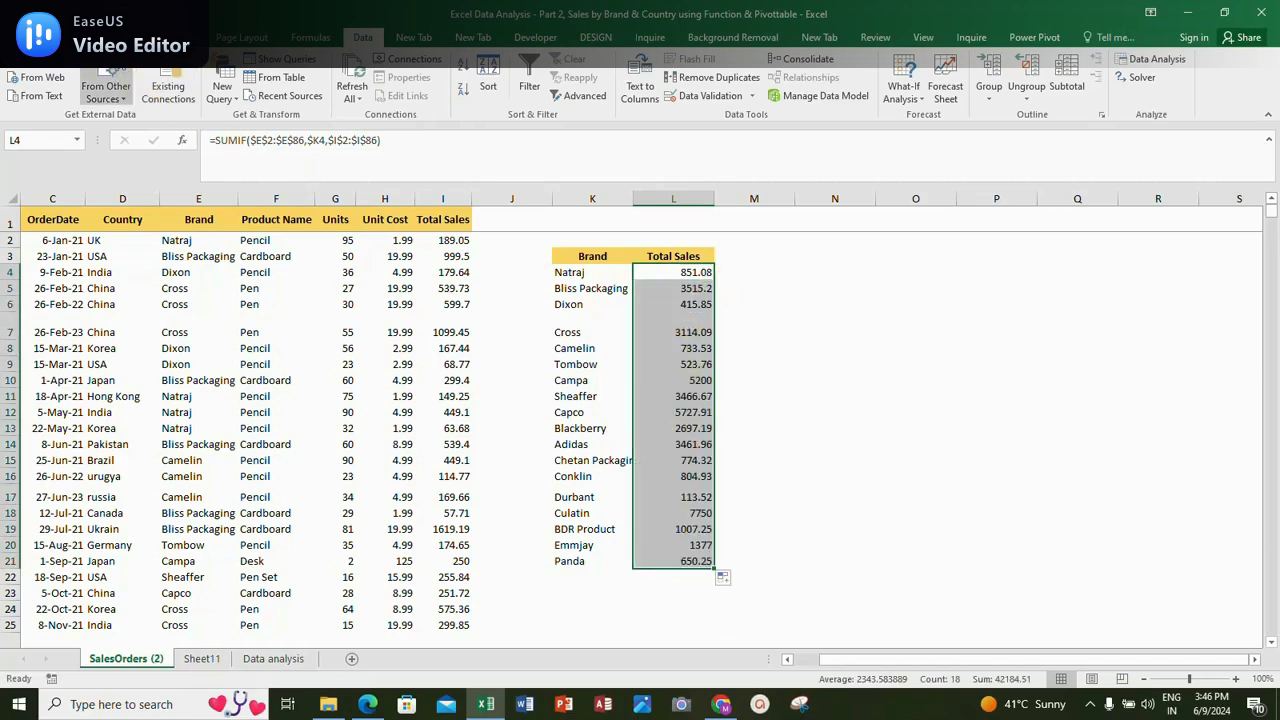
# Centre the totals in L4:L21 and reduce them to whole numbers without decimals
pyautogui.click(180, 37)
pyautogui.click(128, 37)
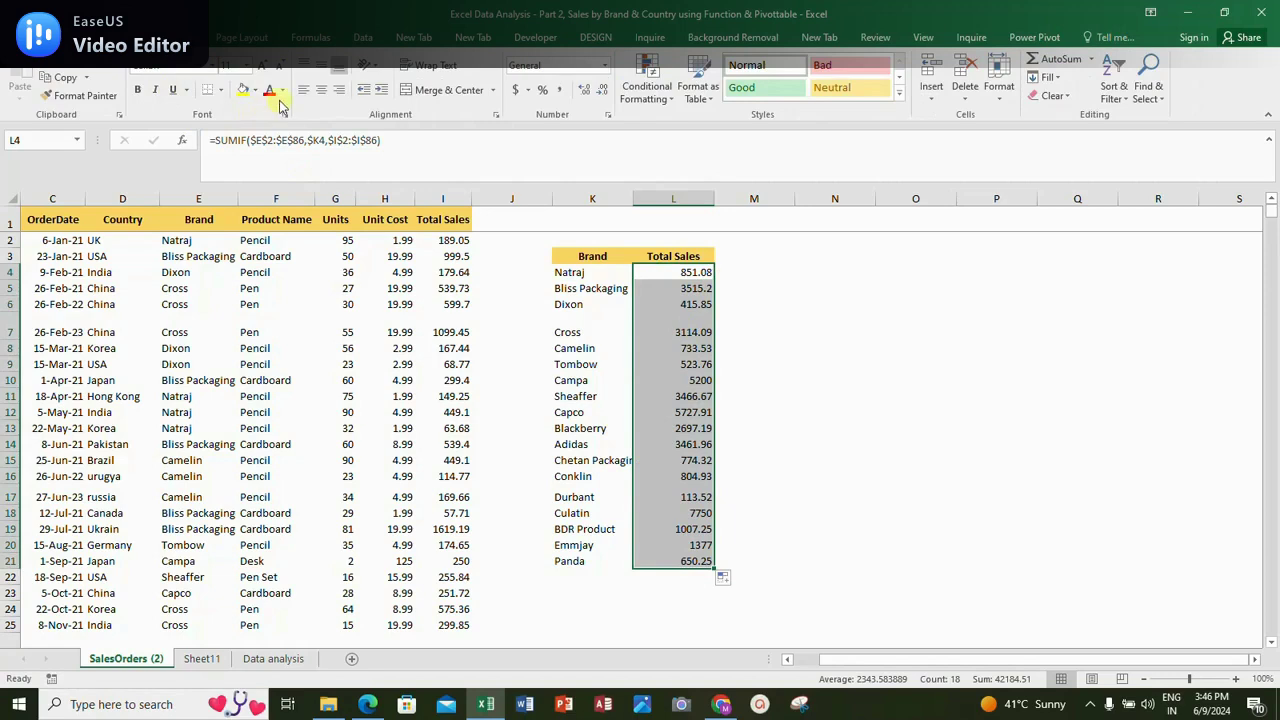
pyautogui.click(321, 90)
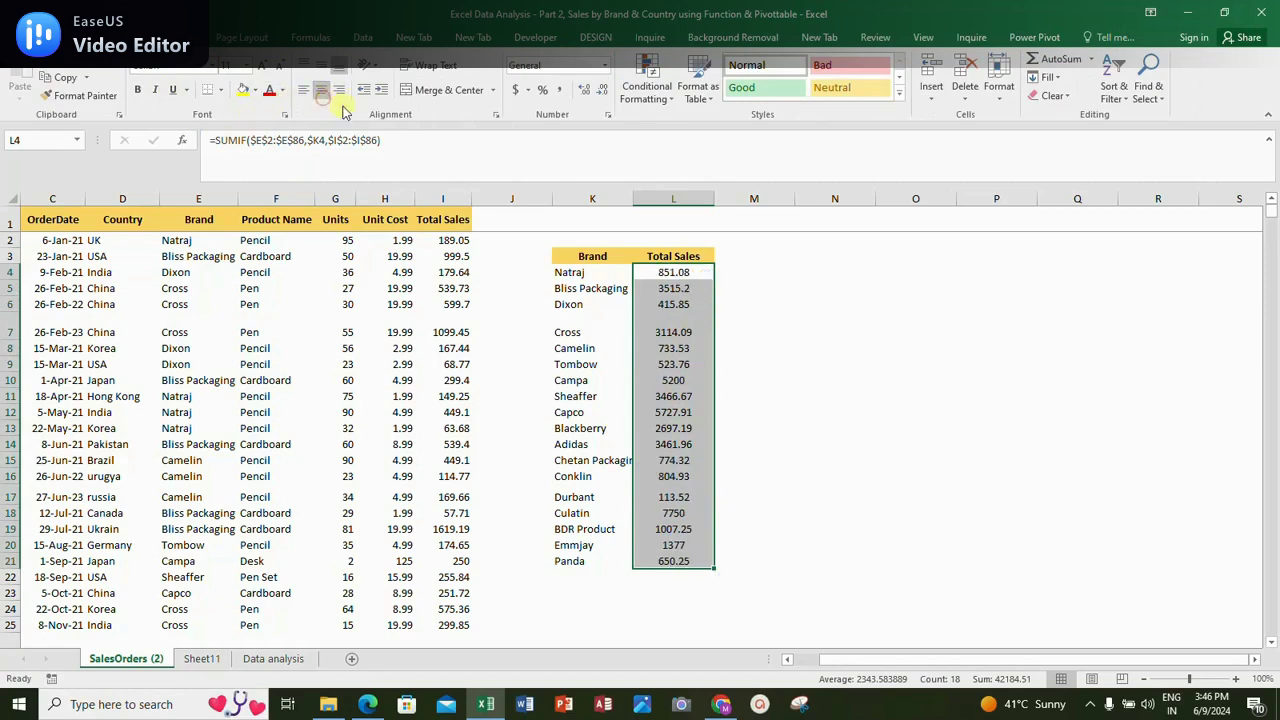
pyautogui.click(603, 93)
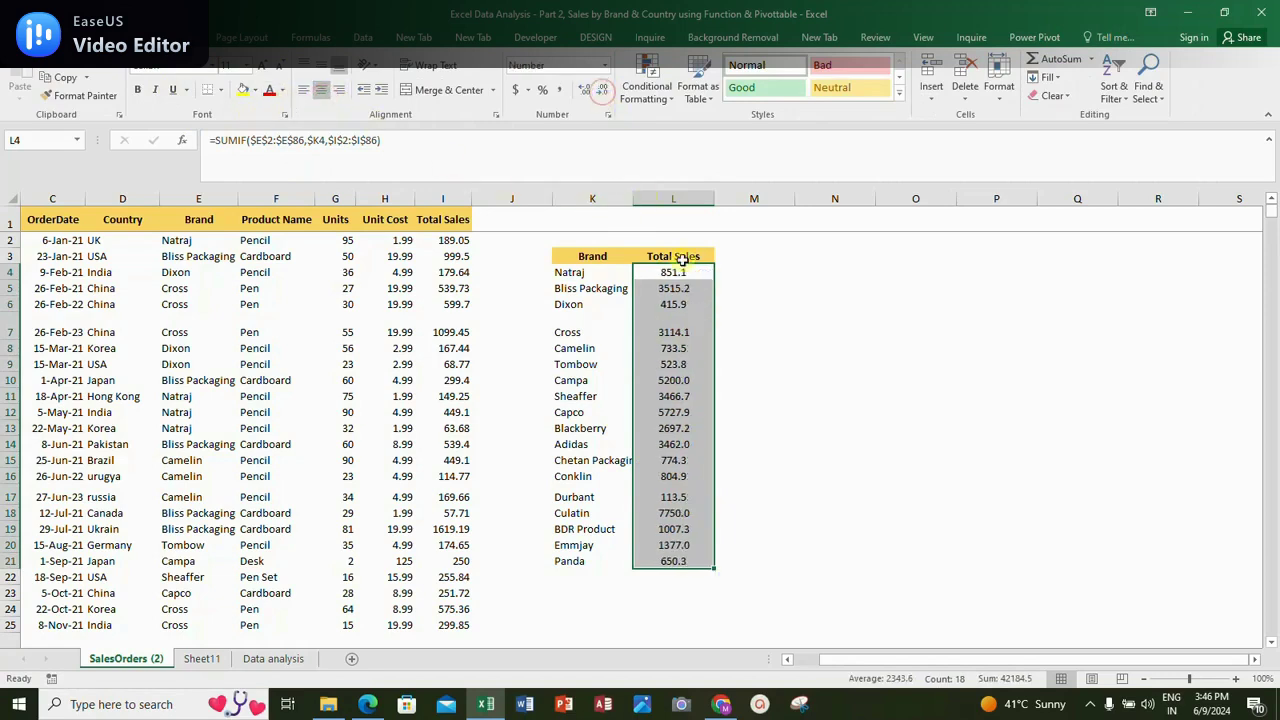
pyautogui.click(601, 95)
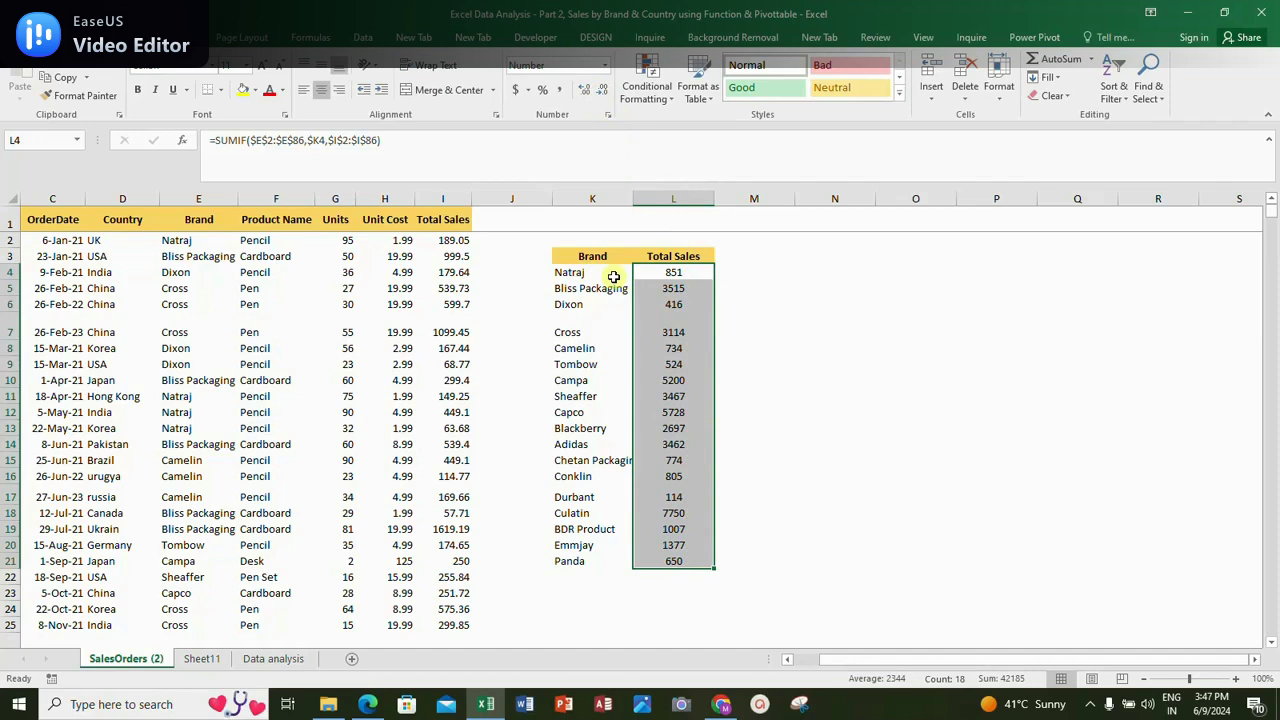
# Replace the SUMIF formulas in L4:L21 with their values using Paste Special
pyautogui.hotkey('ctrl', 'c')
pyautogui.hotkey('alt', 'e')
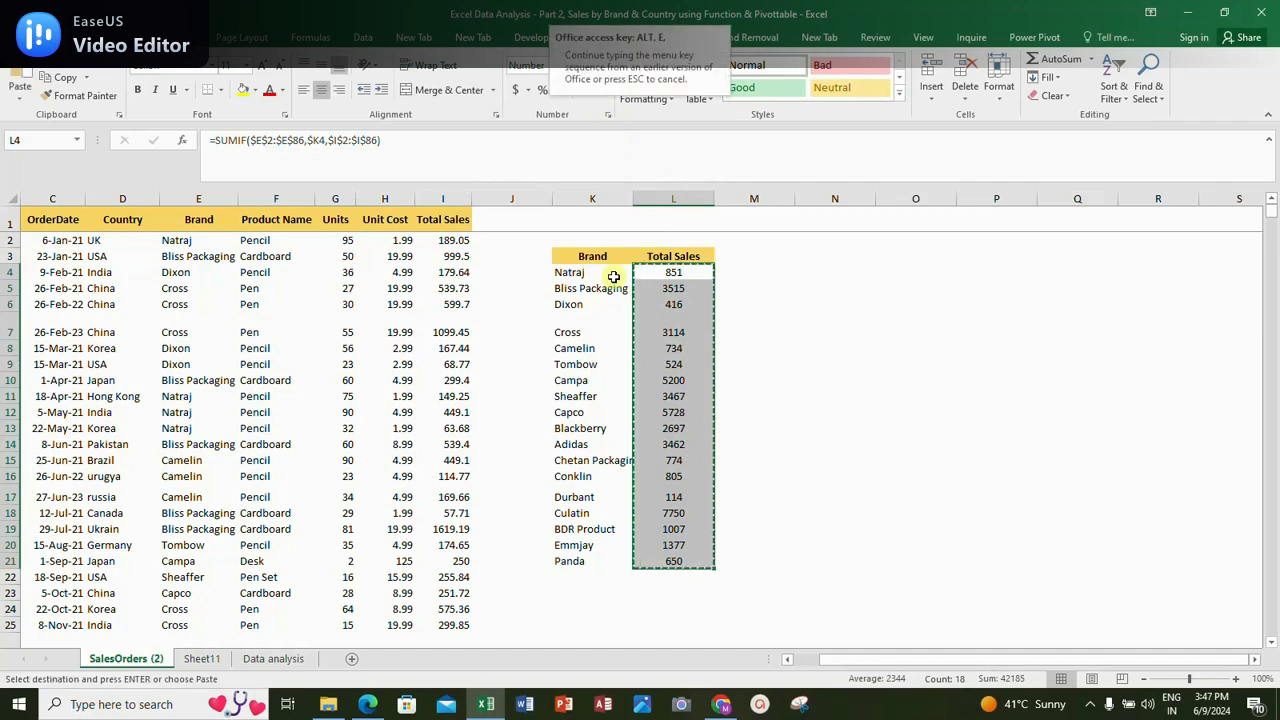
pyautogui.press('s')
pyautogui.press('v')
pyautogui.press('Return')
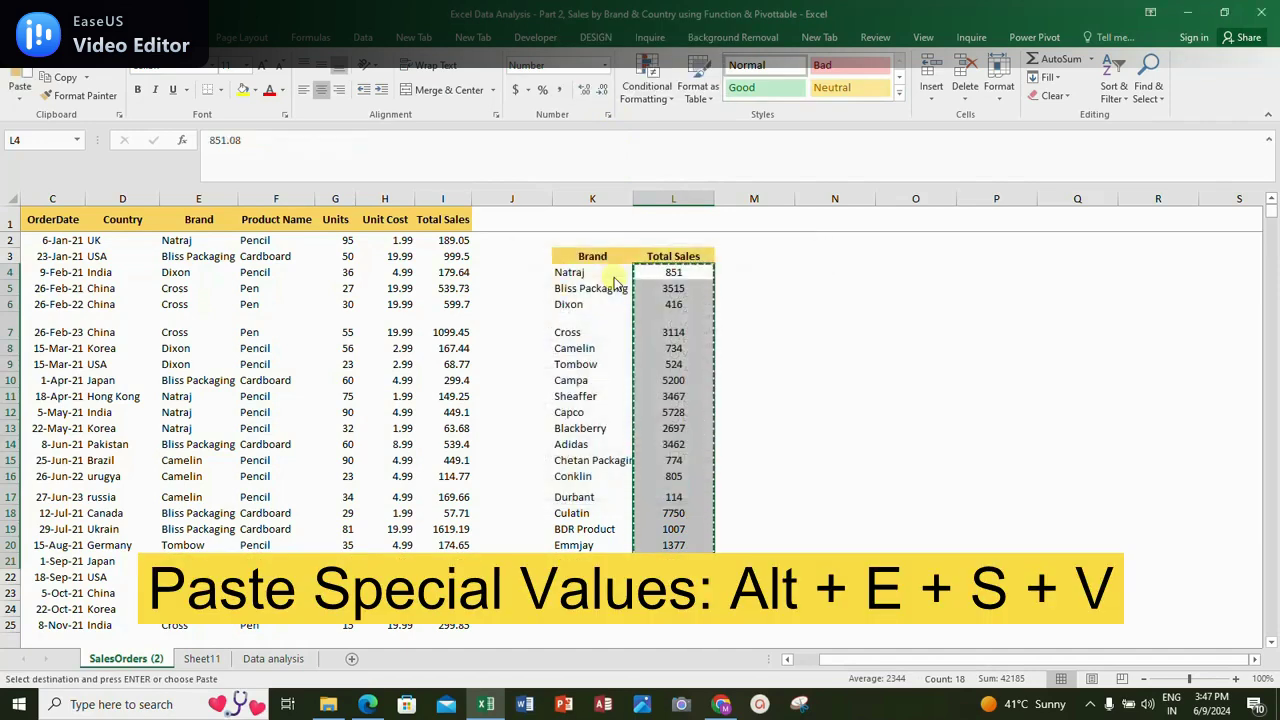
# Convert K3:L21 to a table with headers and apply the black banded table style
pyautogui.moveTo(582, 254); pyautogui.dragTo(683, 551)
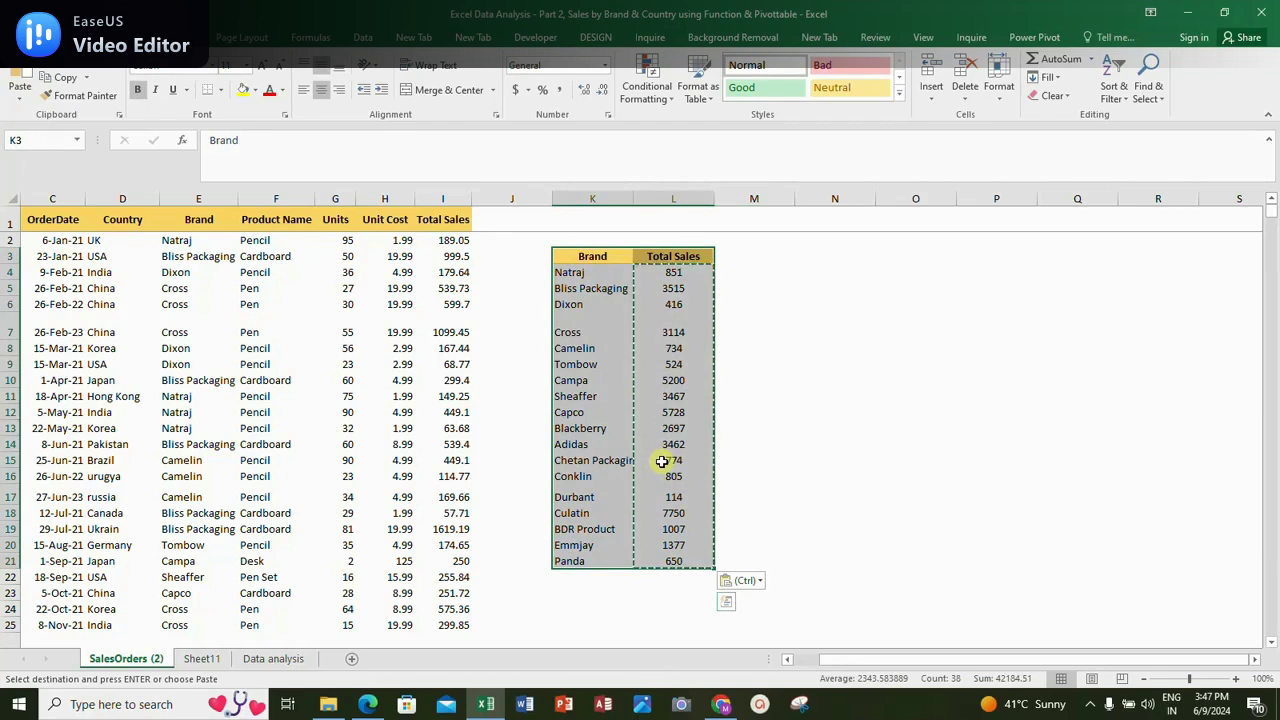
pyautogui.hotkey('ctrl', 't')
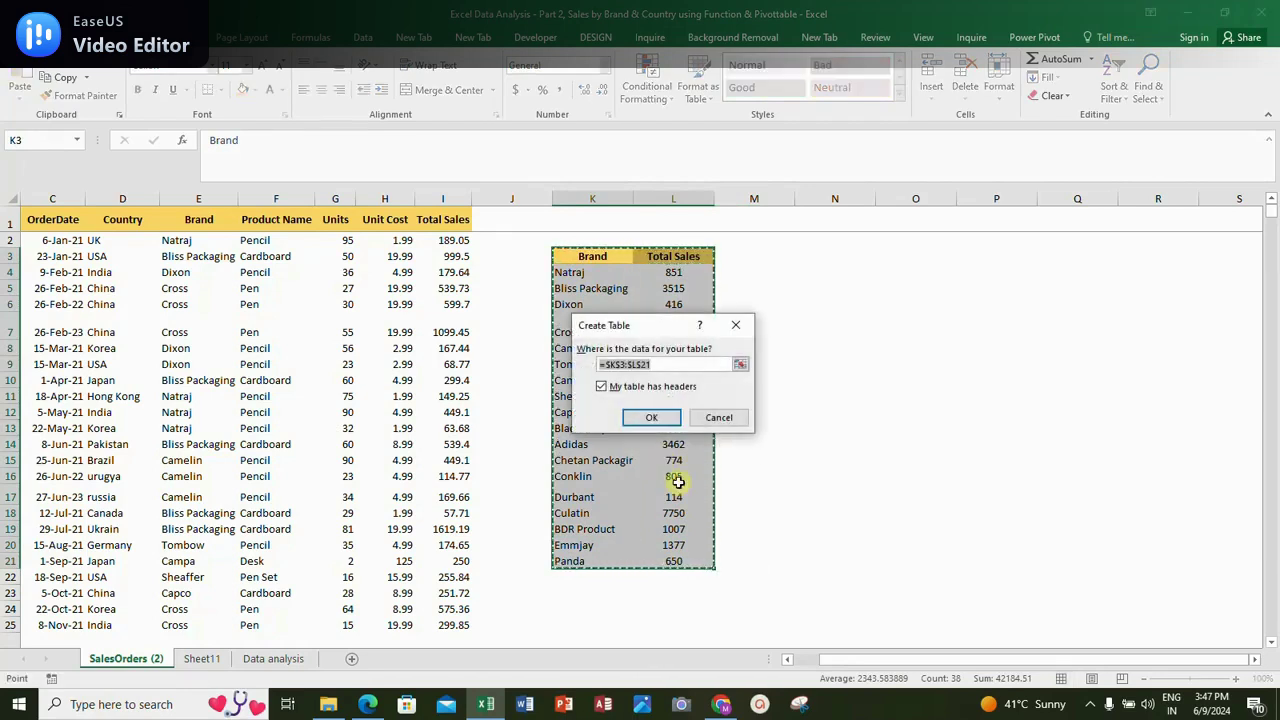
pyautogui.click(650, 417)
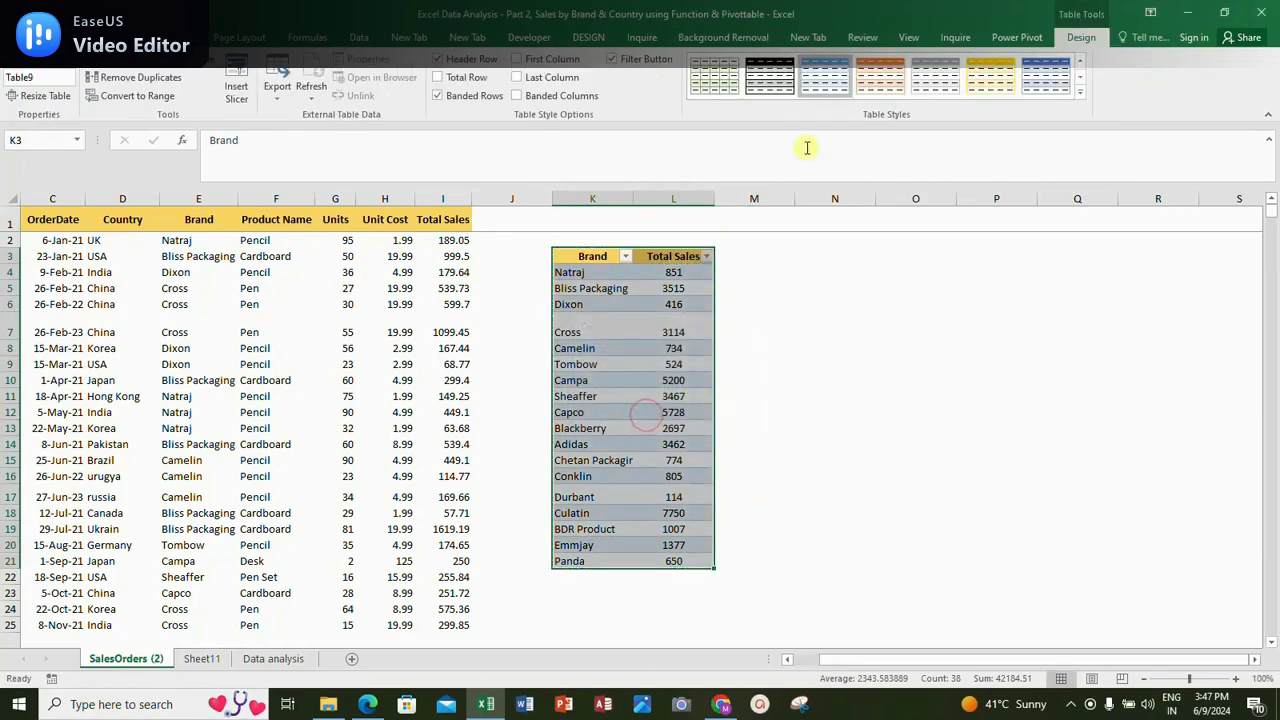
pyautogui.click(779, 84)
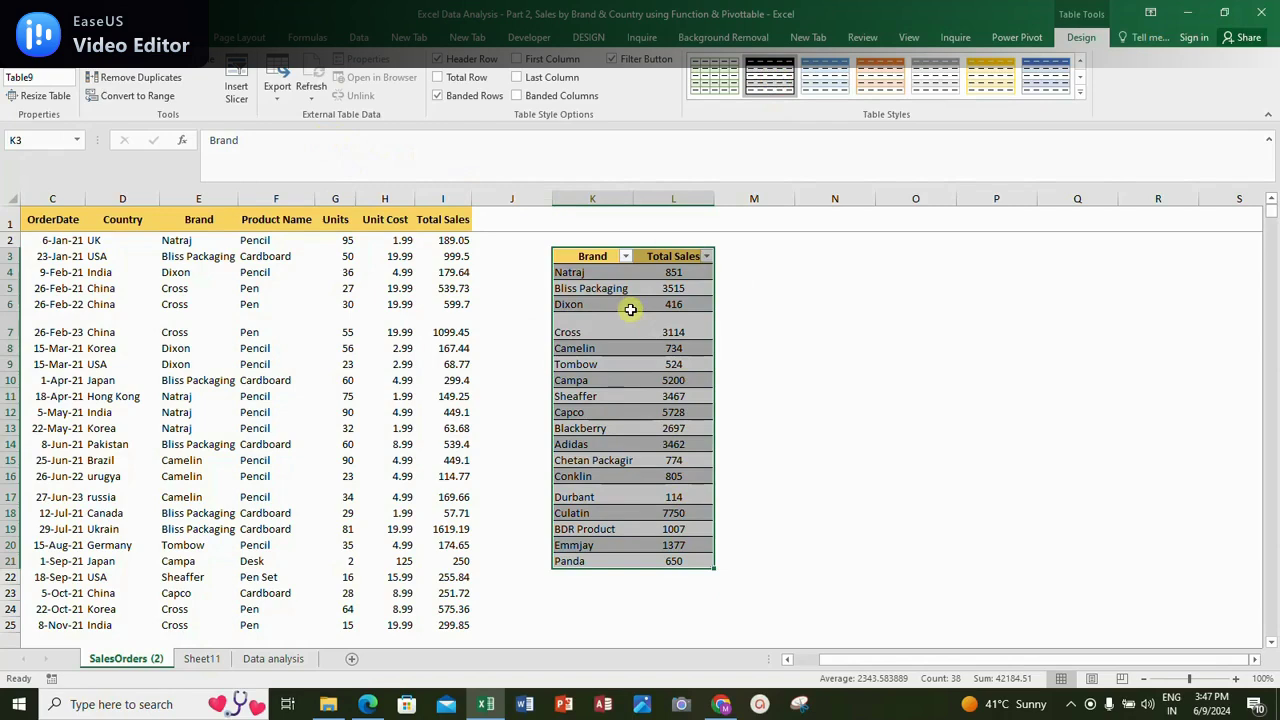
# Try the brand table without banded rows and with banded columns, restoring each option
pyautogui.click(450, 104)
pyautogui.click(448, 103)
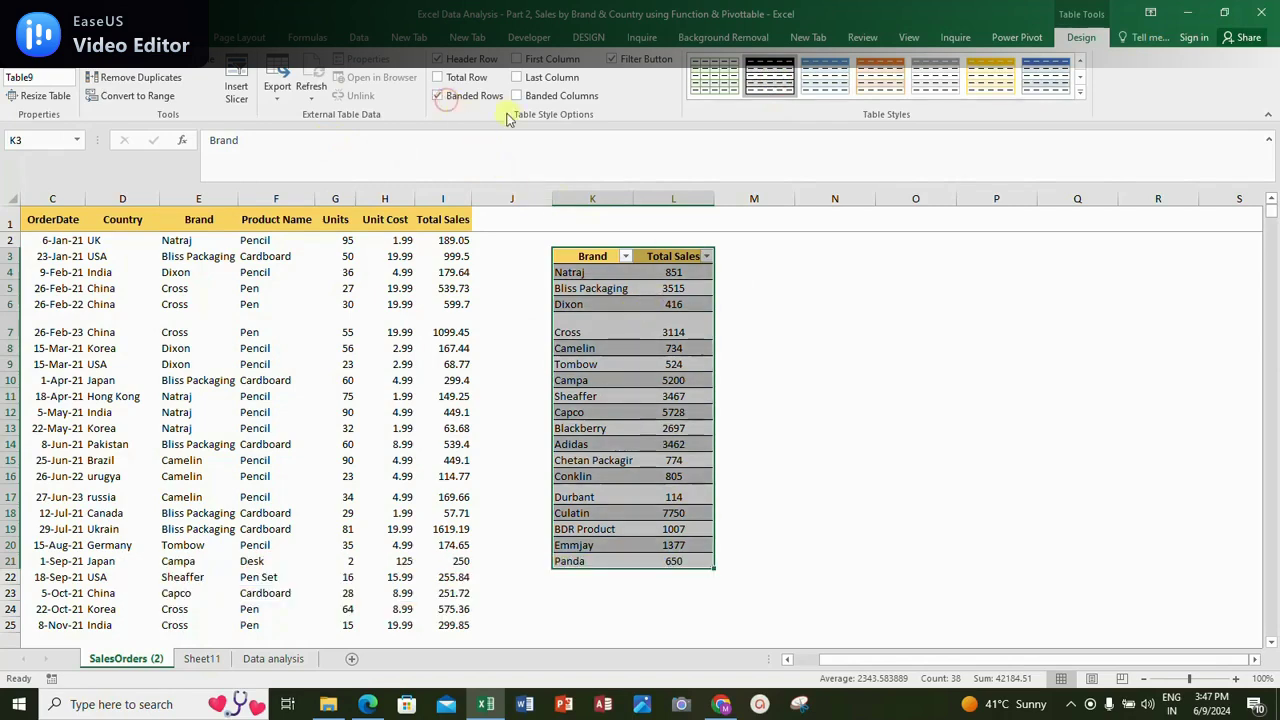
pyautogui.click(526, 96)
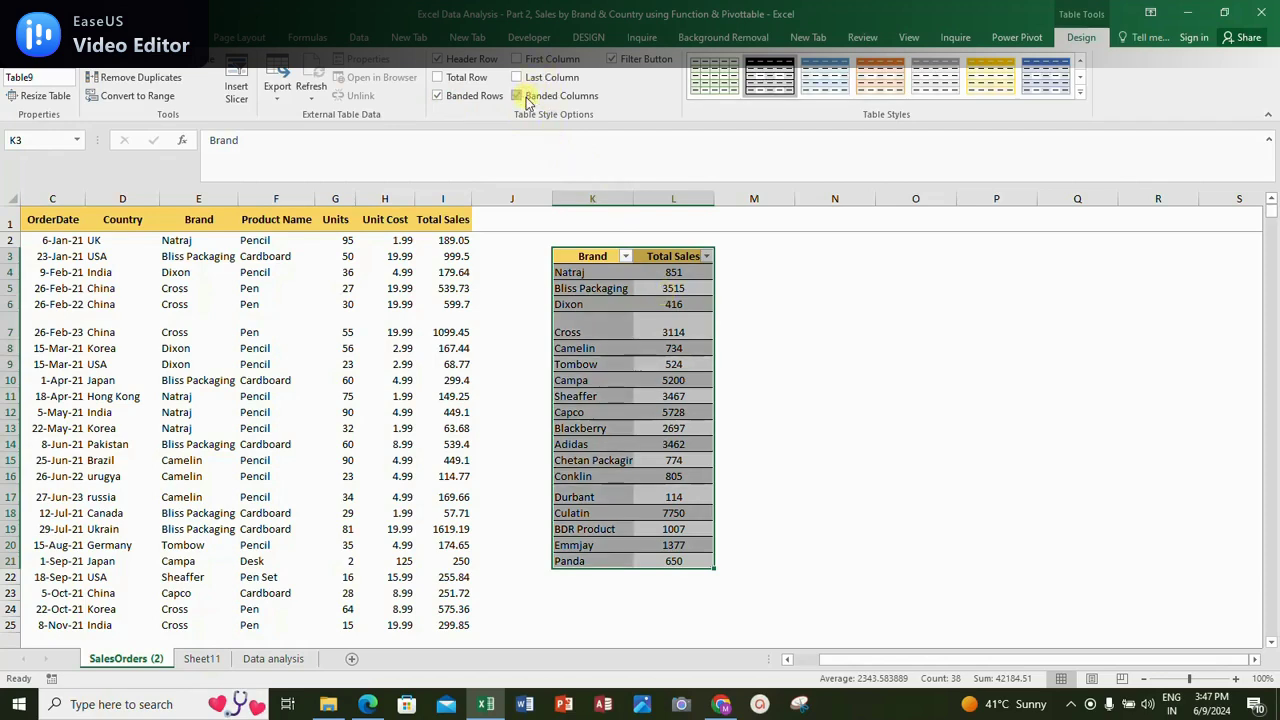
pyautogui.click(526, 96)
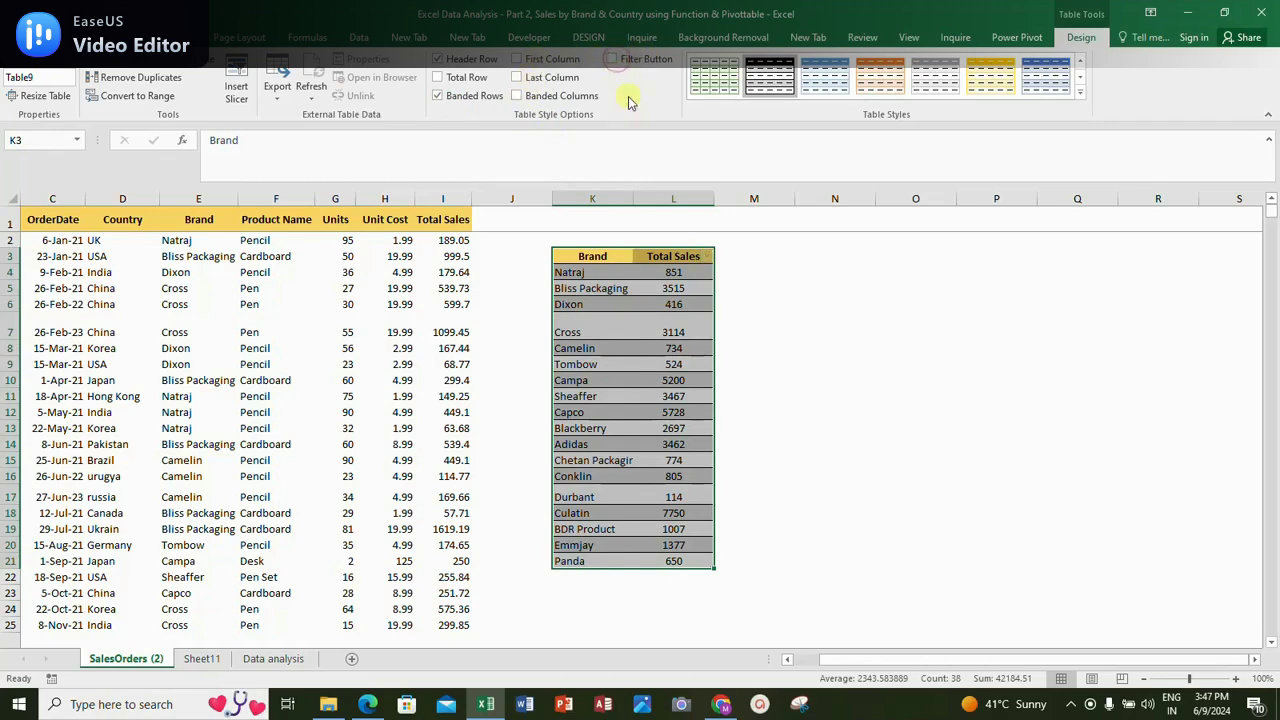
# Sort the brand table by Brand from A to Z
pyautogui.click(776, 328)
pyautogui.click(624, 257)
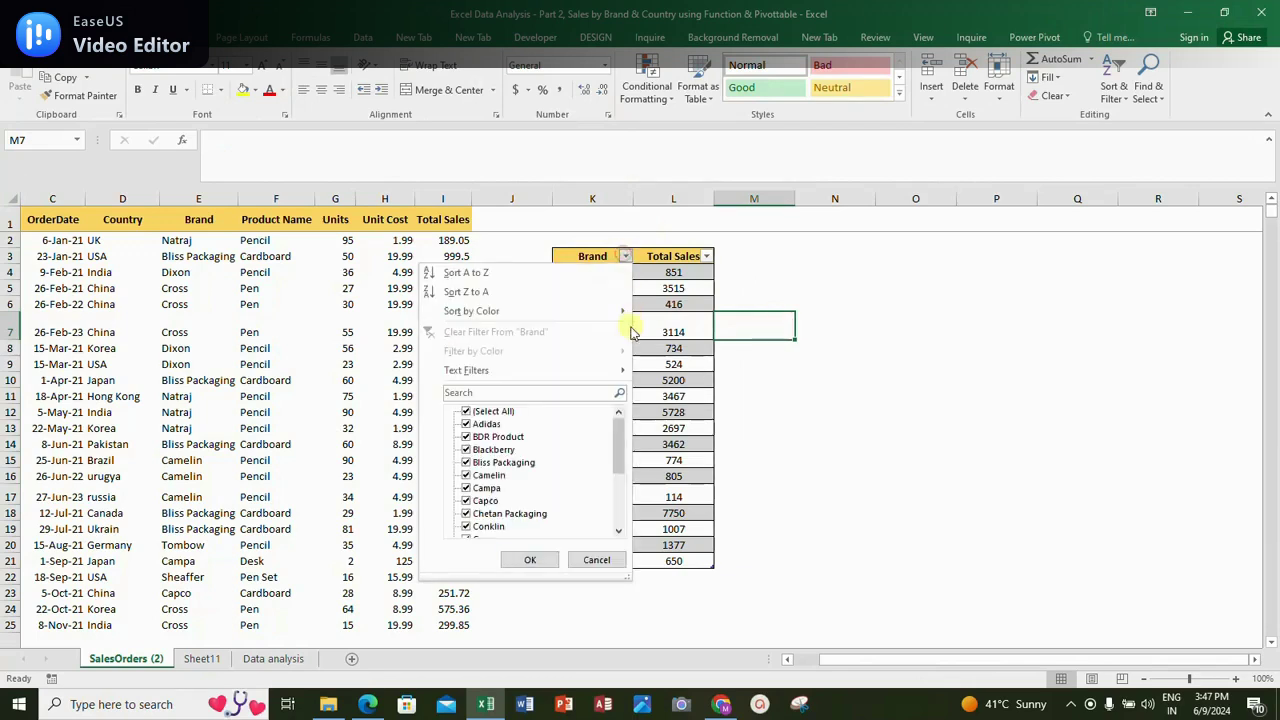
pyautogui.click(513, 278)
pyautogui.click(575, 272)
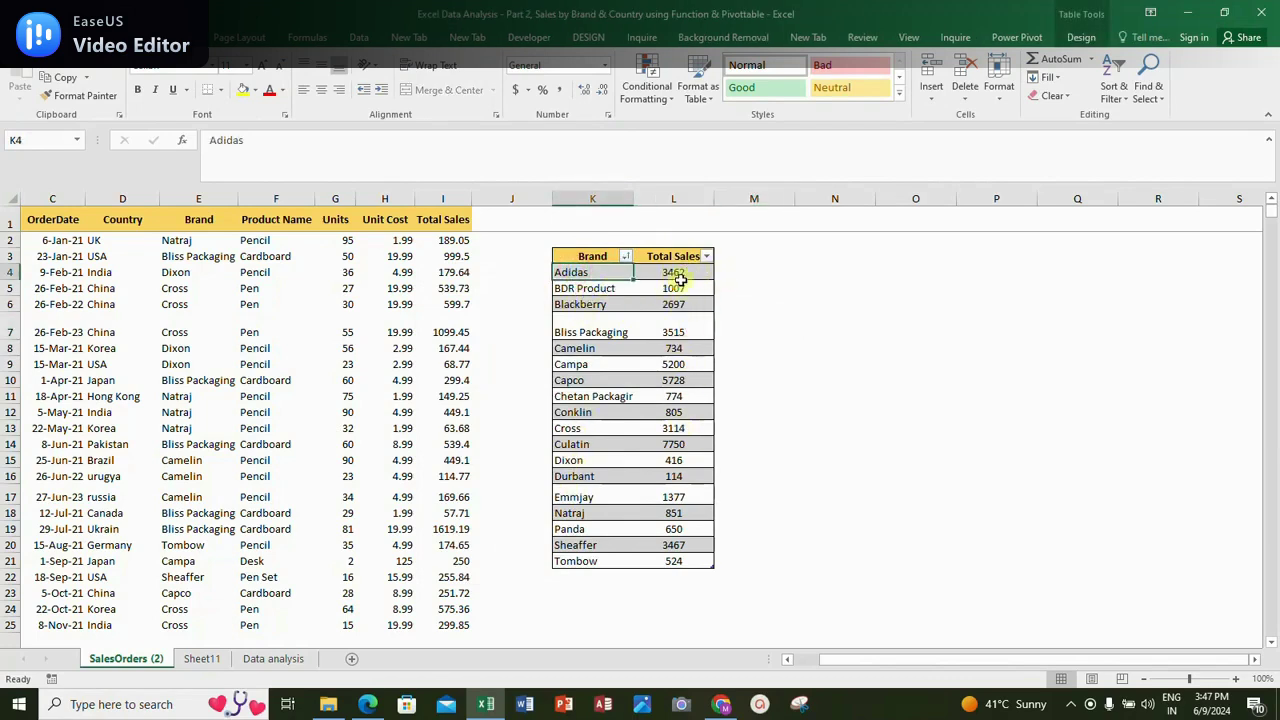
# Sort the brand table with a custom sort on Total Sales values from largest to smallest
pyautogui.click(624, 256)
pyautogui.moveTo(551, 320)
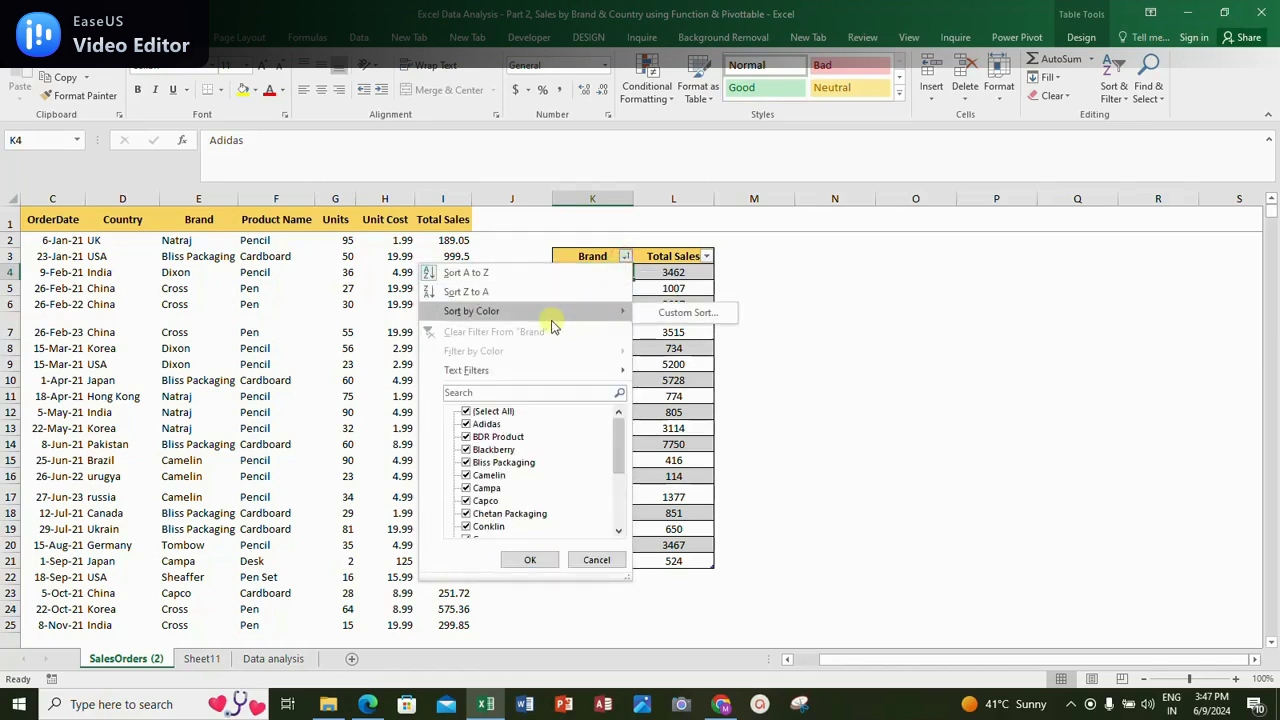
pyautogui.click(680, 313)
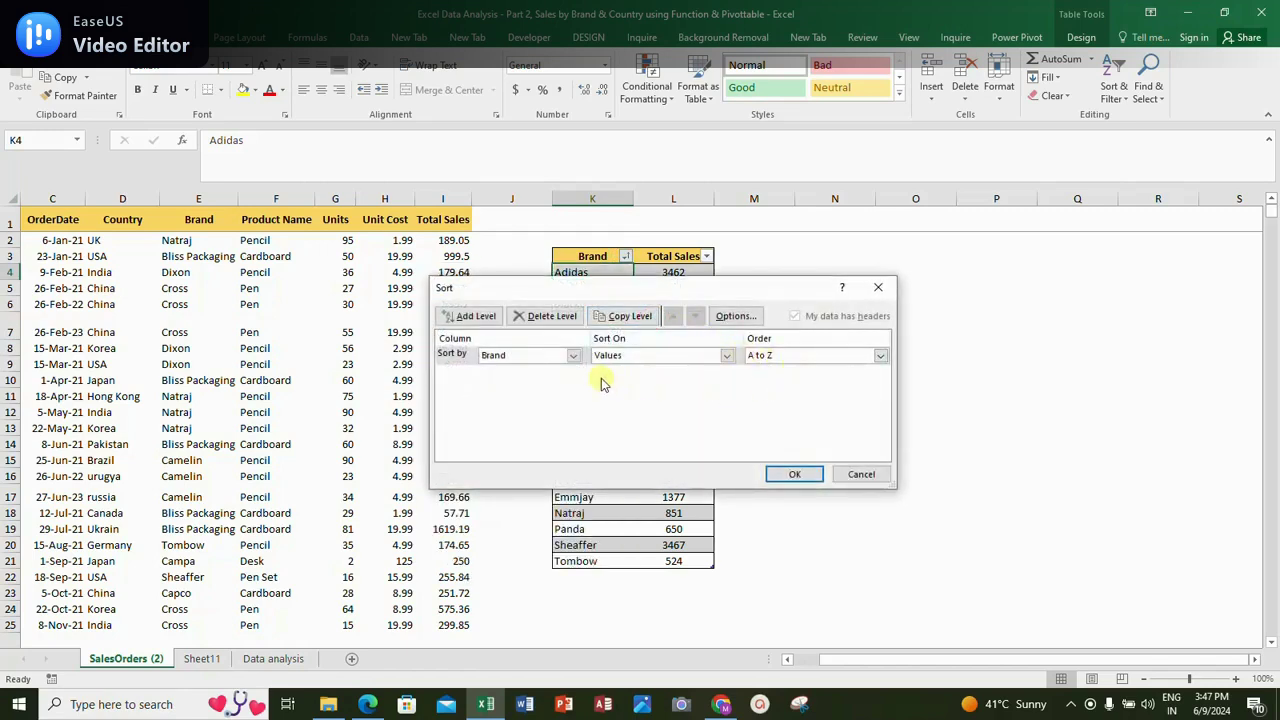
pyautogui.click(573, 356)
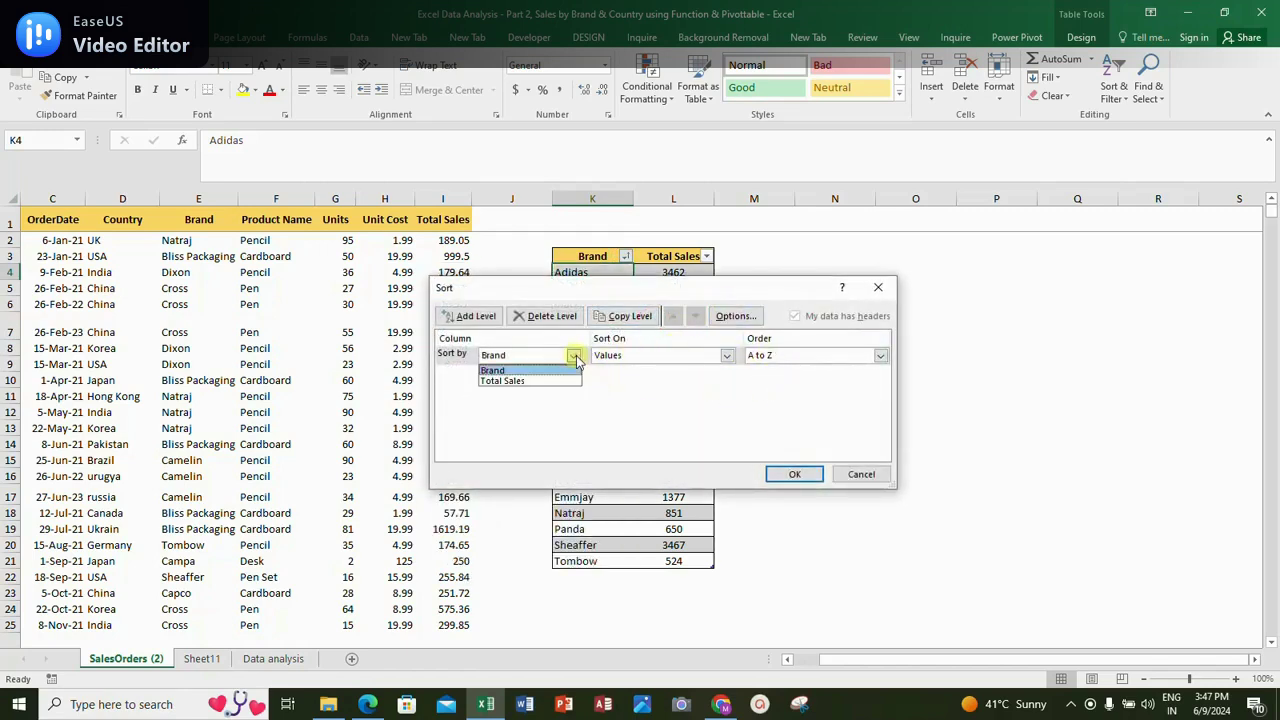
pyautogui.click(531, 381)
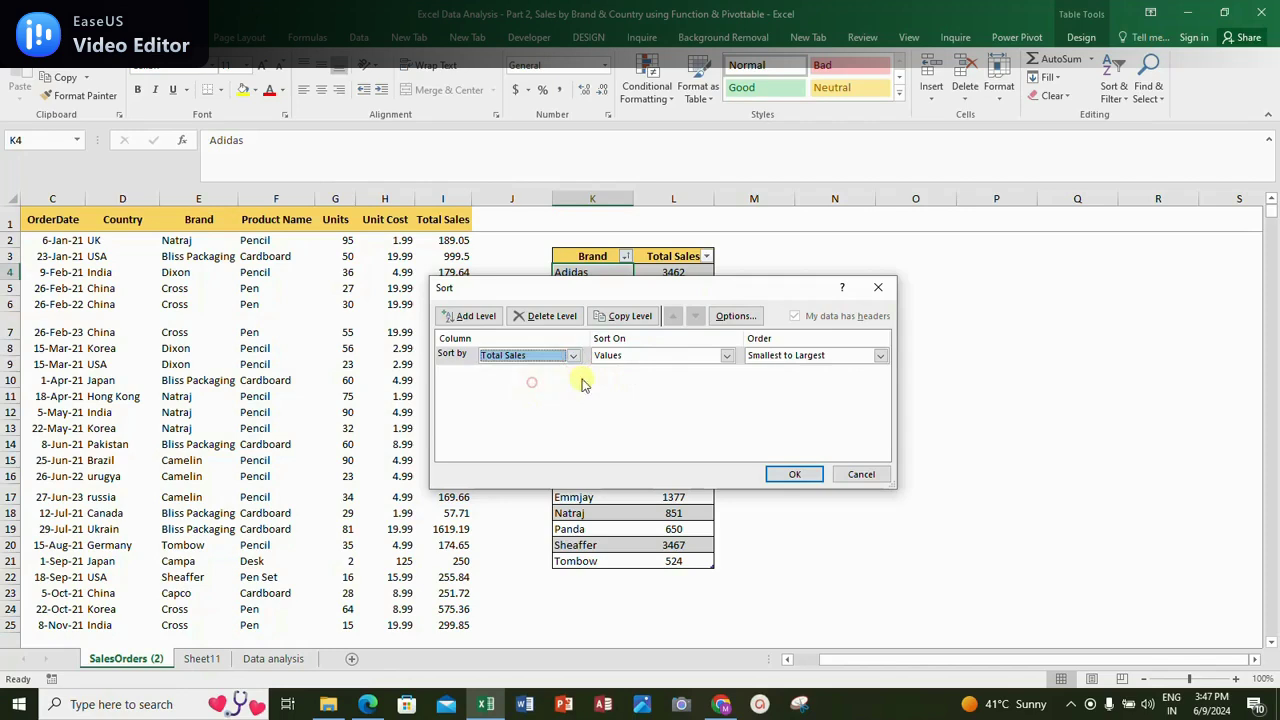
pyautogui.click(765, 360)
pyautogui.click(785, 381)
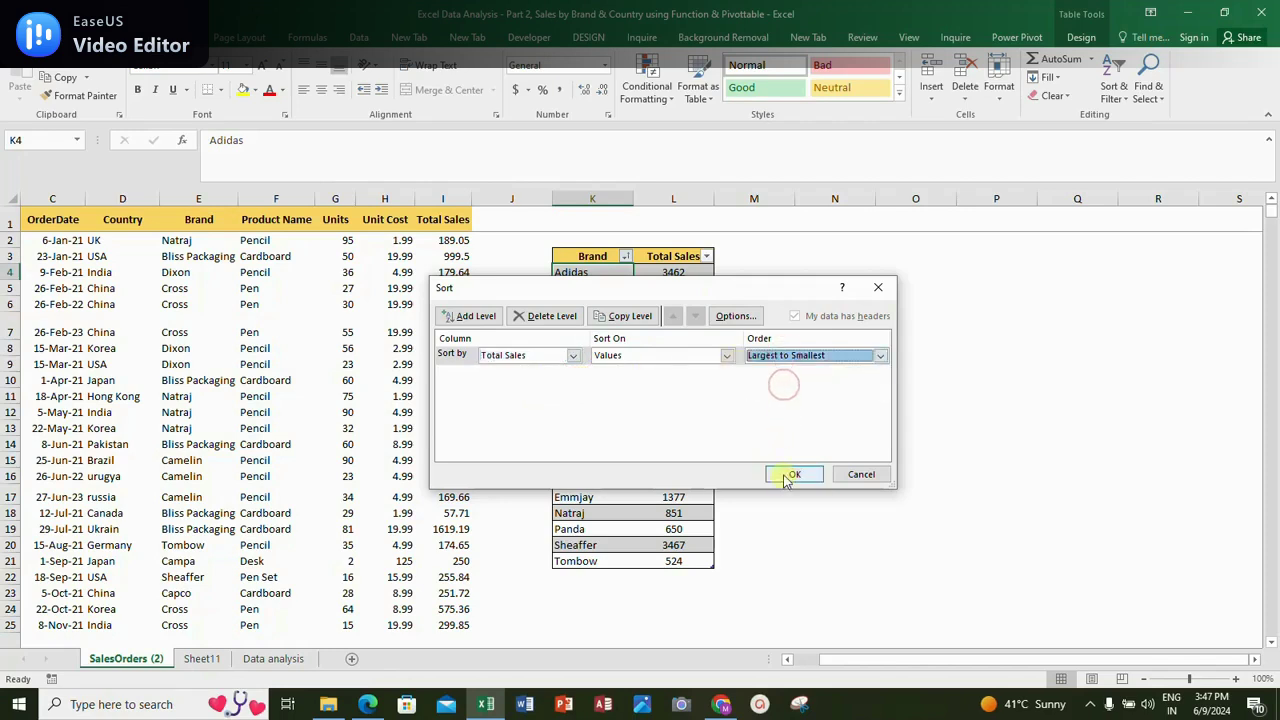
pyautogui.click(785, 474)
pyautogui.moveTo(585, 272); pyautogui.dragTo(683, 561)
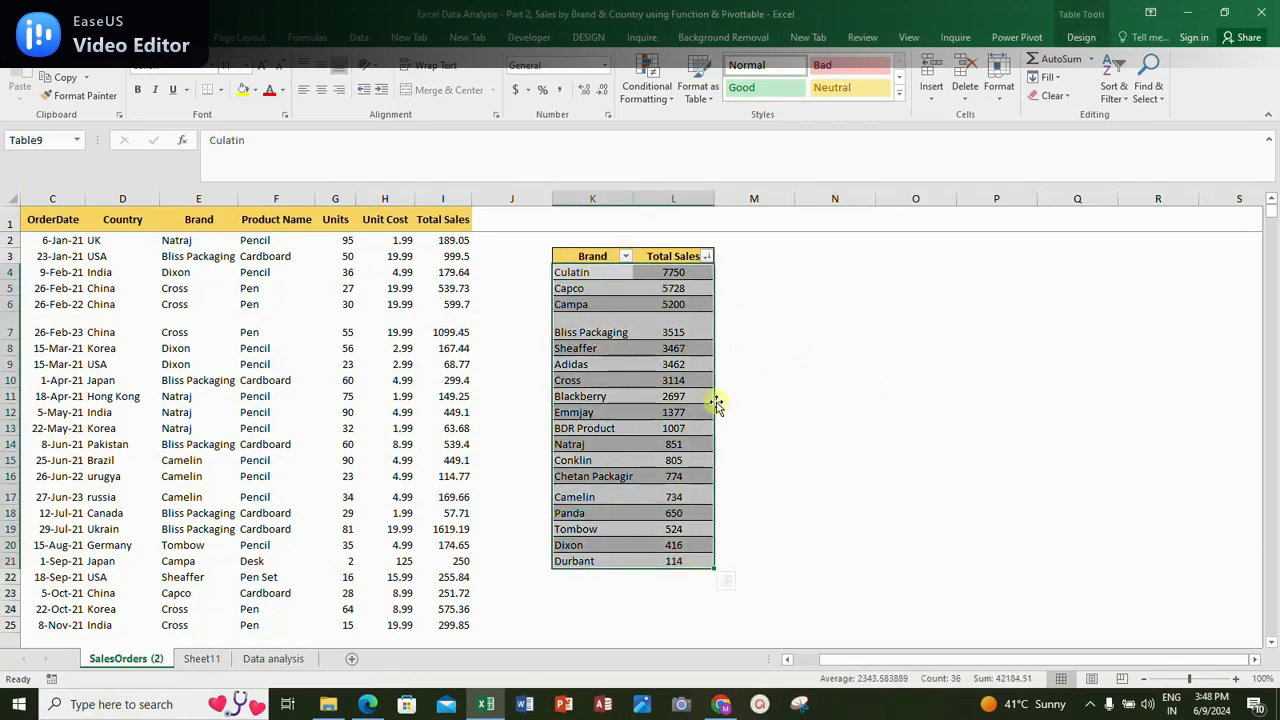
pyautogui.click(625, 257)
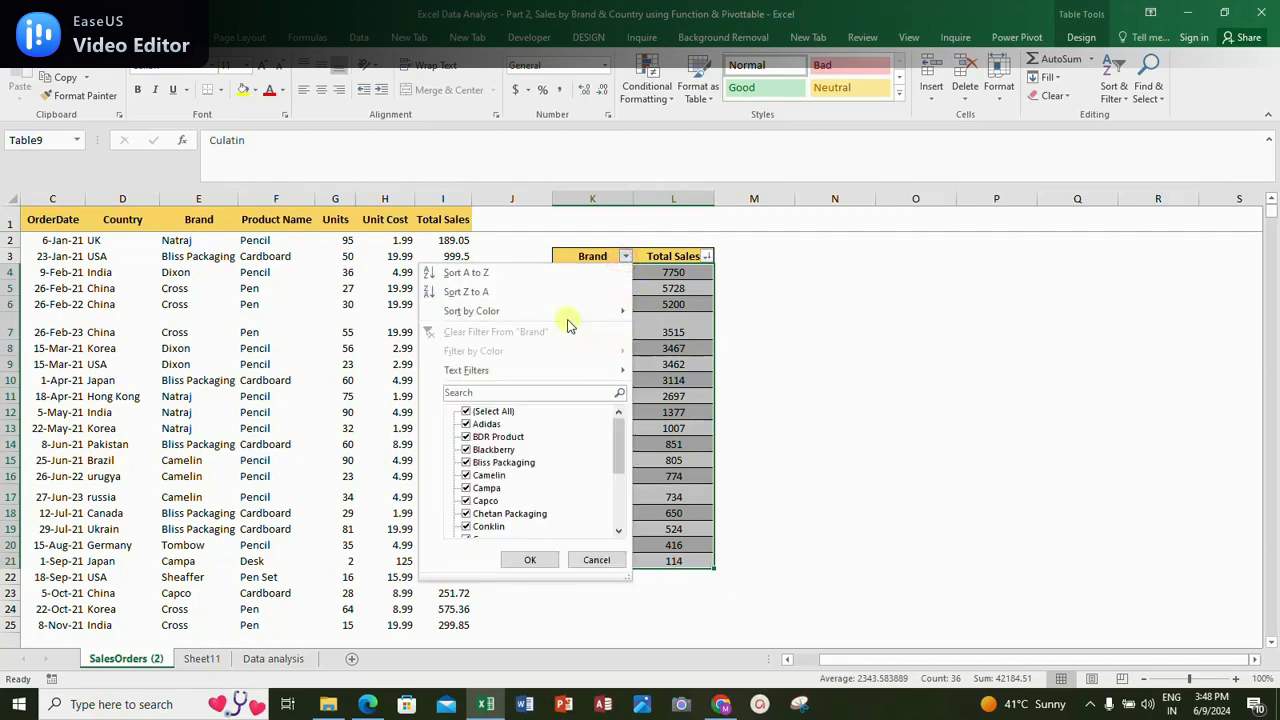
pyautogui.moveTo(566, 320)
pyautogui.moveTo(544, 372)
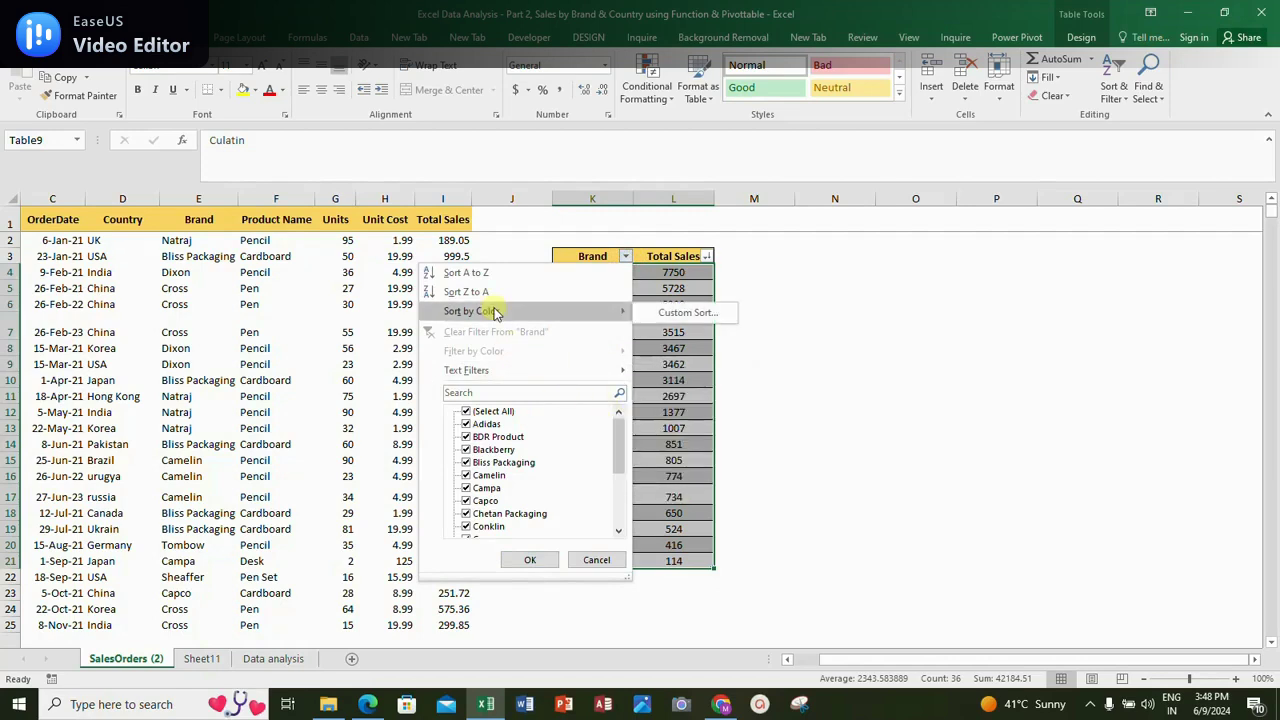
pyautogui.moveTo(500, 380)
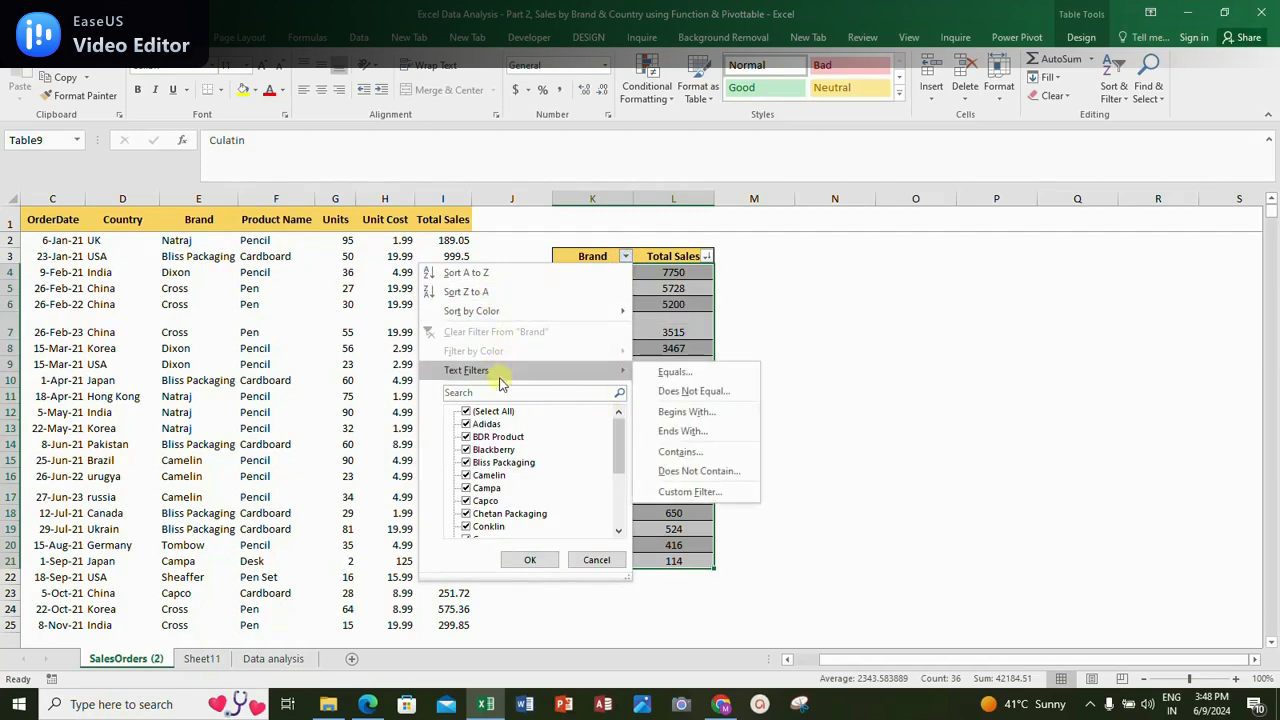
pyautogui.press('Escape')
pyautogui.press('Escape')
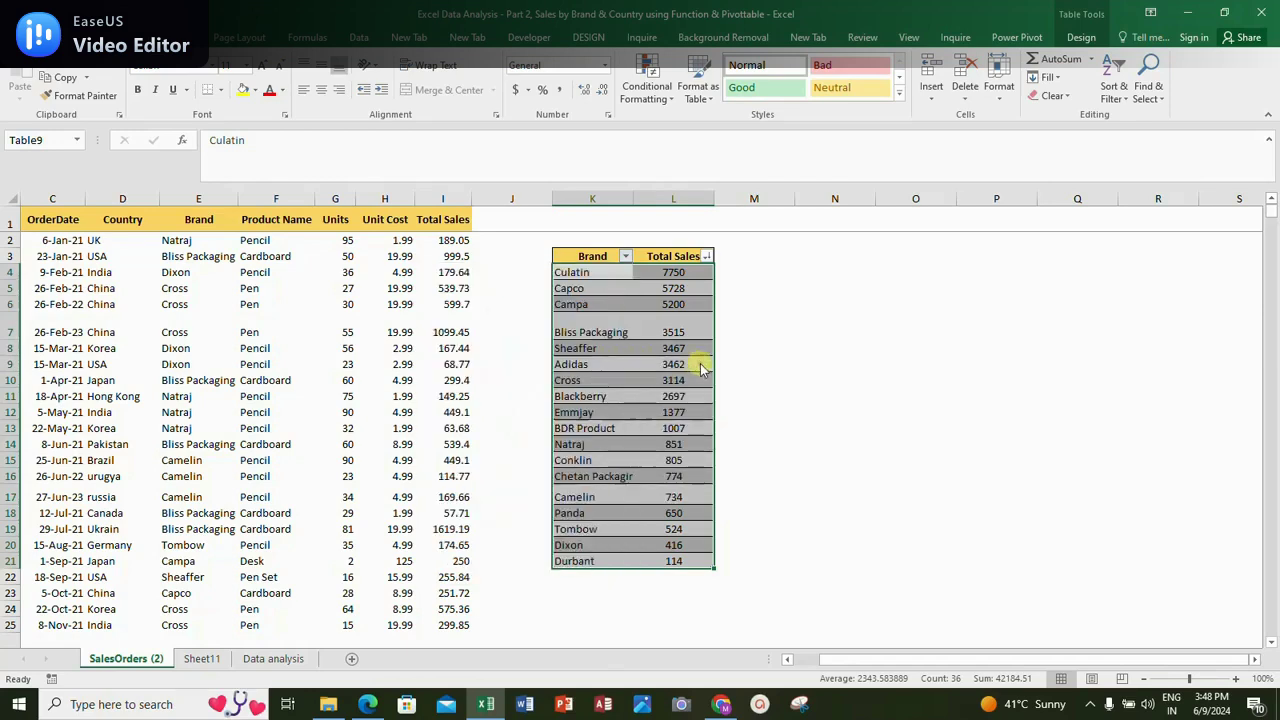
# Filter the brand table's Total Sales column to show only the top 5 items
pyautogui.click(666, 290)
pyautogui.click(706, 256)
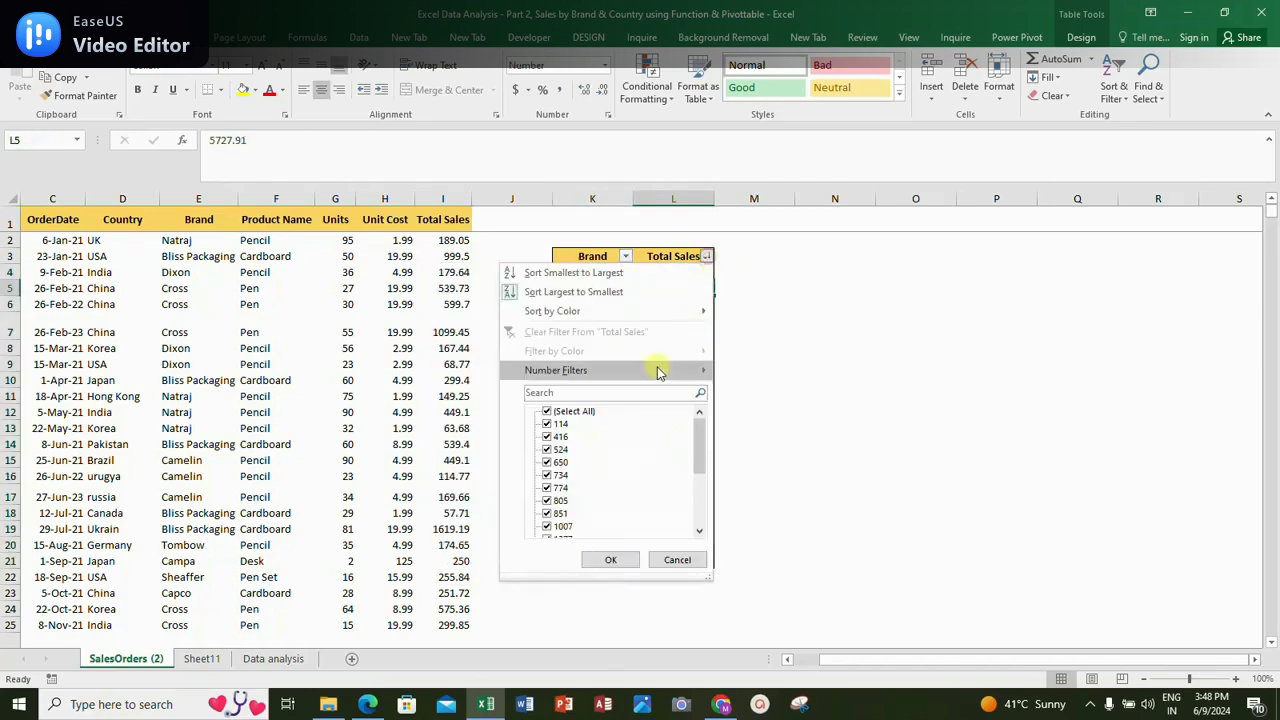
pyautogui.moveTo(607, 371)
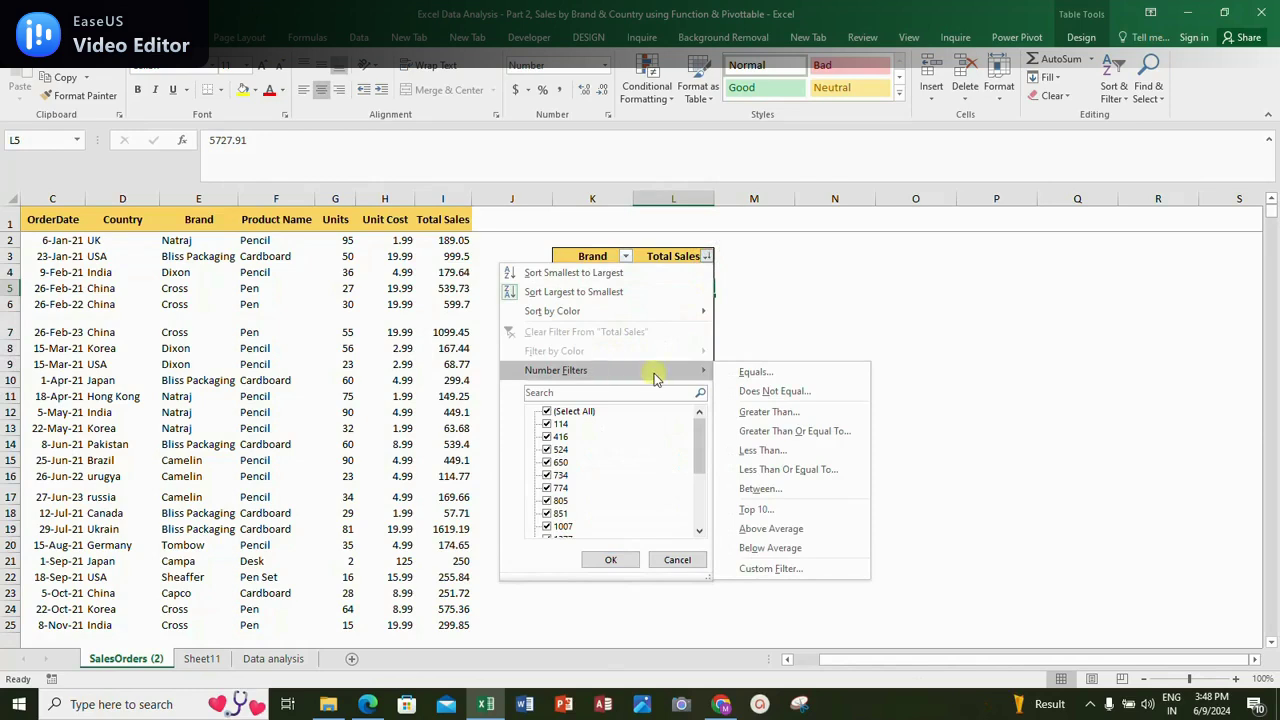
pyautogui.click(757, 509)
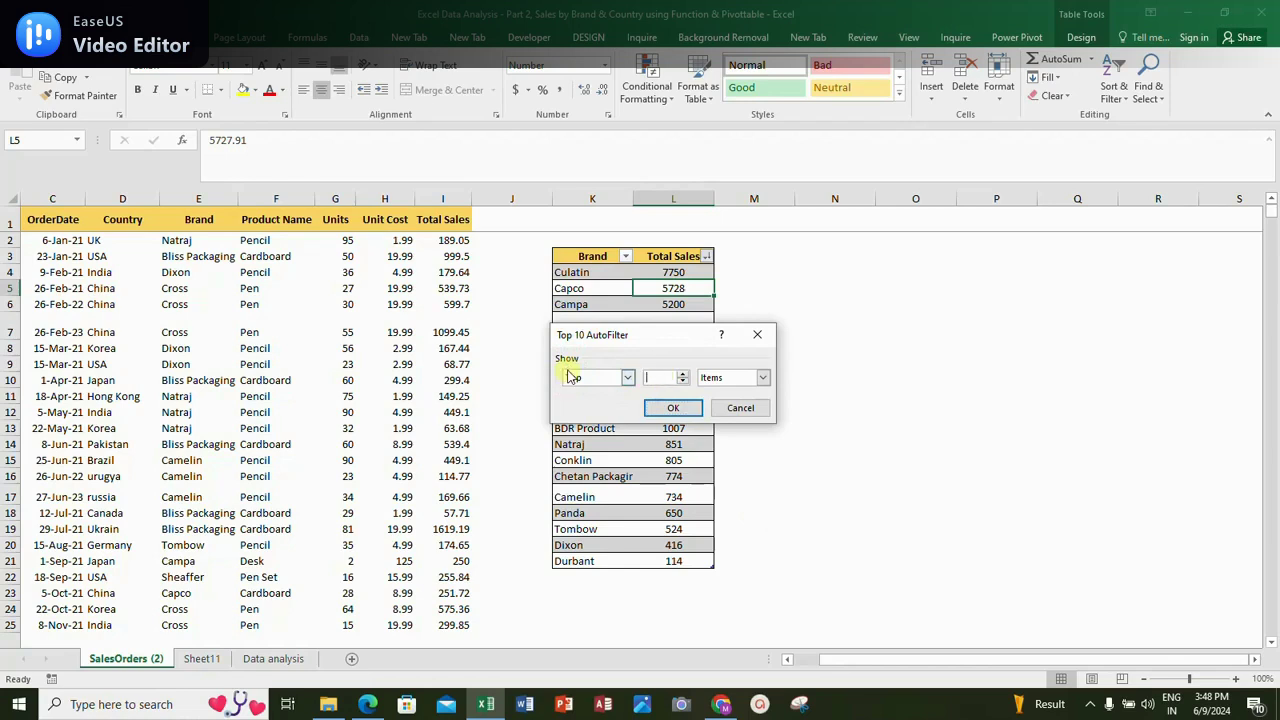
pyautogui.click(673, 408)
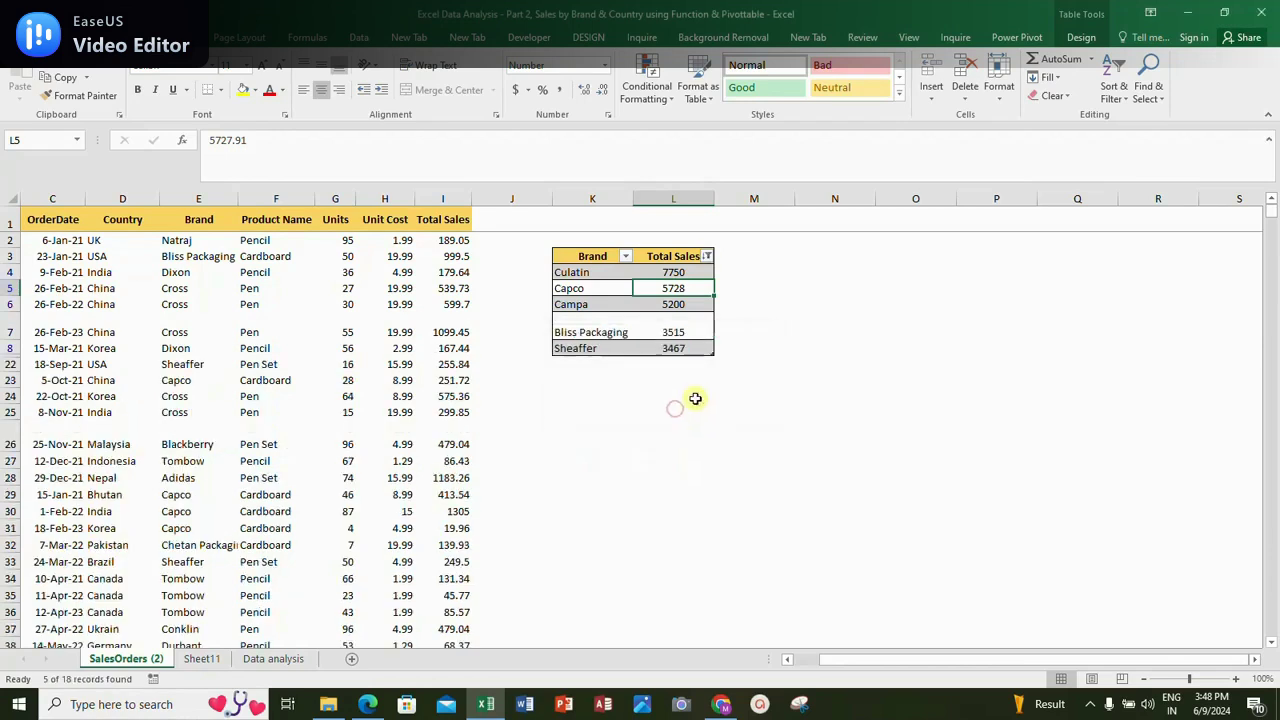
pyautogui.click(838, 382)
pyautogui.moveTo(586, 257); pyautogui.dragTo(683, 354)
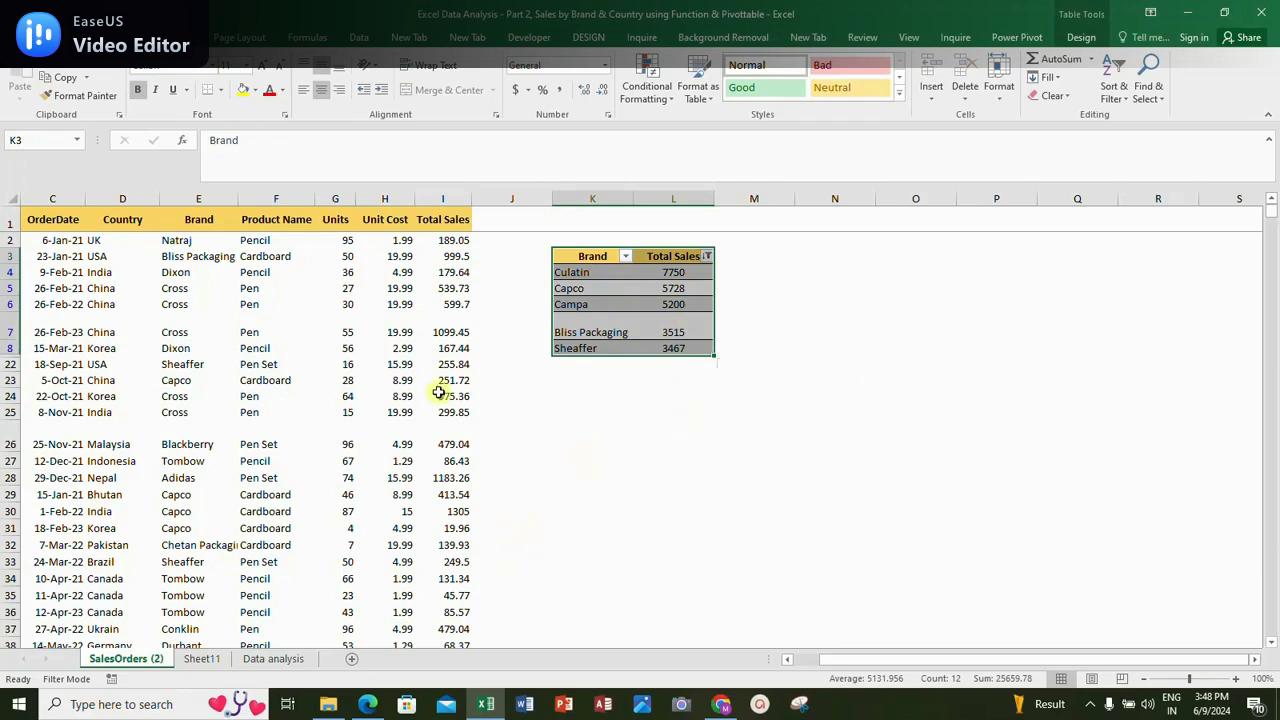
pyautogui.click(345, 336)
pyautogui.moveTo(40, 222); pyautogui.dragTo(505, 380)
pyautogui.scroll(20, 500, 471)
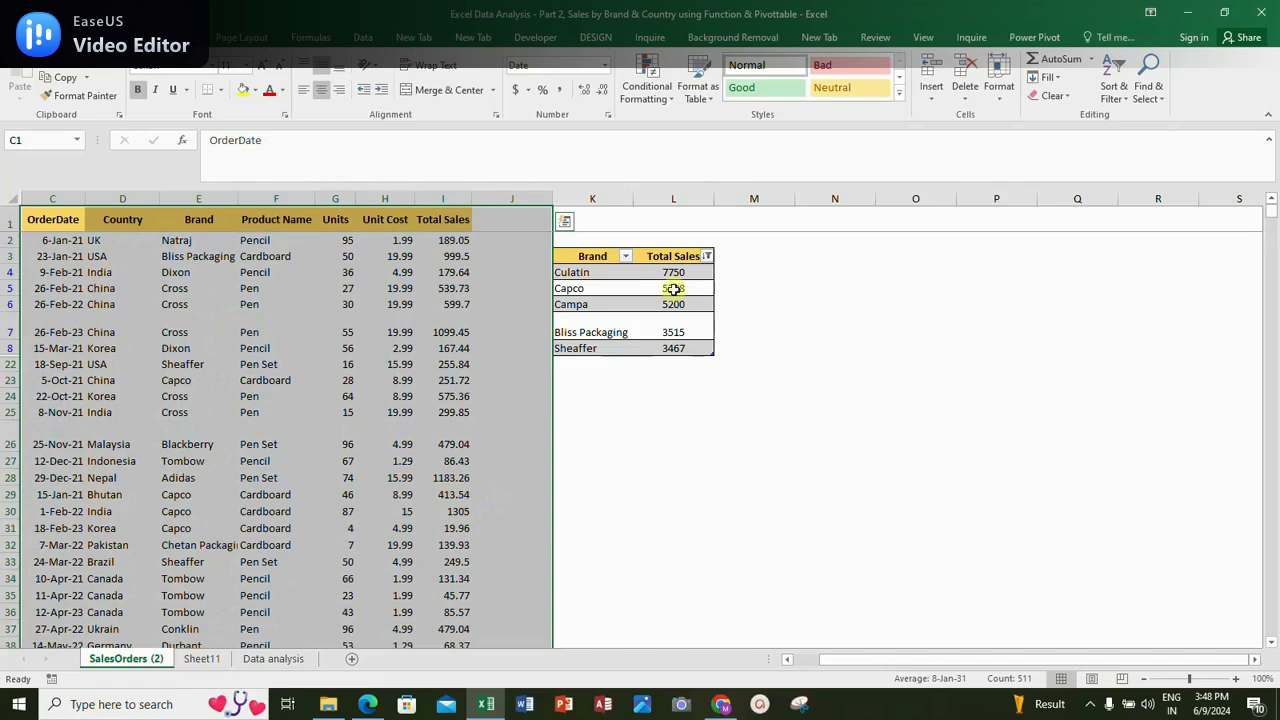
pyautogui.click(588, 254)
pyautogui.moveTo(611, 205); pyautogui.dragTo(680, 206)
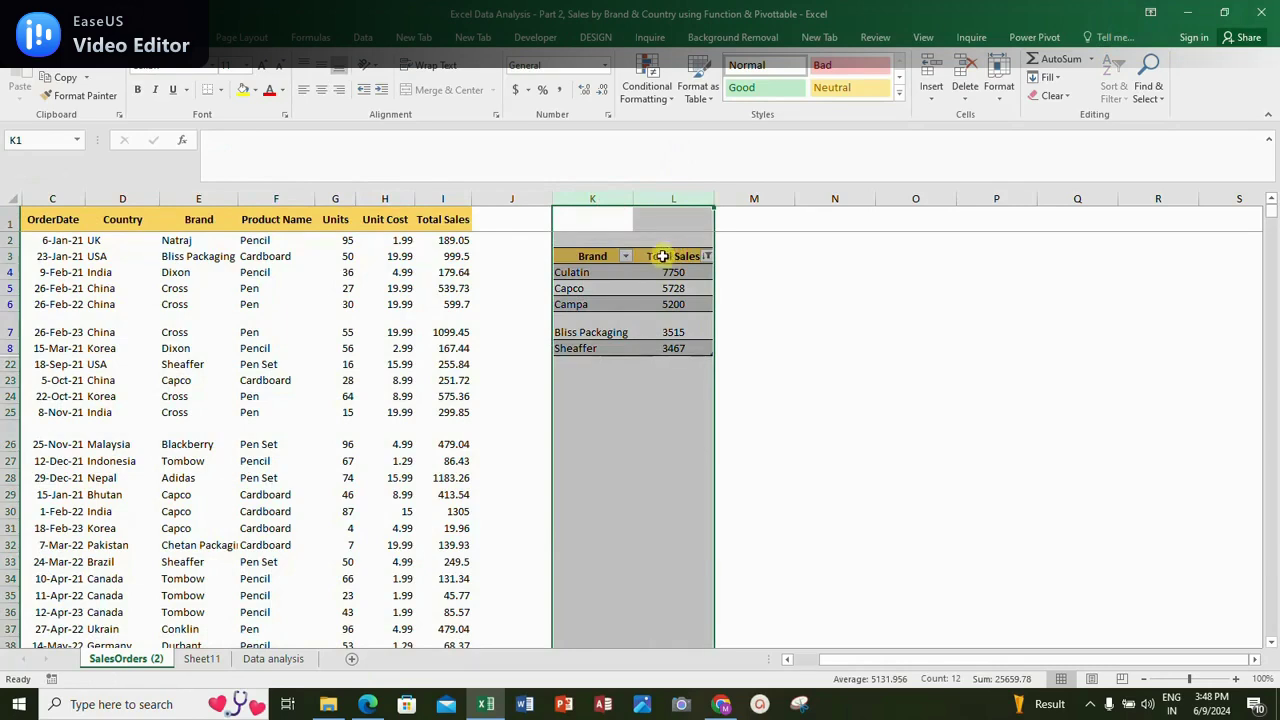
# Clear the top items filter from the brand table's Total Sales column
pyautogui.click(706, 256)
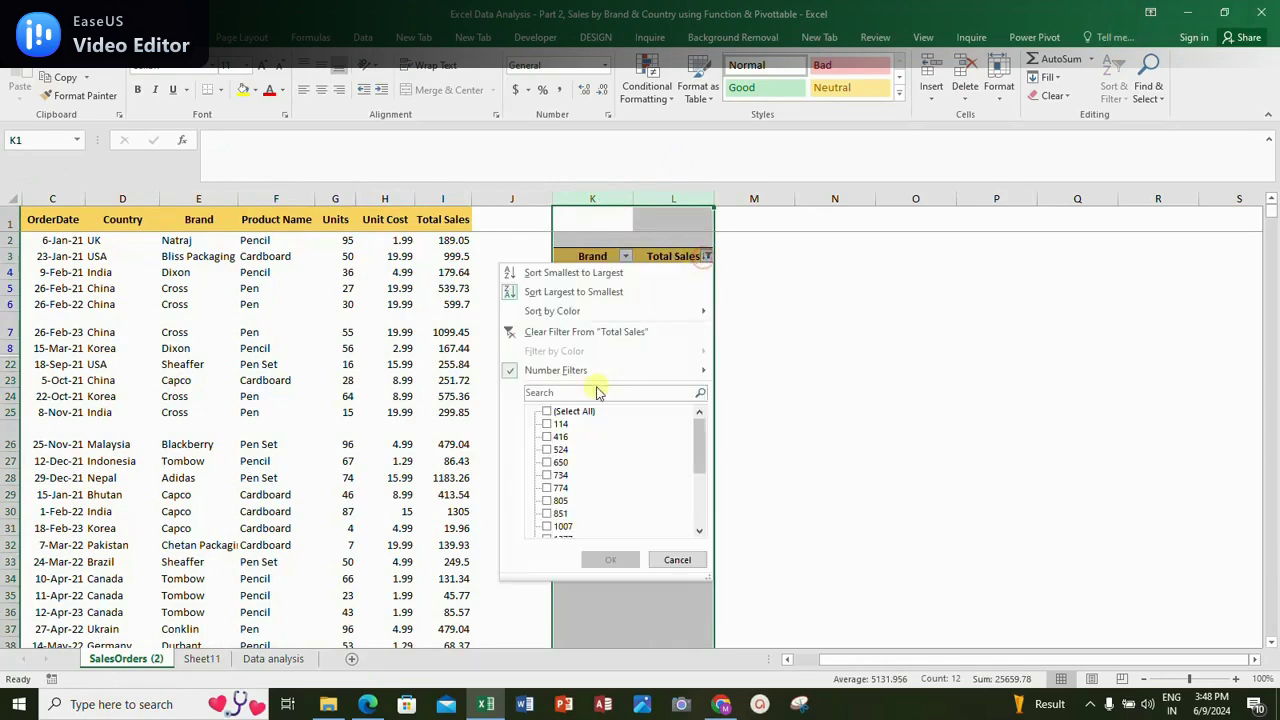
pyautogui.click(585, 331)
pyautogui.click(330, 256)
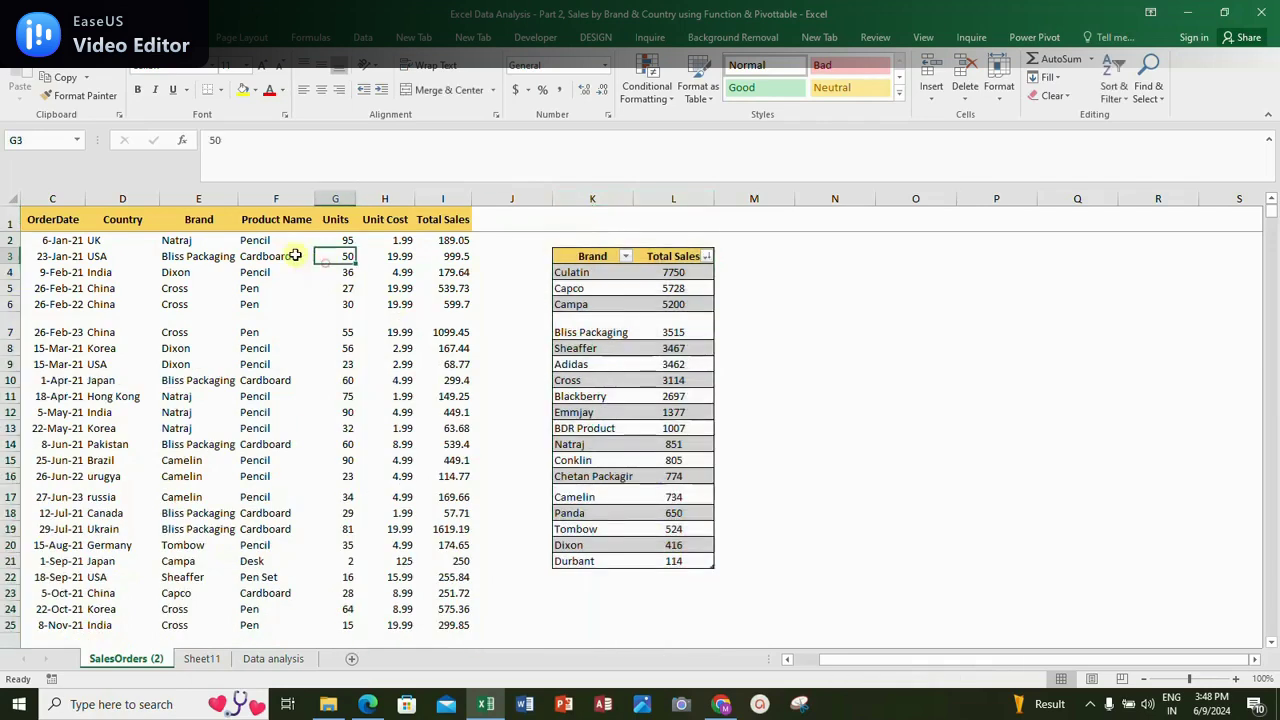
# Copy the sales data C1:I86, add a new worksheet, and paste the data at A1 of Sheet11
pyautogui.moveTo(32, 219); pyautogui.dragTo(416, 598)
pyautogui.hotkey('ctrl', 'shift', 'Down')
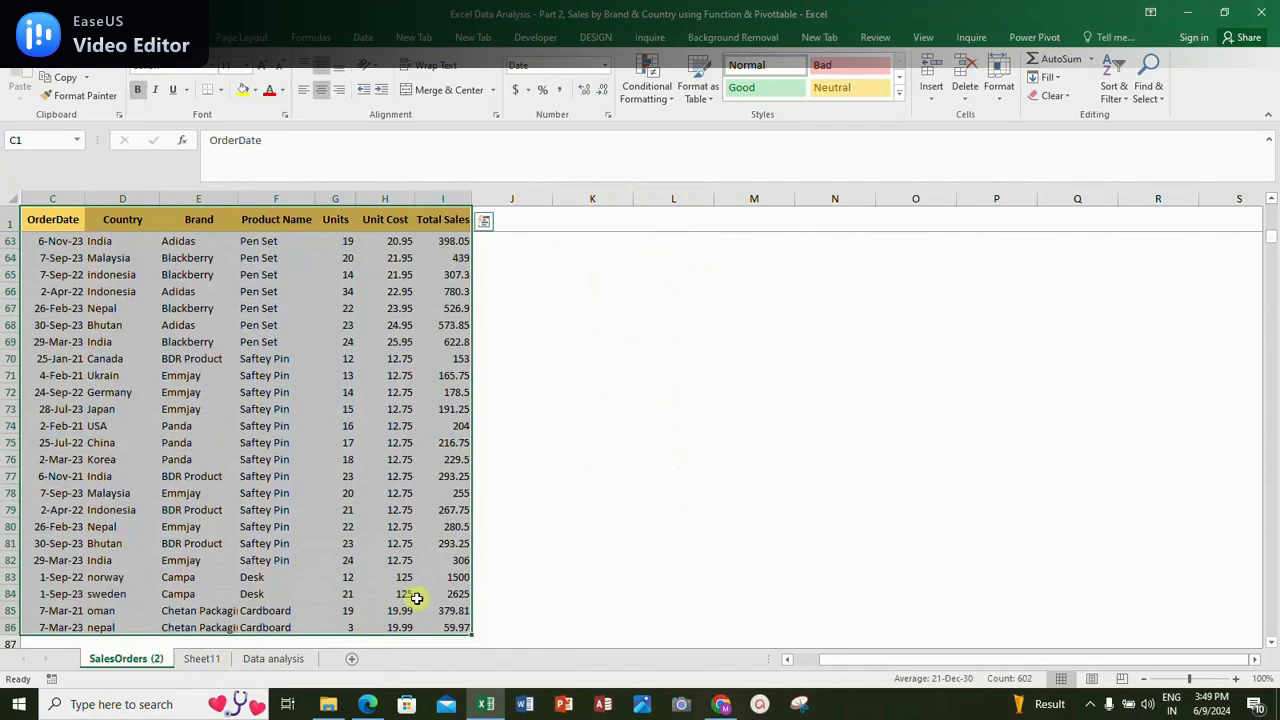
pyautogui.hotkey('ctrl', 'c')
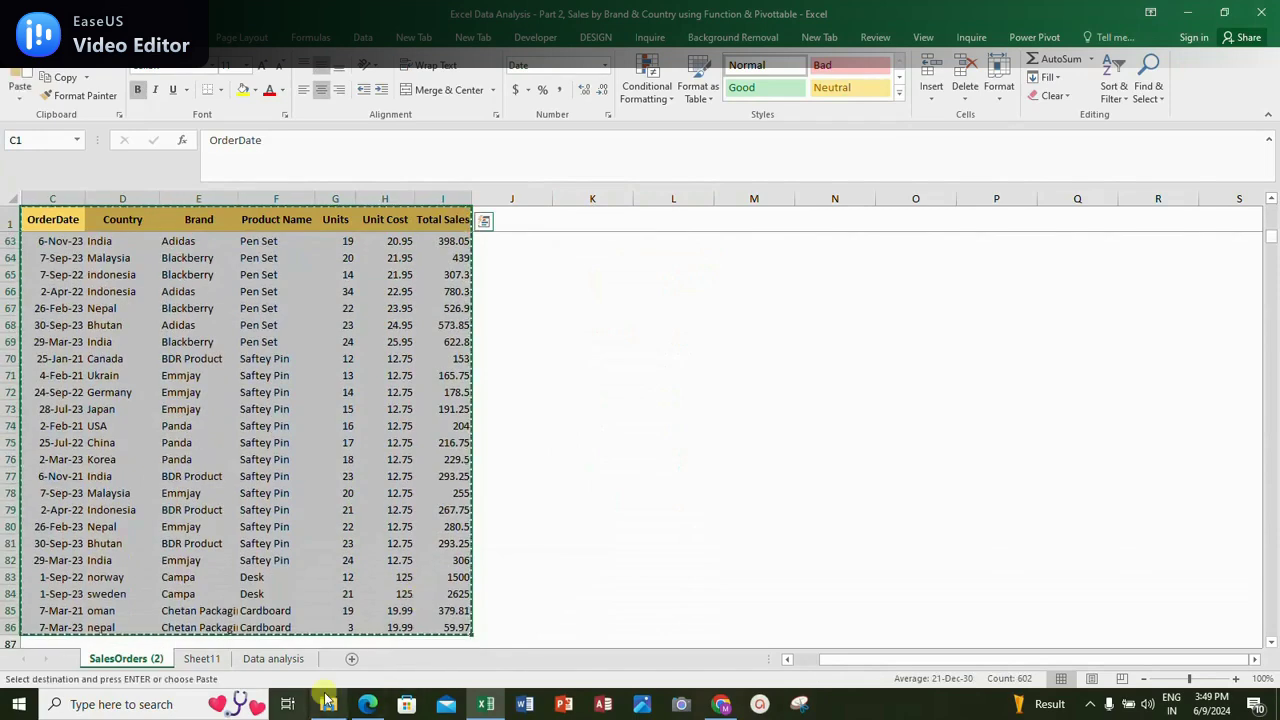
pyautogui.click(351, 658)
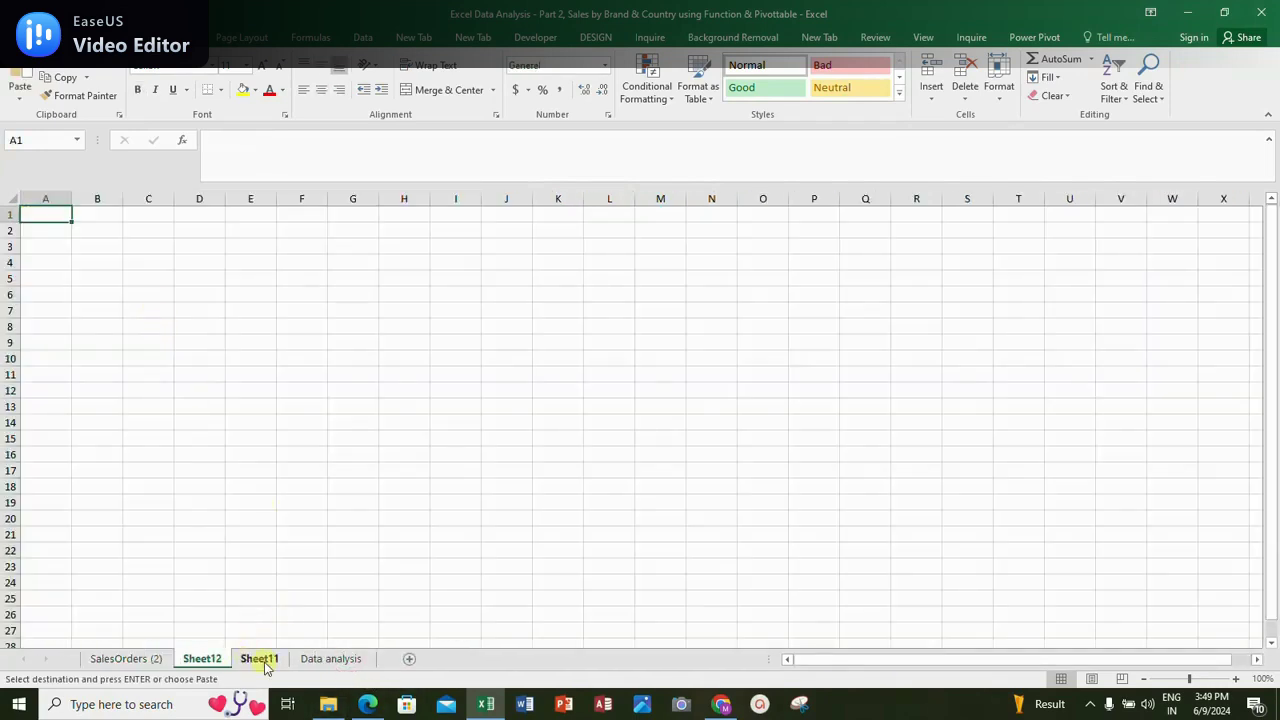
pyautogui.click(262, 658)
pyautogui.click(59, 221)
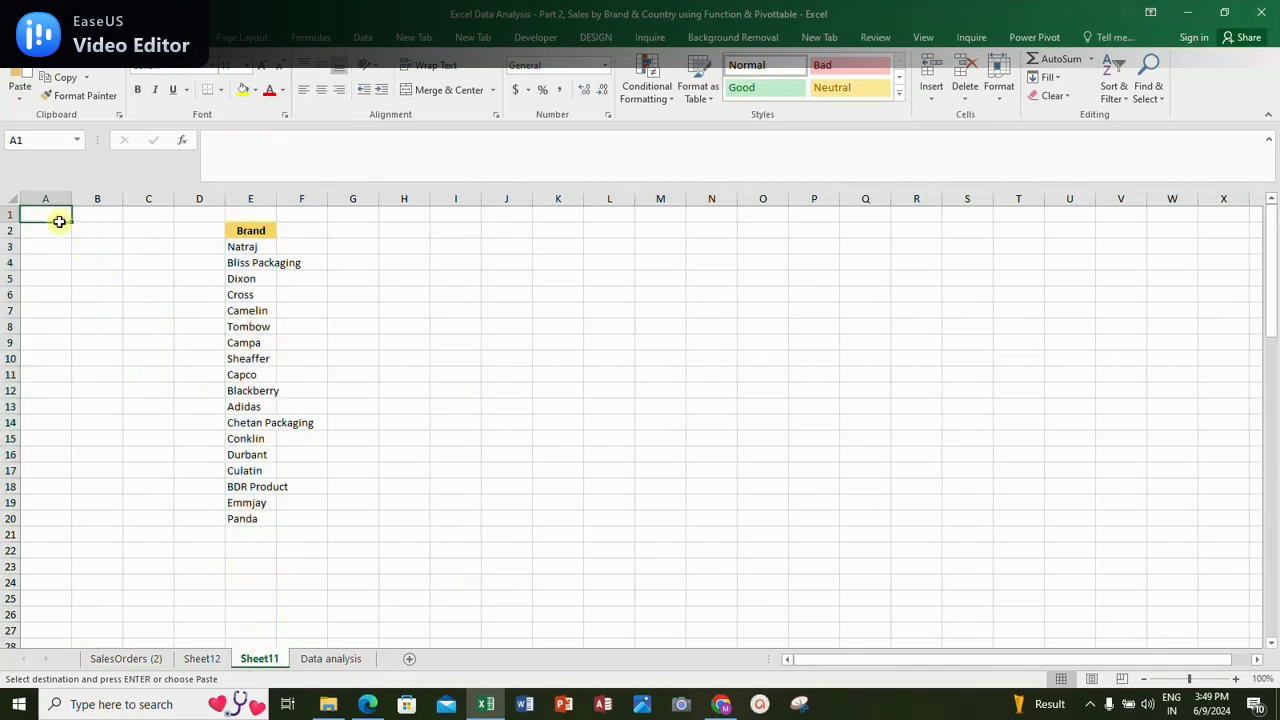
pyautogui.hotkey('ctrl', 'v')
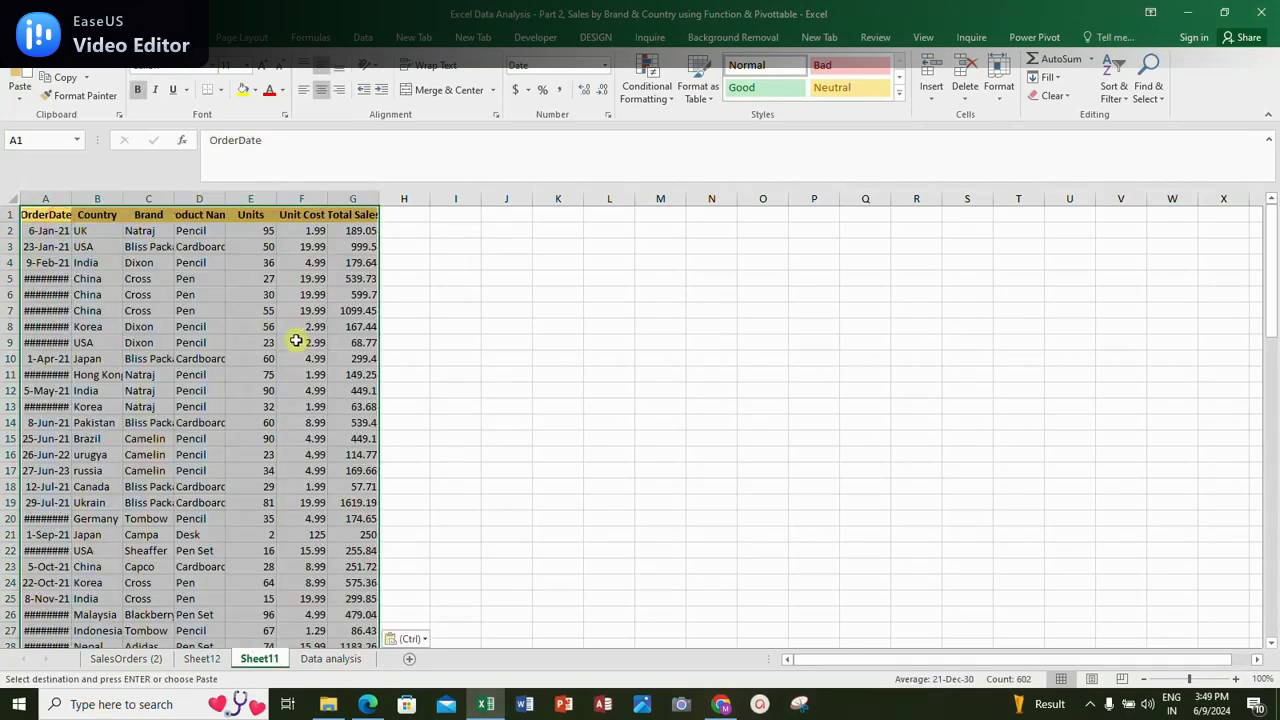
# Convert the pasted range A1:G86 to a table with headers and name it salesdata
pyautogui.hotkey('ctrl', 't')
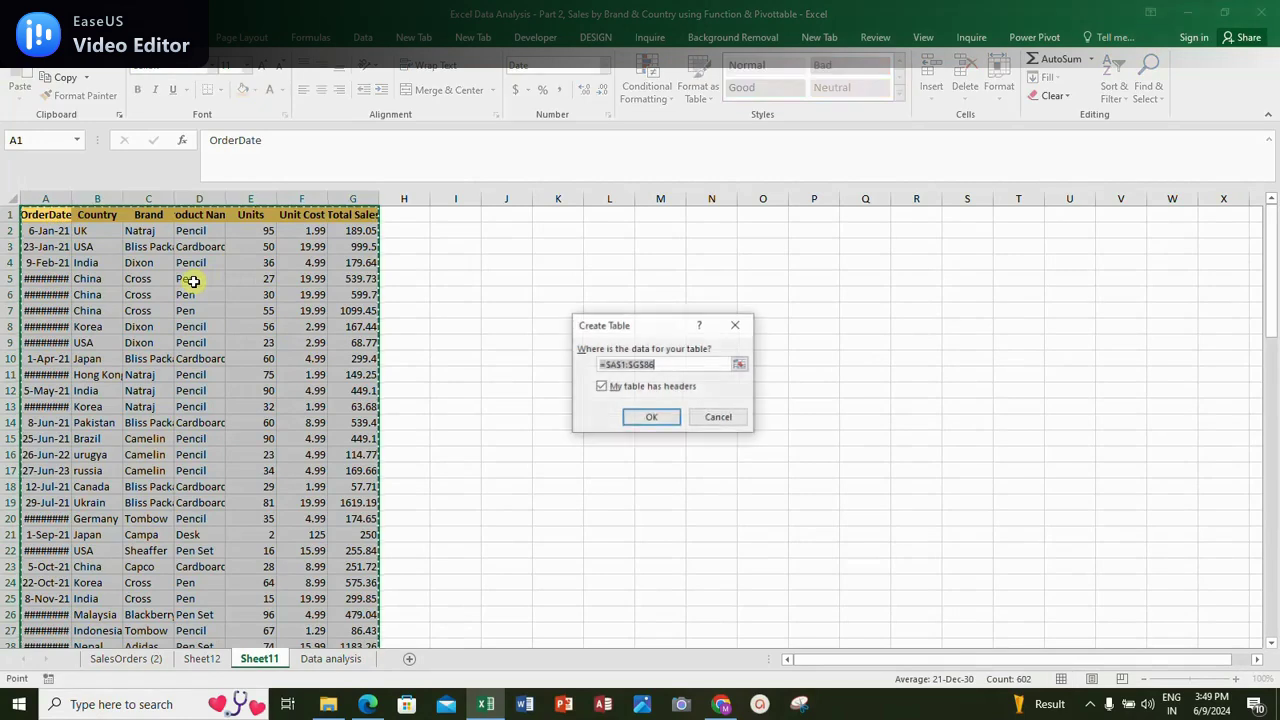
pyautogui.click(652, 417)
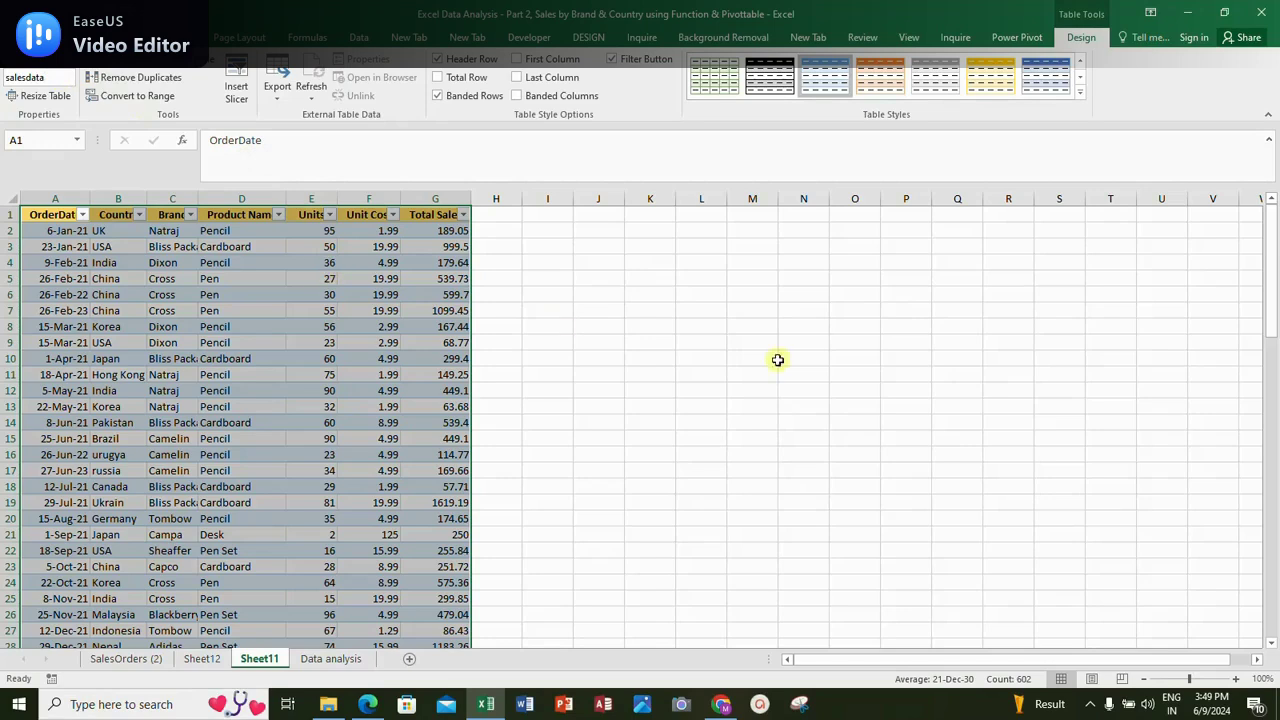
pyautogui.click(740, 310)
# Insert a PivotTable based on the salesdata table in the existing worksheet at Sheet11 cell P6
pyautogui.click(228, 249)
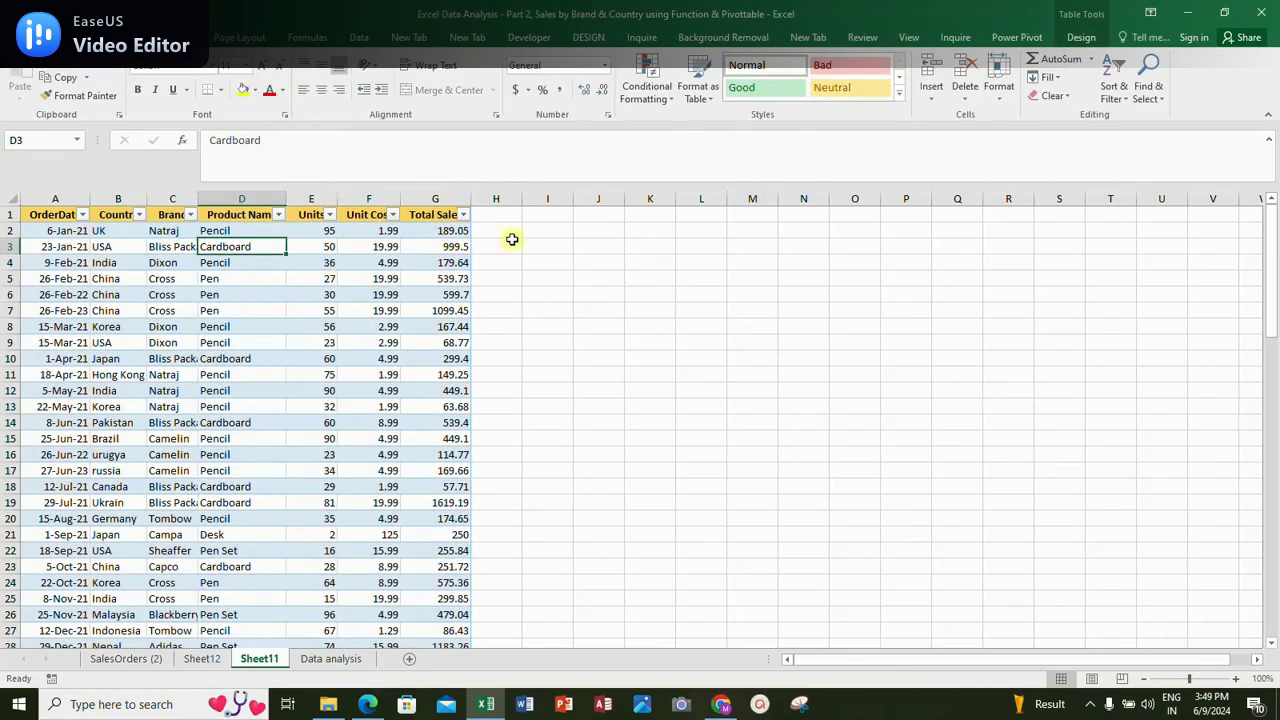
pyautogui.click(55, 242)
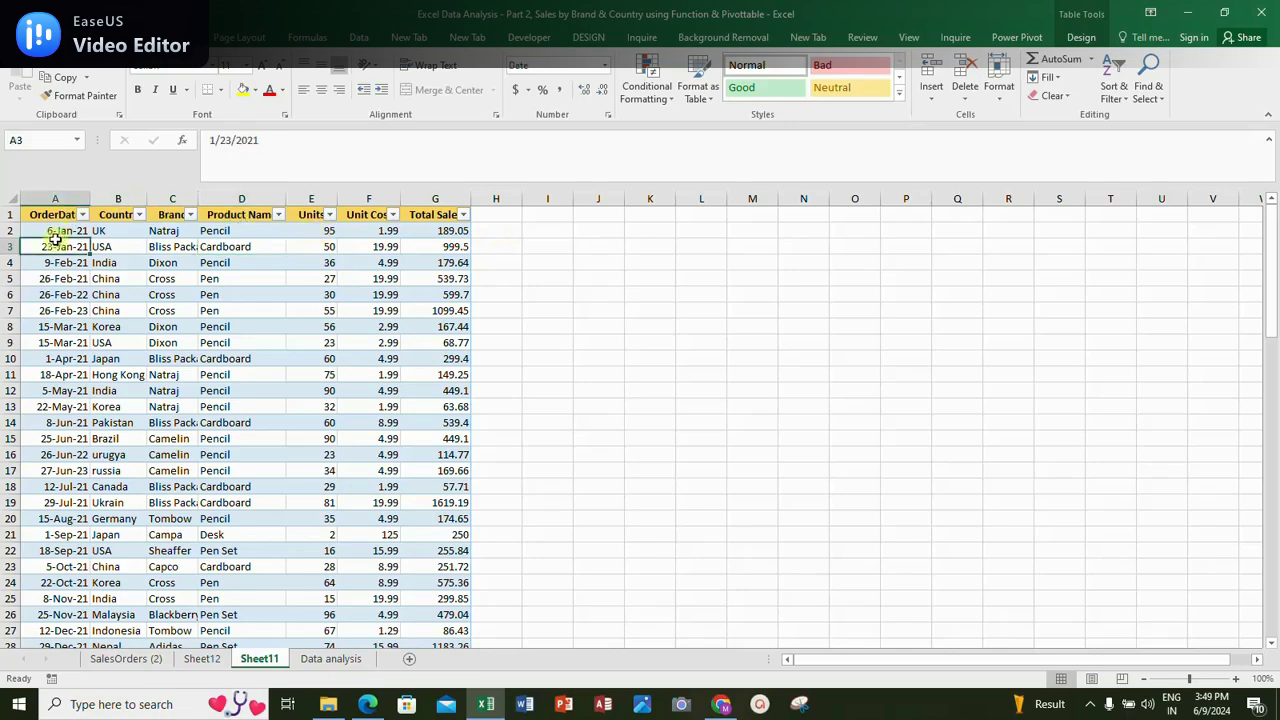
pyautogui.click(130, 37)
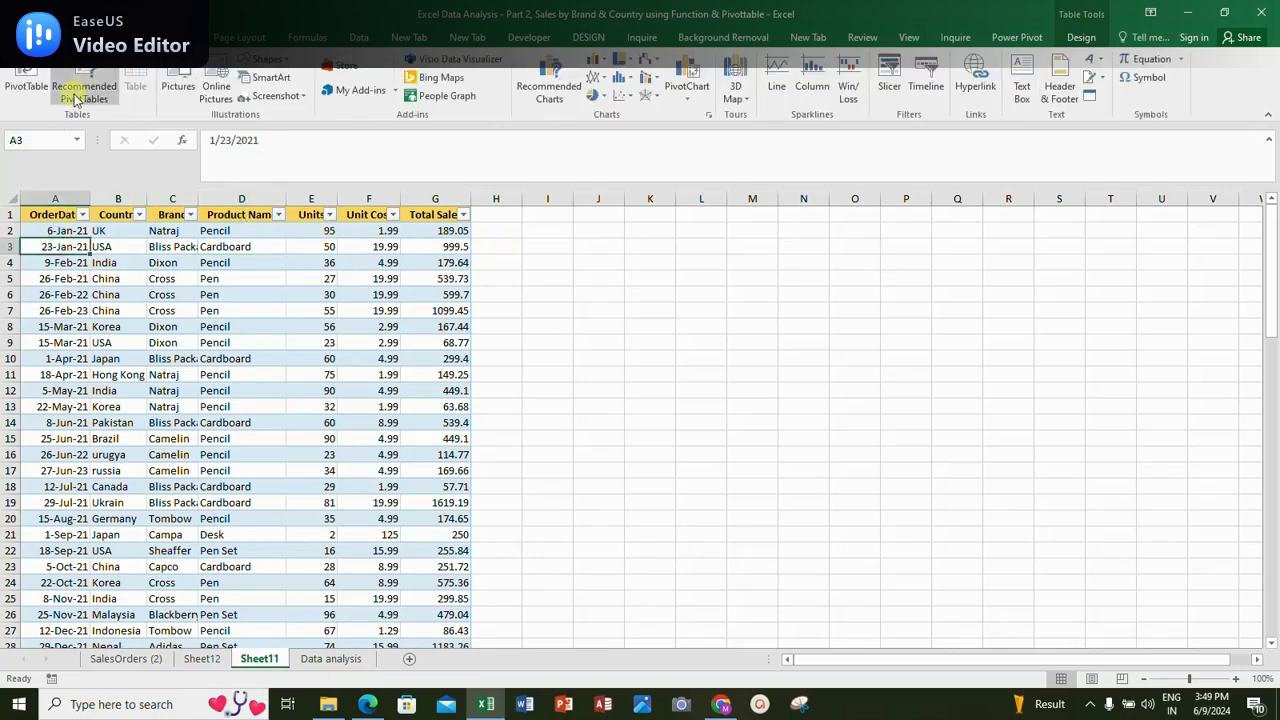
pyautogui.click(26, 86)
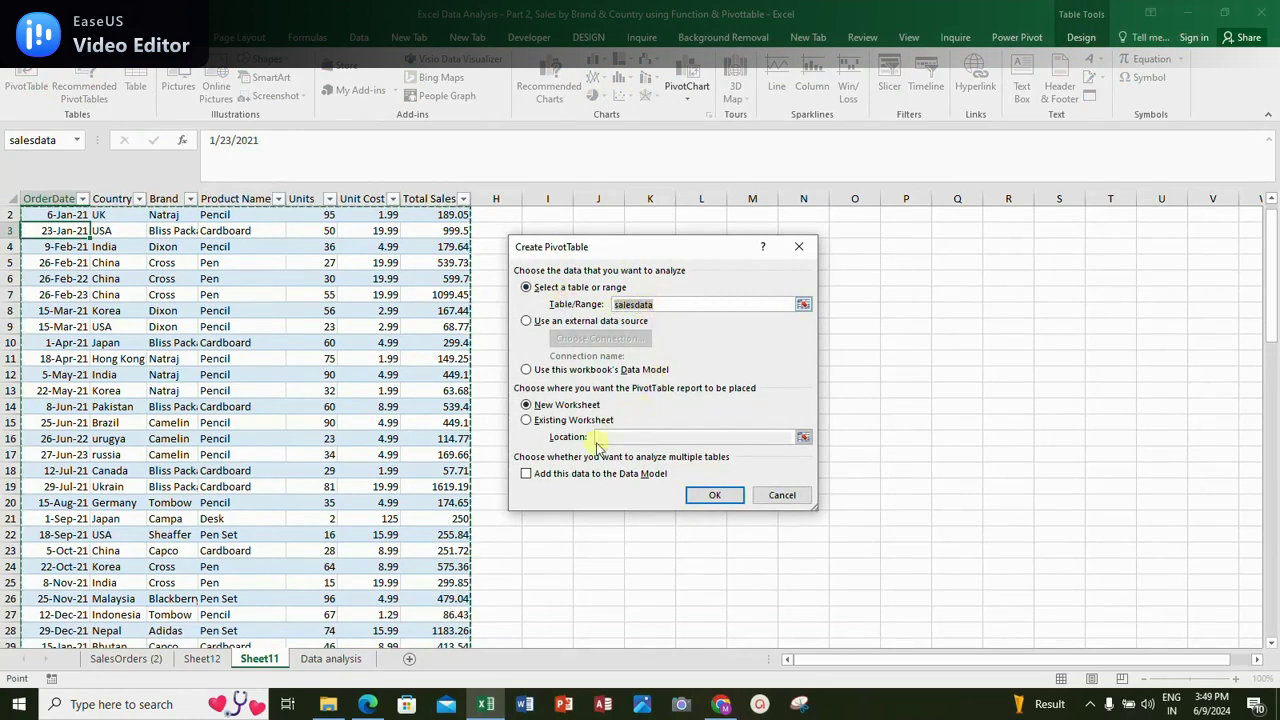
pyautogui.click(550, 421)
pyautogui.click(906, 278)
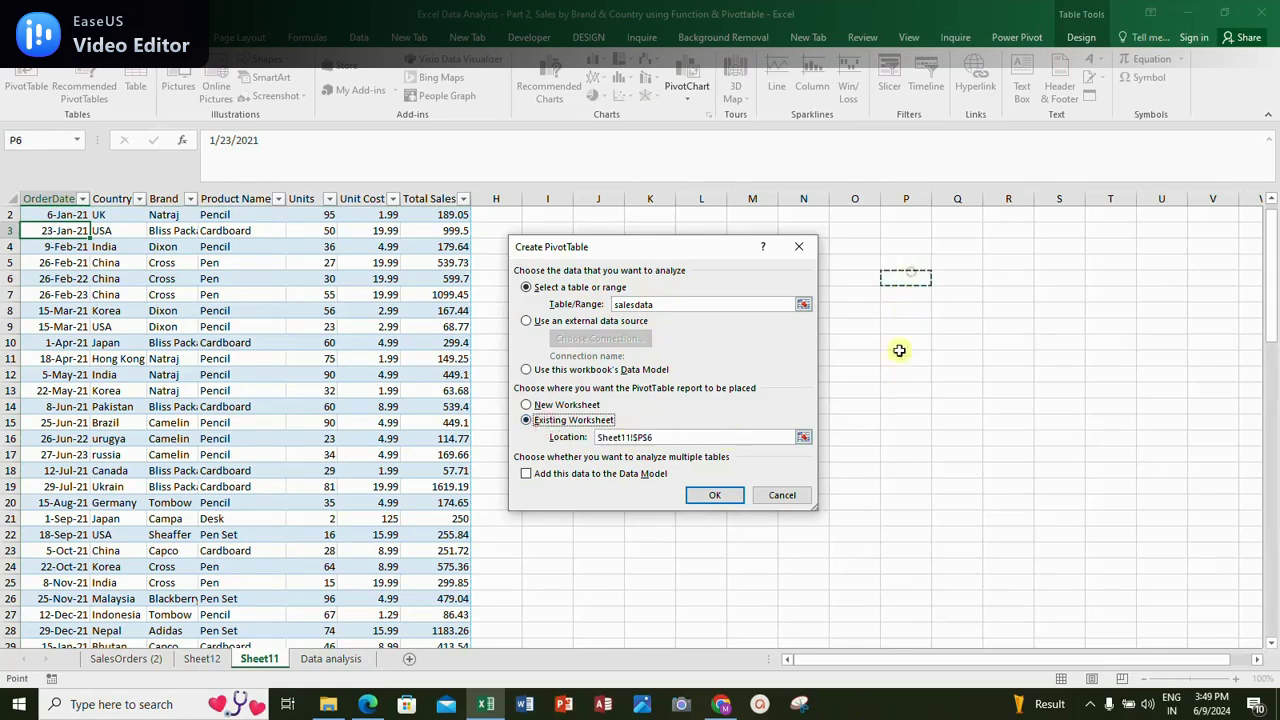
pyautogui.click(714, 495)
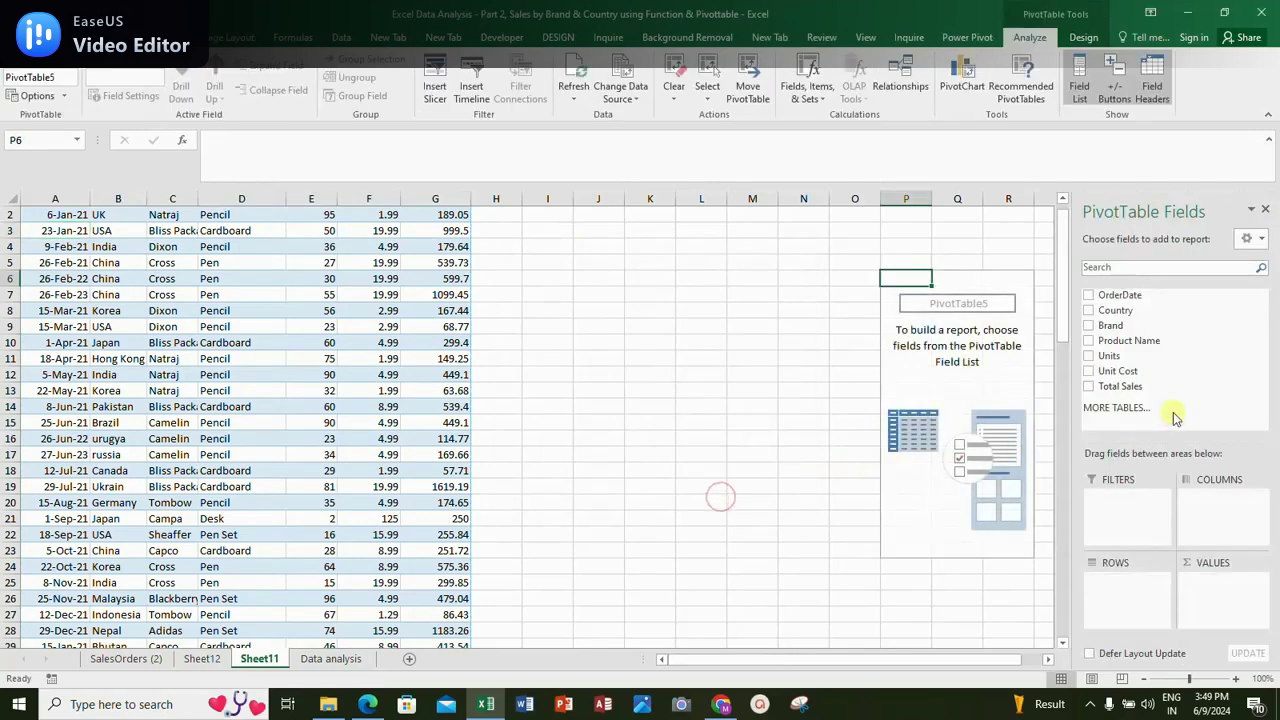
# Add Brand to the PivotTable's rows and Total Sales to its values as a sum
pyautogui.moveTo(884, 668); pyautogui.dragTo(888, 668)
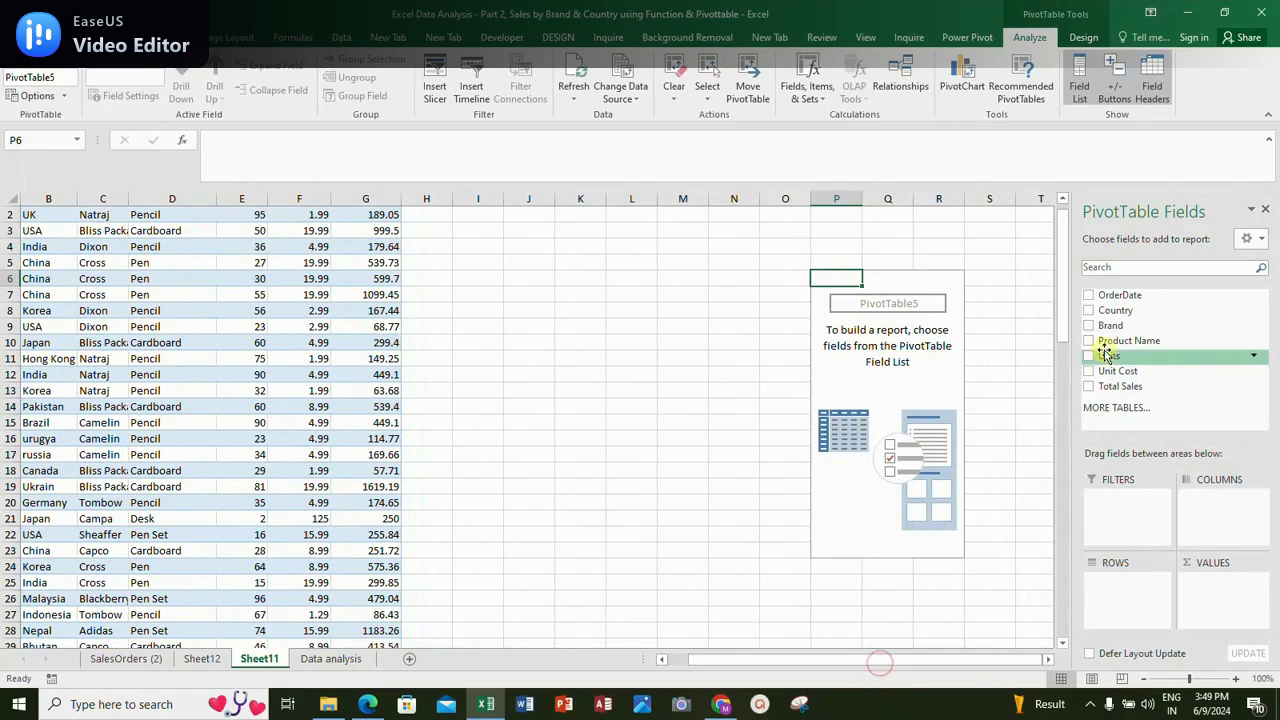
pyautogui.click(1089, 325)
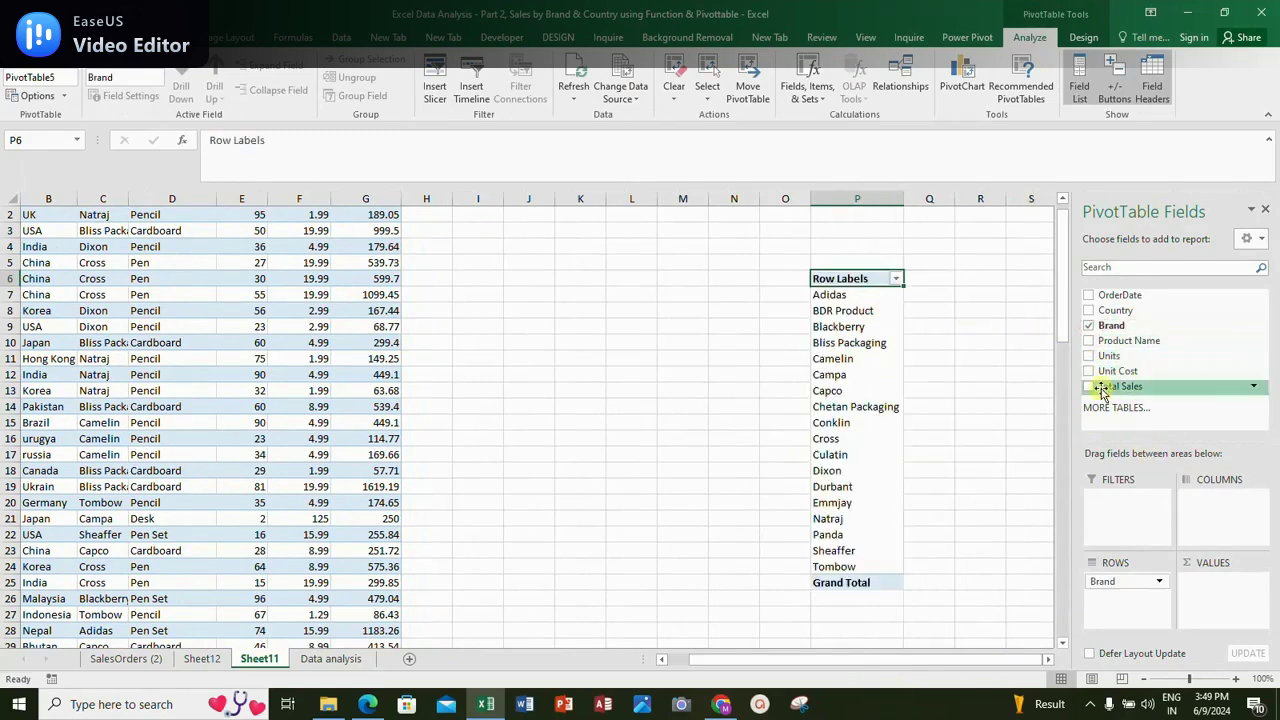
pyautogui.click(1089, 386)
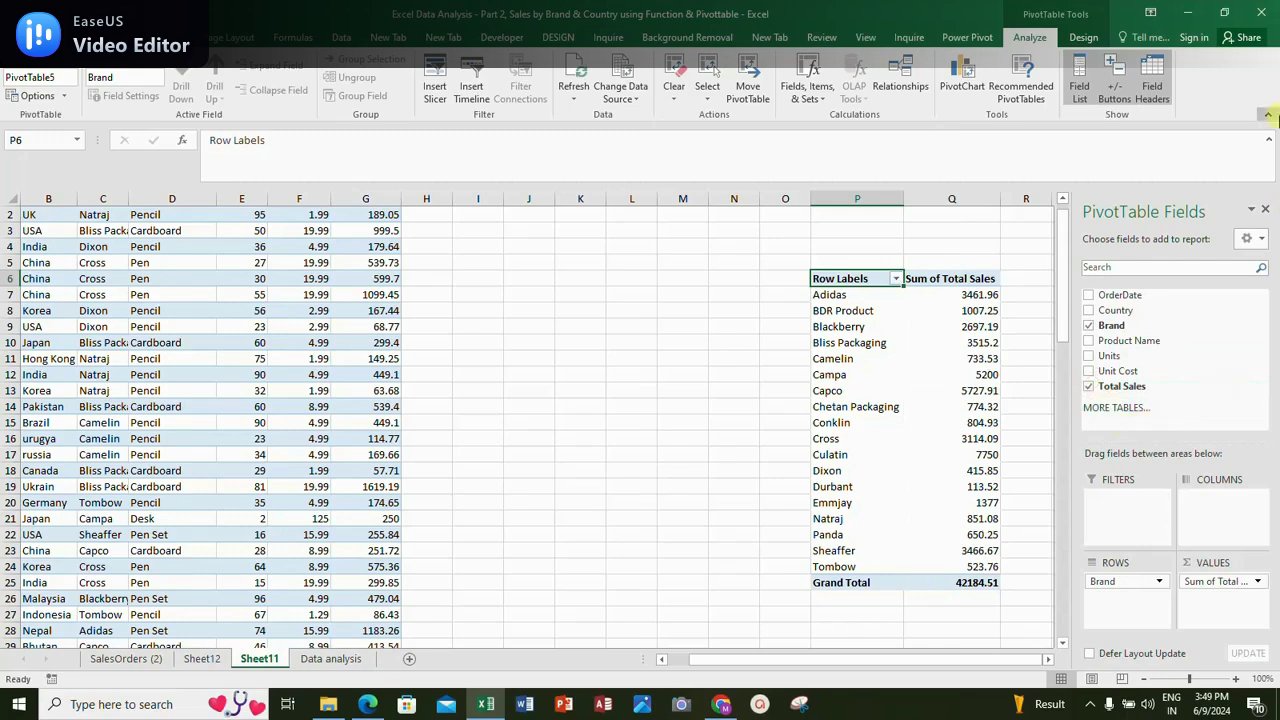
# Close the PivotTable field list and rename the Row Labels header in P6 to Brand Name
pyautogui.click(1266, 211)
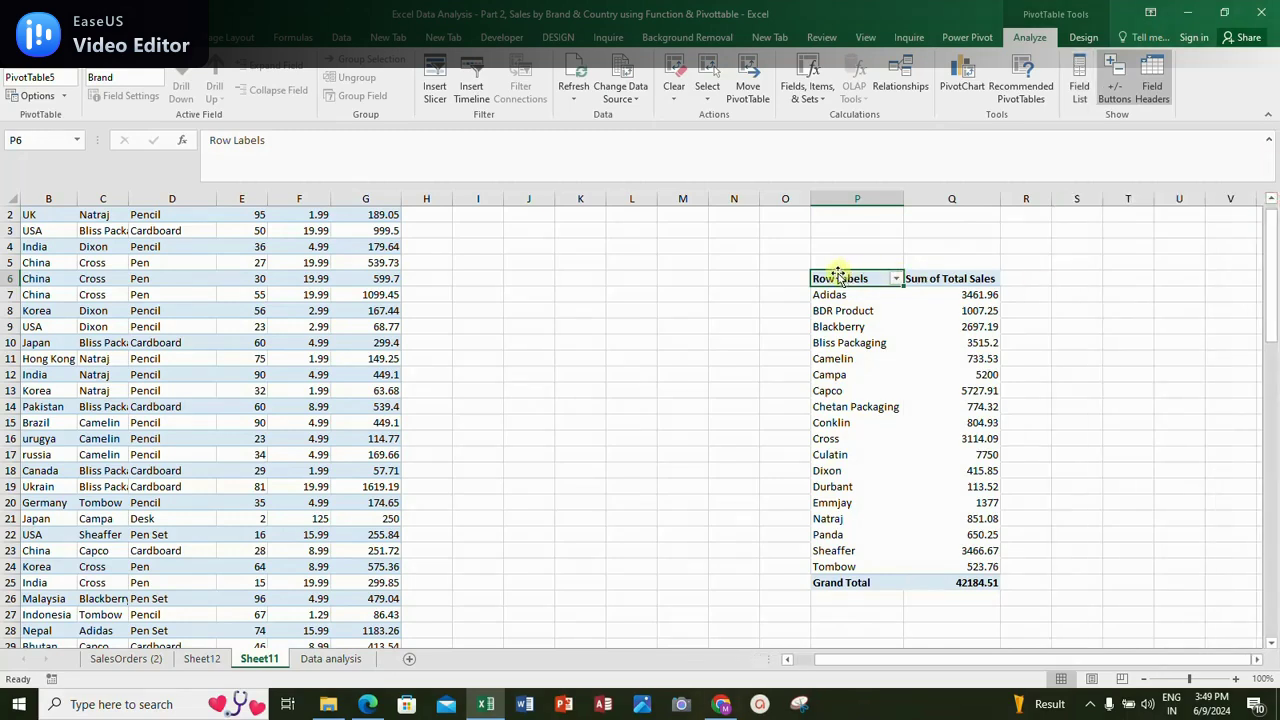
pyautogui.moveTo(907, 283); pyautogui.dragTo(962, 560)
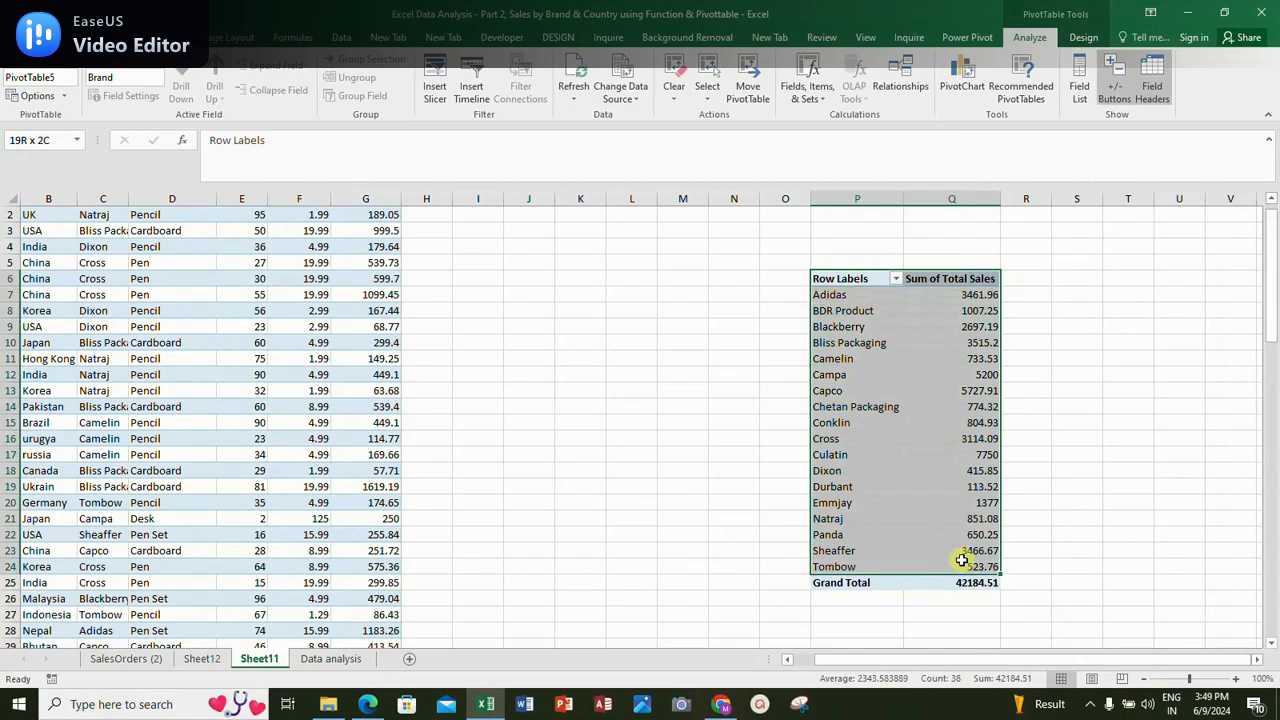
pyautogui.click(875, 276)
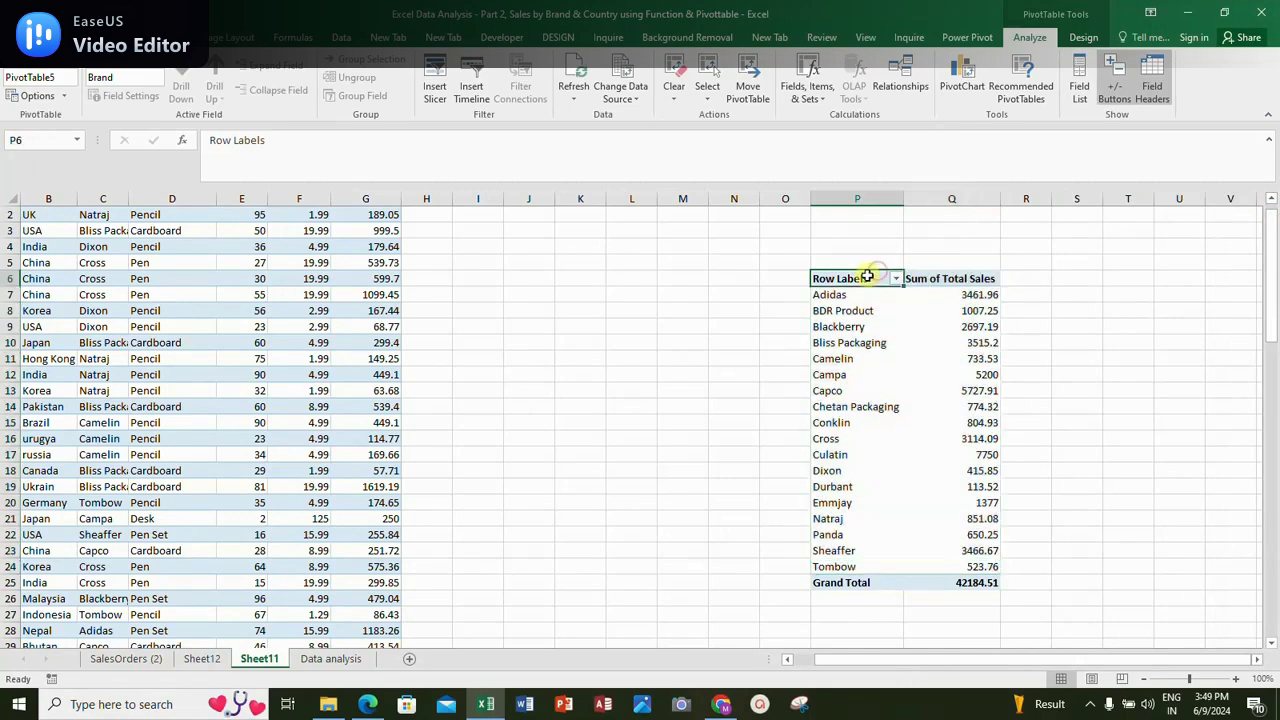
pyautogui.write('Brand Nam')
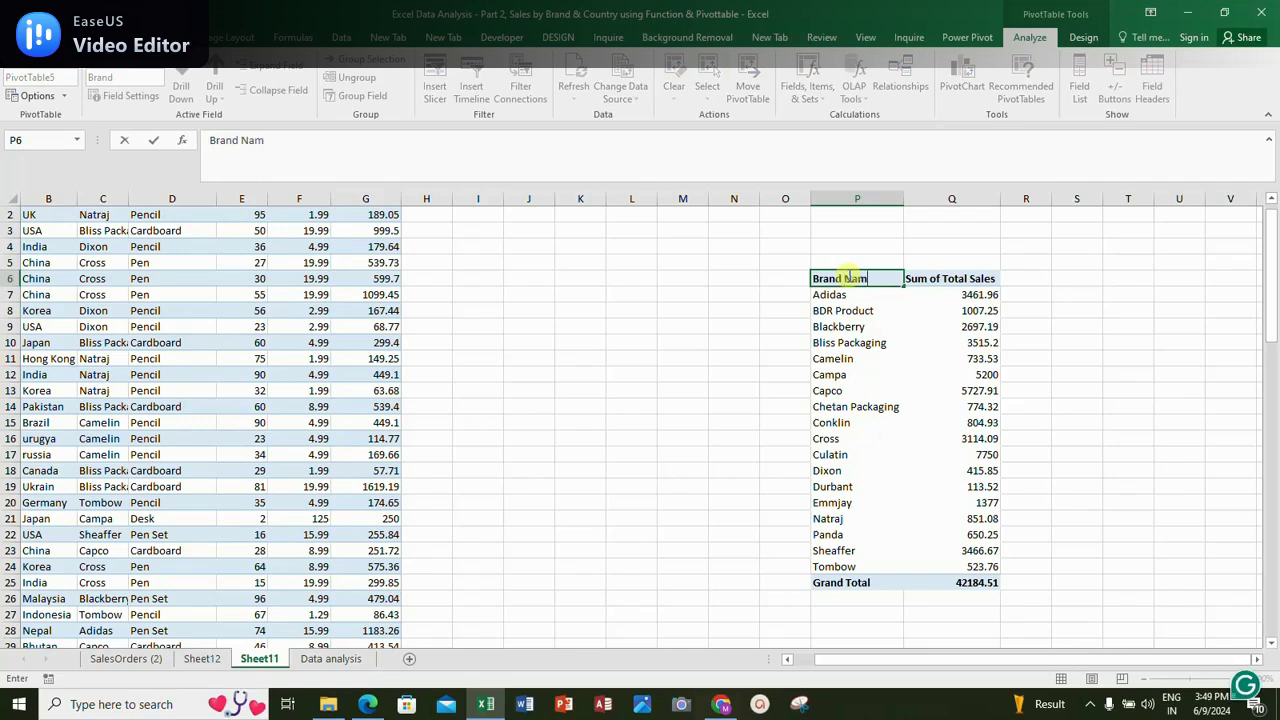
pyautogui.write('e')
pyautogui.press('Return')
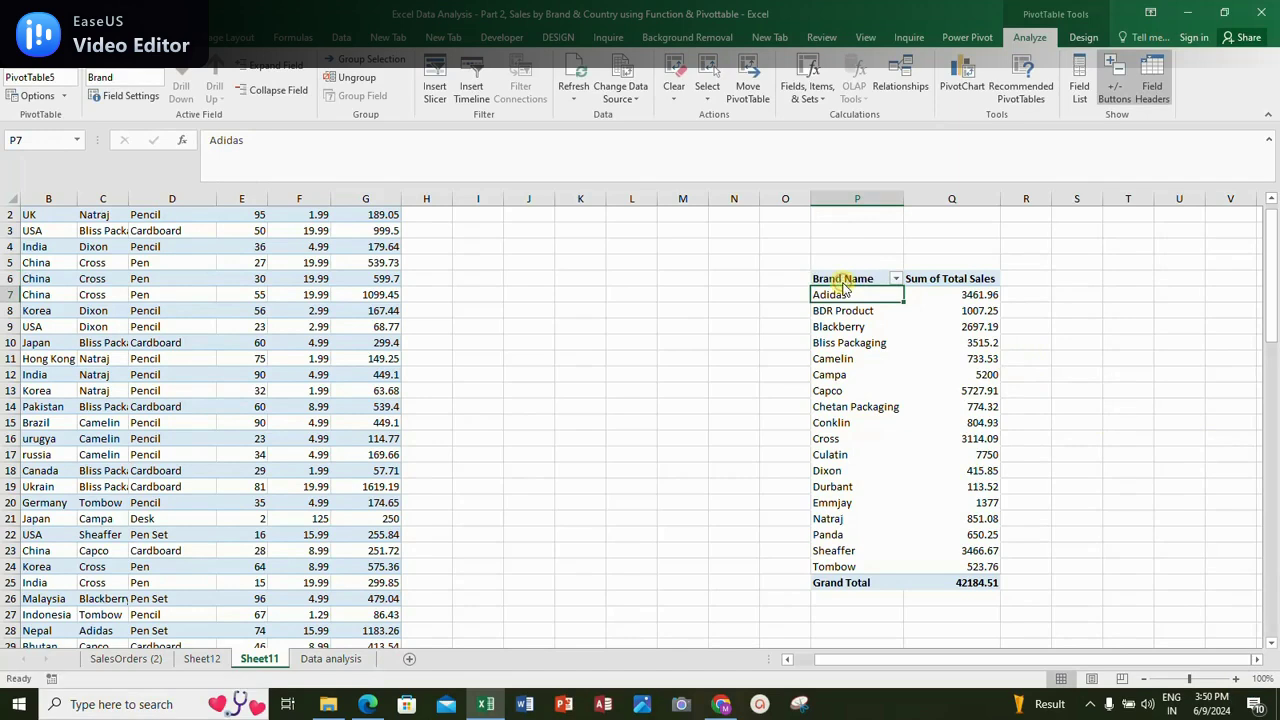
# Set the PivotTable's grand totals to On for Rows Only
pyautogui.moveTo(848, 278)
pyautogui.mouseDown()
pyautogui.moveTo(954, 567)
pyautogui.moveTo(948, 583)
pyautogui.mouseUp()
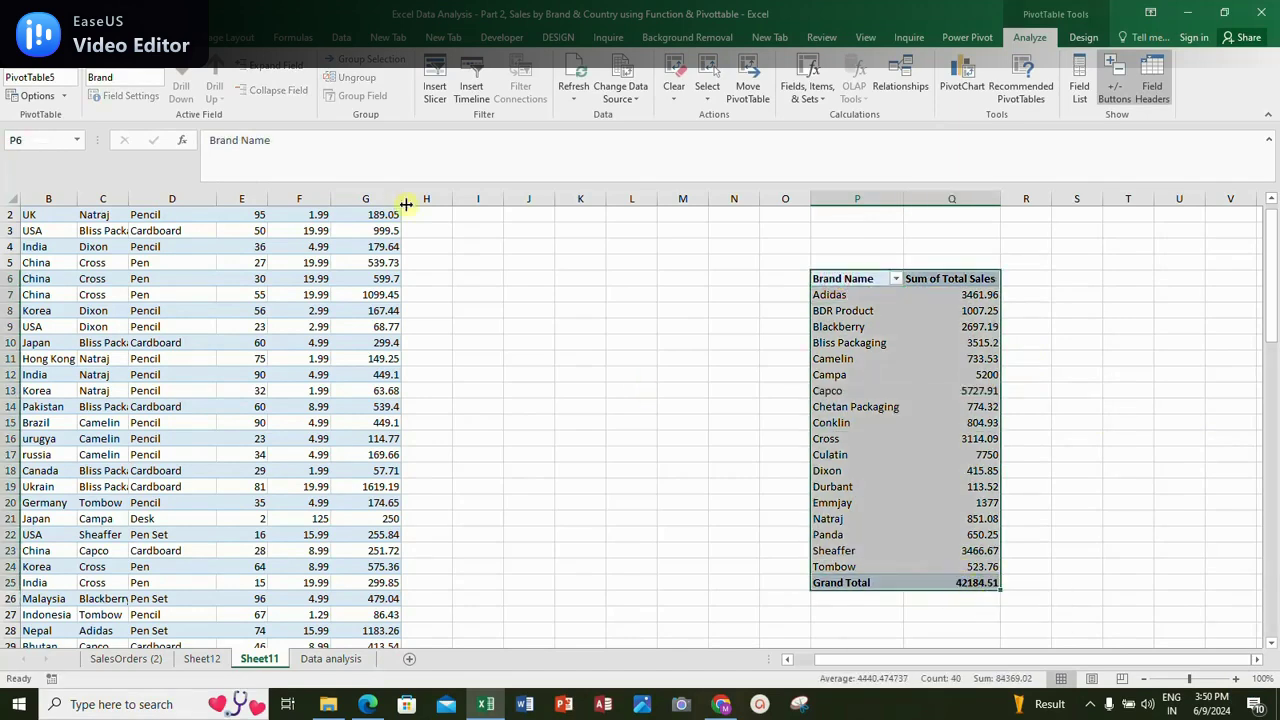
pyautogui.click(1083, 37)
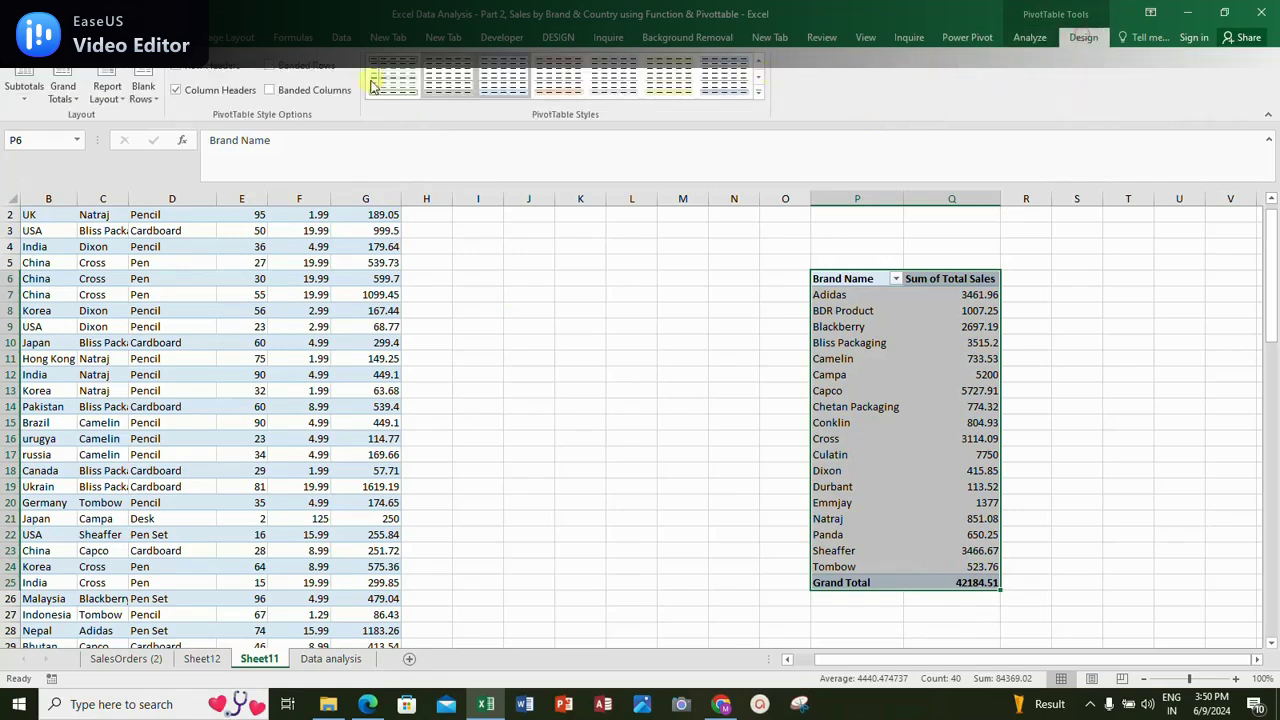
pyautogui.click(72, 100)
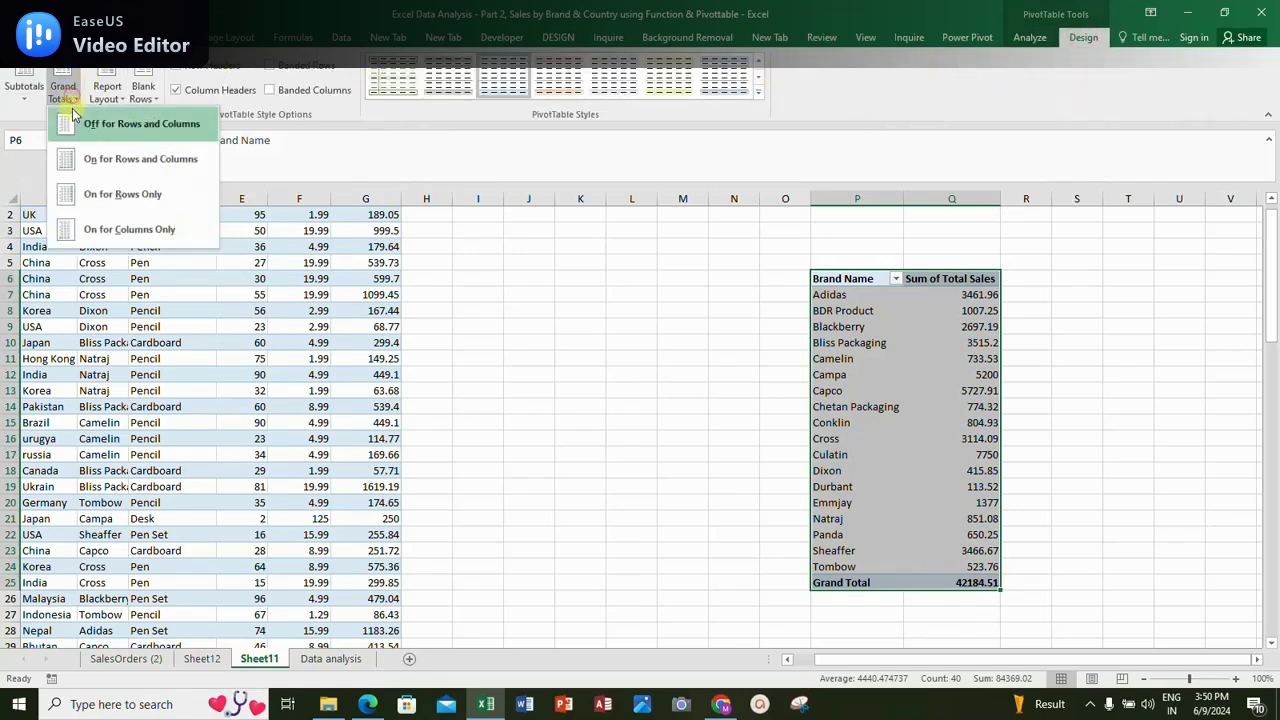
pyautogui.click(78, 191)
# Apply the light yellow PivotTable style to the brand sales PivotTable and turn on banded rows
pyautogui.click(805, 438)
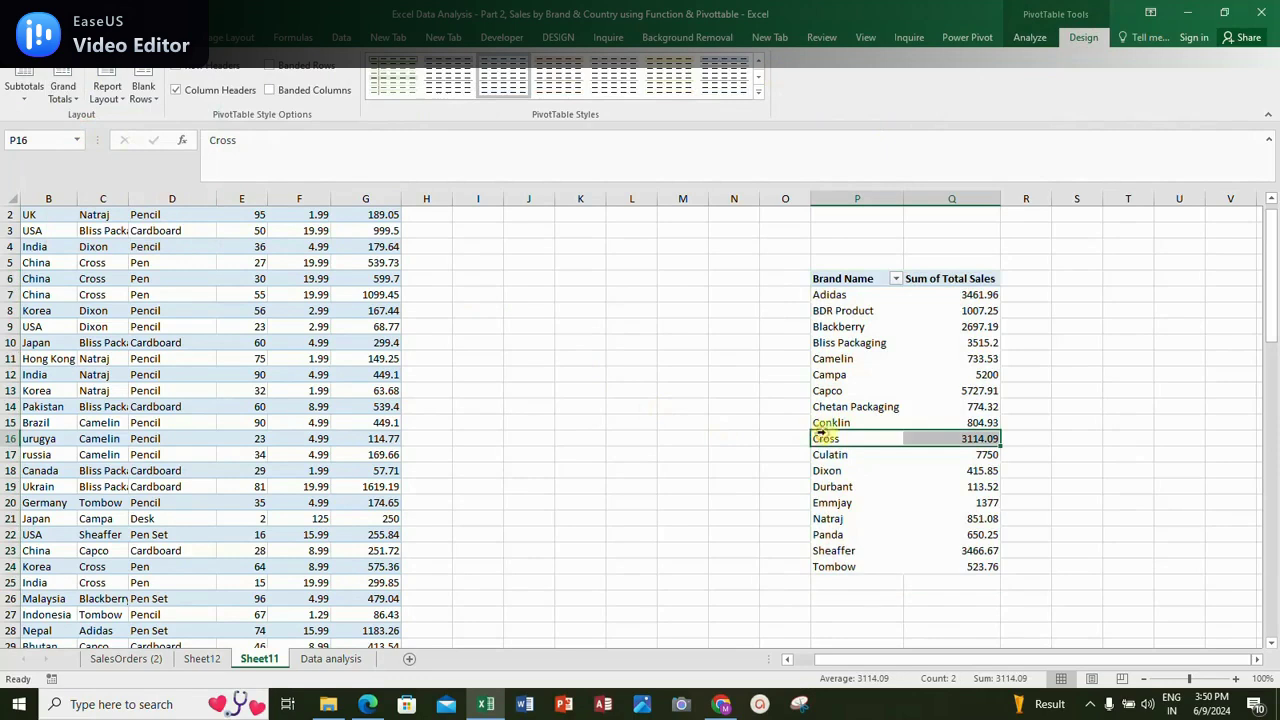
pyautogui.moveTo(825, 278); pyautogui.dragTo(951, 569)
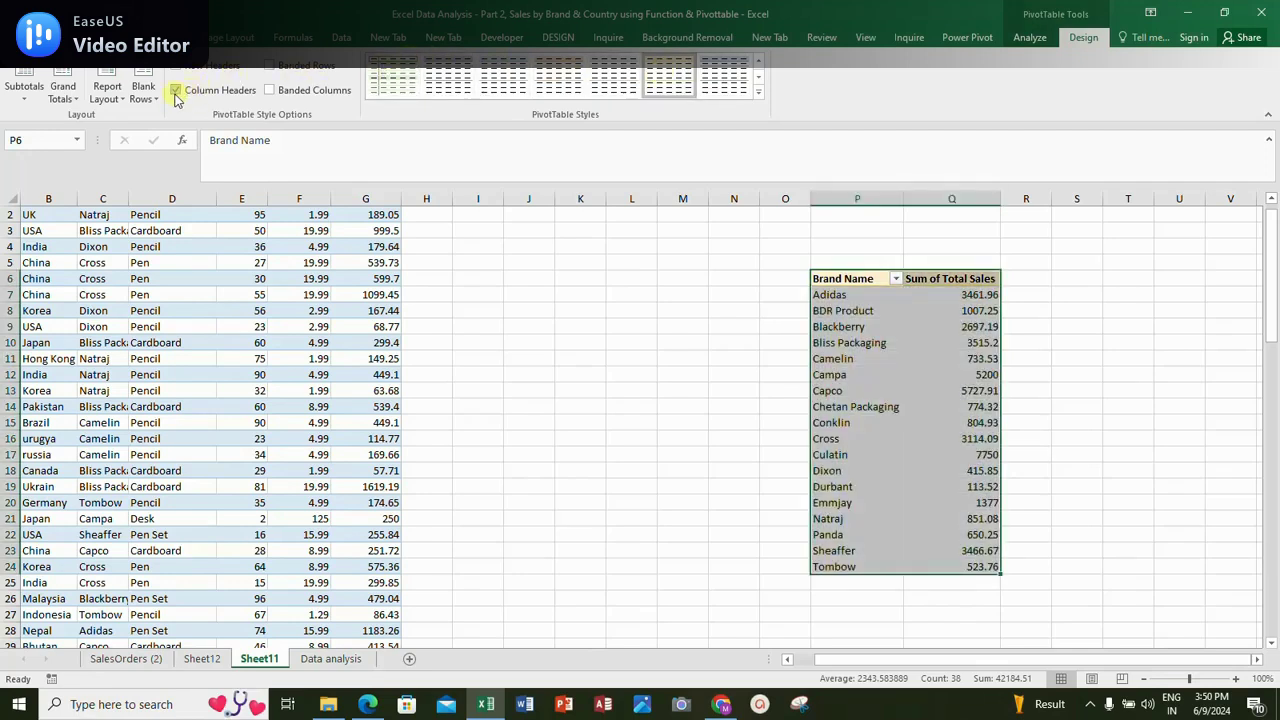
pyautogui.click(272, 70)
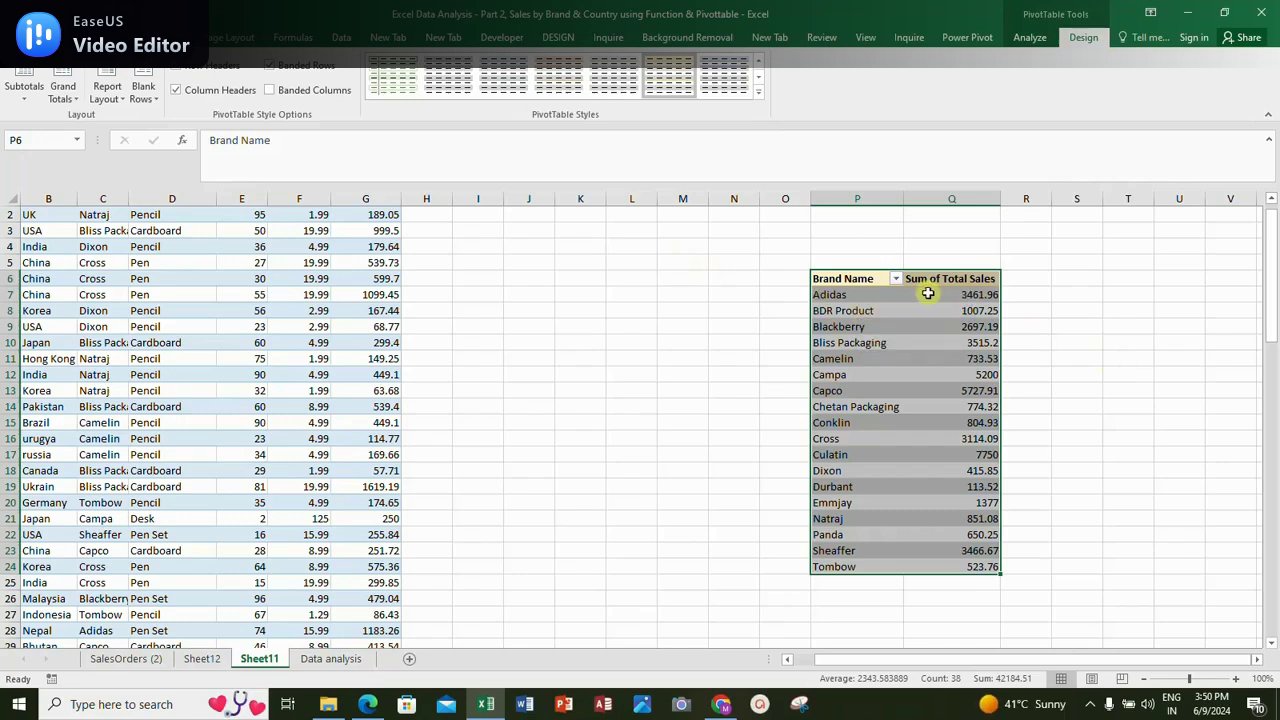
# Sort the PivotTable's Brand Name column from A to Z
pyautogui.click(896, 281)
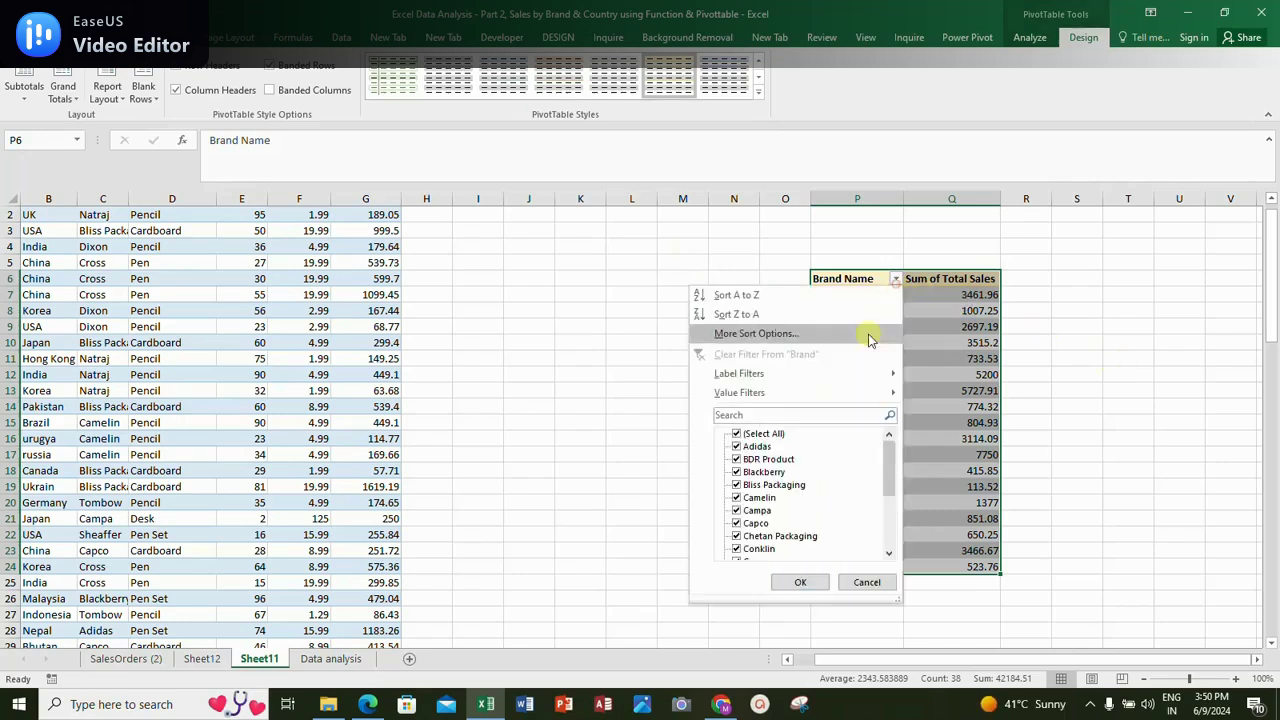
pyautogui.click(745, 295)
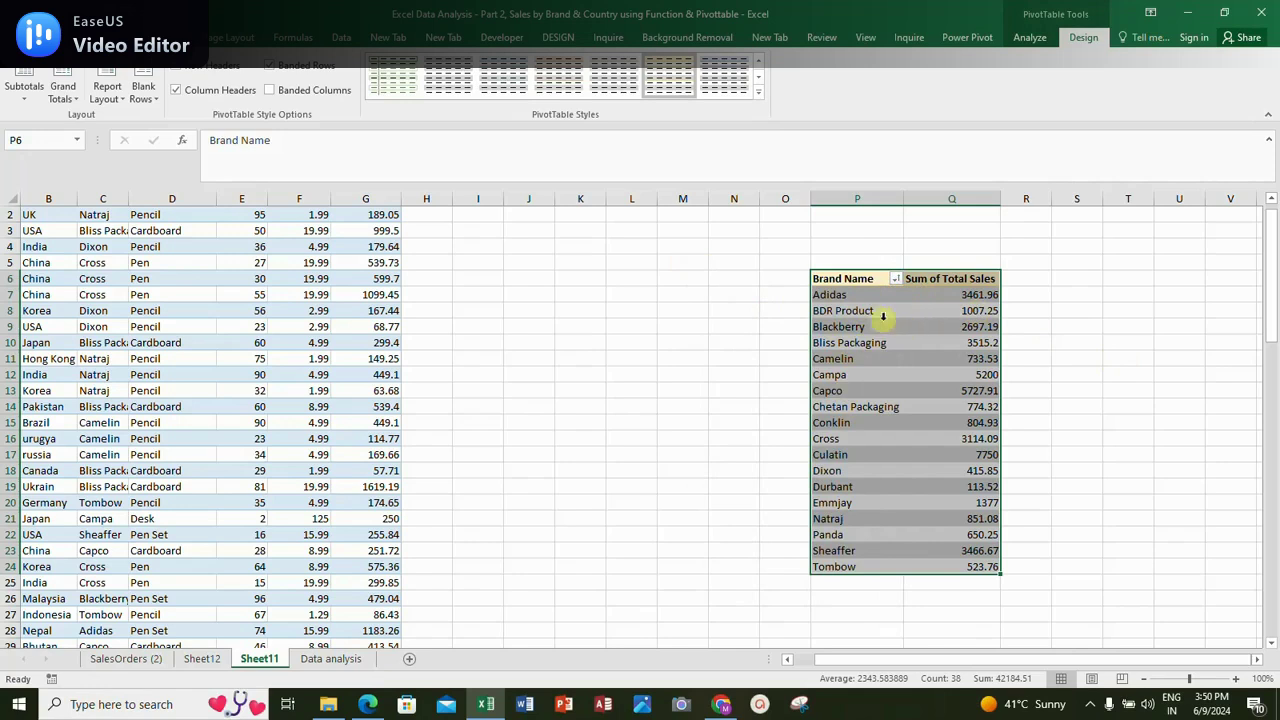
pyautogui.click(898, 316)
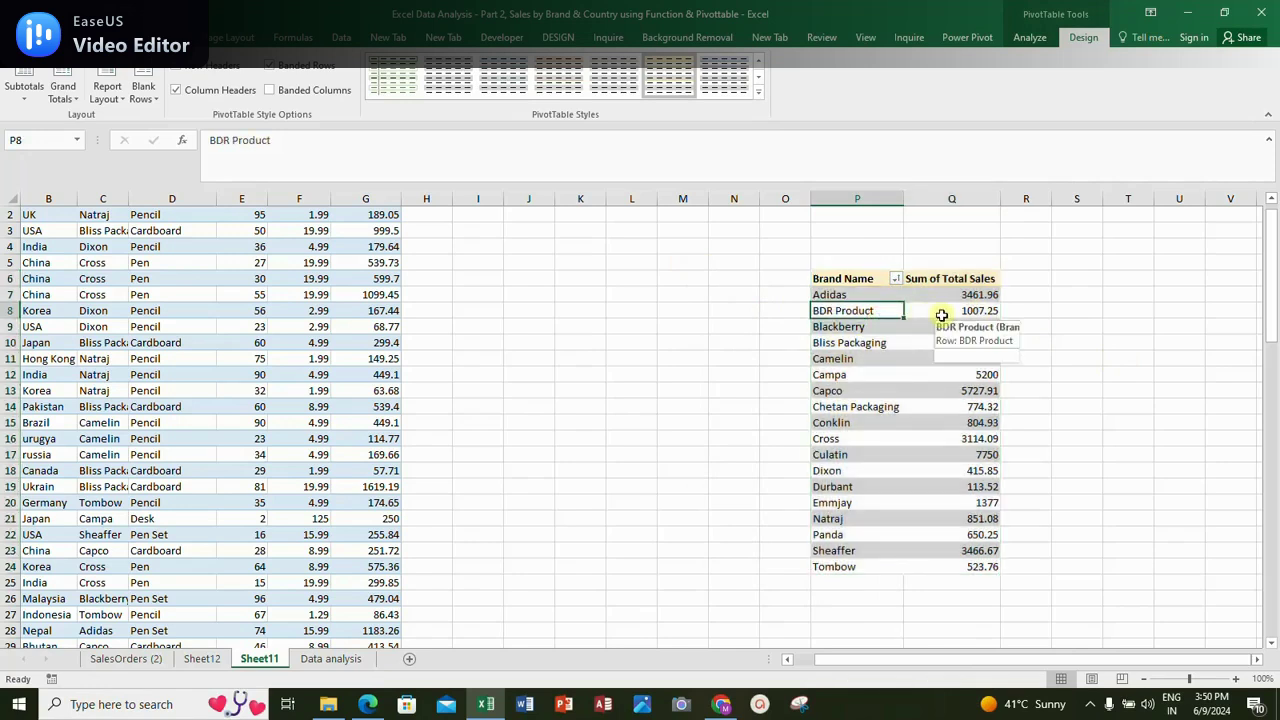
# Sort the PivotTable's brands in descending order by Sum of Total Sales
pyautogui.click(896, 279)
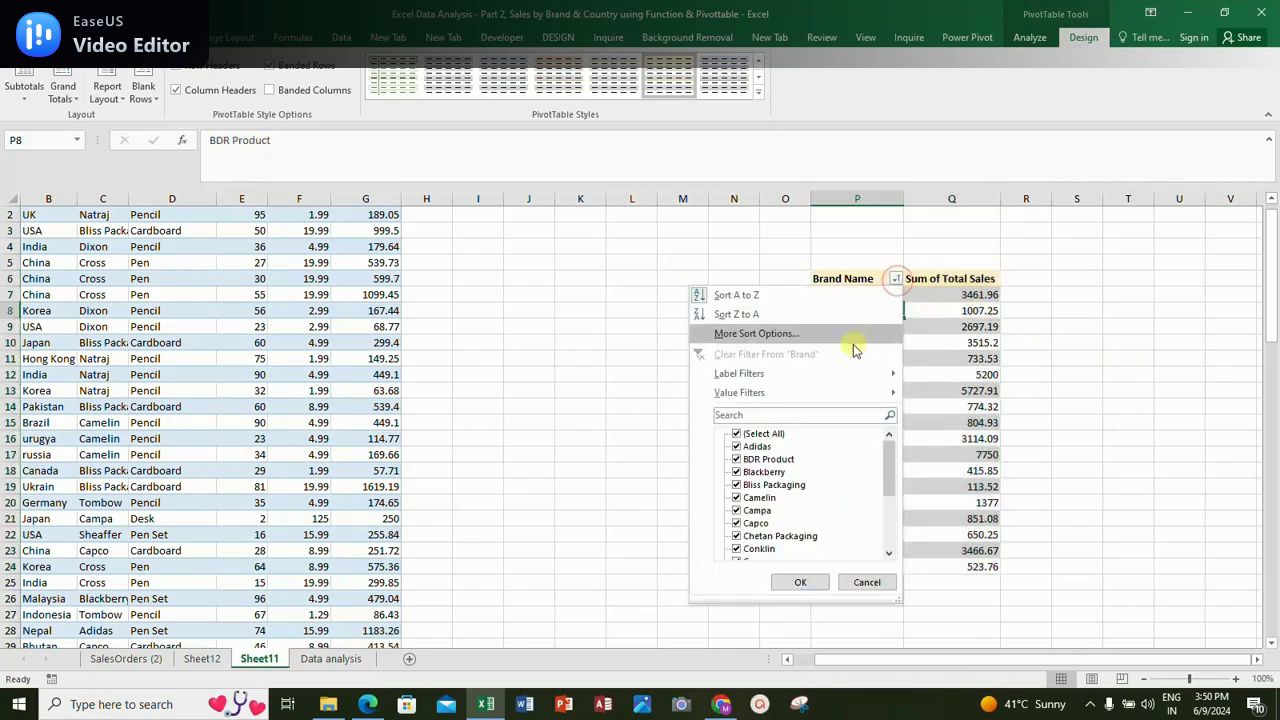
pyautogui.click(818, 335)
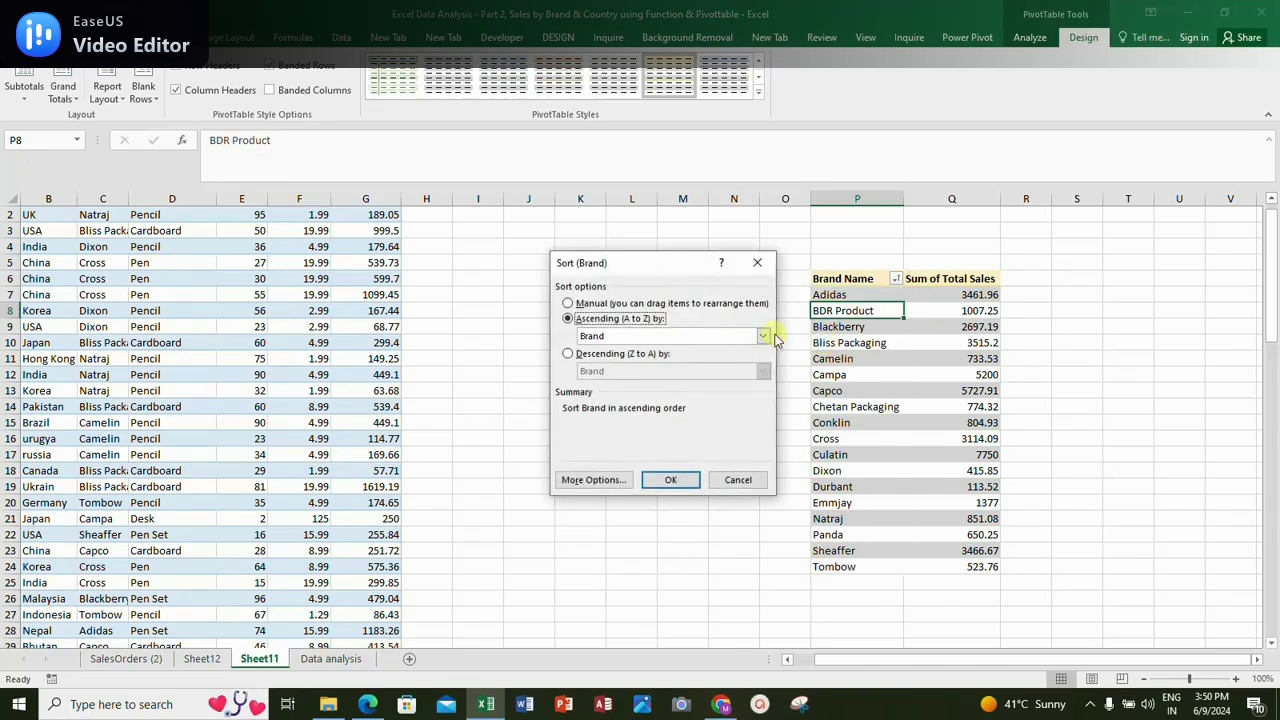
pyautogui.click(569, 355)
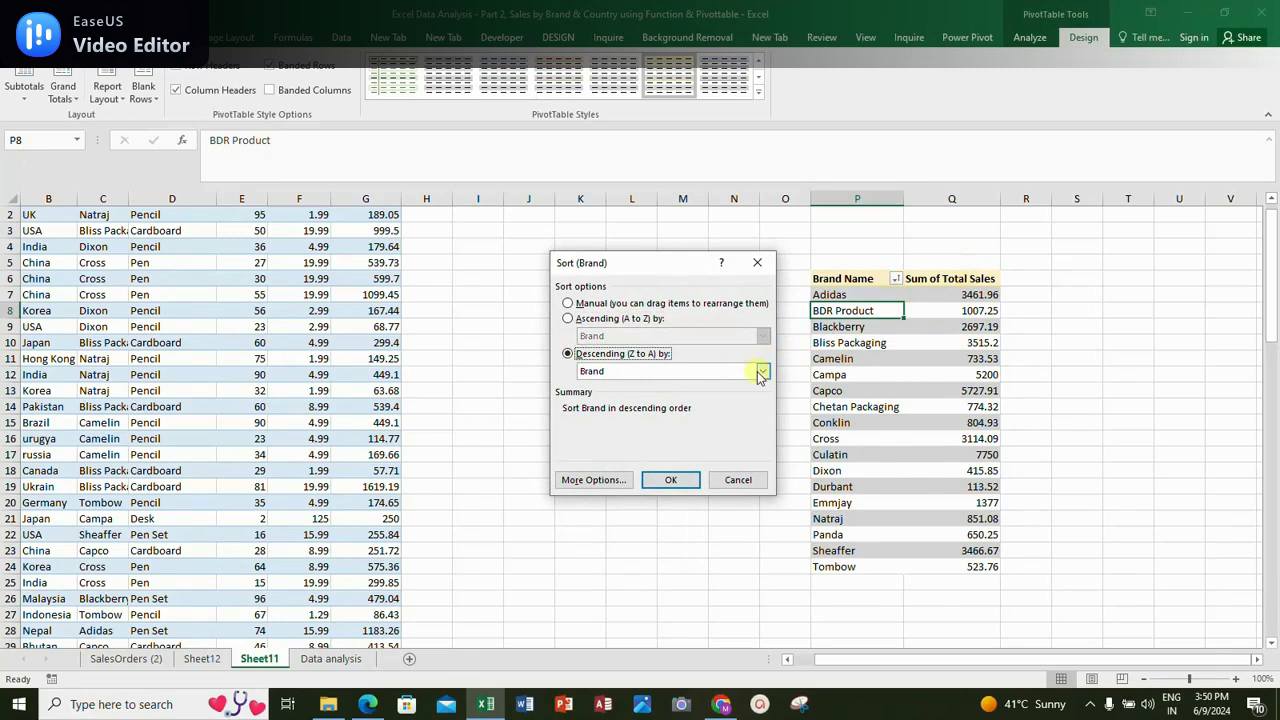
pyautogui.click(760, 372)
pyautogui.click(688, 395)
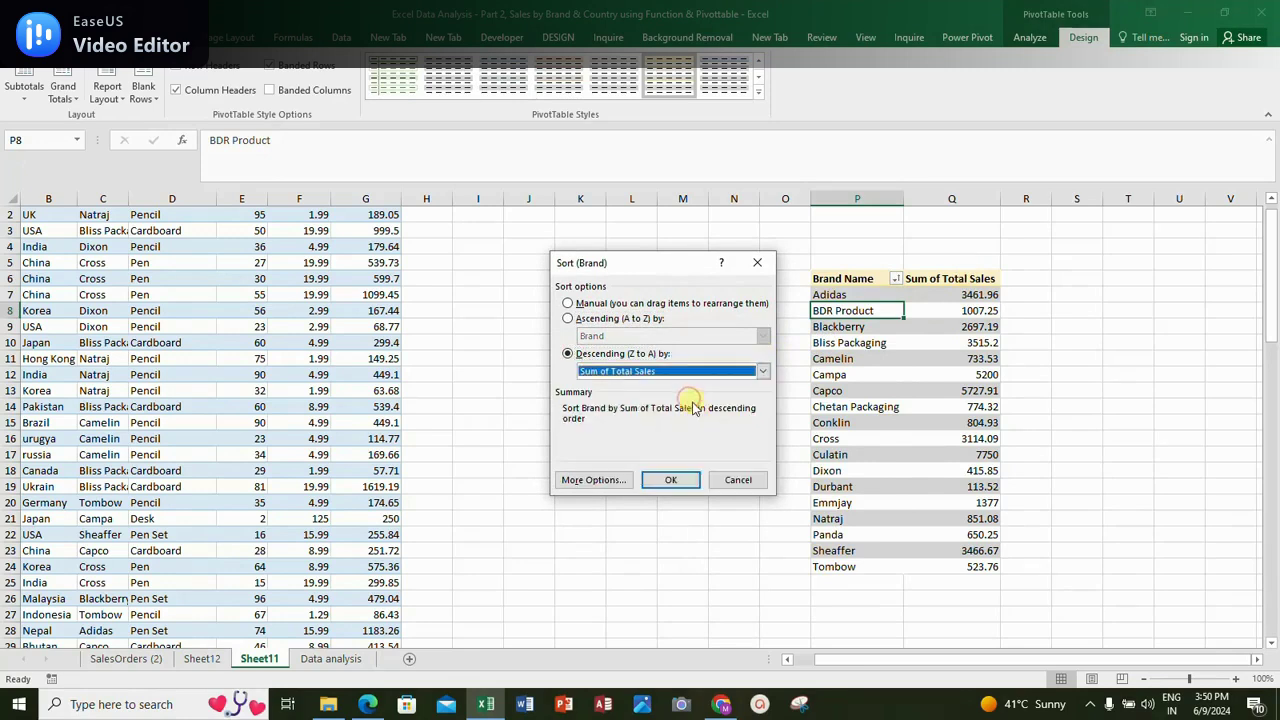
pyautogui.click(683, 477)
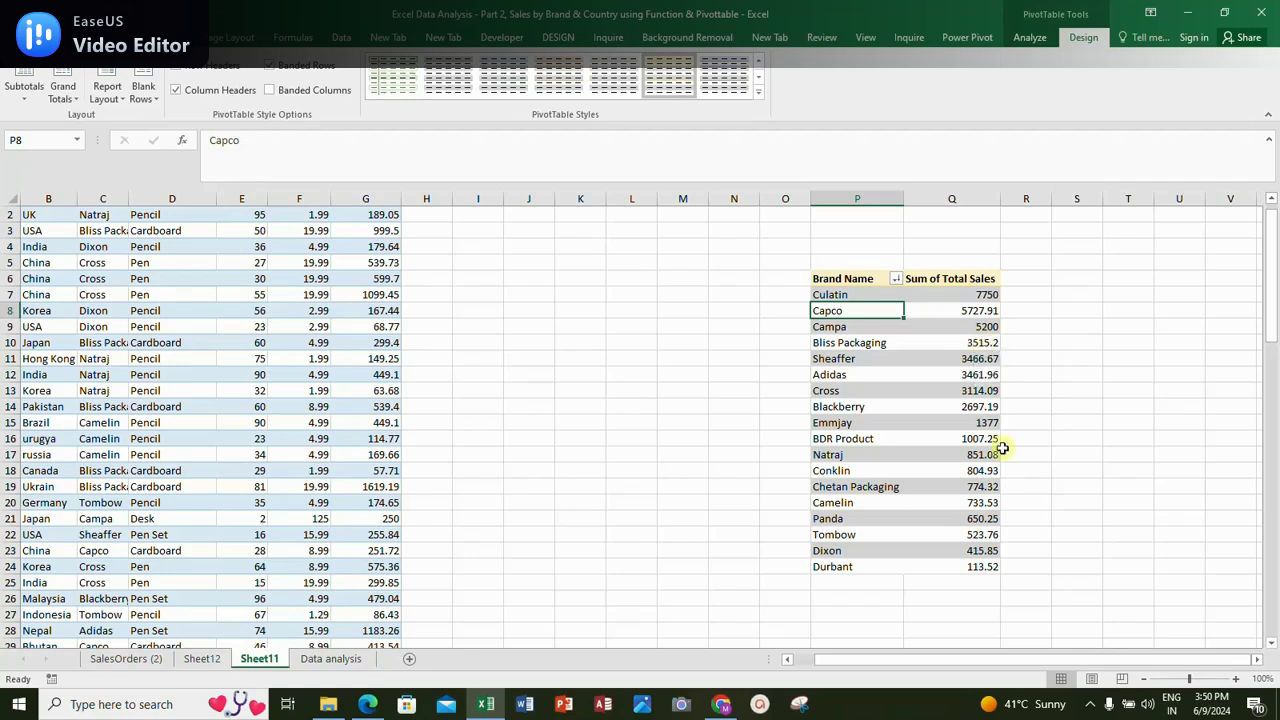
# Format the Sum of Total Sales values in Q7:Q24 with one decimal place and center them
pyautogui.click(960, 294)
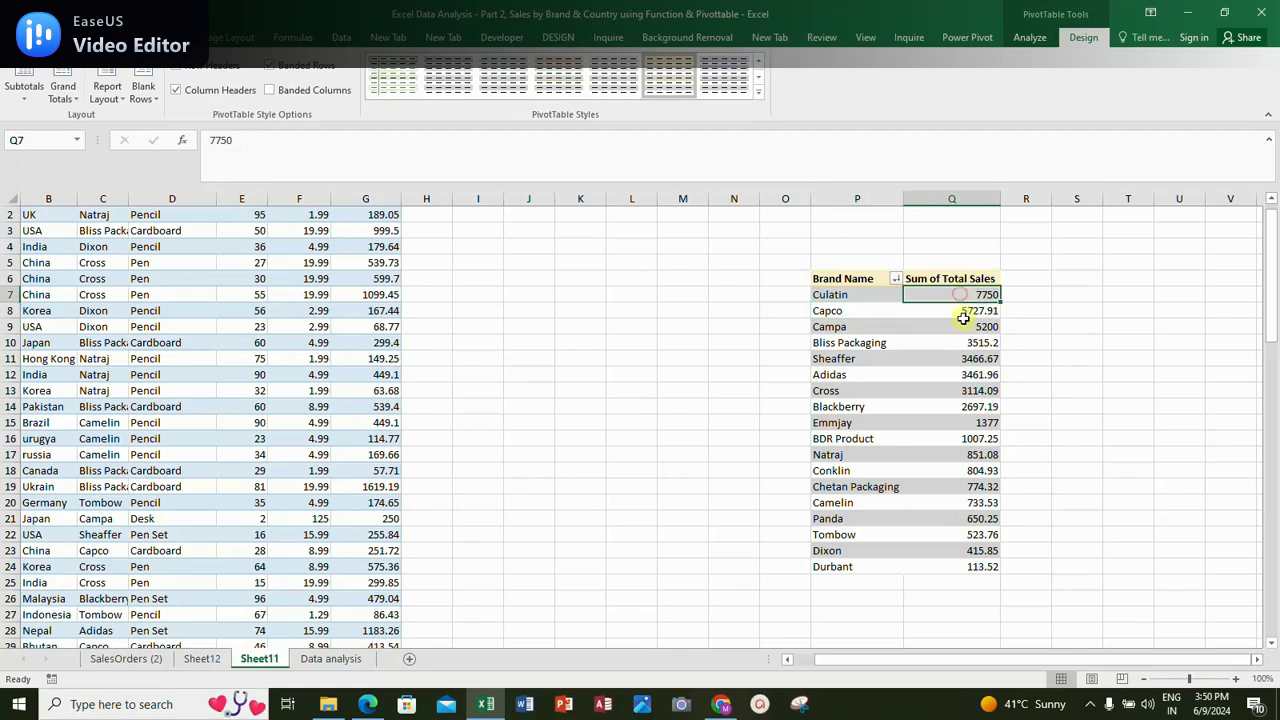
pyautogui.moveTo(952, 295); pyautogui.dragTo(946, 569)
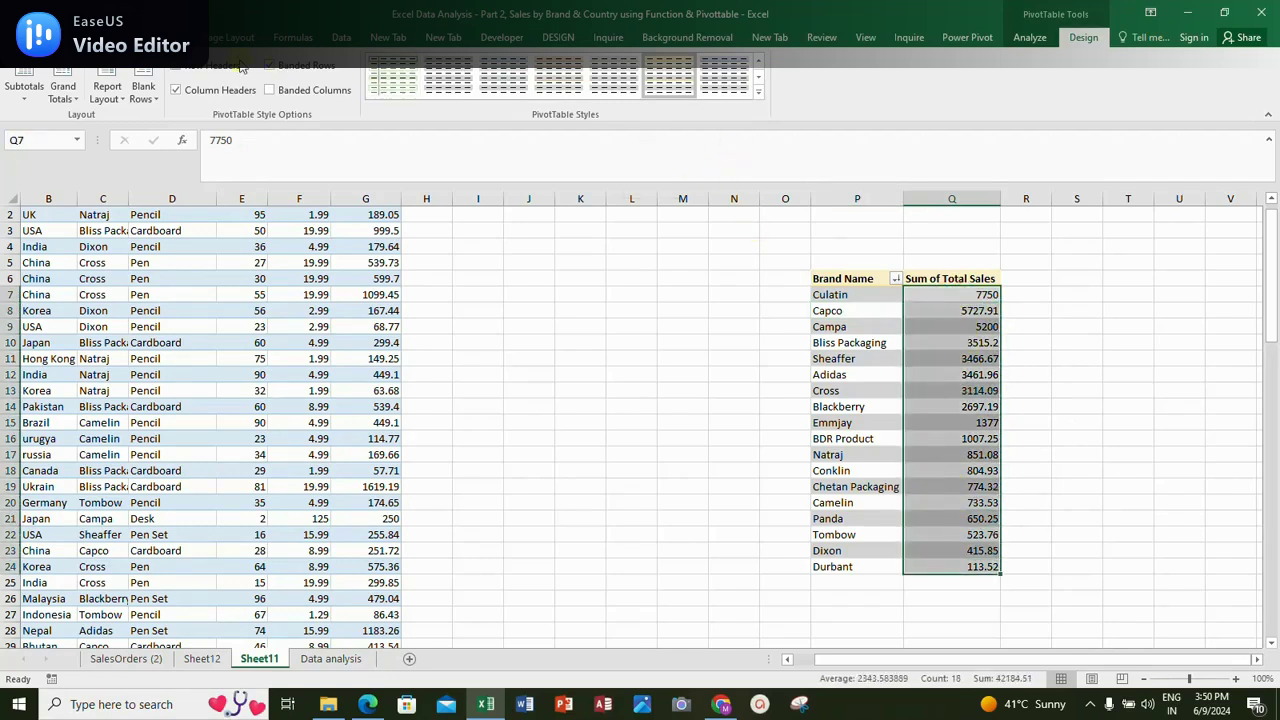
pyautogui.click(70, 38)
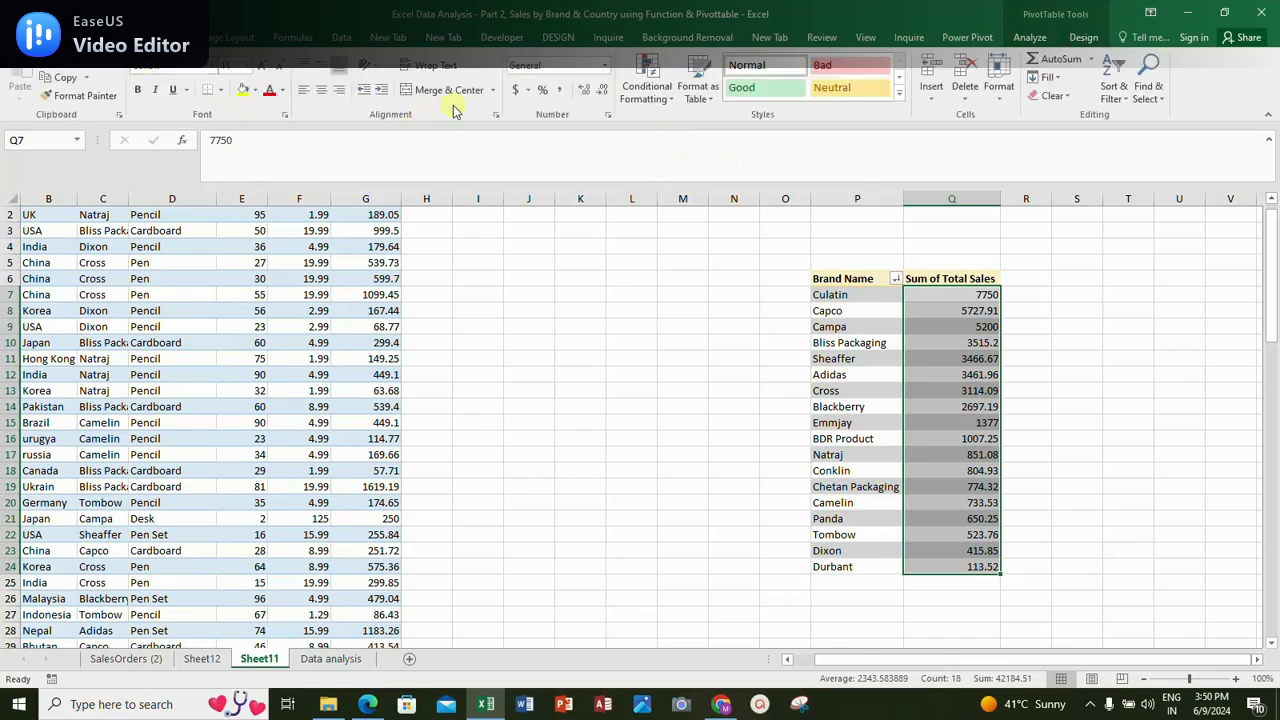
pyautogui.click(603, 93)
pyautogui.click(603, 93)
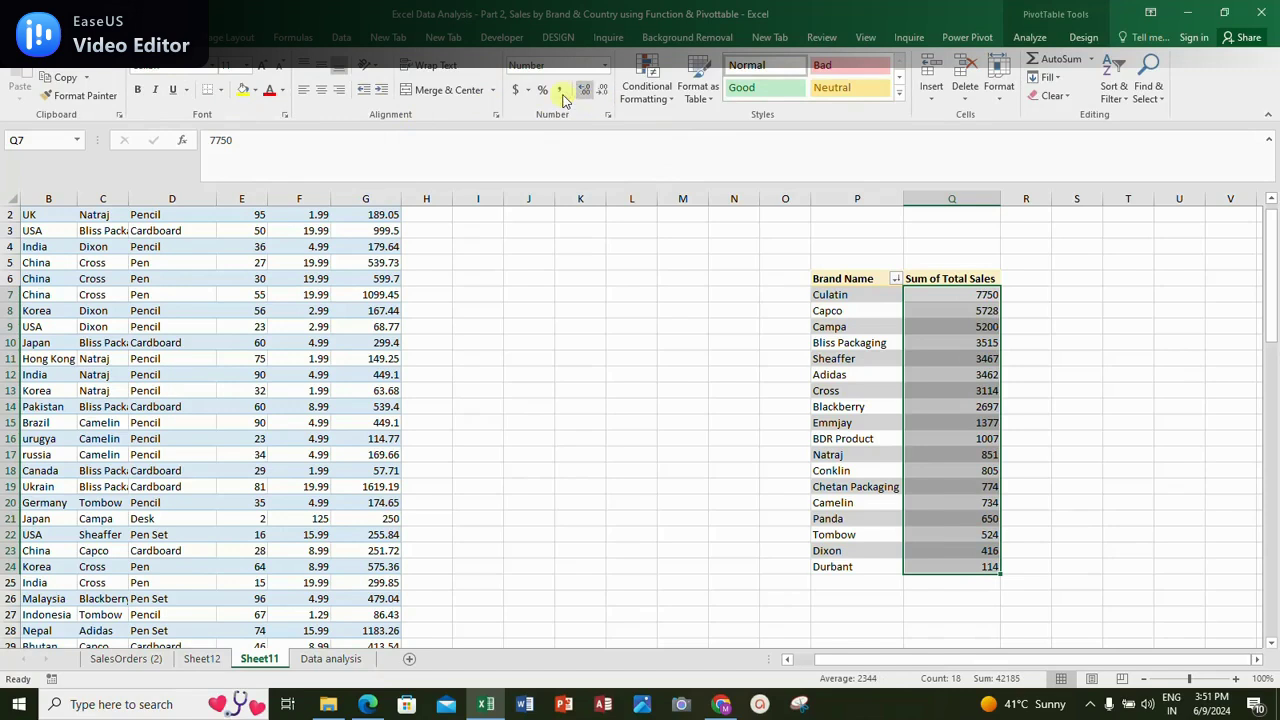
pyautogui.click(582, 93)
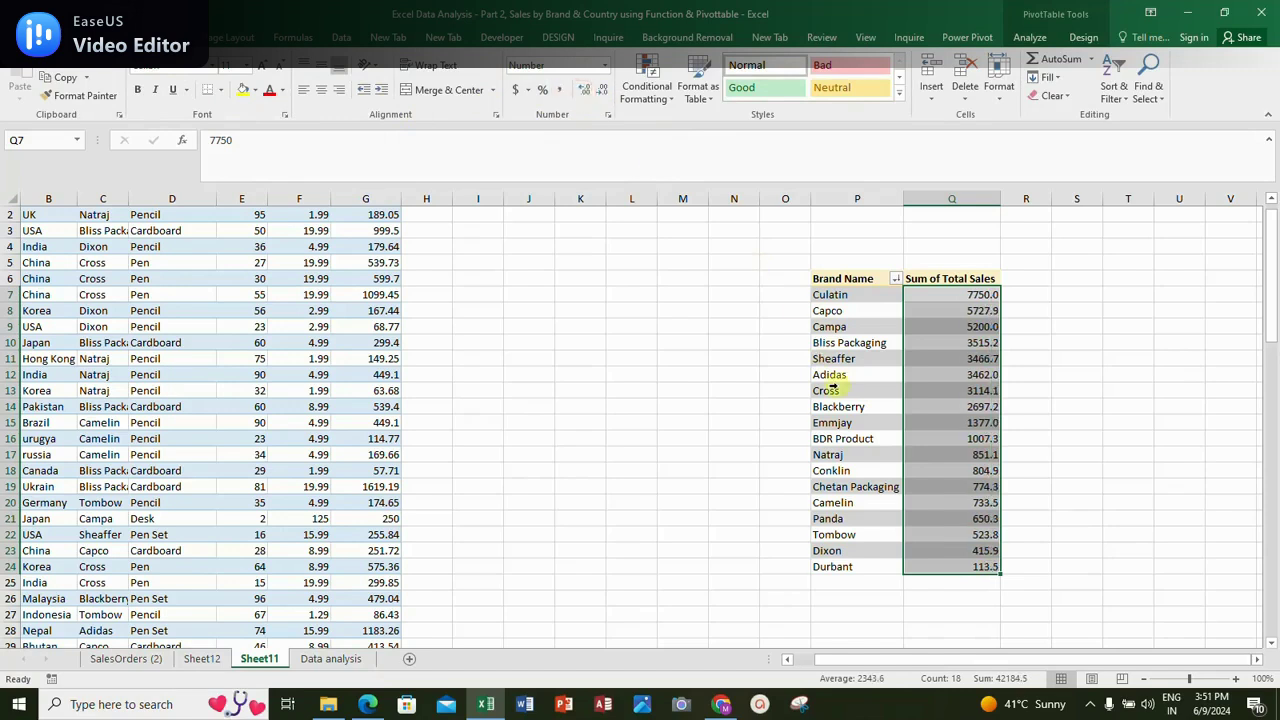
pyautogui.click(1064, 408)
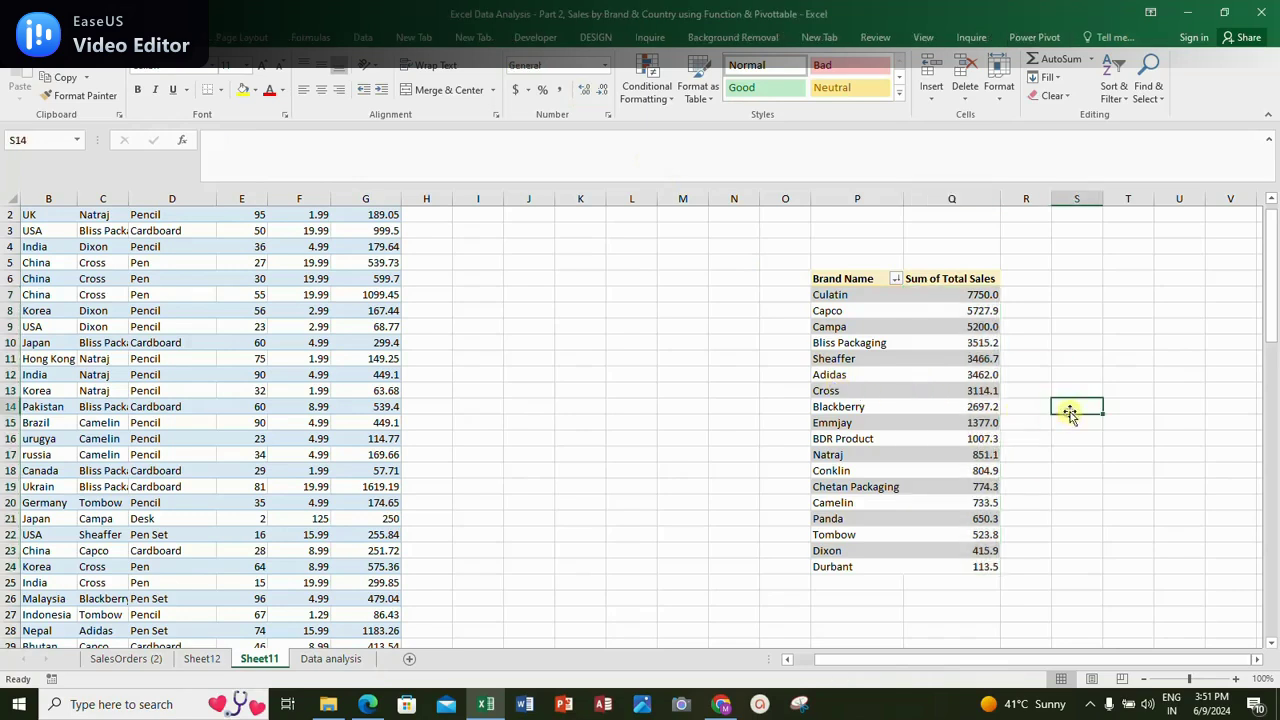
pyautogui.moveTo(960, 295); pyautogui.dragTo(958, 566)
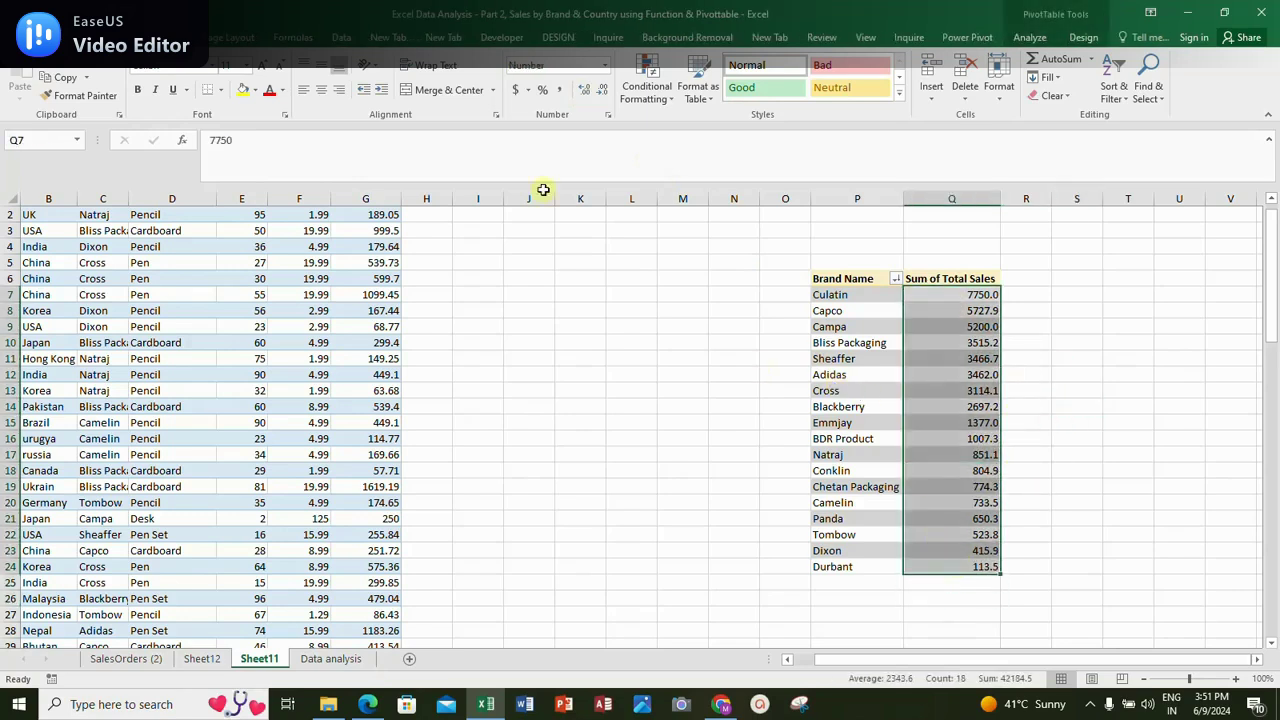
pyautogui.click(320, 91)
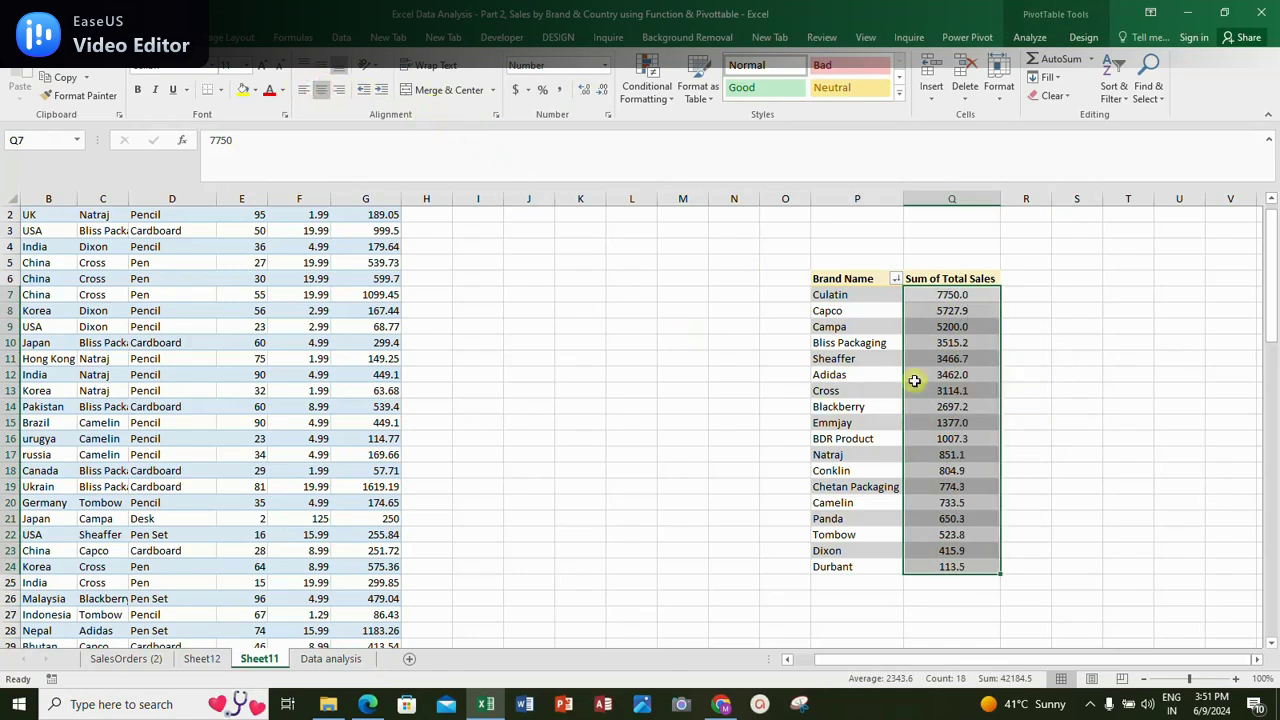
# Filter the PivotTable's brands to the top 5 items by Sum of Total Sales
pyautogui.click(892, 281)
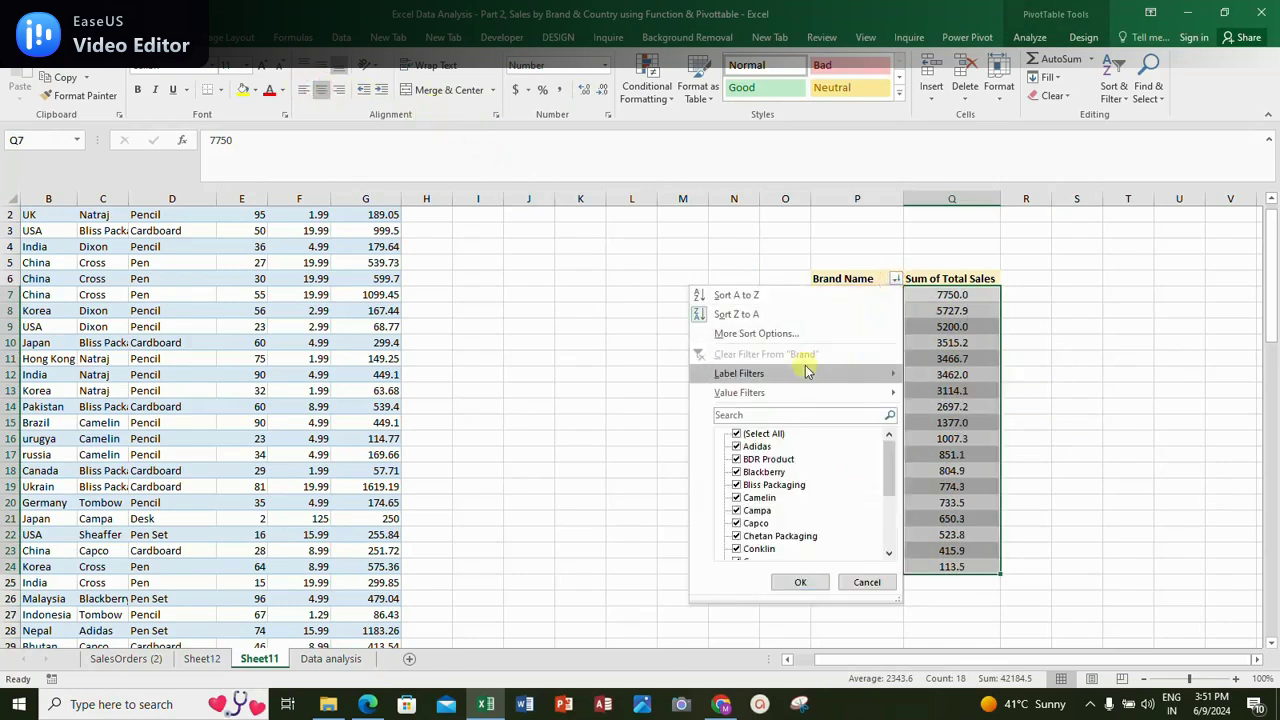
pyautogui.moveTo(802, 379)
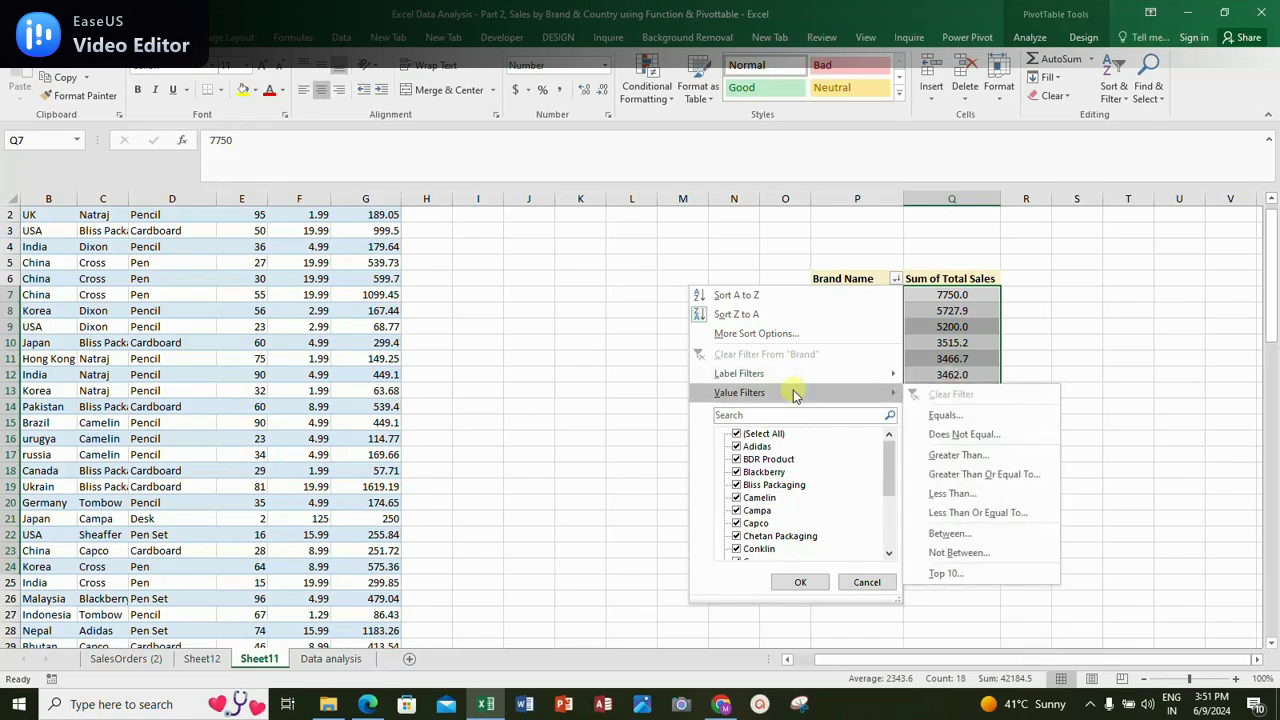
pyautogui.click(946, 572)
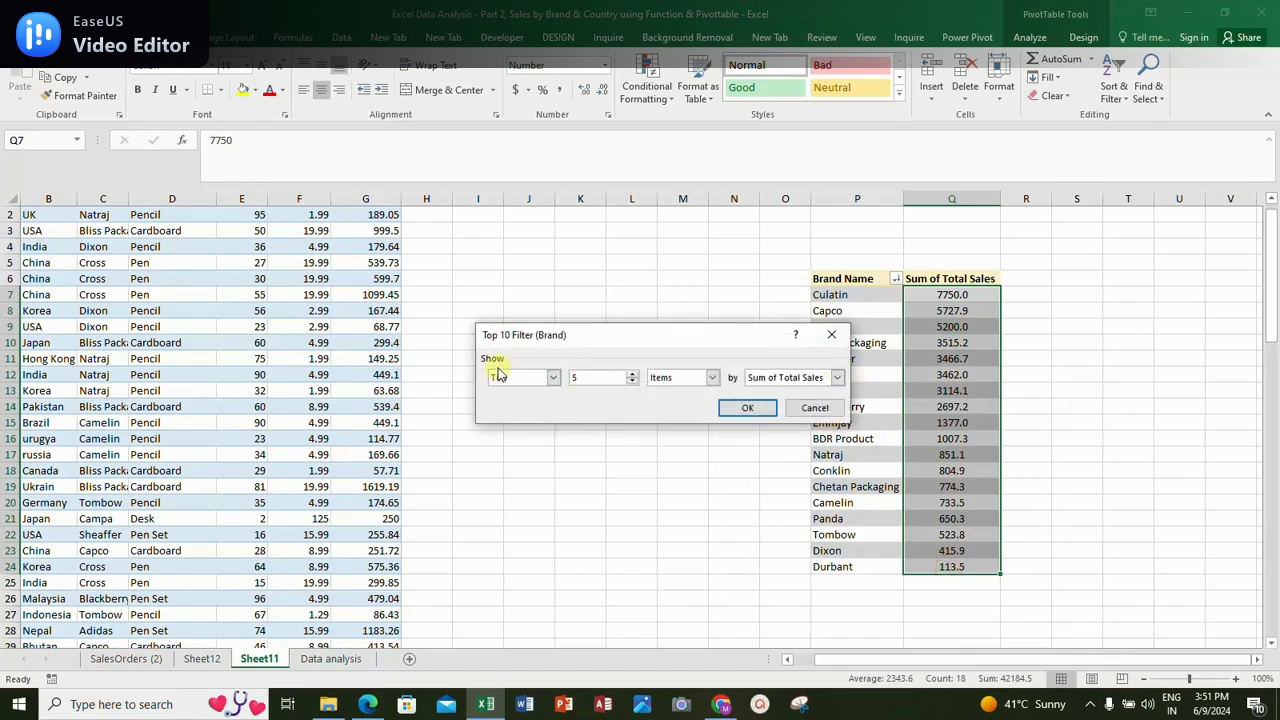
pyautogui.click(745, 407)
pyautogui.click(948, 343)
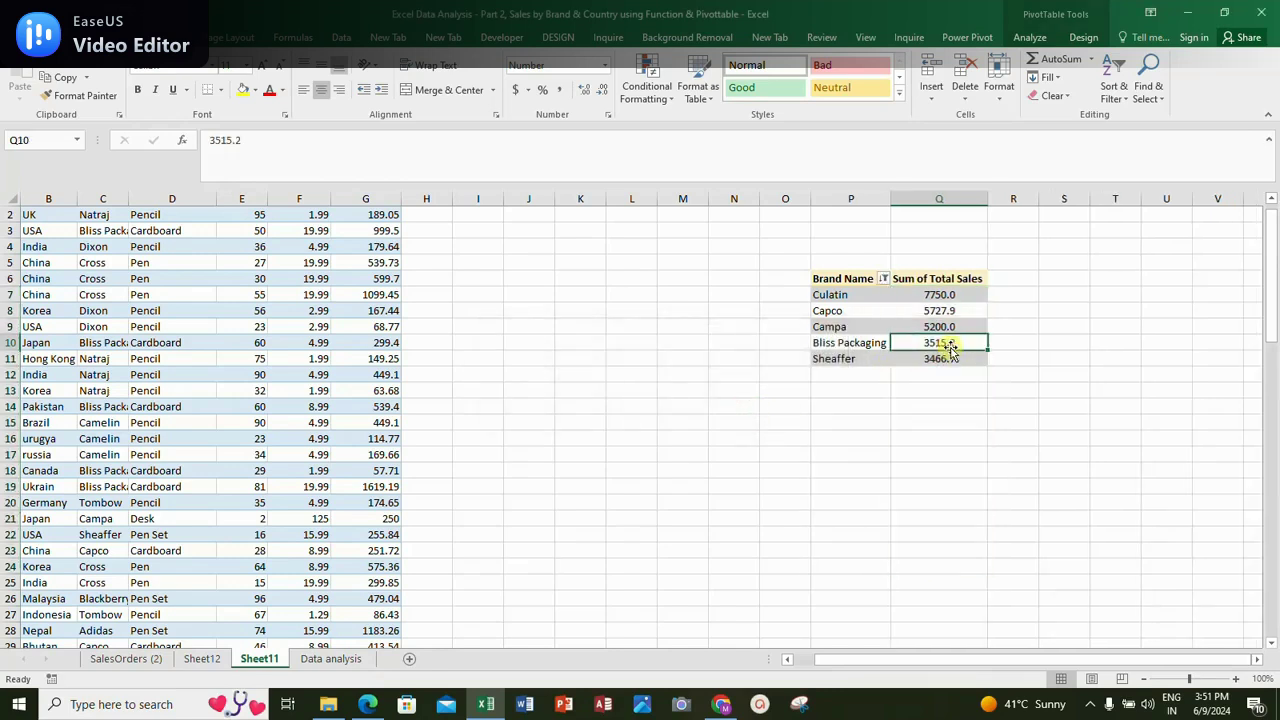
pyautogui.moveTo(823, 278); pyautogui.dragTo(924, 351)
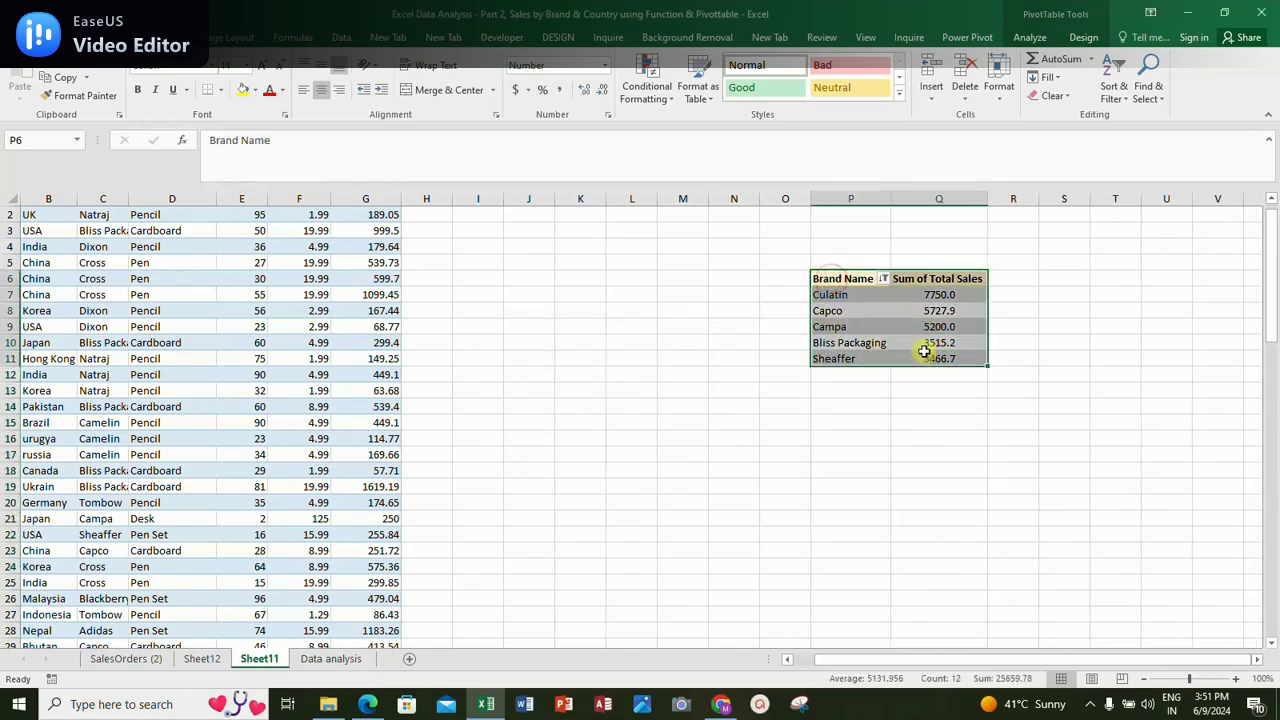
pyautogui.click(645, 311)
pyautogui.scroll(1, 641, 340)
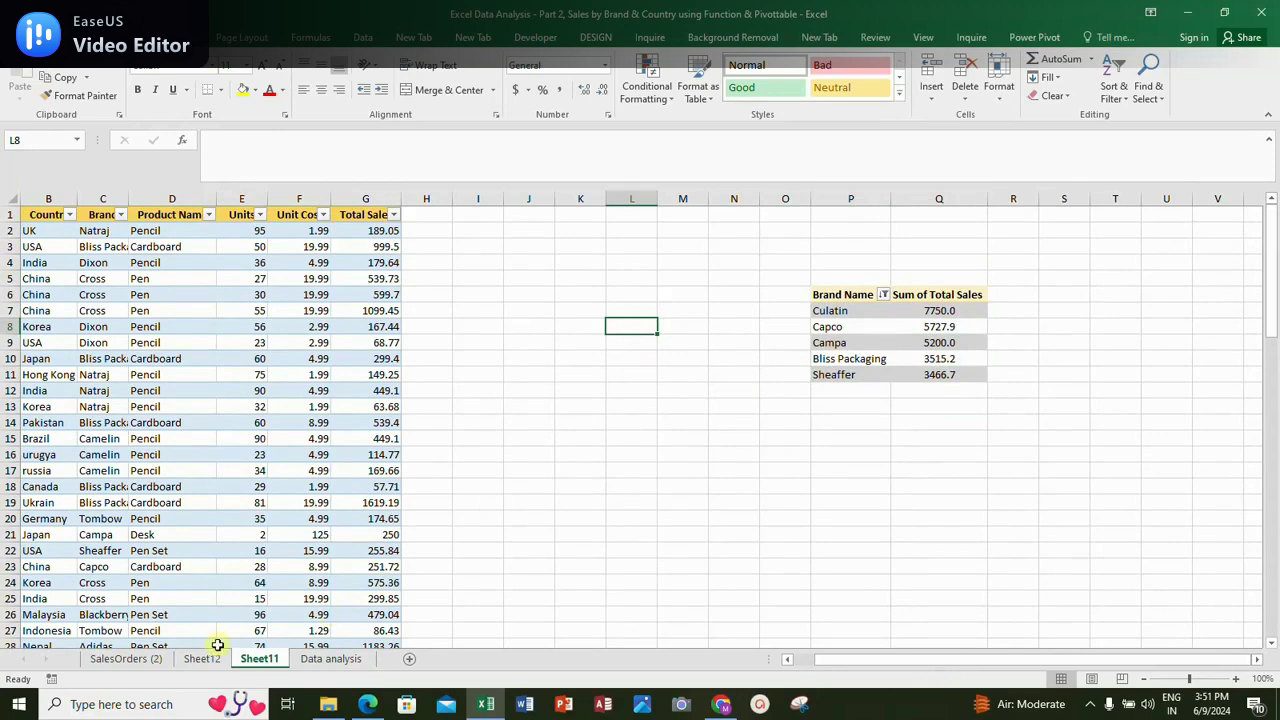
# Highlight the Sales by Brand Name topic on the Data analysis sheet with a yellow fill
pyautogui.click(308, 659)
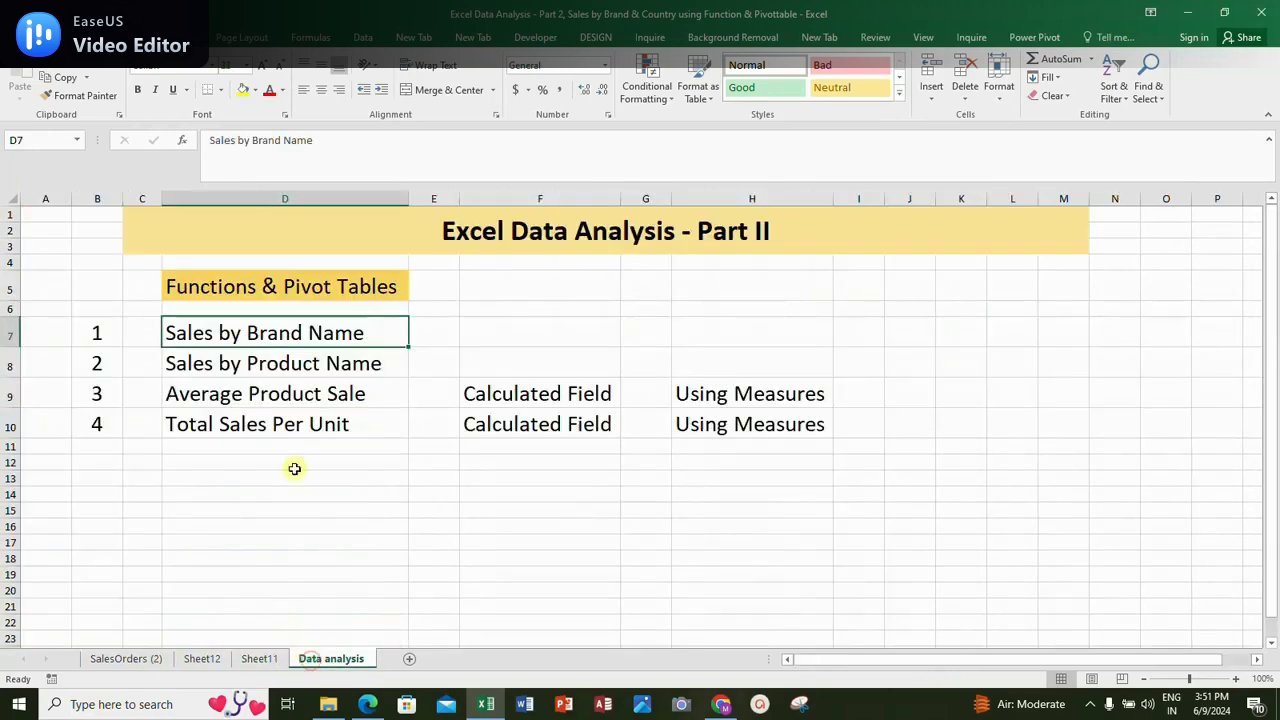
pyautogui.click(252, 90)
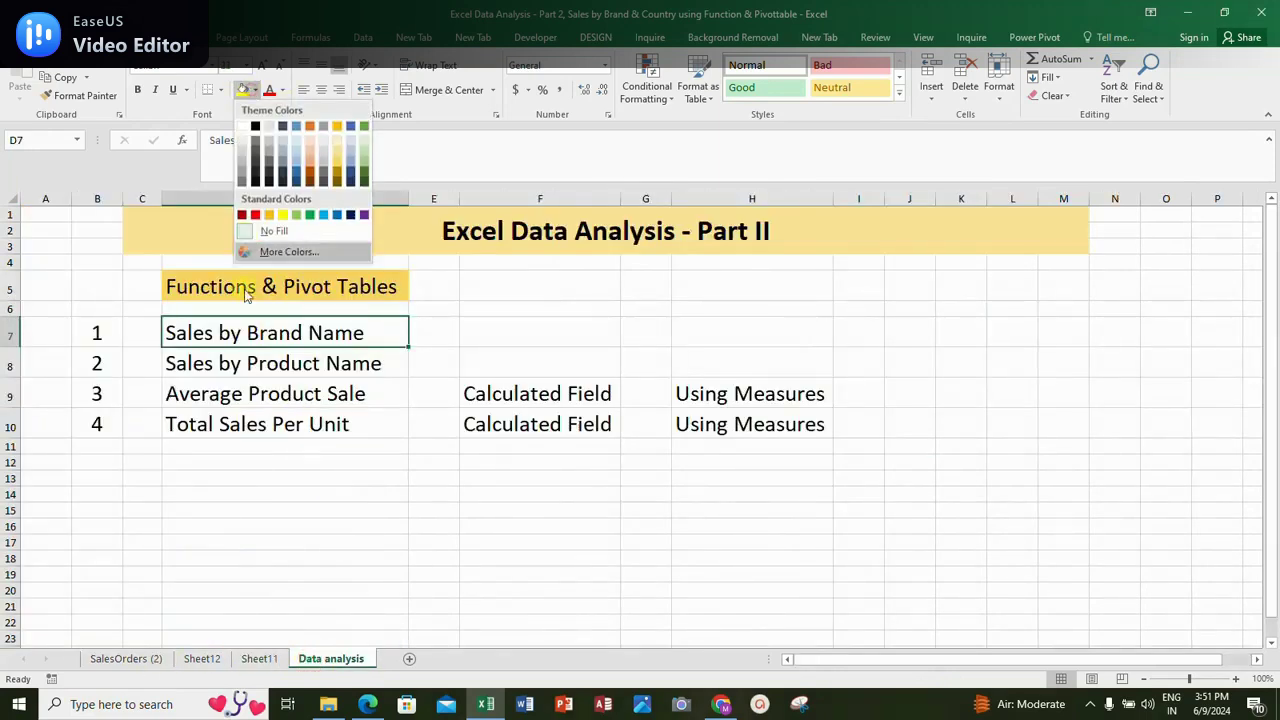
pyautogui.click(283, 215)
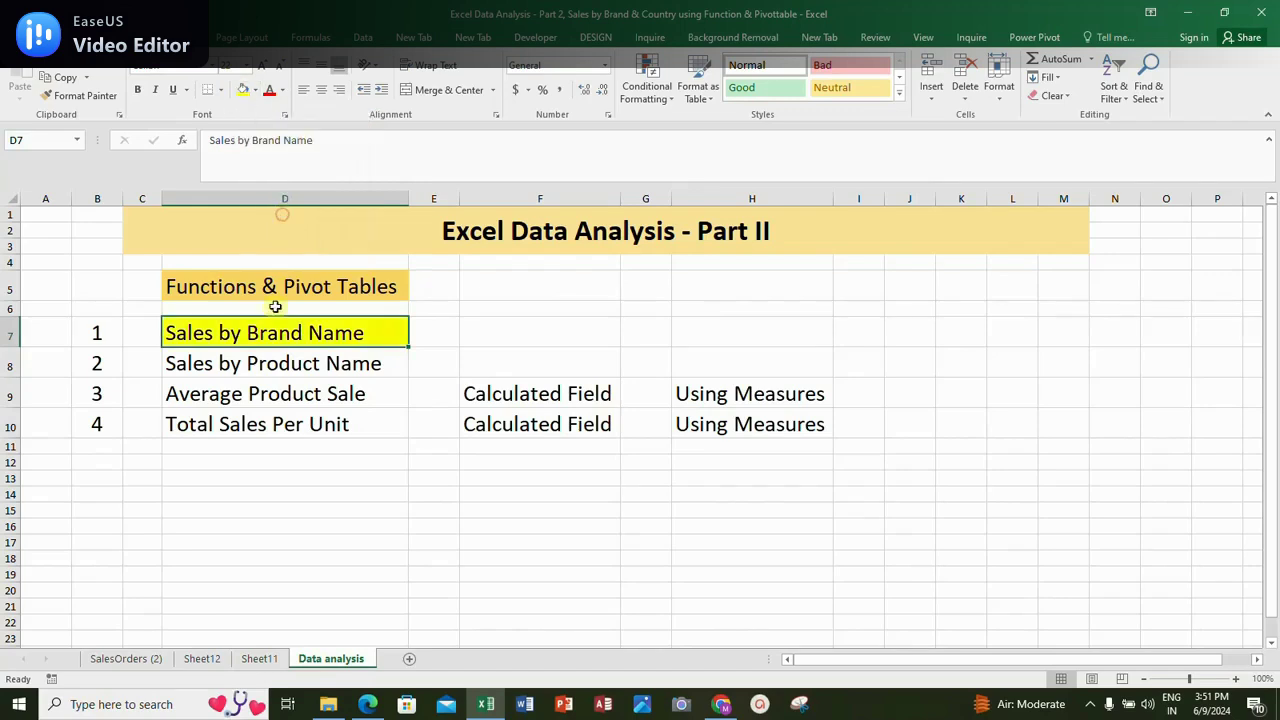
pyautogui.click(324, 363)
# Copy the Product Name column with its header from the SalesOrders (2) sheet to A1 of Sheet12
pyautogui.click(120, 658)
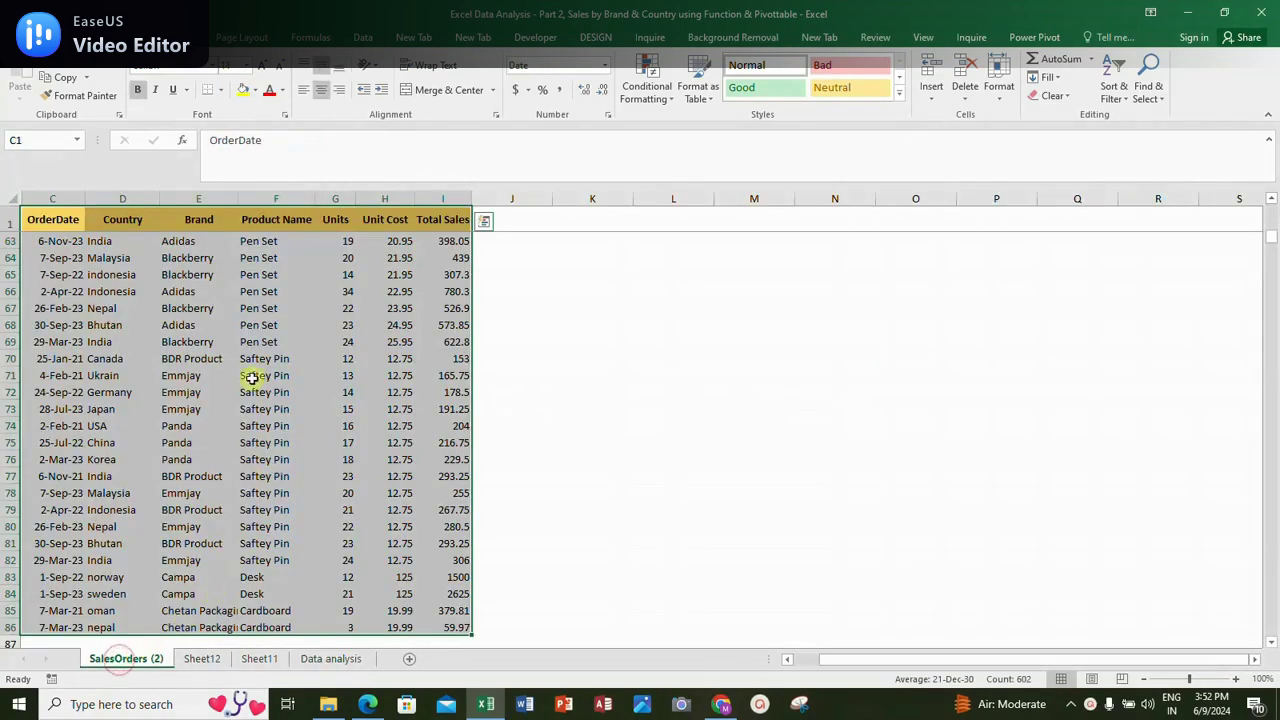
pyautogui.scroll(13, 260, 390)
pyautogui.scroll(8, 265, 390)
pyautogui.click(270, 214)
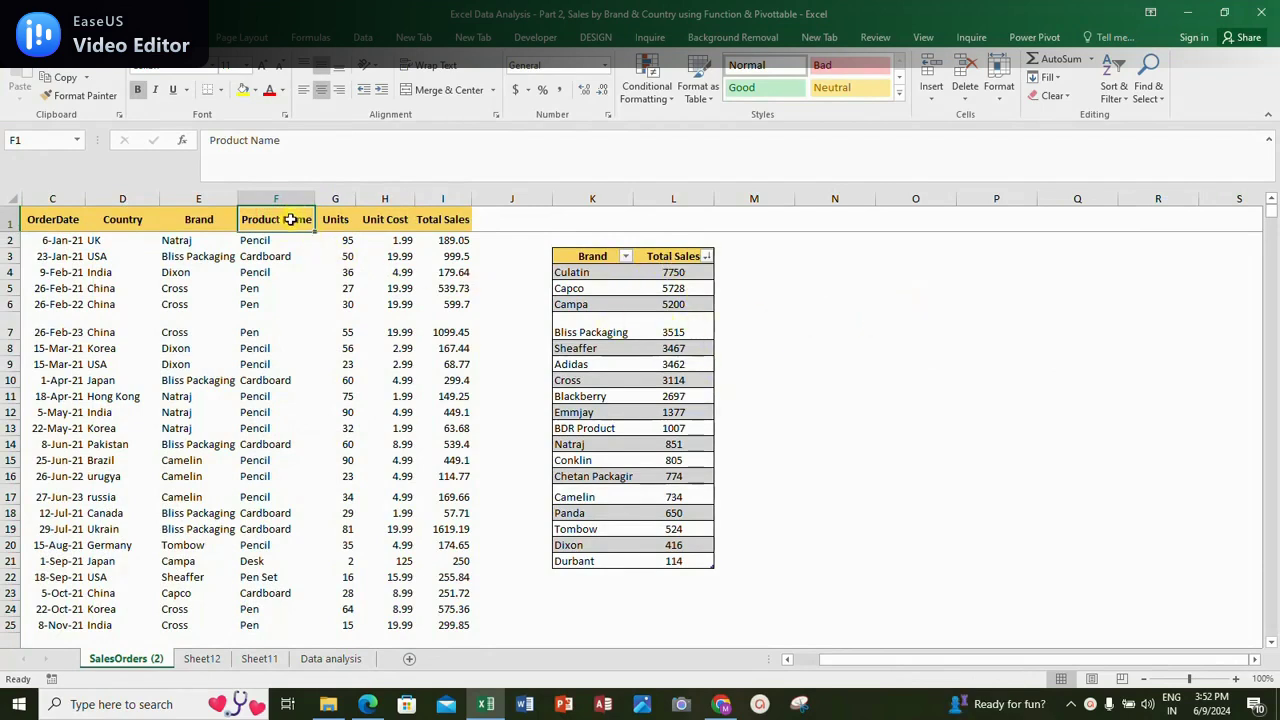
pyautogui.hotkey('ctrl', 'shift', 'Down')
pyautogui.hotkey('ctrl', 'c')
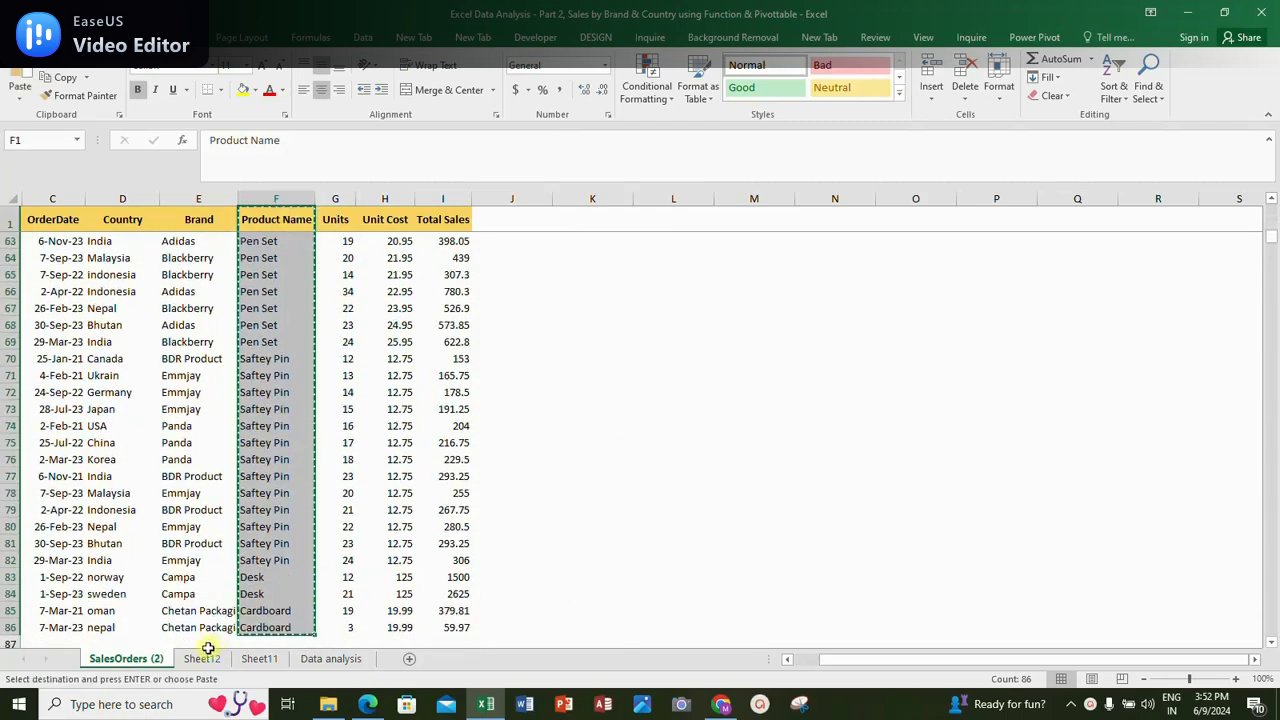
pyautogui.click(259, 659)
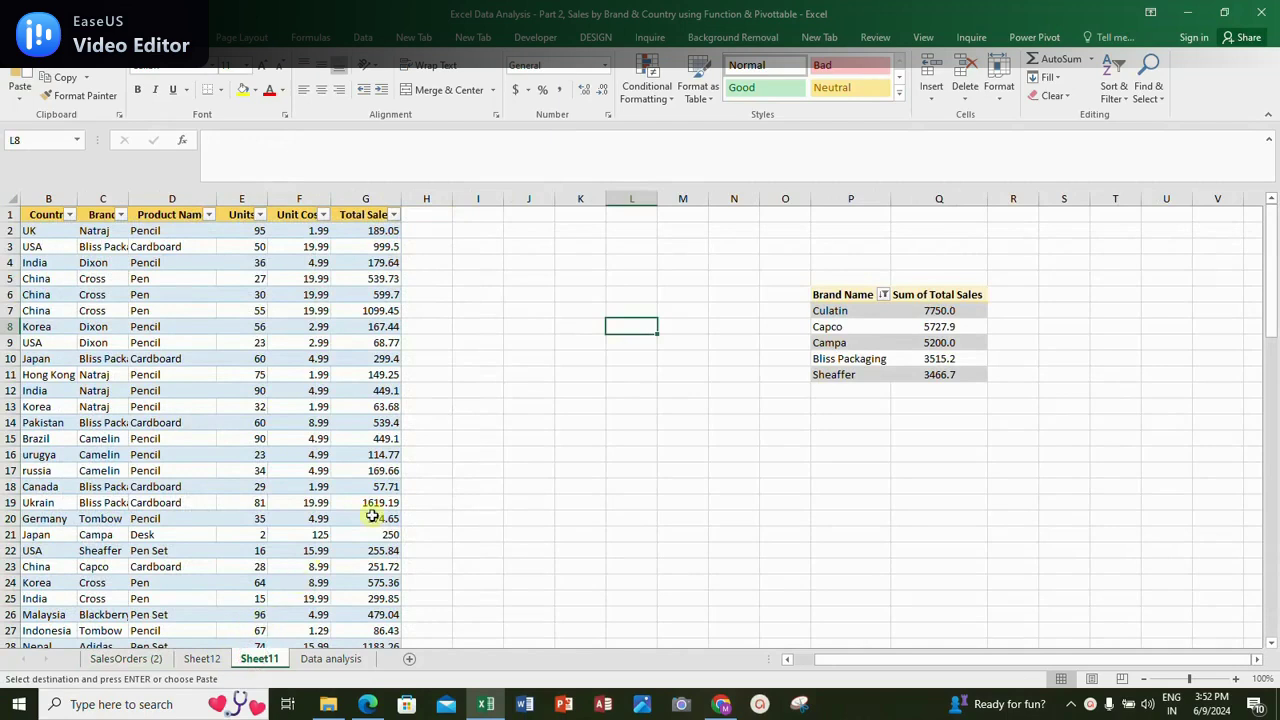
pyautogui.click(205, 659)
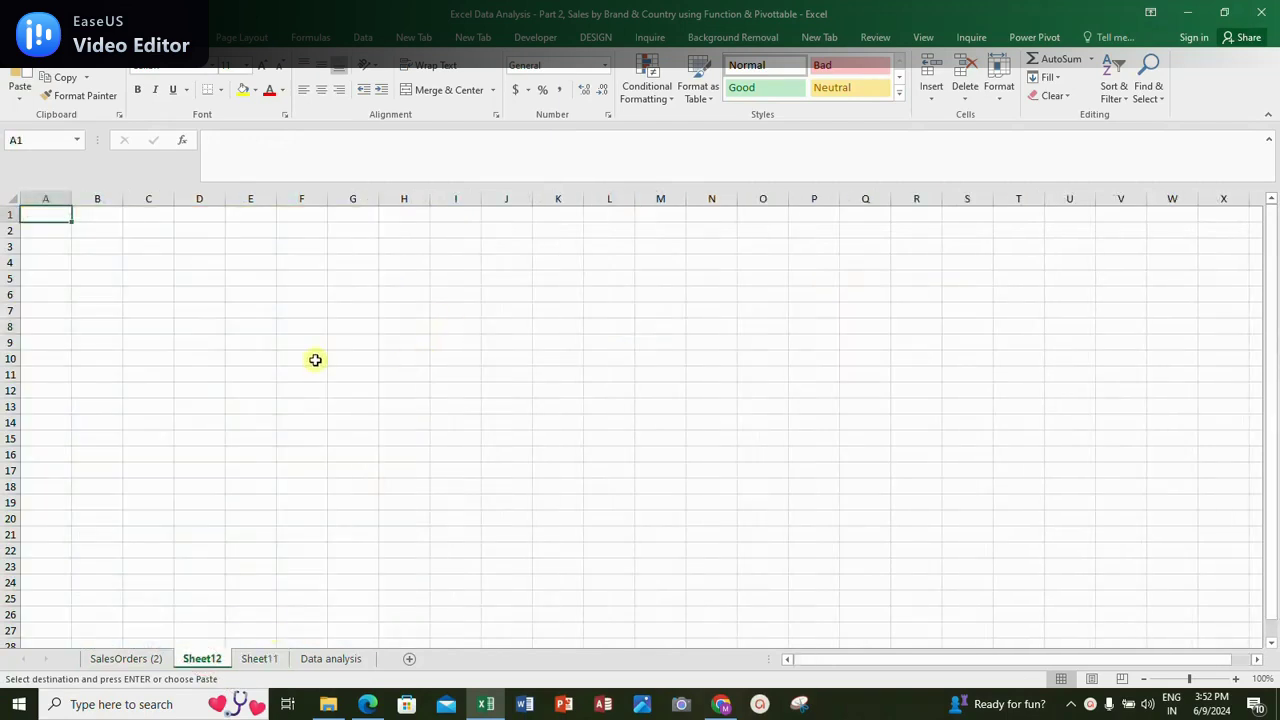
pyautogui.hotkey('ctrl', 'v')
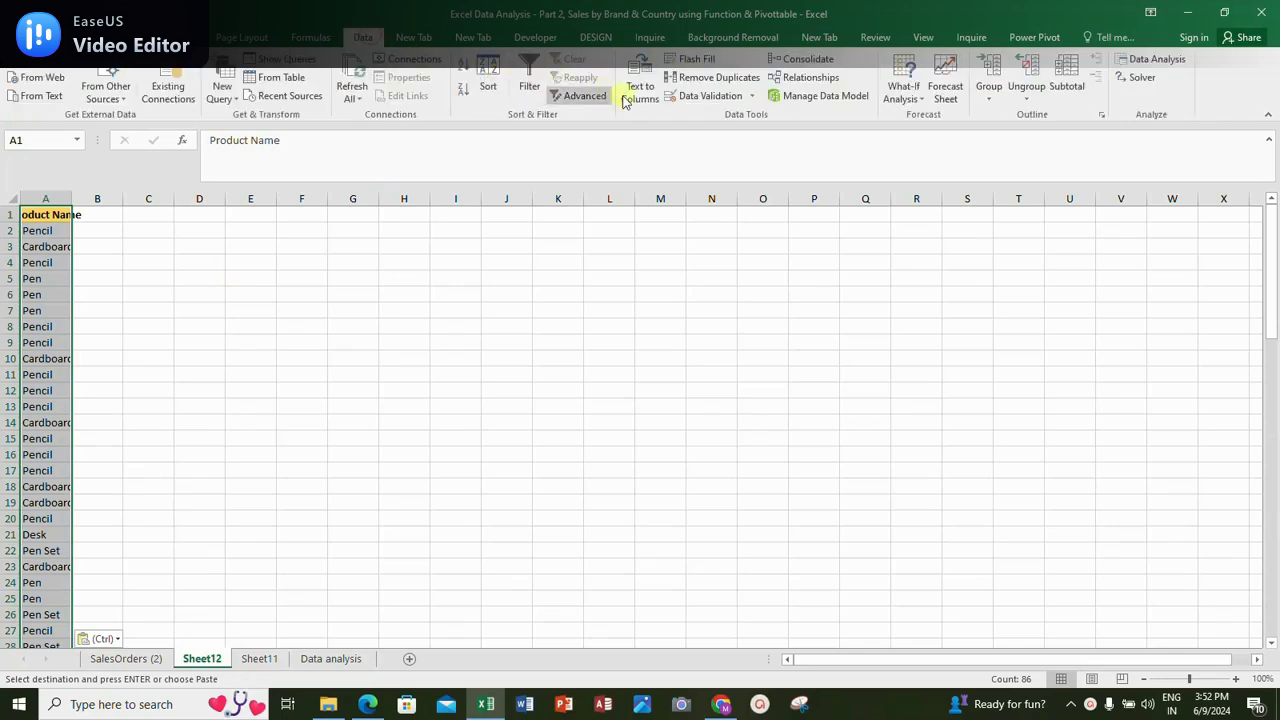
# Remove the duplicate values from the Product Name list on Sheet12, treating the first row as a header
pyautogui.click(678, 80)
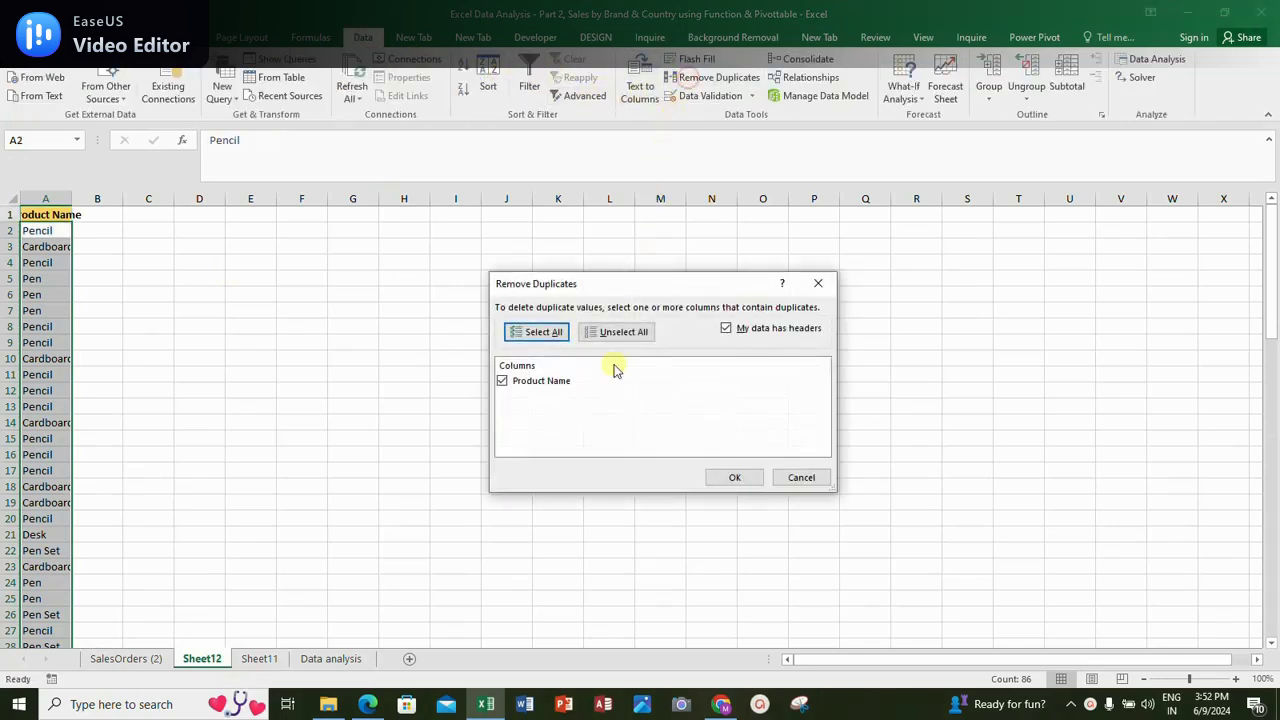
pyautogui.click(717, 474)
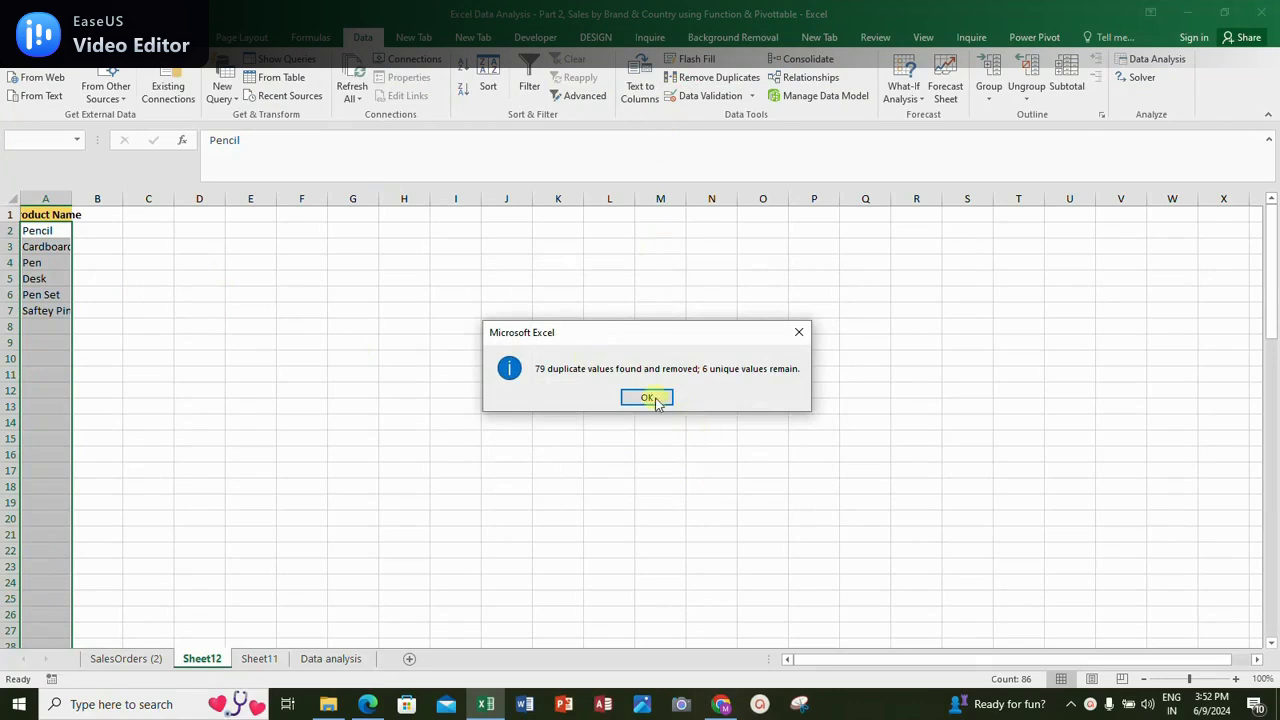
pyautogui.click(653, 397)
pyautogui.click(60, 233)
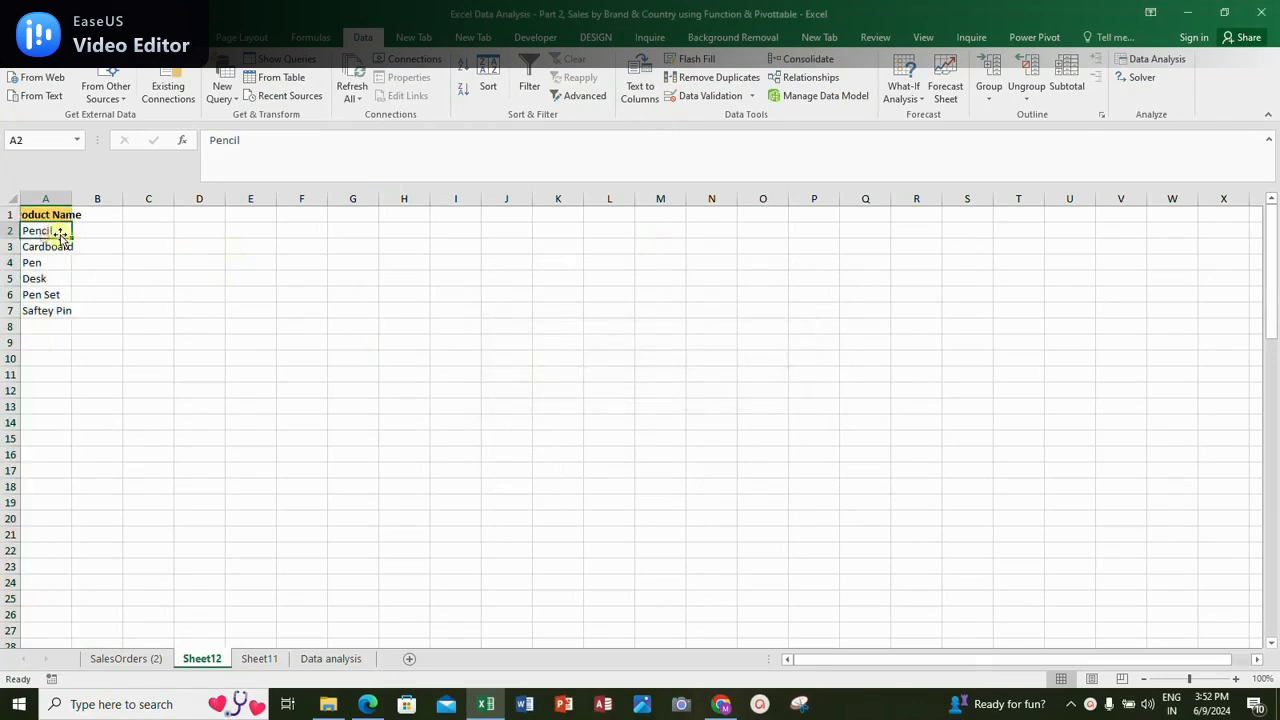
# Copy the unique product list A1:A7 from Sheet12 to N3 of the SalesOrders (2) sheet
pyautogui.moveTo(46, 214); pyautogui.dragTo(44, 312)
pyautogui.hotkey('ctrl', 'c')
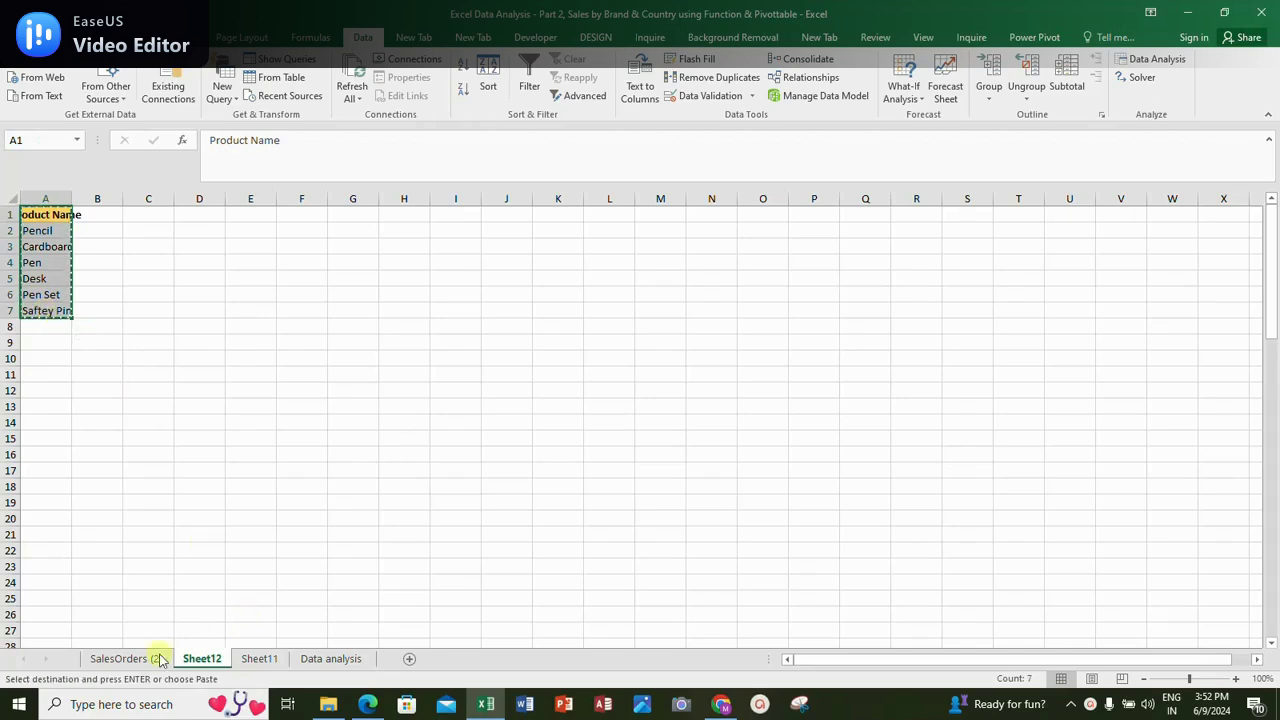
pyautogui.click(318, 660)
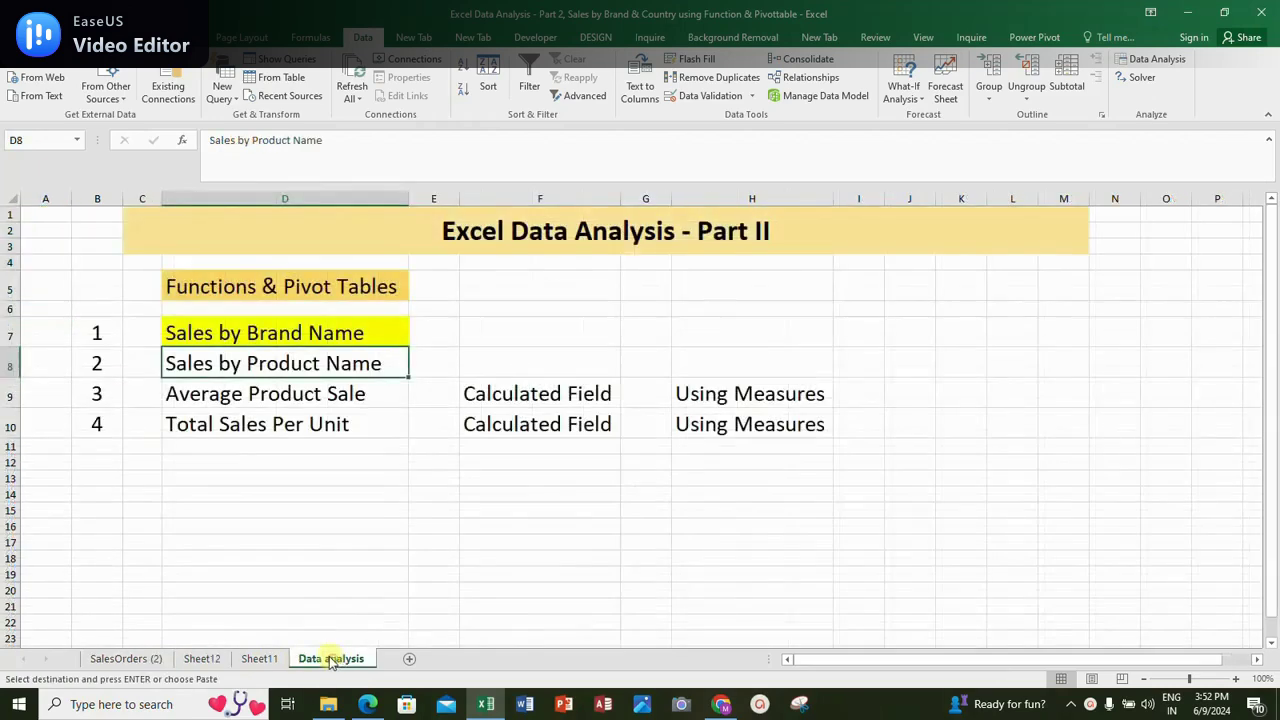
pyautogui.click(116, 660)
pyautogui.scroll(20, 551, 304)
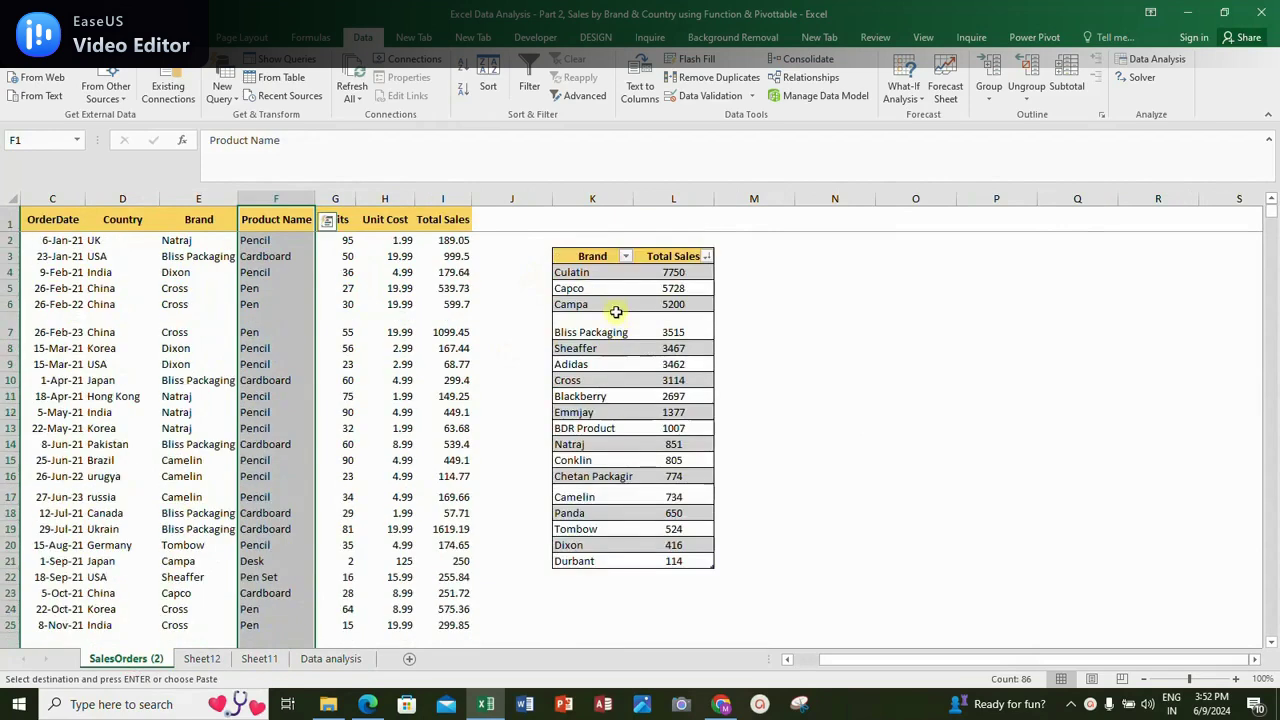
pyautogui.click(834, 257)
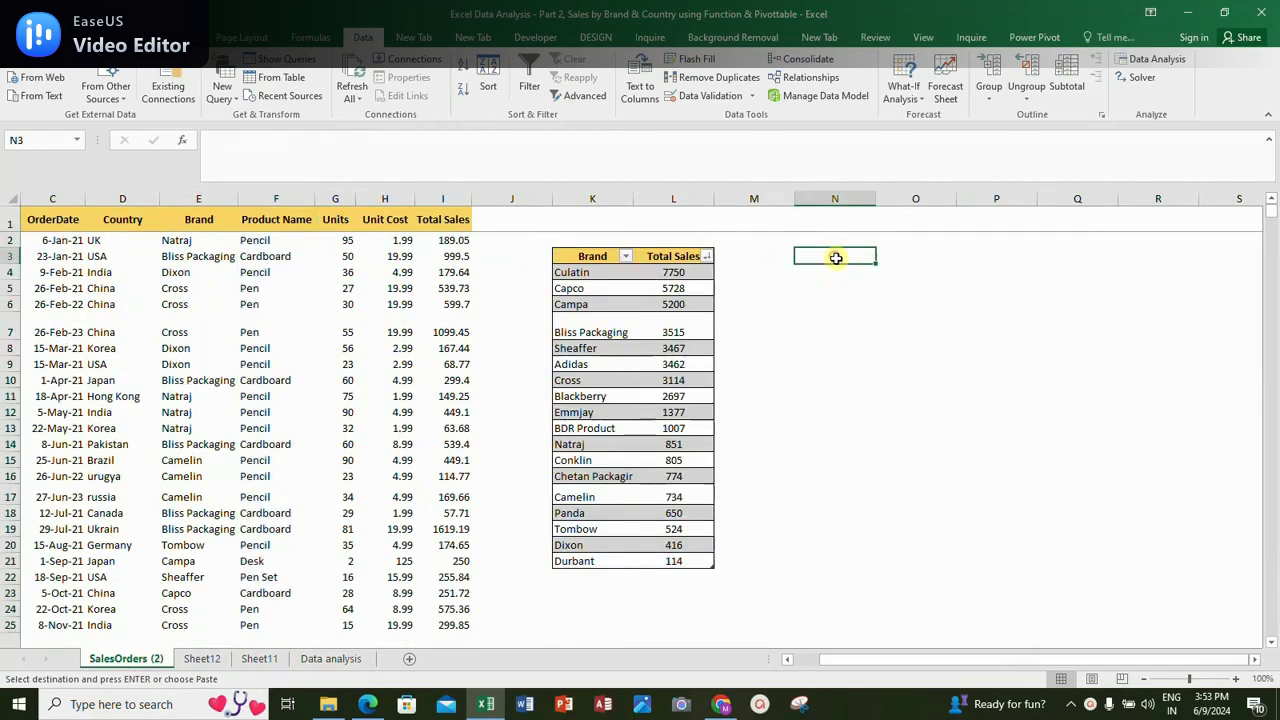
pyautogui.hotkey('ctrl', 'v')
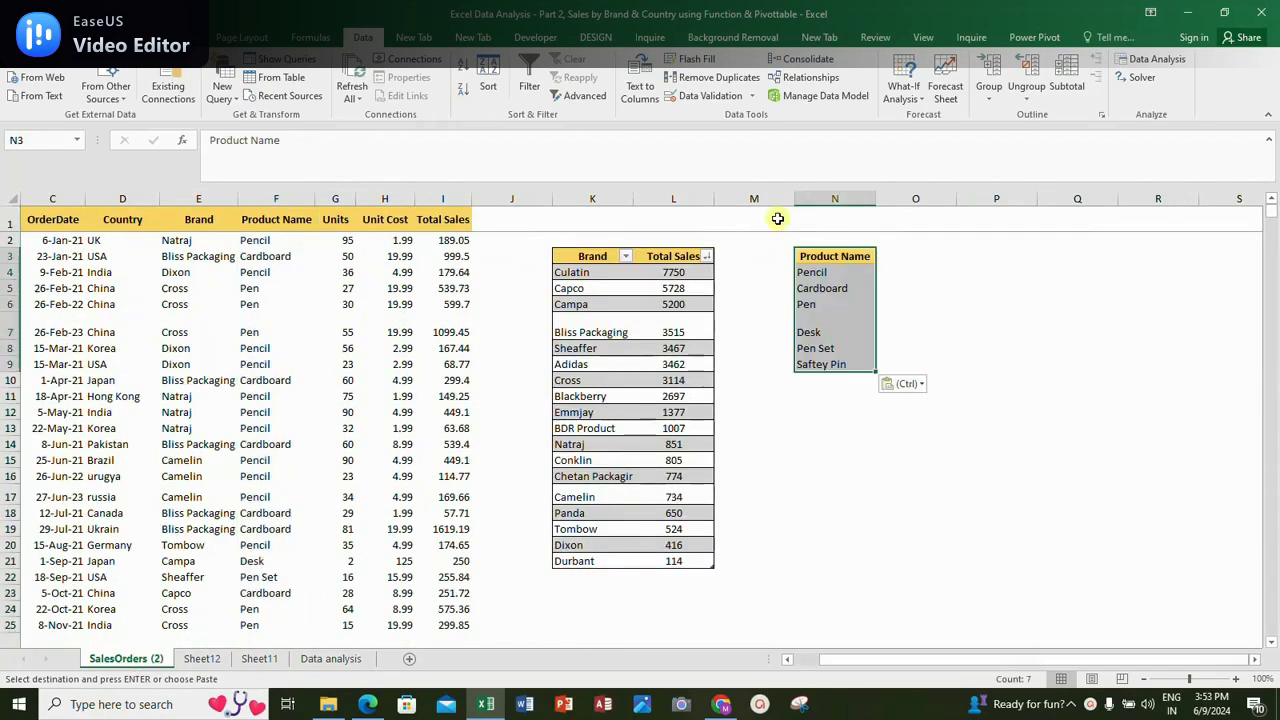
# Copy the Total Sales header from the brand table to O3, beside the Product Name header
pyautogui.click(688, 259)
pyautogui.hotkey('ctrl', 'c')
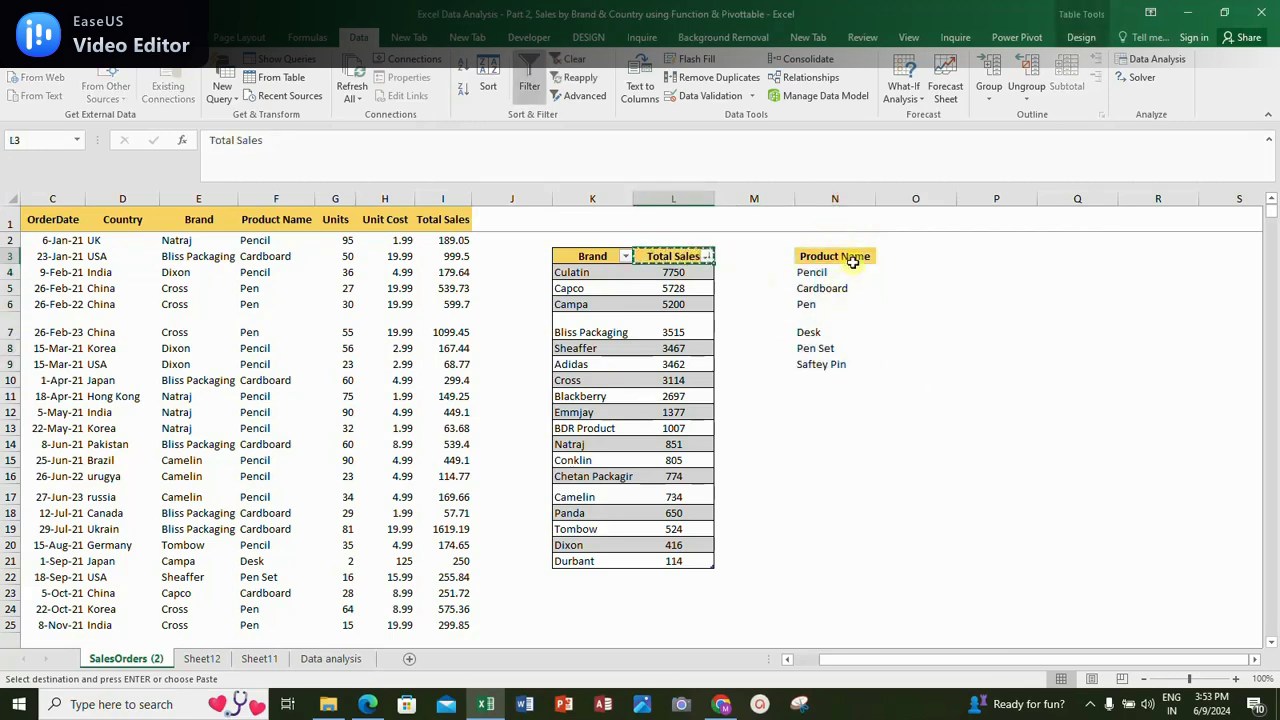
pyautogui.click(891, 256)
pyautogui.hotkey('ctrl', 'v')
# Enter the formula =SUMIF($F$2:$F$86,$N4,$I$2:$I$86) in O4 to total the sales of the first product
pyautogui.click(889, 273)
pyautogui.write('=')
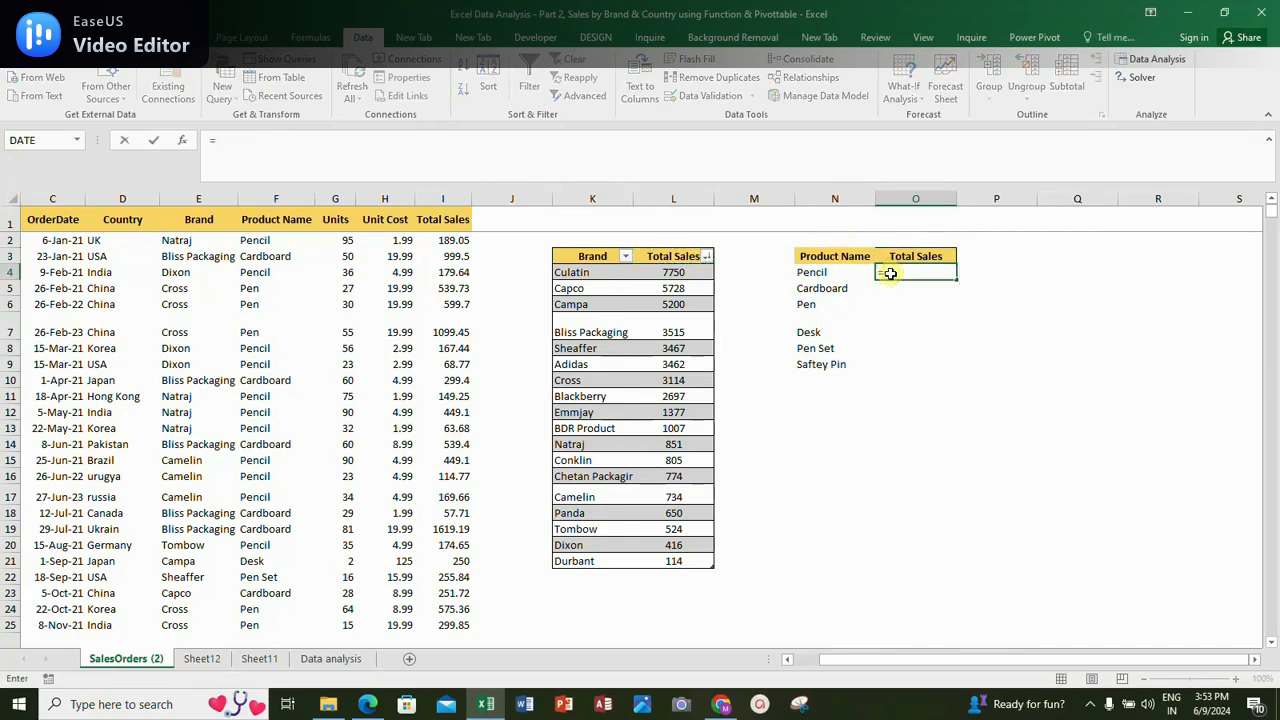
pyautogui.write('sumi')
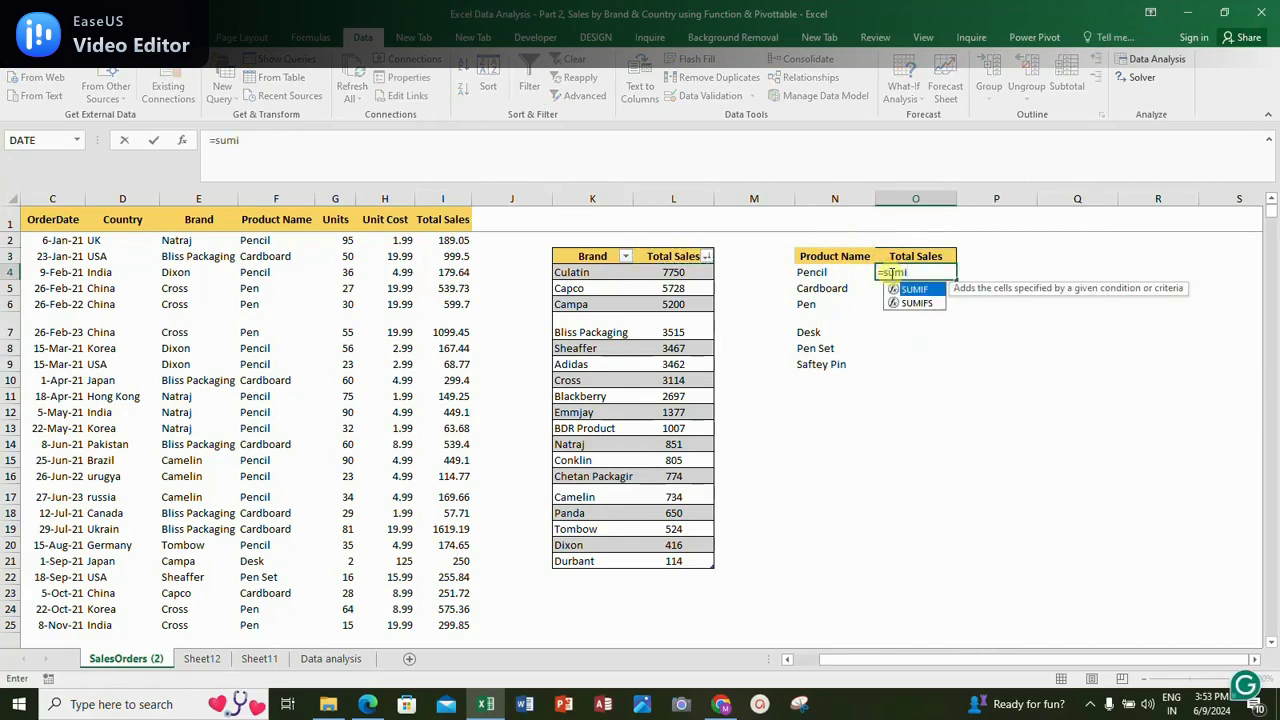
pyautogui.write('f')
pyautogui.press('Tab')
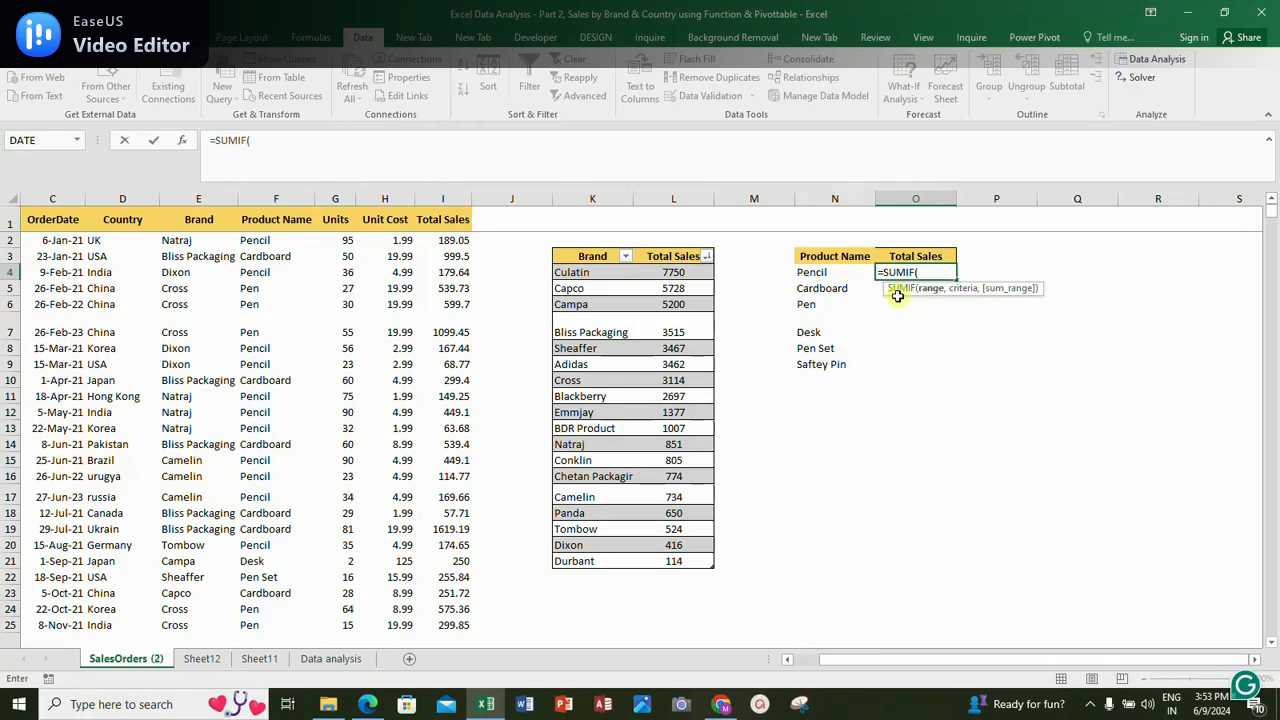
pyautogui.moveTo(260, 240); pyautogui.dragTo(298, 591)
pyautogui.press('F4')
pyautogui.write(',')
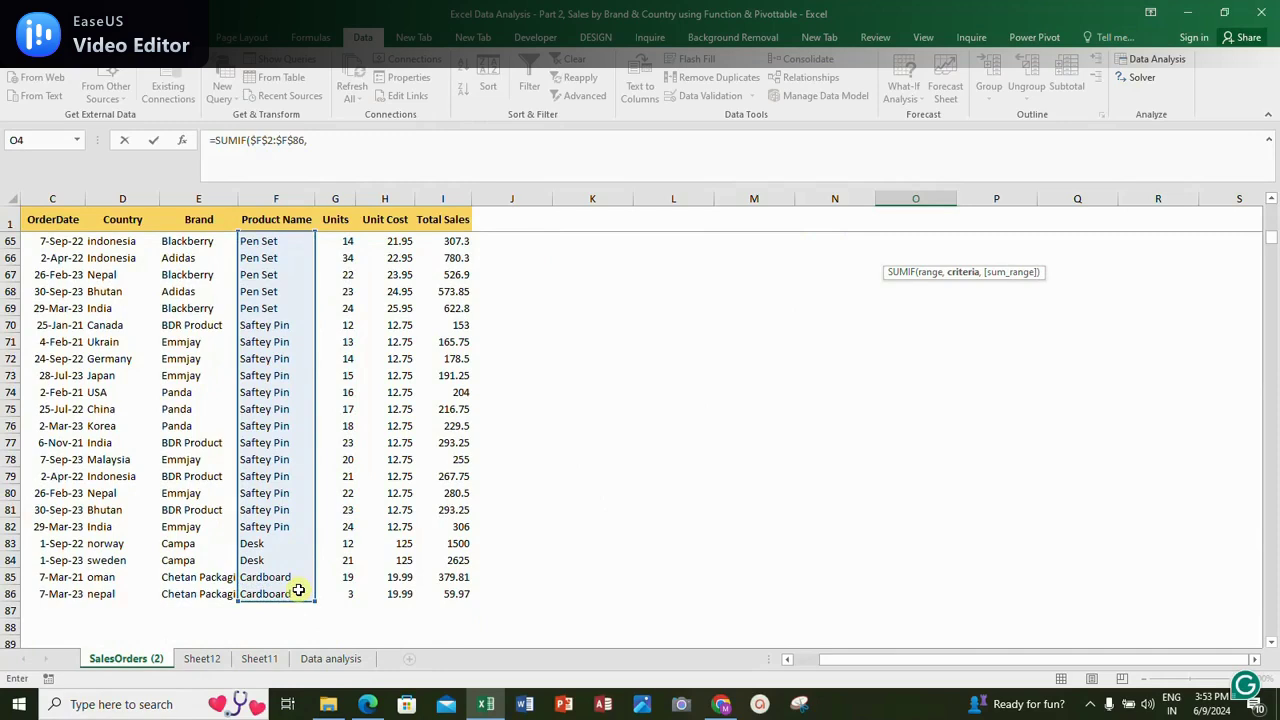
pyautogui.moveTo(1272, 245); pyautogui.dragTo(1268, 236)
pyautogui.click(824, 272)
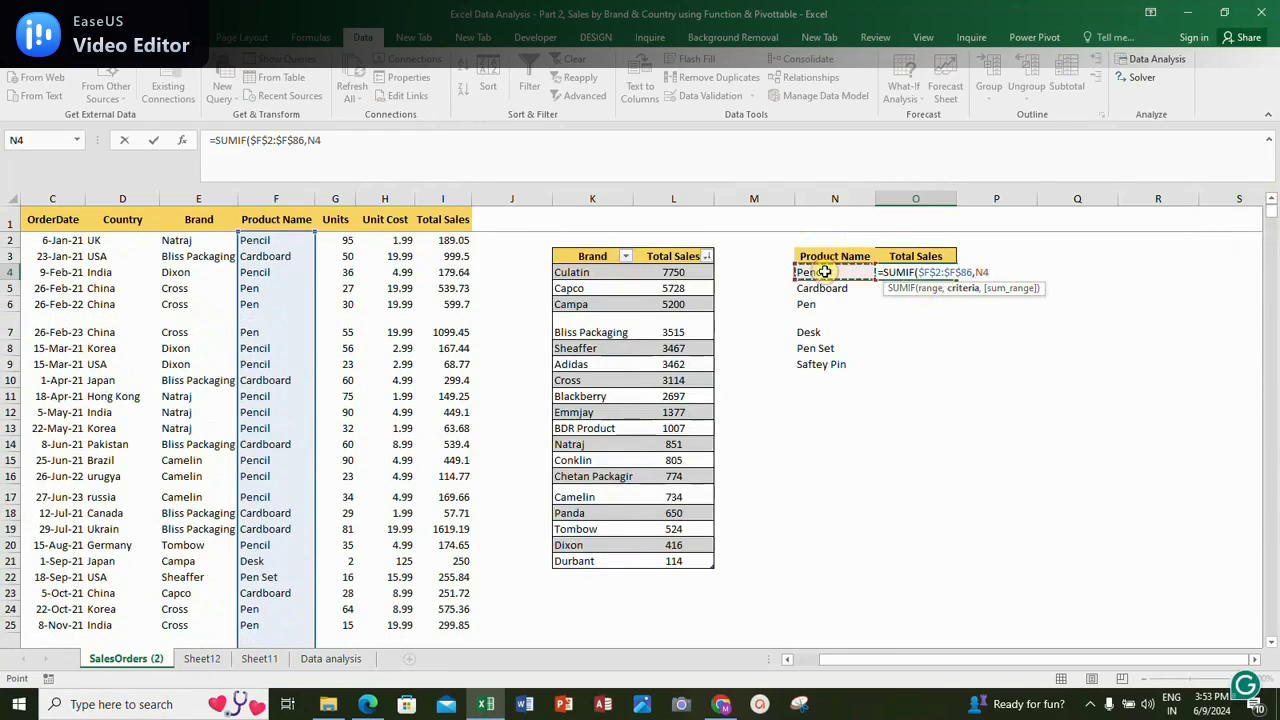
pyautogui.press('F4')
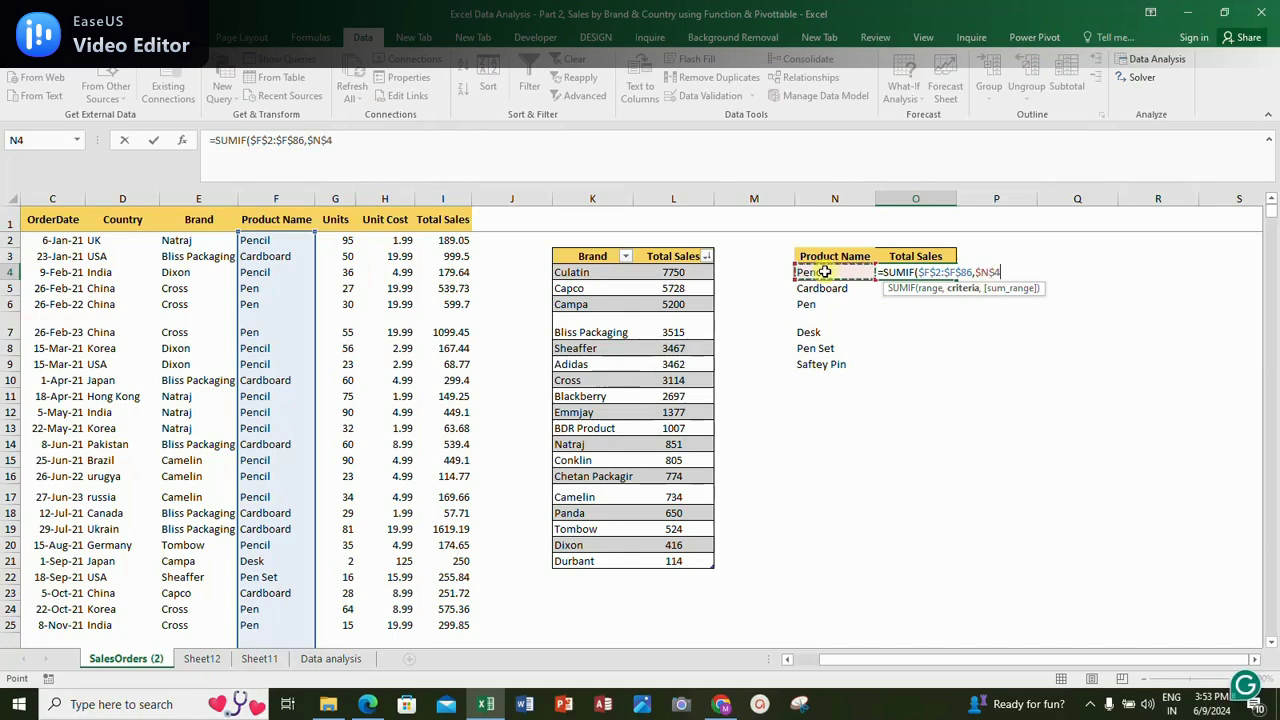
pyautogui.press('F4')
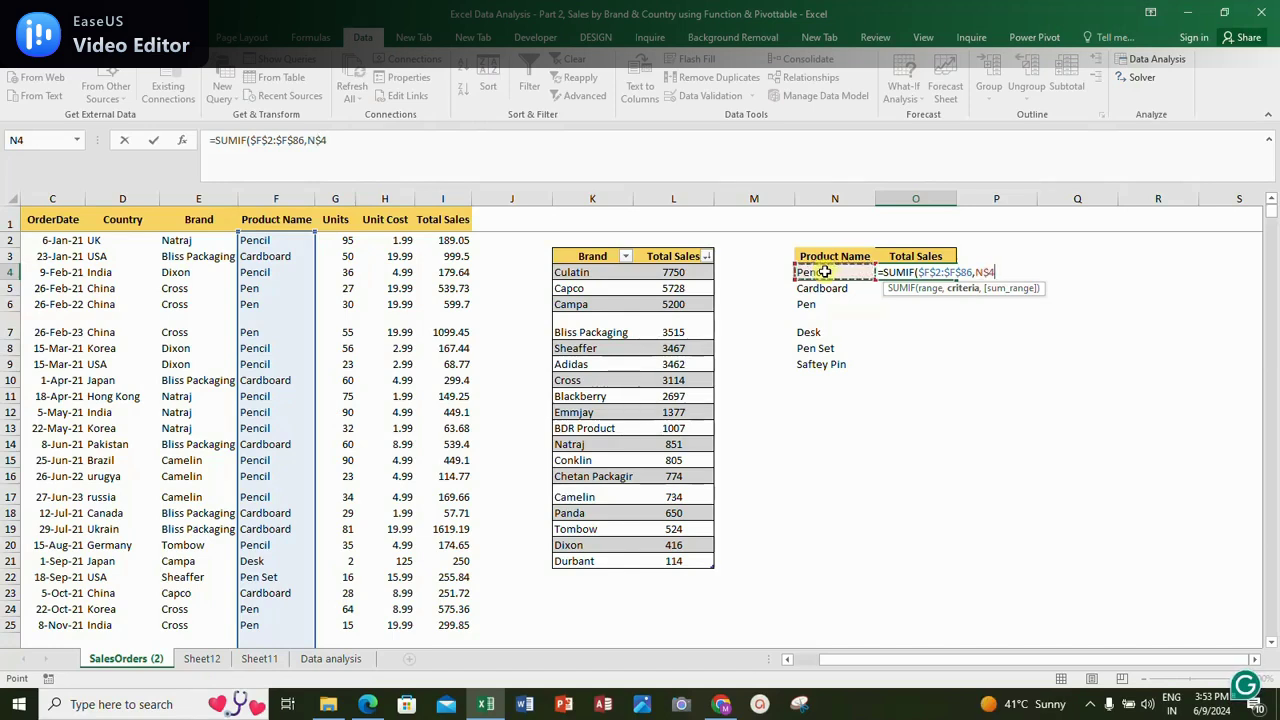
pyautogui.write(',')
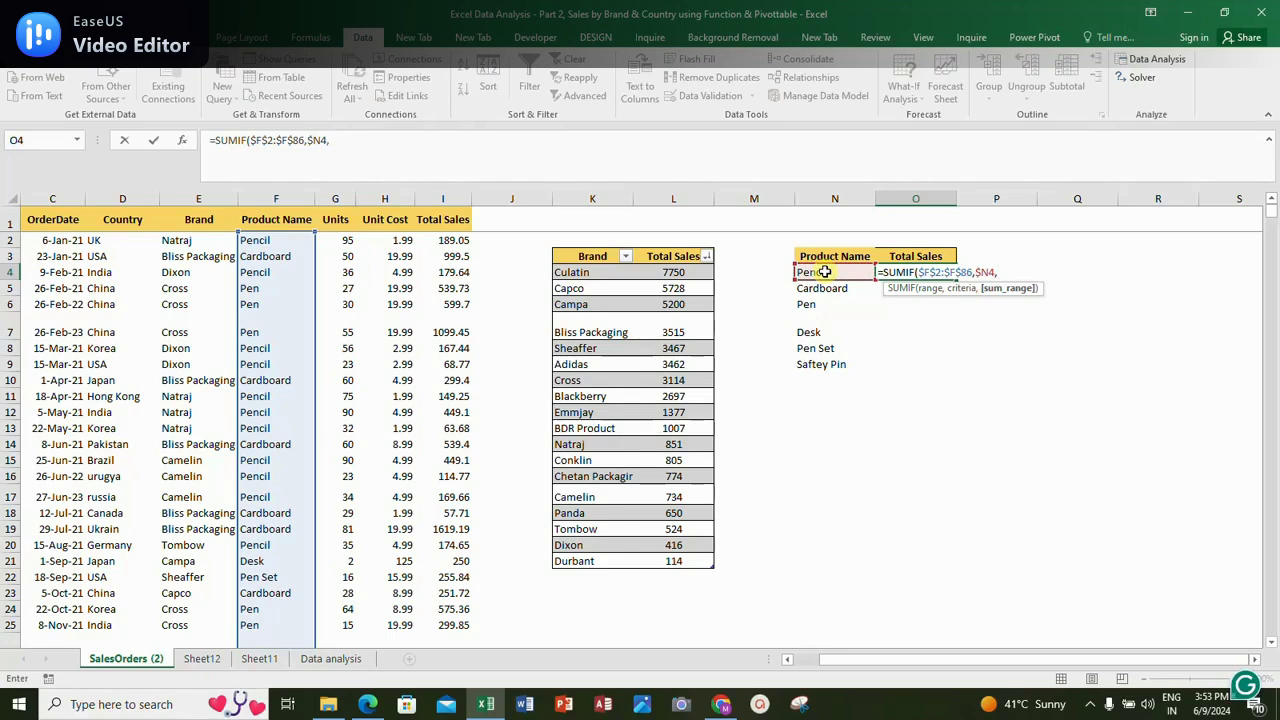
pyautogui.moveTo(443, 240); pyautogui.dragTo(445, 607)
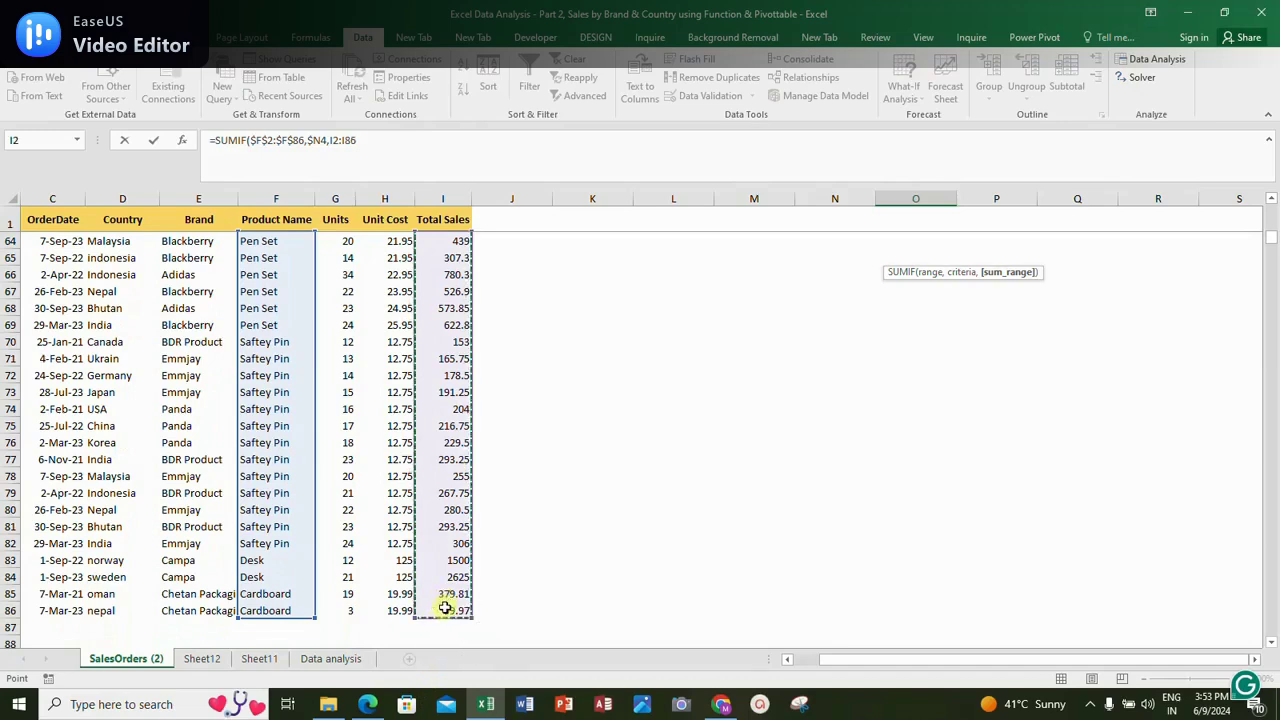
pyautogui.press('F4')
pyautogui.press('Return')
pyautogui.scroll(1, 470, 570)
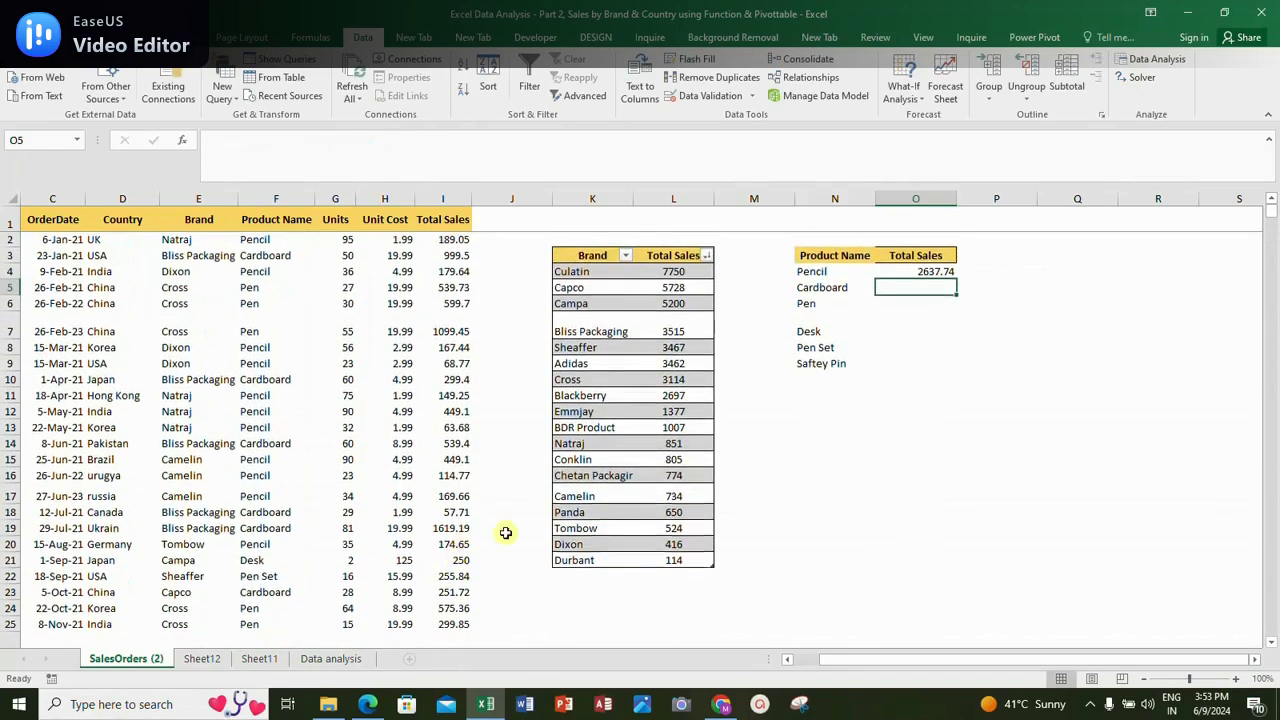
# Fill the SUMIF formula down to O9 and replace the formulas in O4:O9 with their values
pyautogui.click(912, 273)
pyautogui.moveTo(958, 286); pyautogui.dragTo(957, 366)
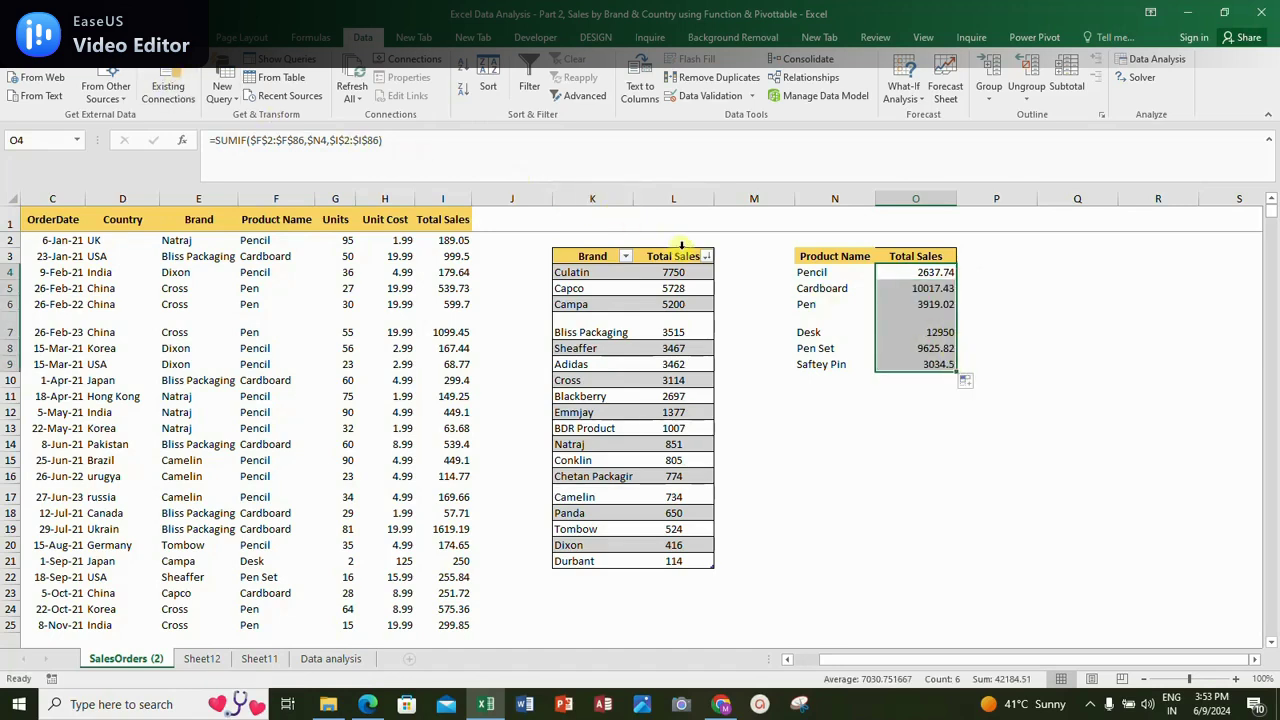
pyautogui.hotkey('ctrl', 'c')
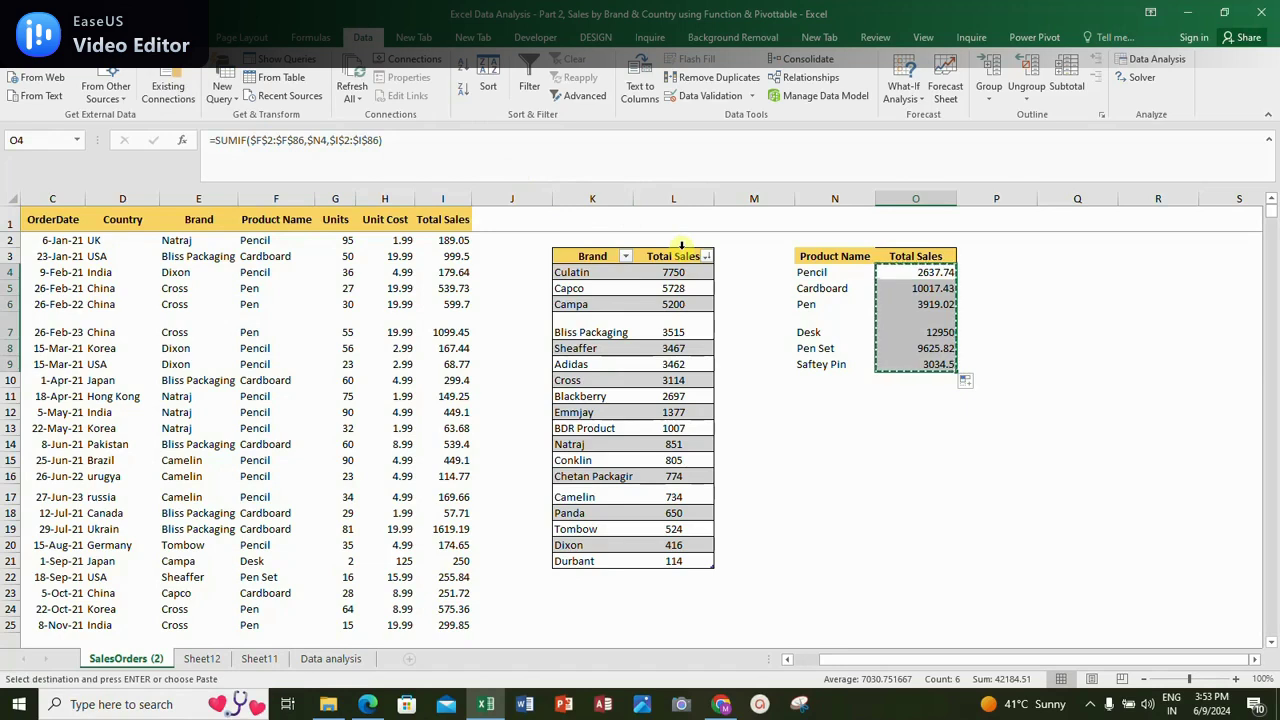
pyautogui.hotkey('alt', 'e')
pyautogui.press('s')
pyautogui.press('v')
pyautogui.press('Return')
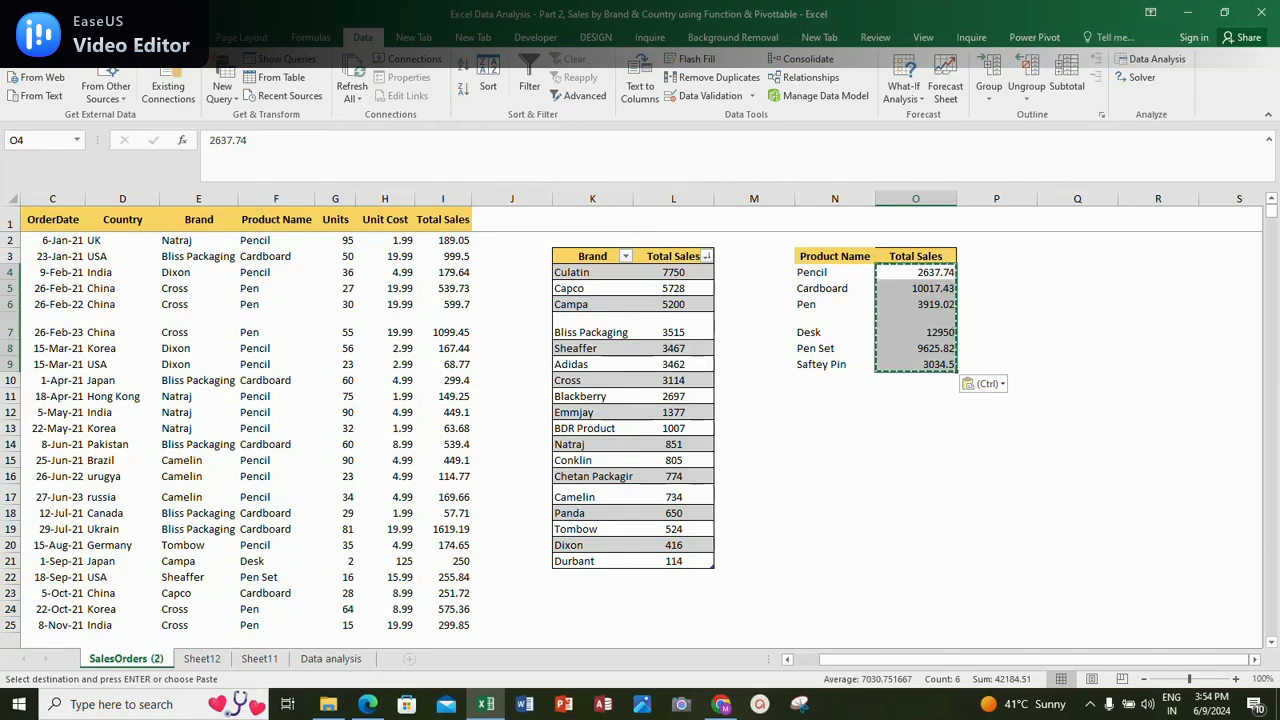
# Center the product totals in O4:O9 and display them without decimal places
pyautogui.click(76, 37)
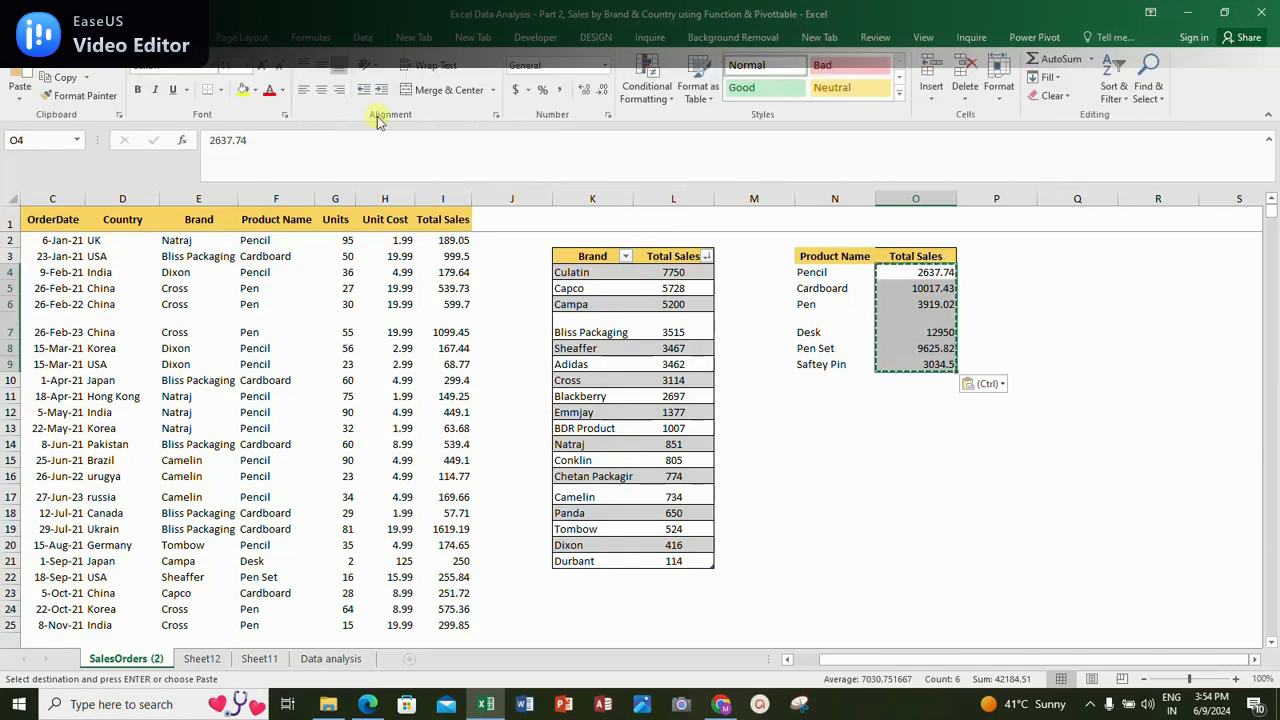
pyautogui.click(321, 90)
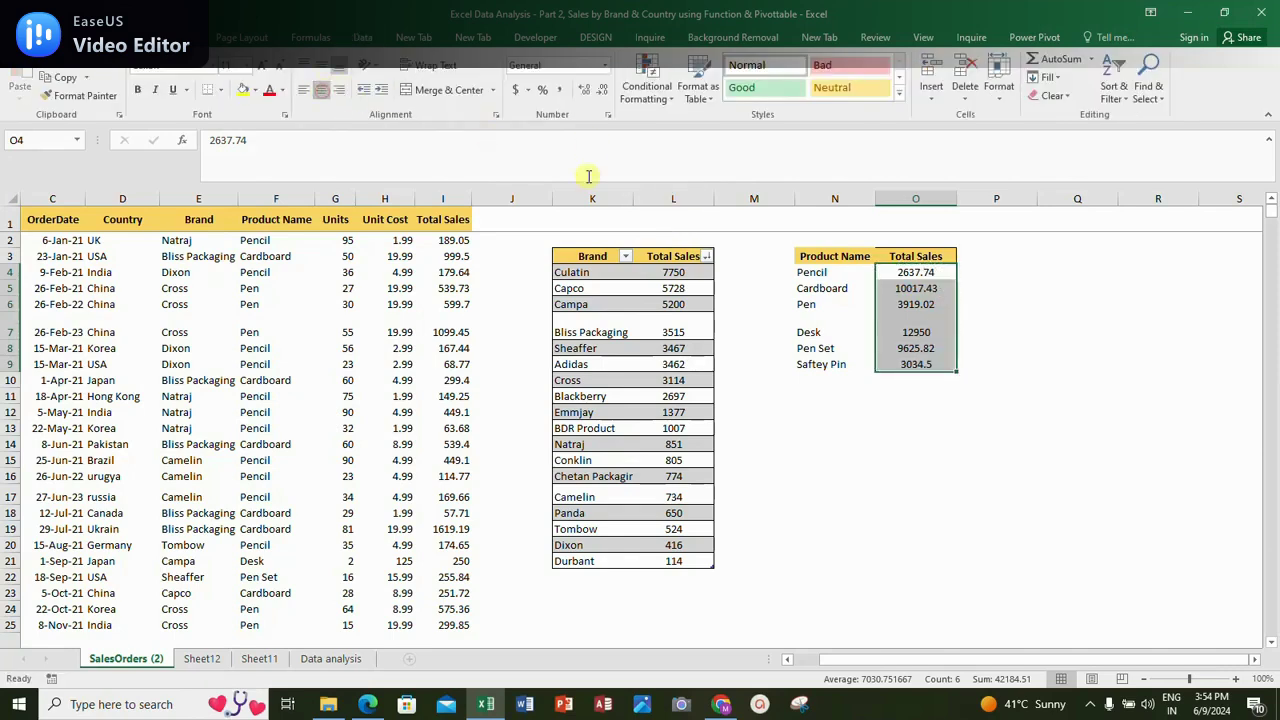
pyautogui.click(604, 90)
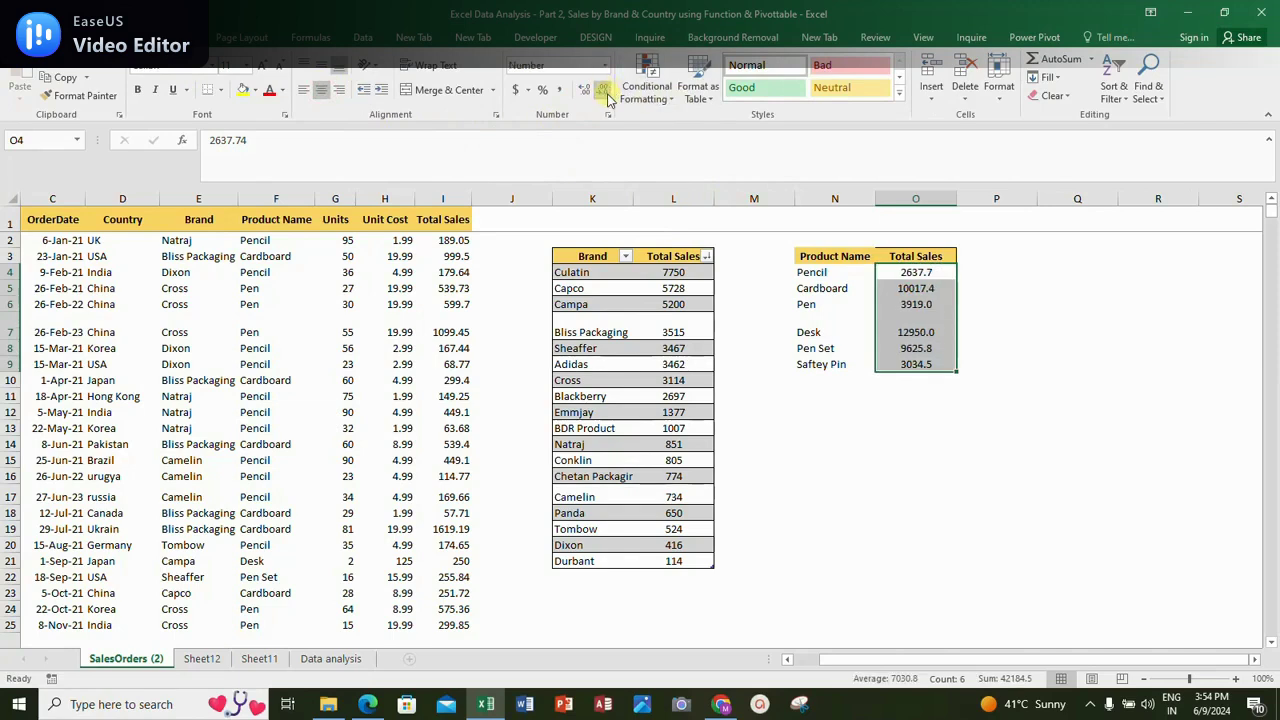
pyautogui.click(600, 91)
pyautogui.moveTo(813, 257); pyautogui.dragTo(904, 364)
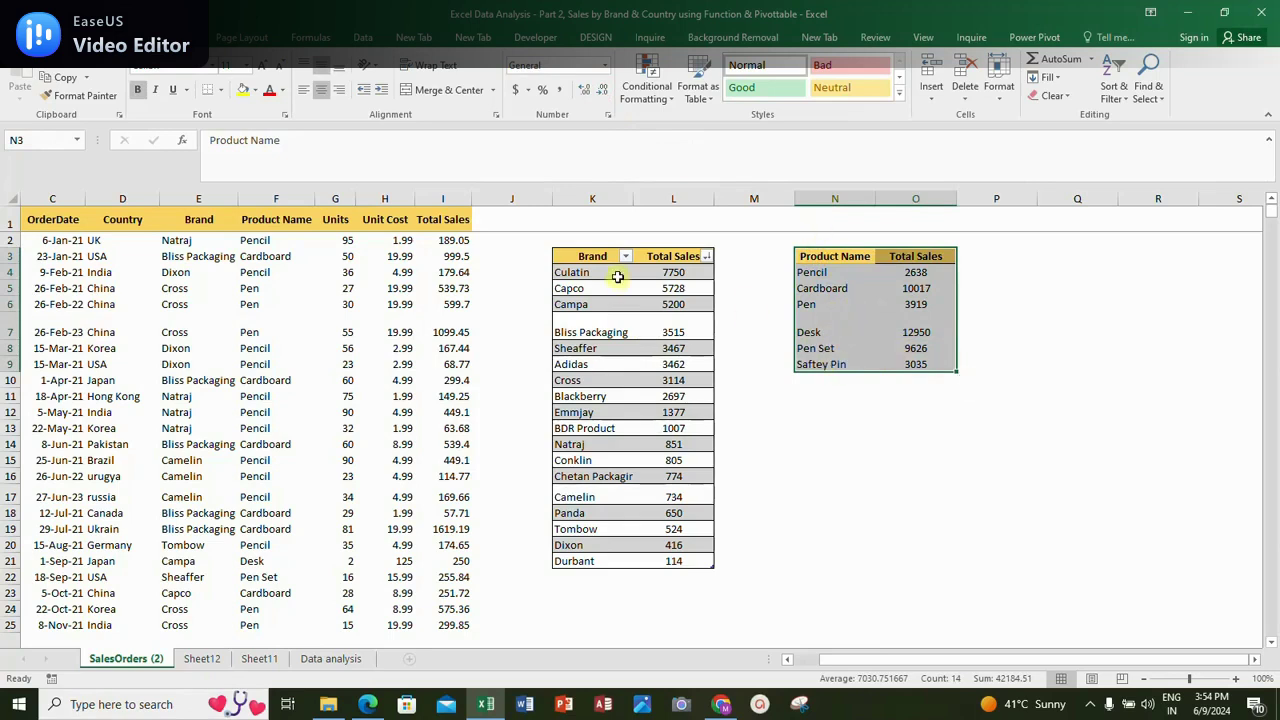
pyautogui.click(858, 276)
pyautogui.moveTo(814, 249); pyautogui.dragTo(918, 382)
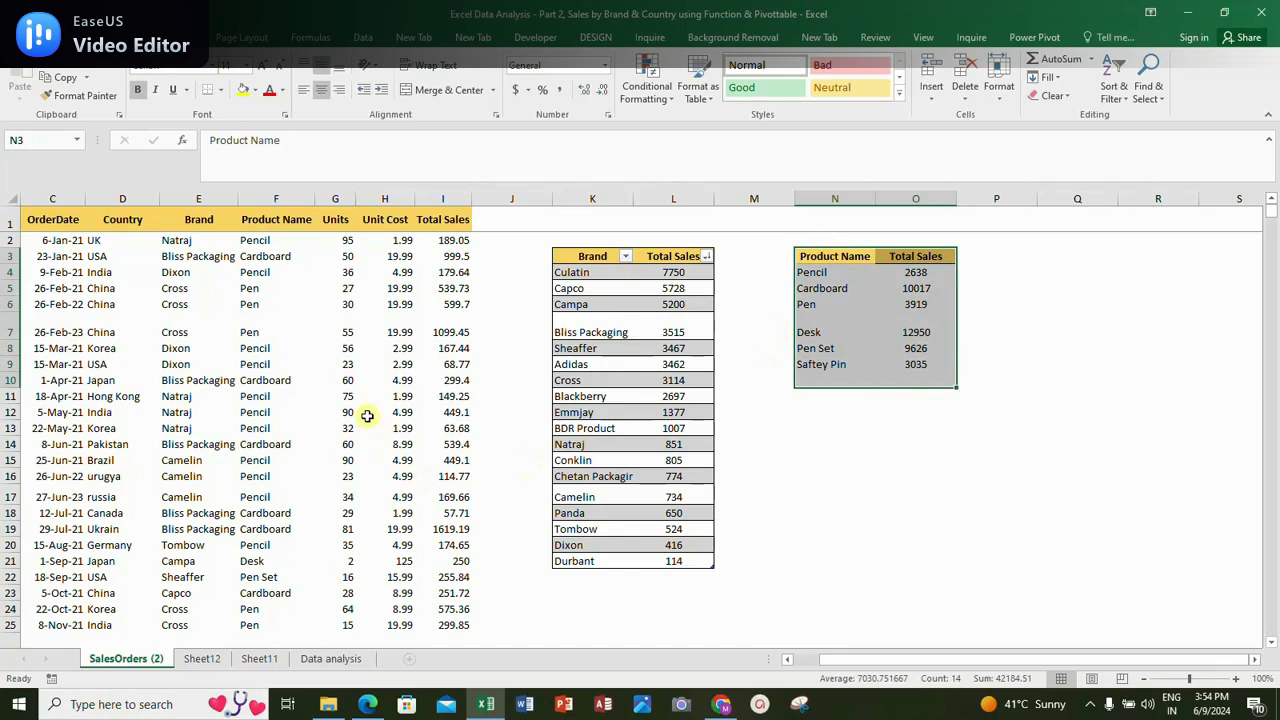
pyautogui.moveTo(52, 219); pyautogui.dragTo(437, 634)
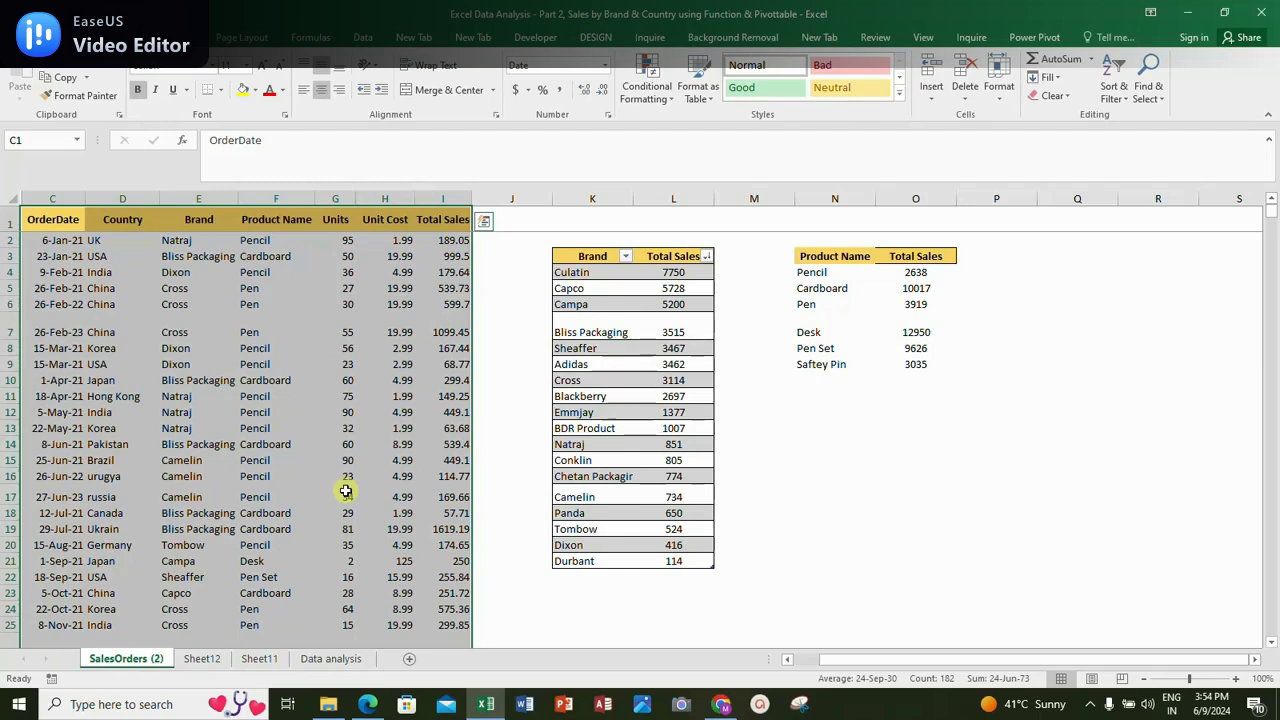
# On Sheet11, replace the Brand row field of the existing pivot table with Product Name, keeping the sum of Total Sales
pyautogui.click(262, 658)
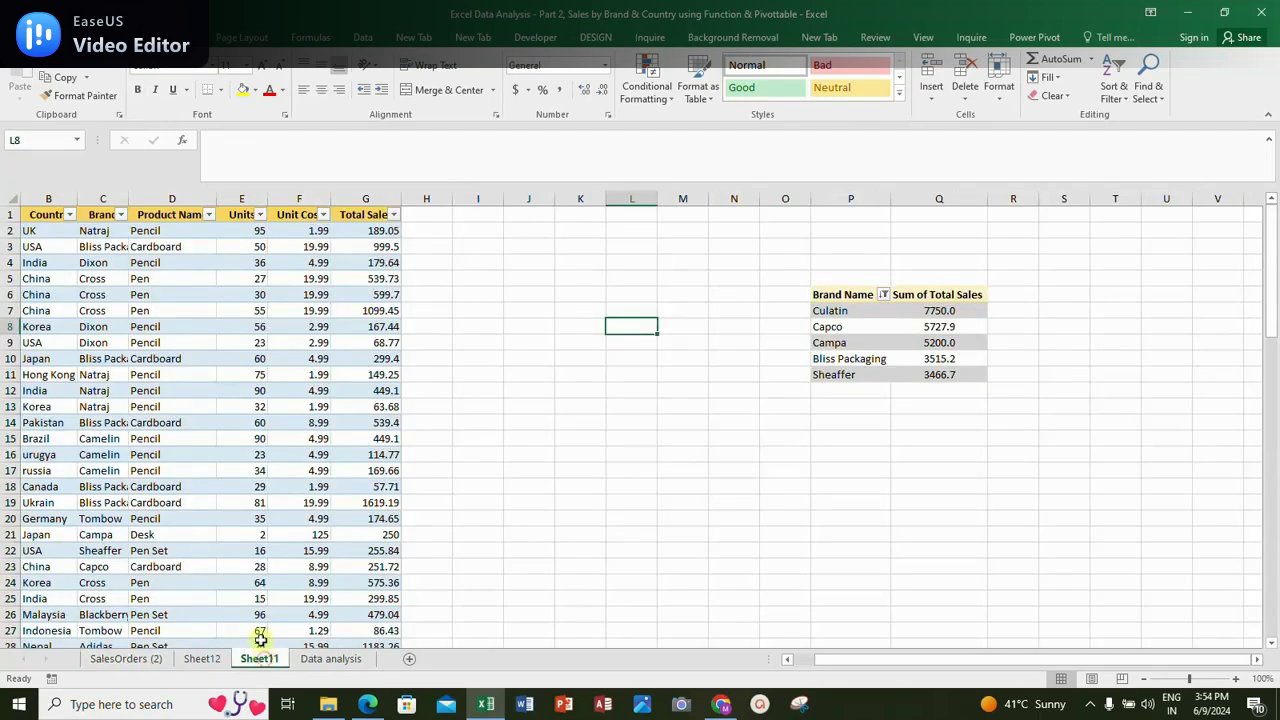
pyautogui.click(110, 247)
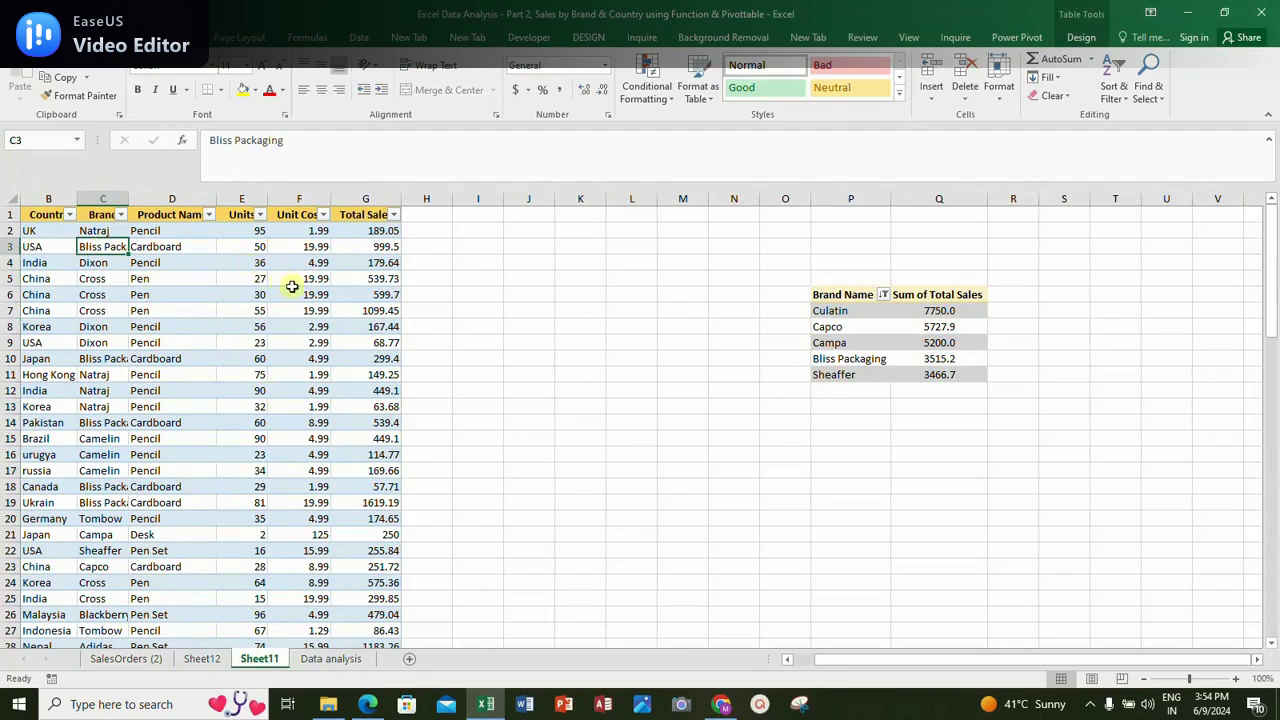
pyautogui.click(362, 220)
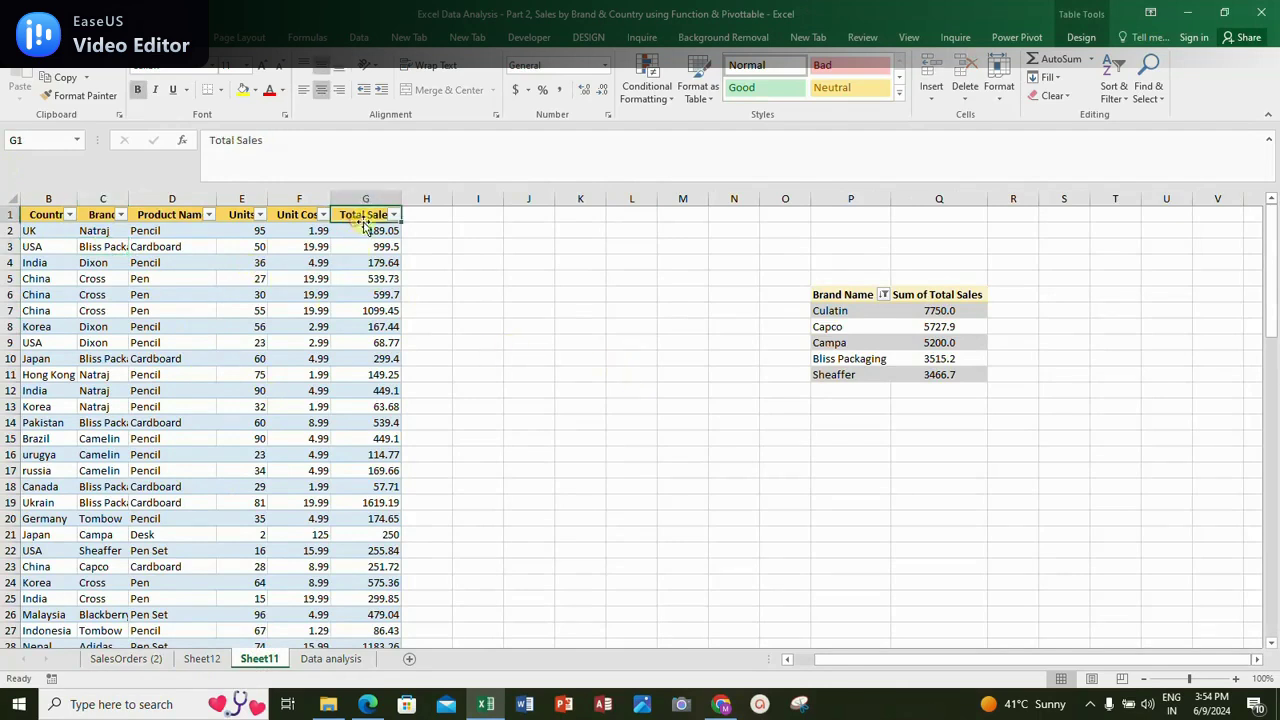
pyautogui.click(845, 294)
pyautogui.click(936, 293)
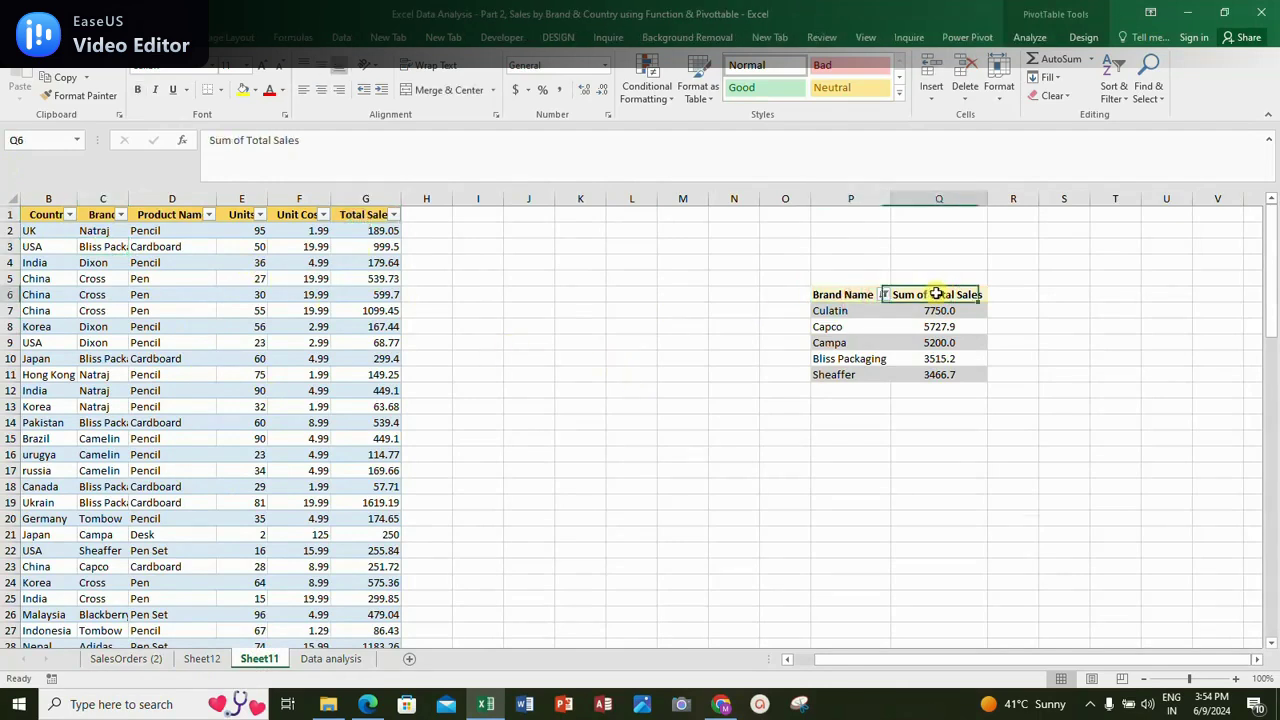
pyautogui.rightClick(937, 294)
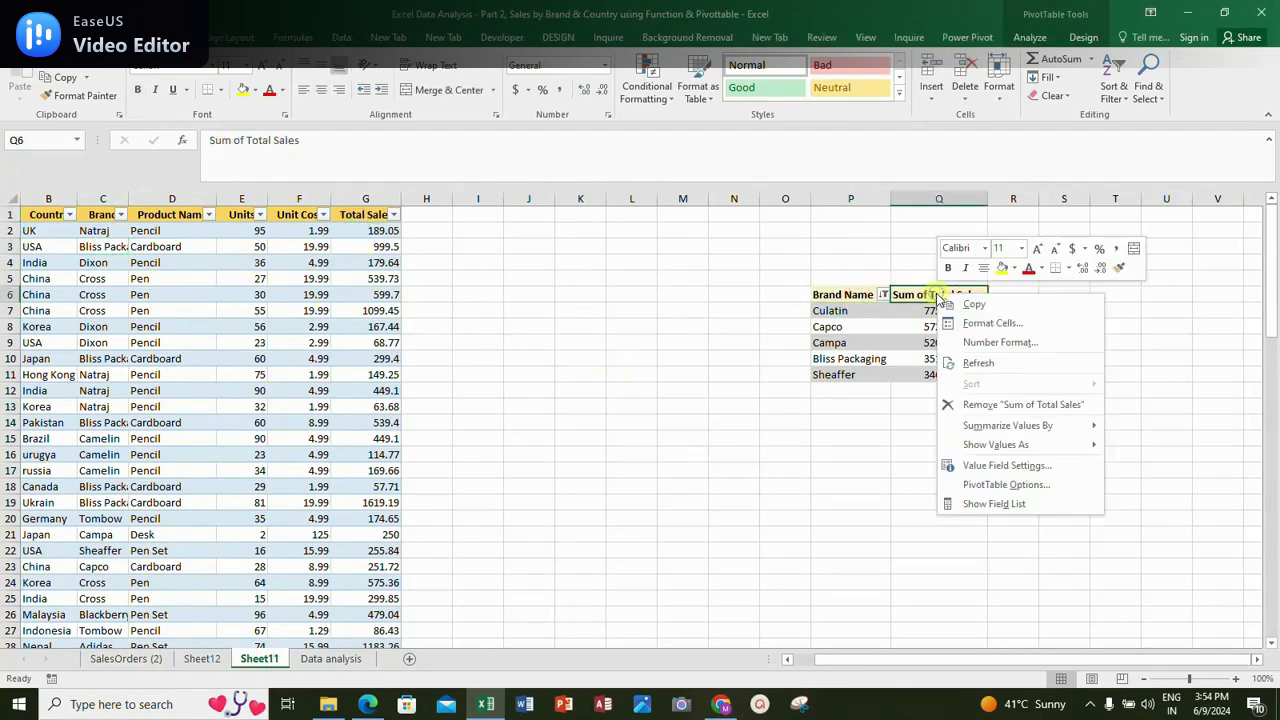
pyautogui.click(994, 504)
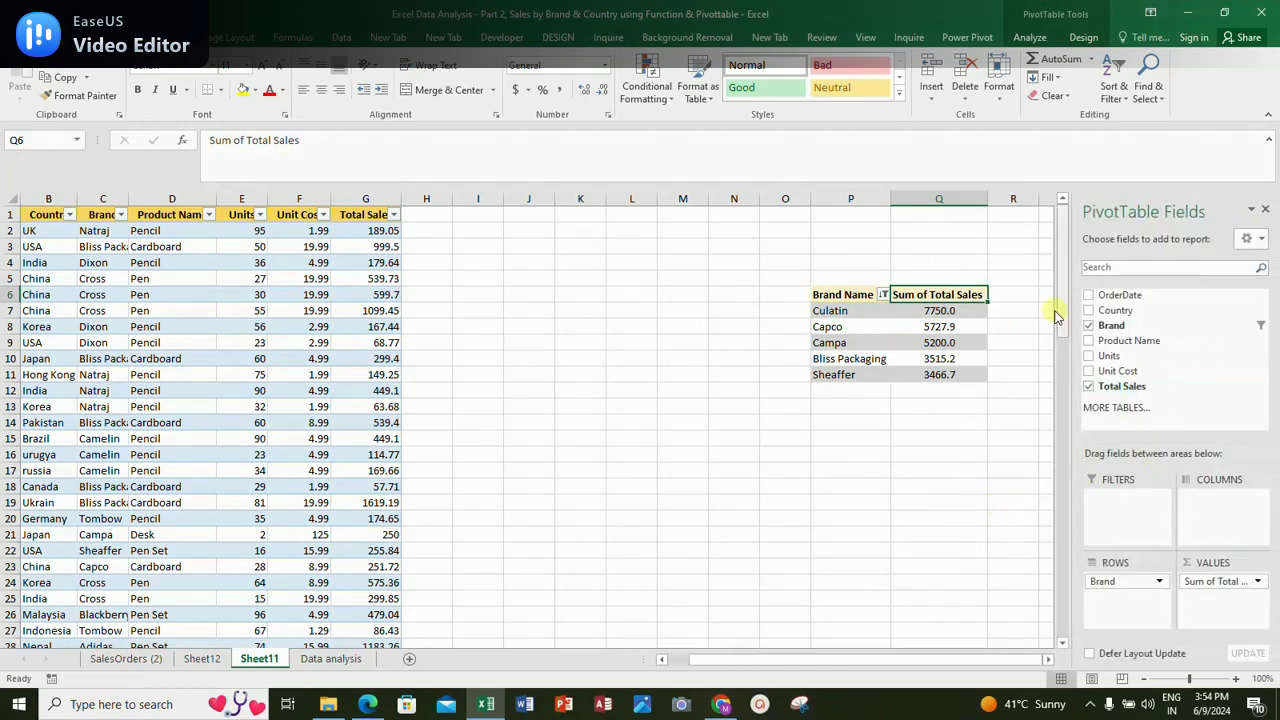
pyautogui.click(1090, 326)
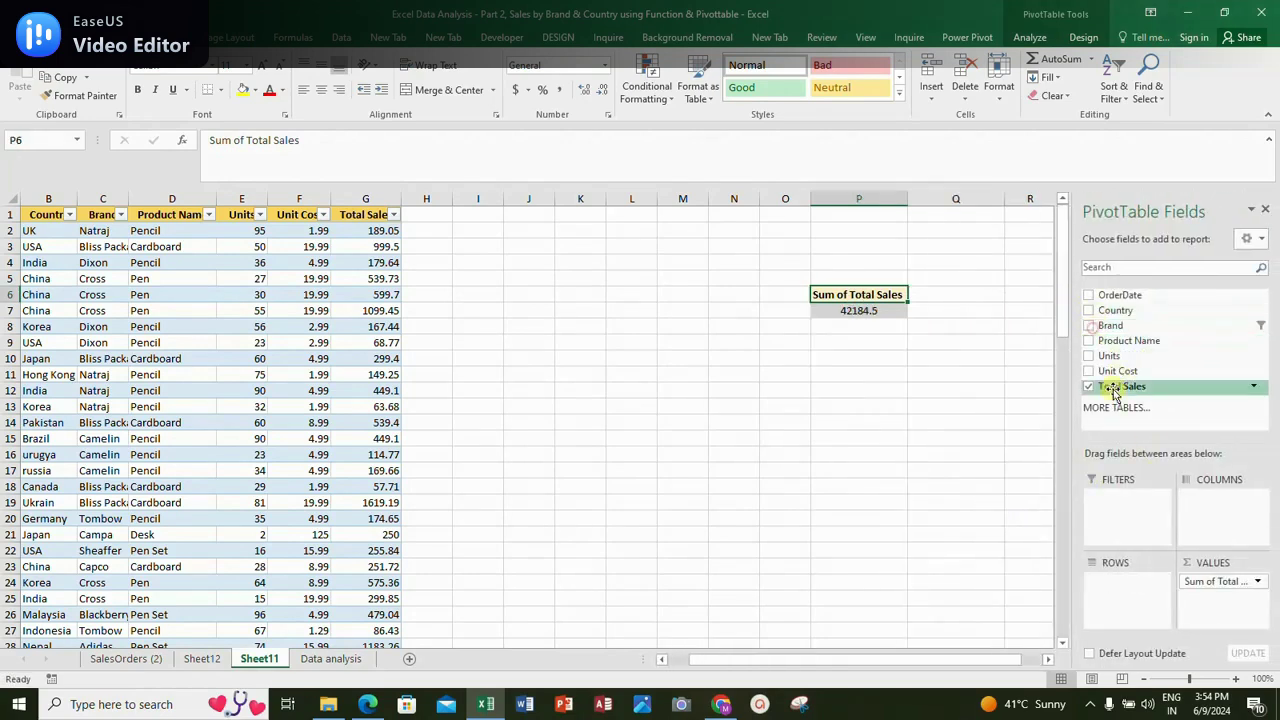
pyautogui.click(1089, 341)
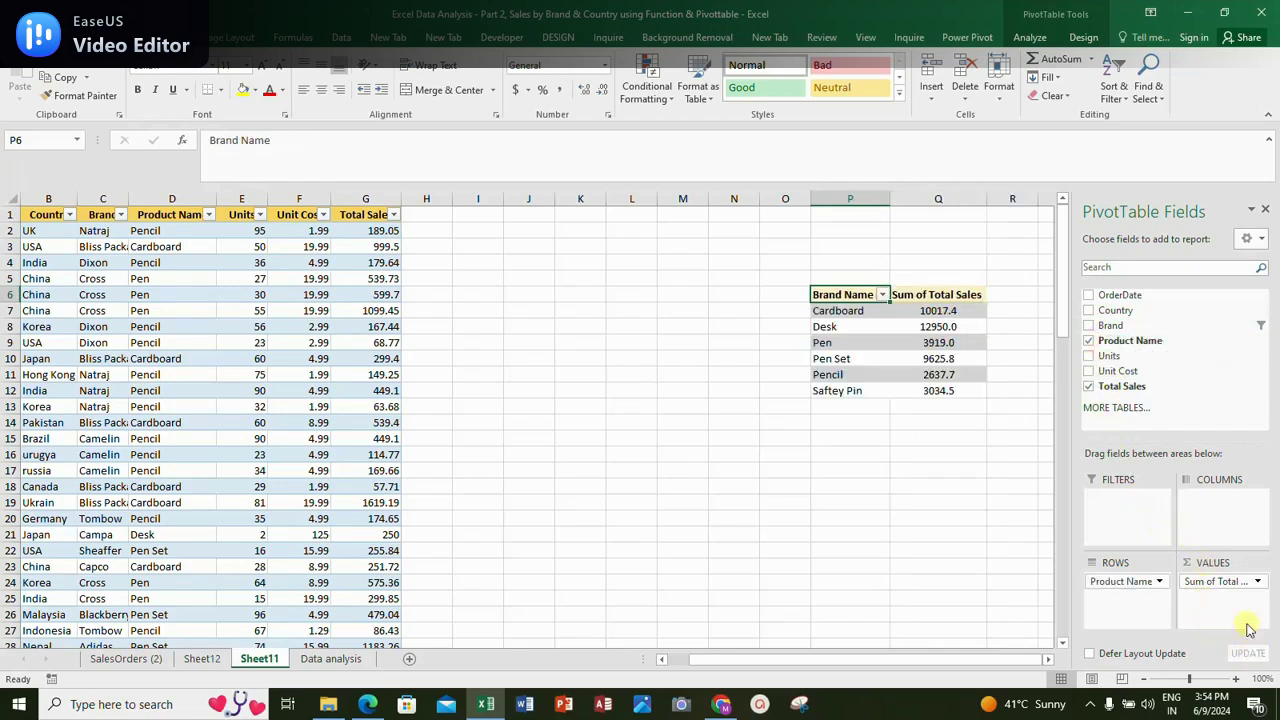
pyautogui.click(1265, 208)
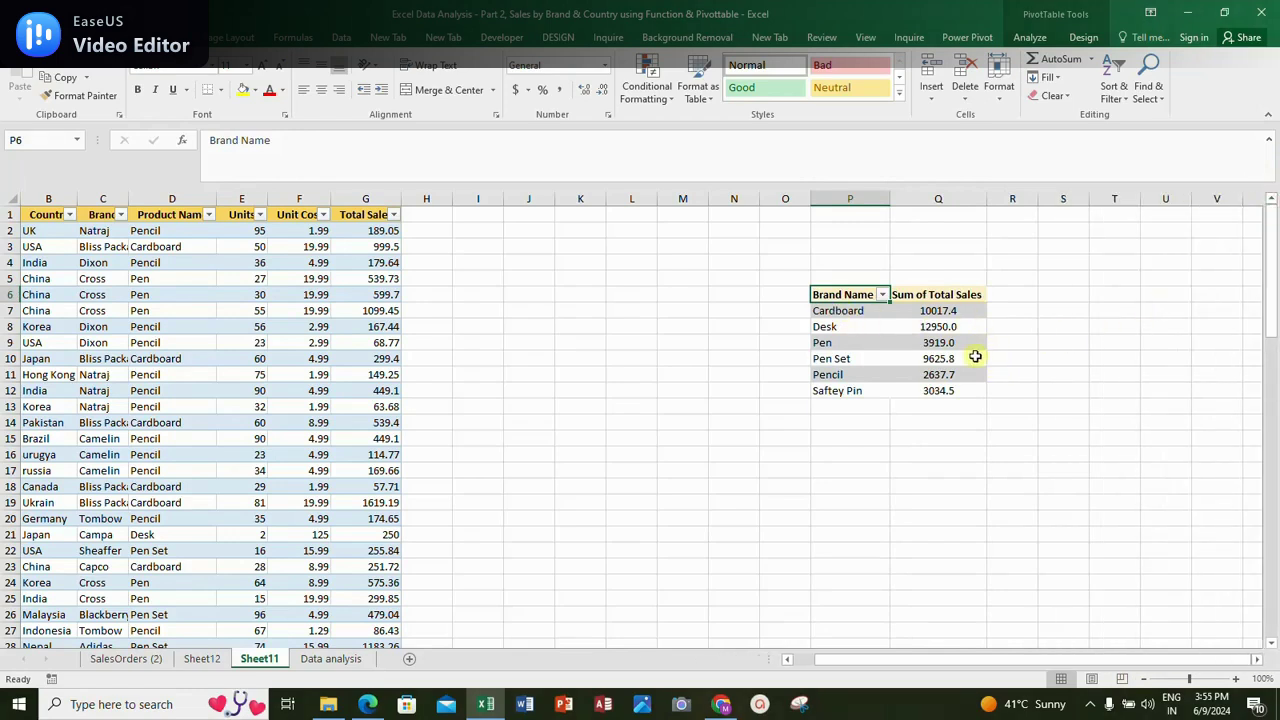
pyautogui.moveTo(975, 358)
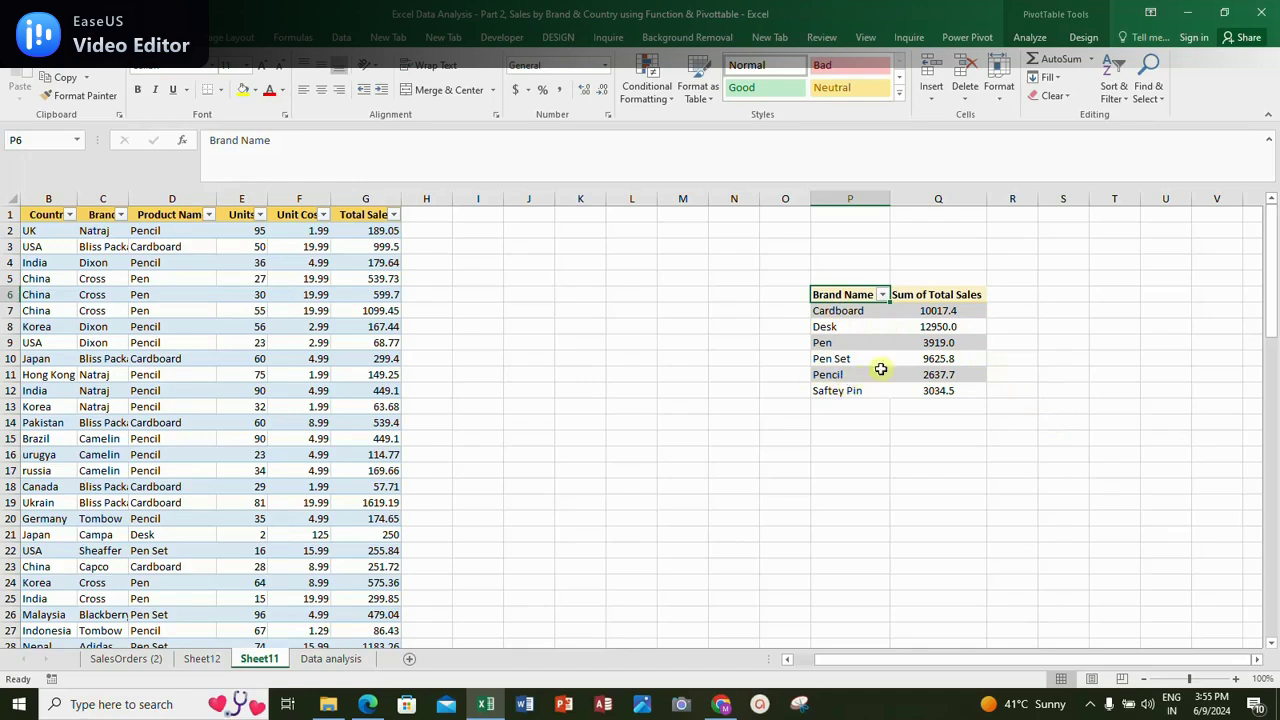
pyautogui.moveTo(898, 328)
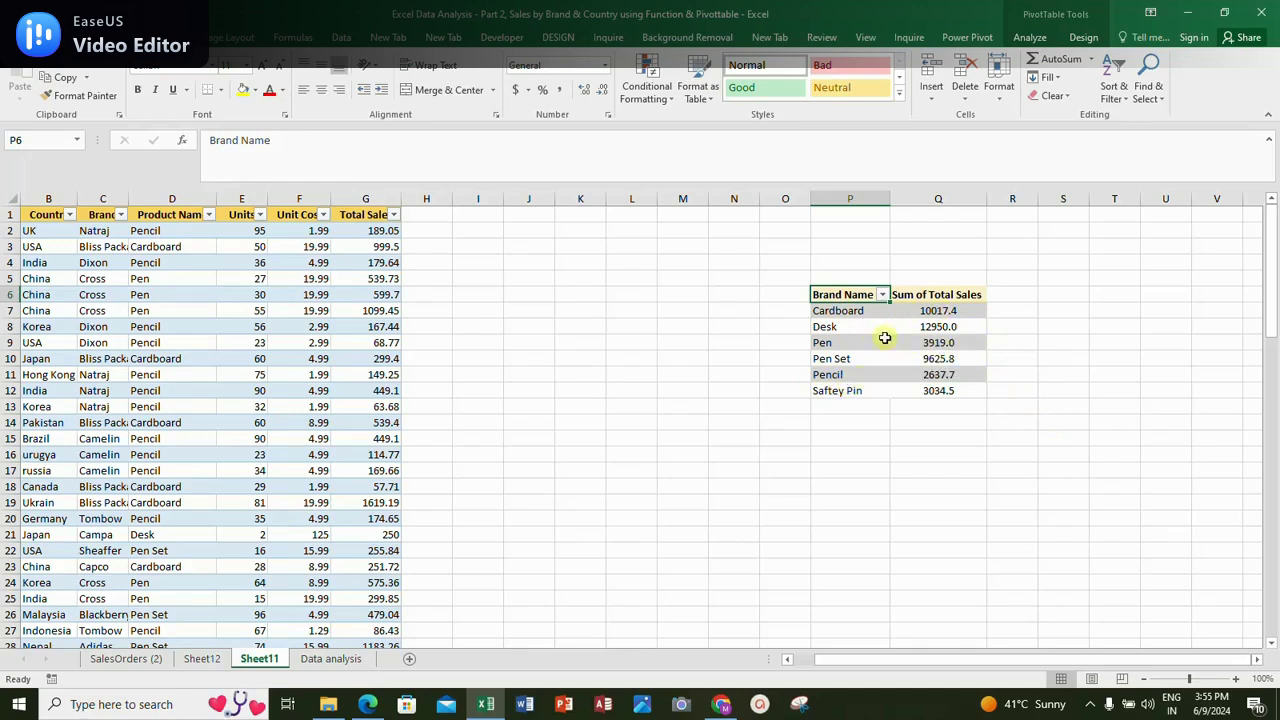
pyautogui.click(1056, 347)
pyautogui.moveTo(850, 296); pyautogui.dragTo(966, 379)
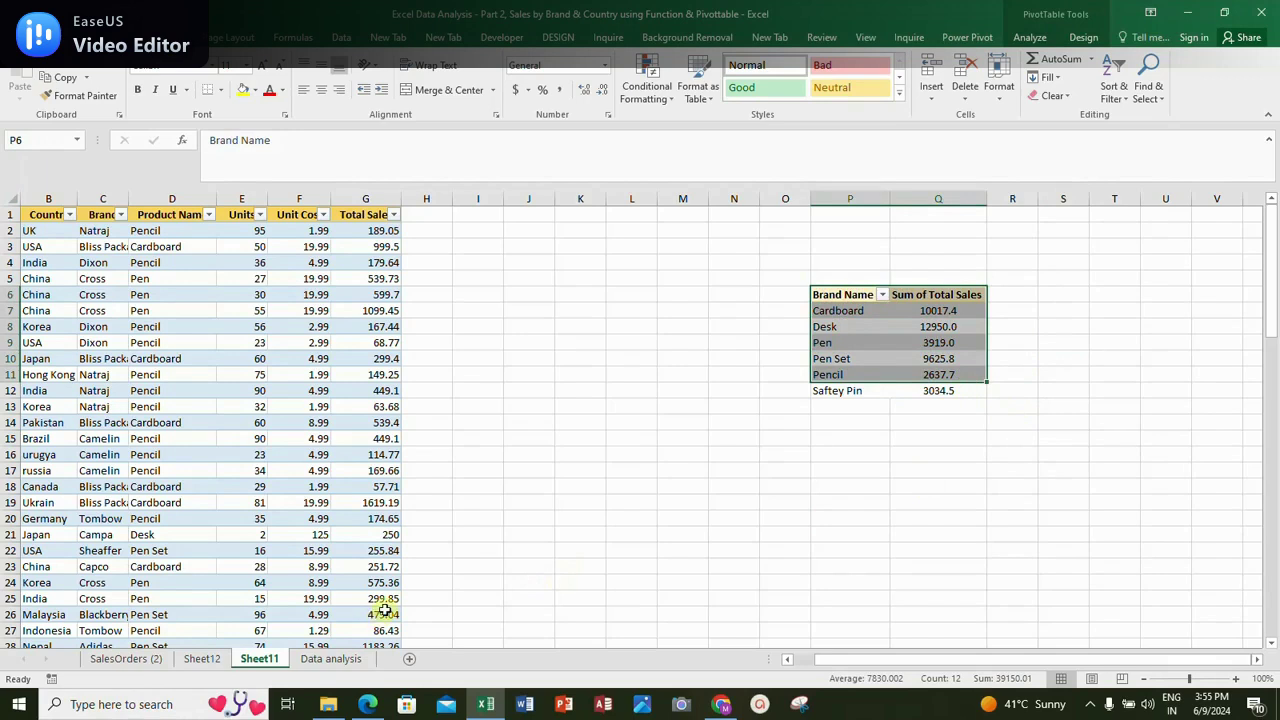
# Enter the title "Pivot Report of Productwise Total sales" in P3, above the pivot table
pyautogui.click(827, 249)
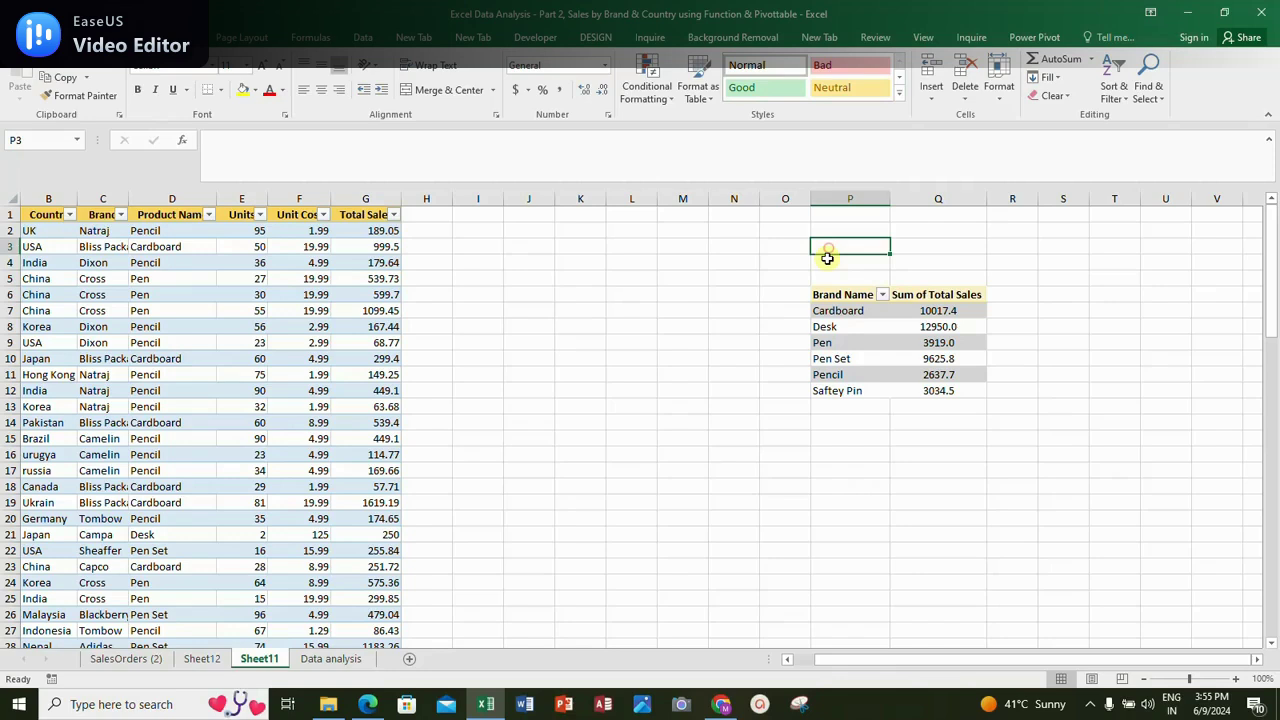
pyautogui.write('Piv')
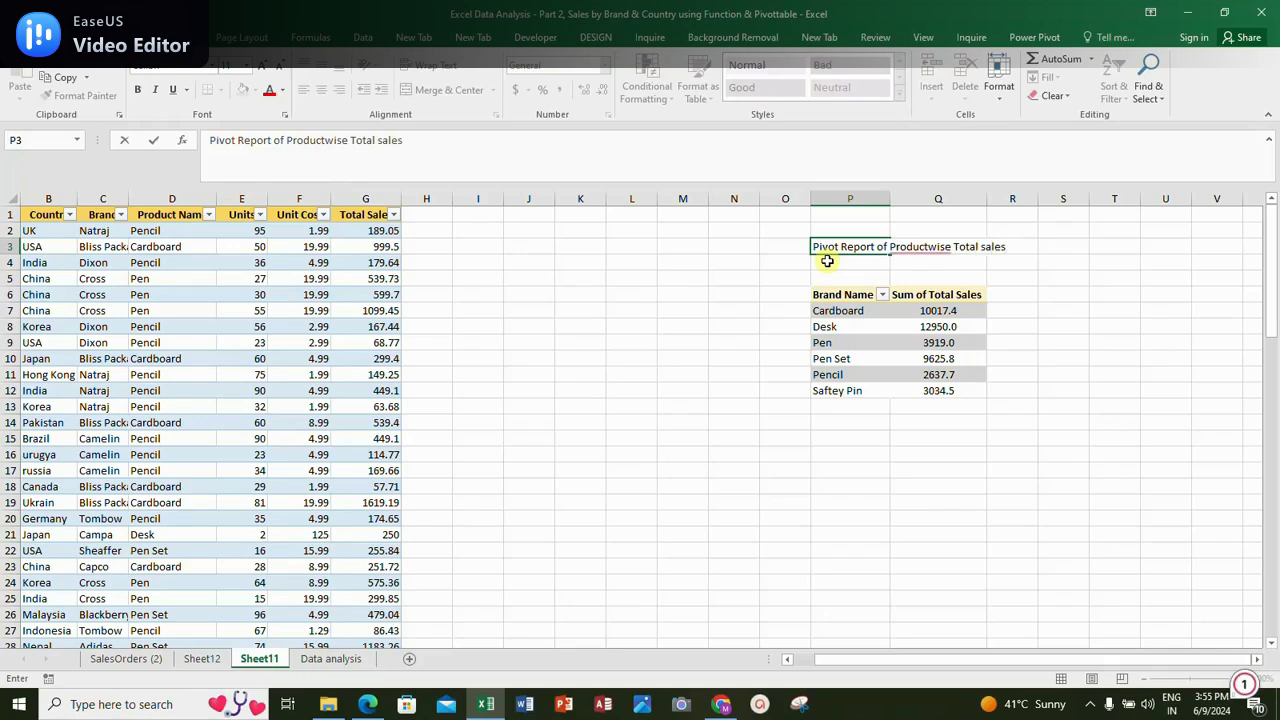
pyautogui.click(1118, 344)
# Rename the pivot table's row header in P6 to Product Name
pyautogui.click(840, 295)
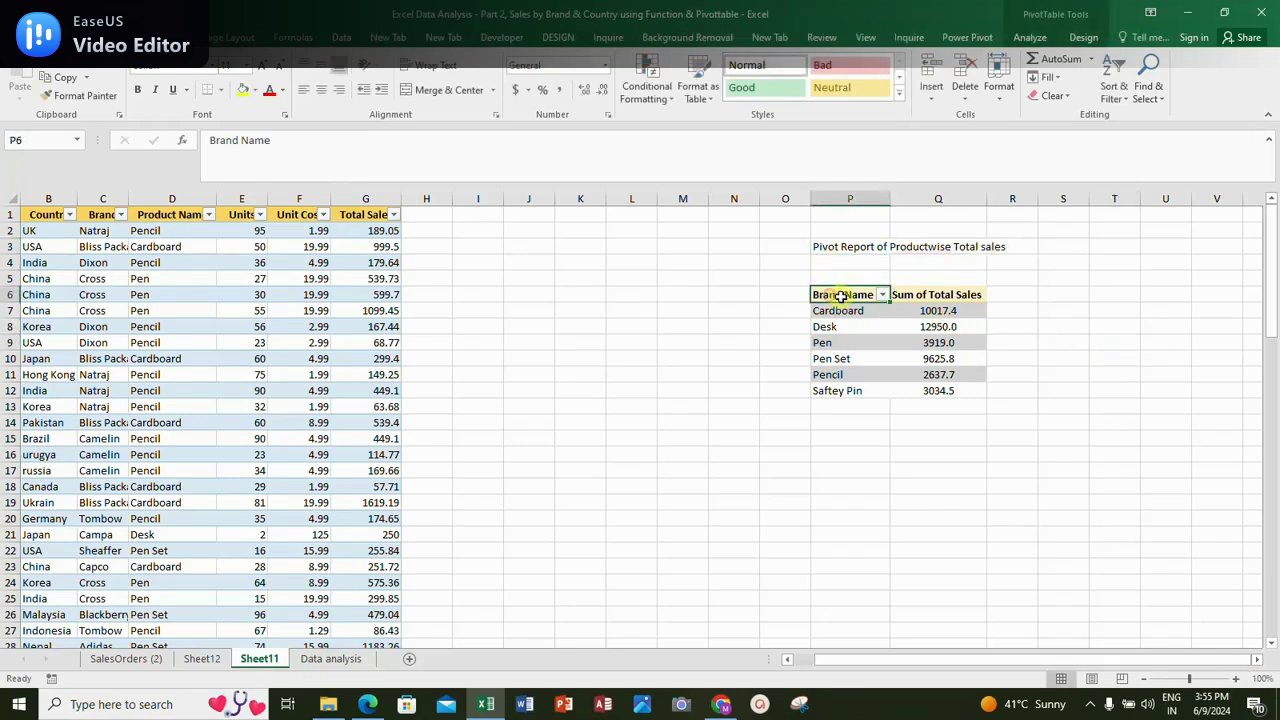
pyautogui.moveTo(271, 140); pyautogui.dragTo(126, 140)
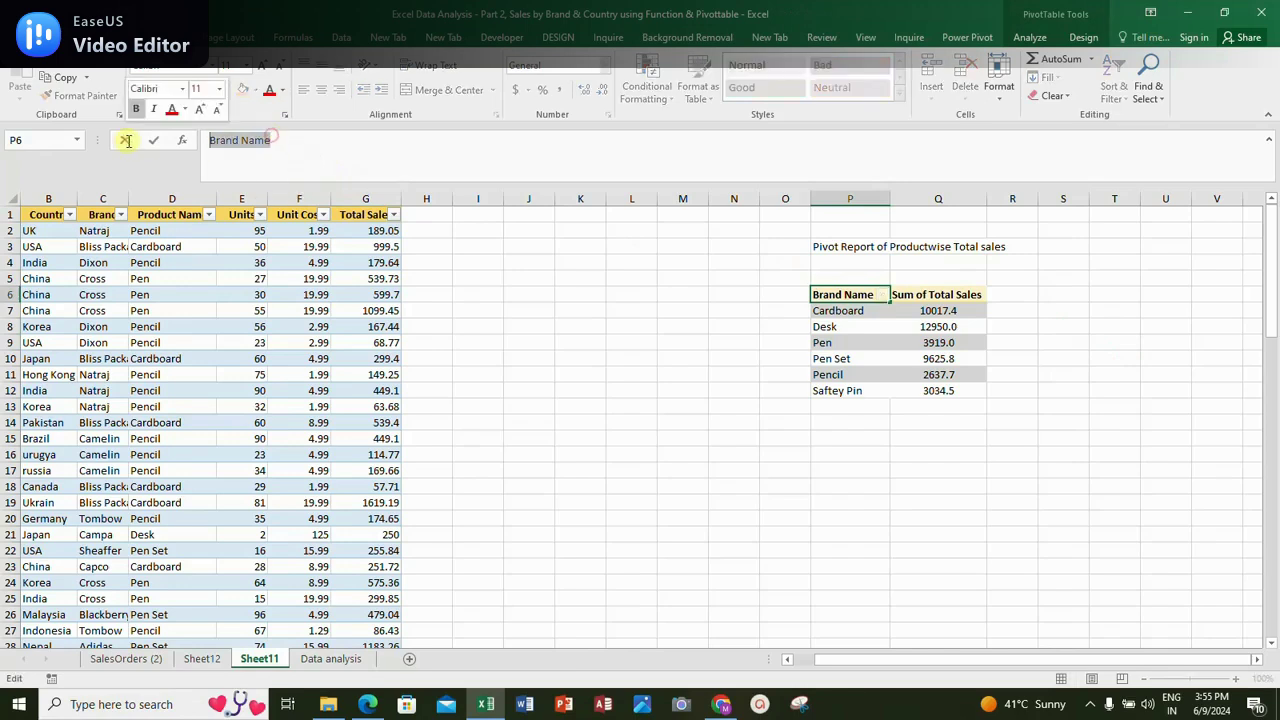
pyautogui.write('Pro')
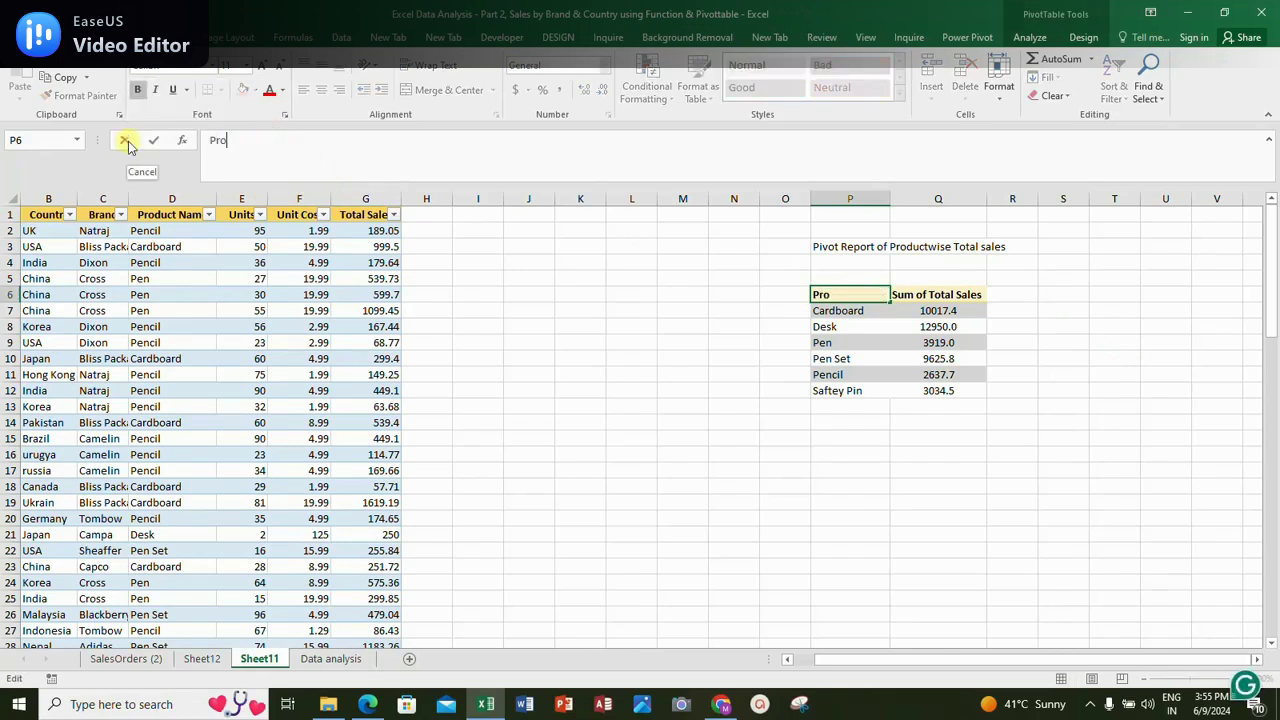
pyautogui.write('duct Name')
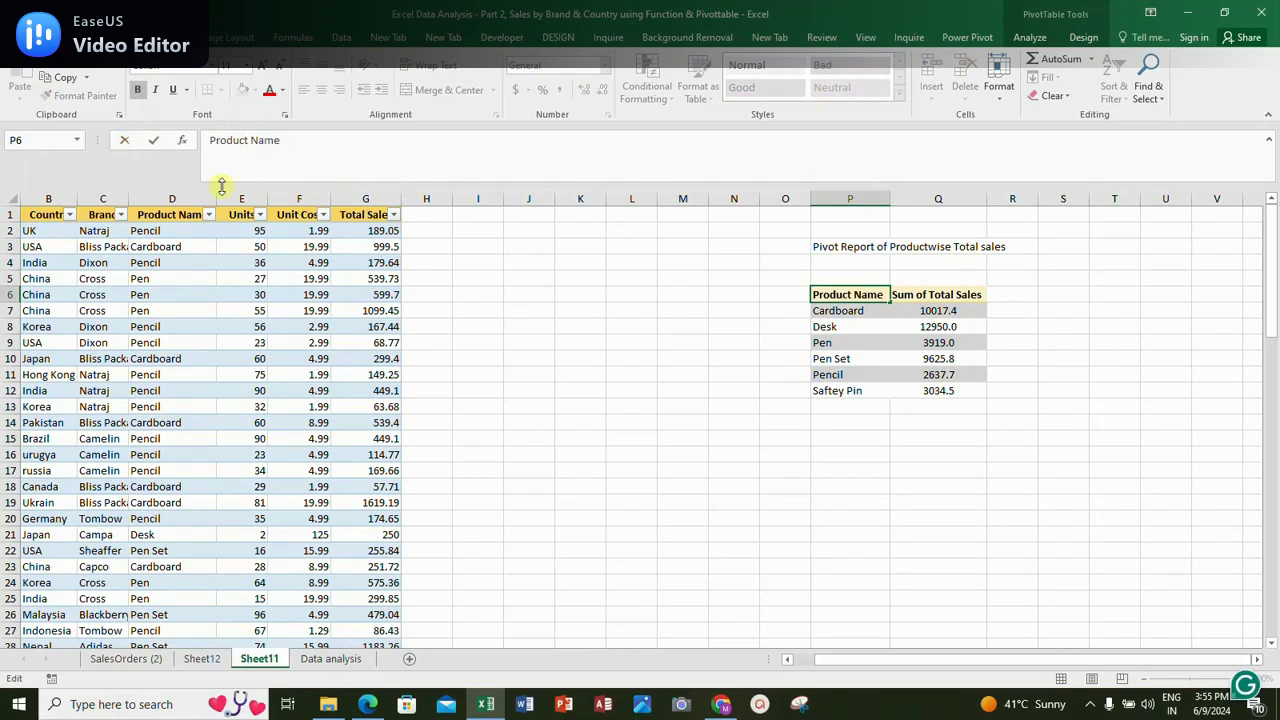
pyautogui.press('Return')
# Copy the whole product pivot table, P6:Q12, and paste it at J6
pyautogui.click(849, 294)
pyautogui.moveTo(899, 310); pyautogui.dragTo(923, 391)
pyautogui.hotkey('ctrl', 'c')
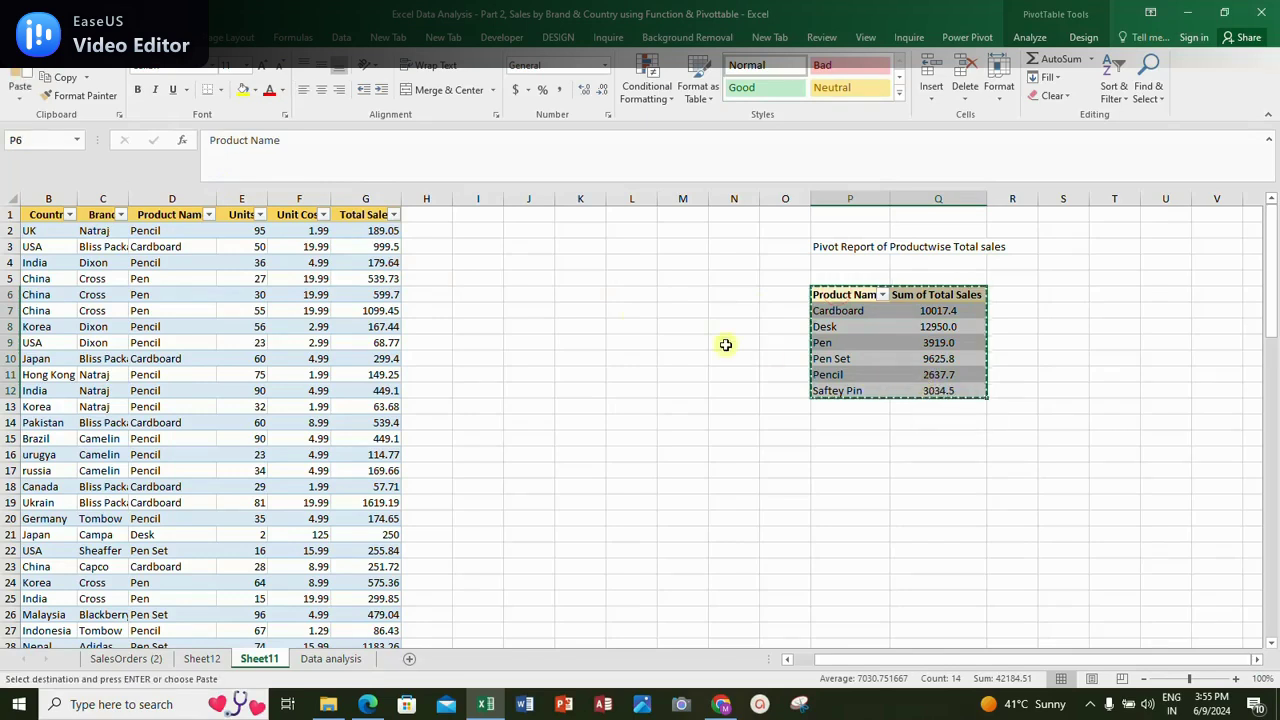
pyautogui.click(520, 296)
pyautogui.hotkey('ctrl', 'v')
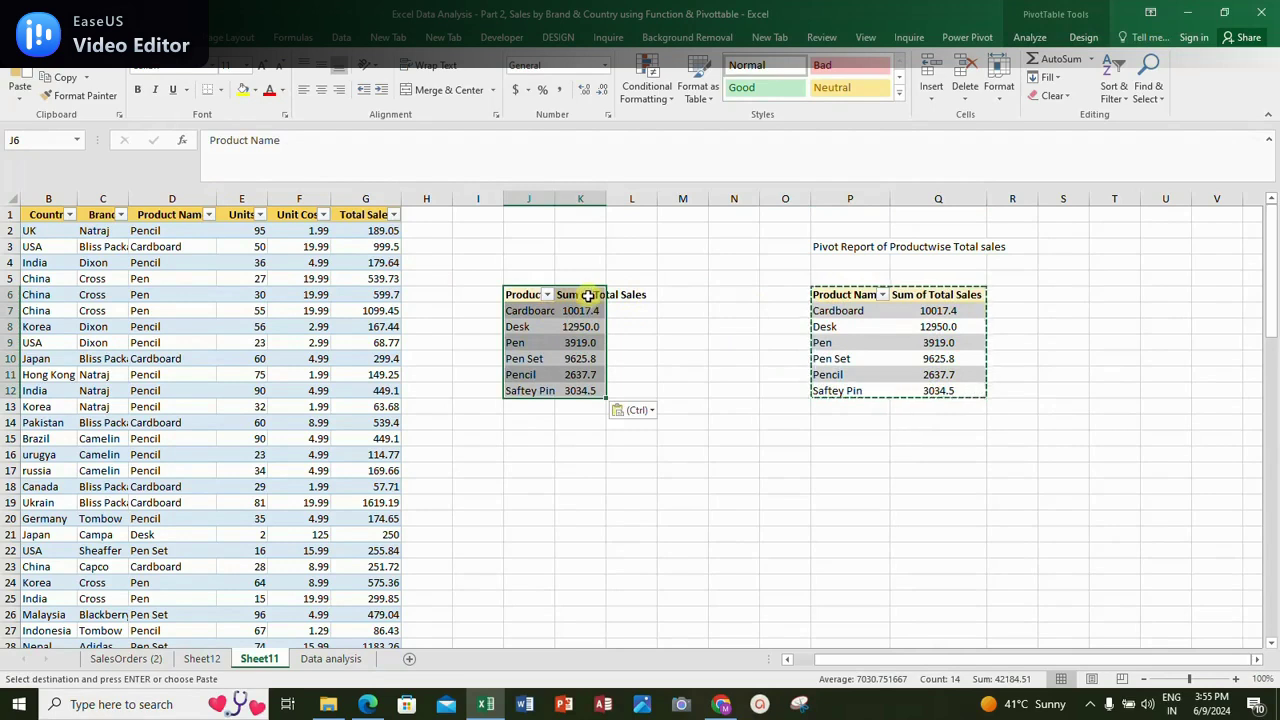
# In the pivot table copy at J6, replace the Product Name row field with Brand
pyautogui.click(588, 296)
pyautogui.rightClick(588, 296)
pyautogui.click(628, 506)
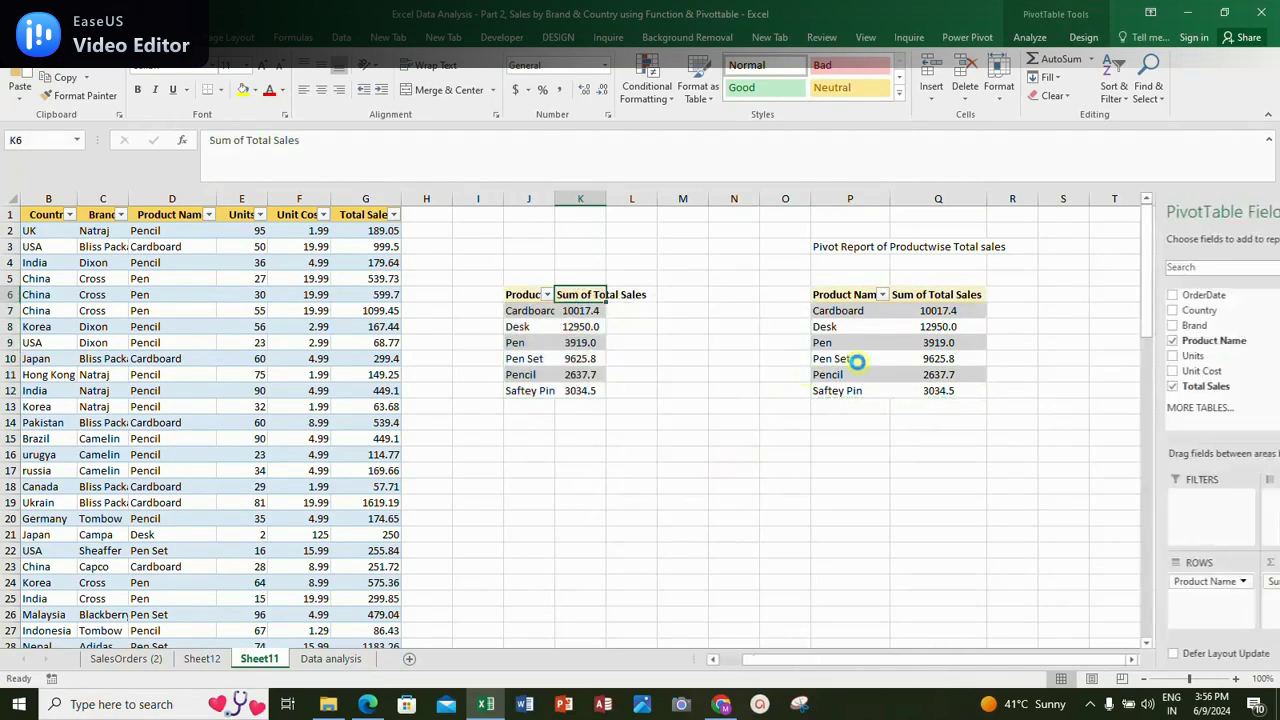
pyautogui.click(1090, 340)
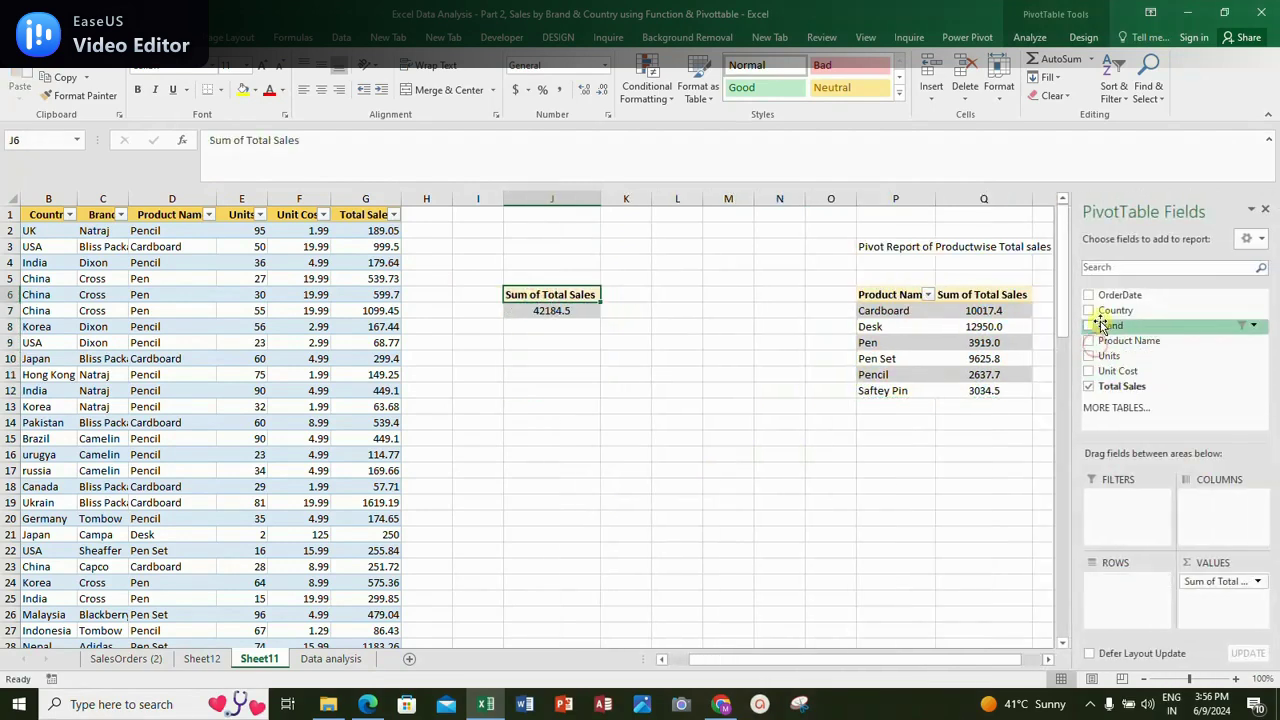
pyautogui.click(1089, 325)
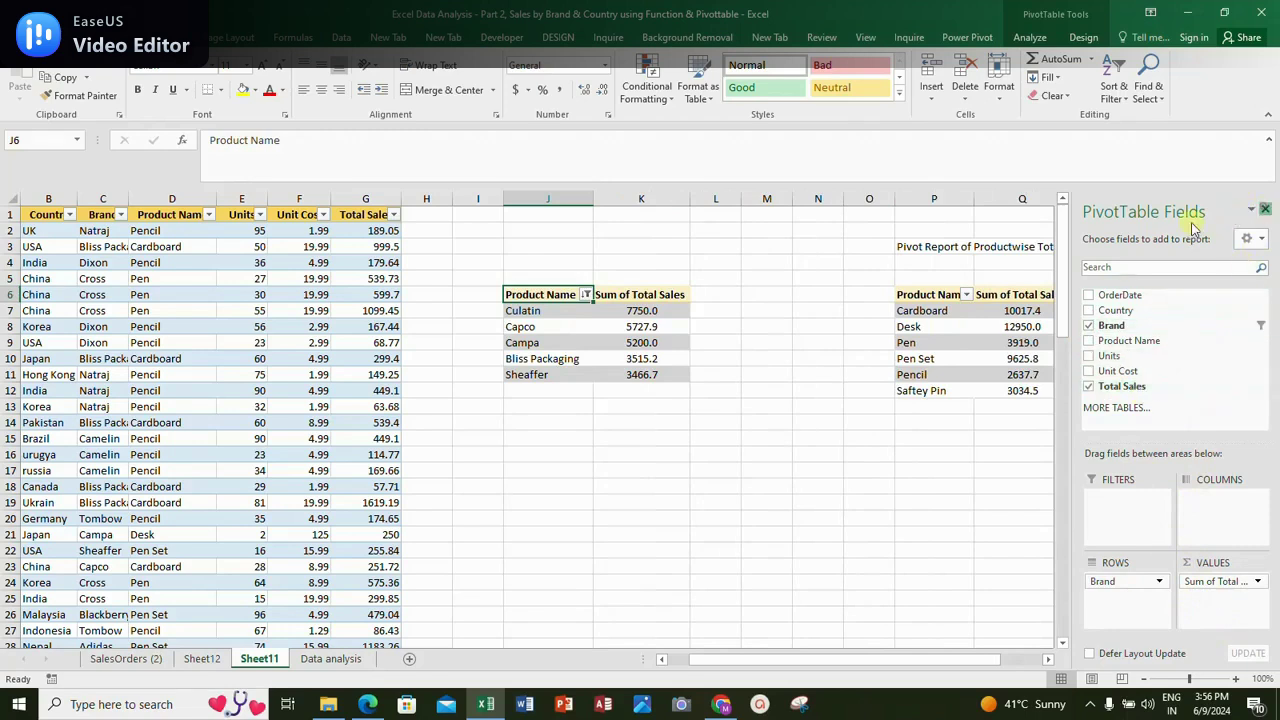
pyautogui.click(1265, 209)
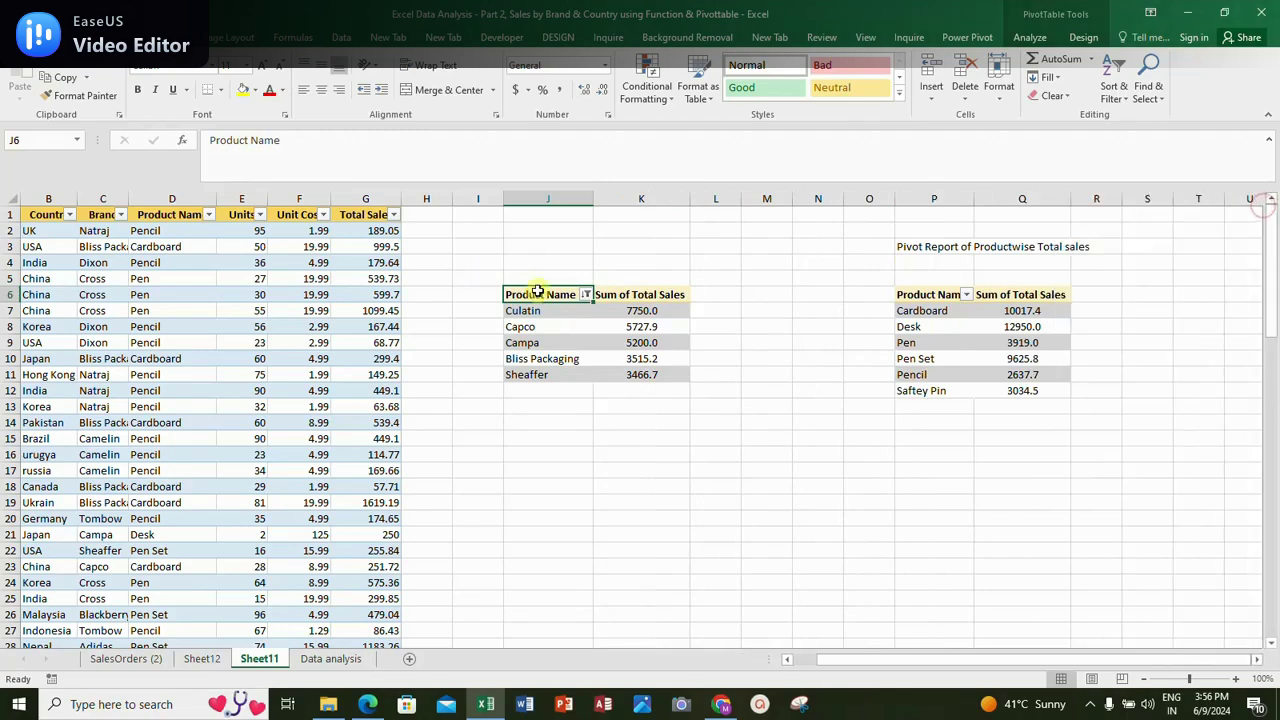
# Rename the row header of the copied pivot table in J6 to Brand Name
pyautogui.doubleClick(249, 140)
pyautogui.write('Brand')
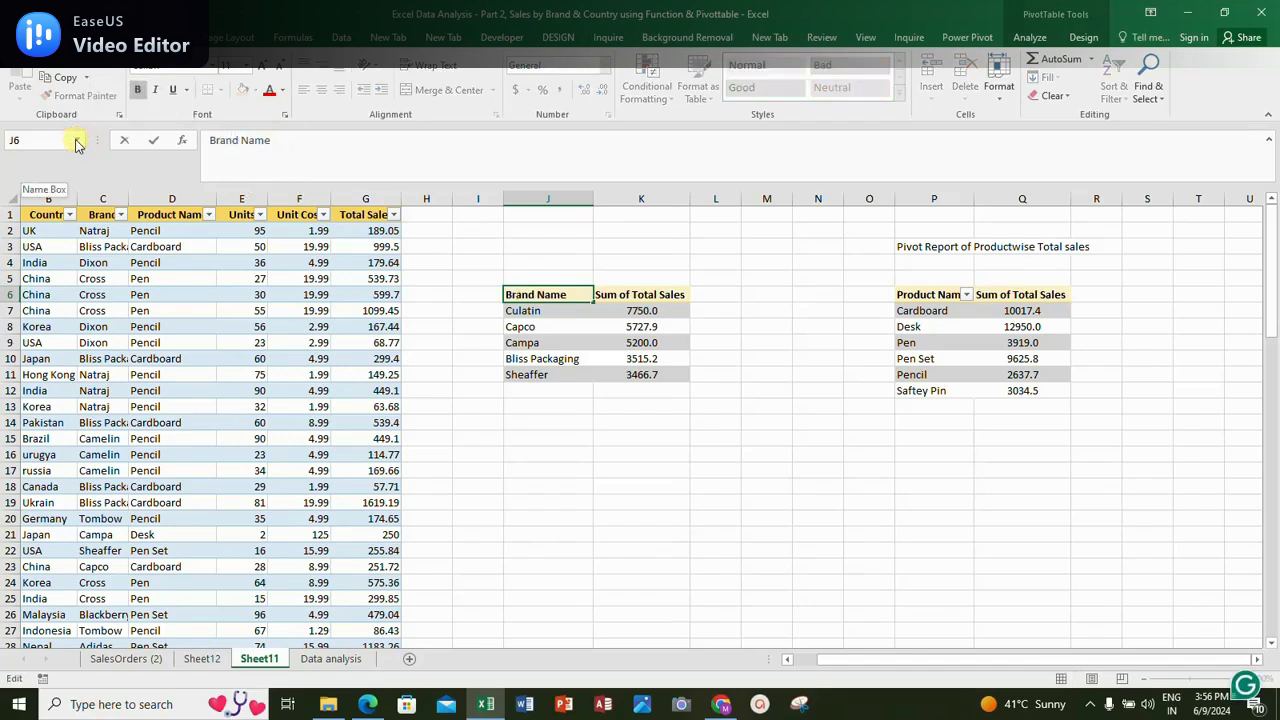
pyautogui.press('Return')
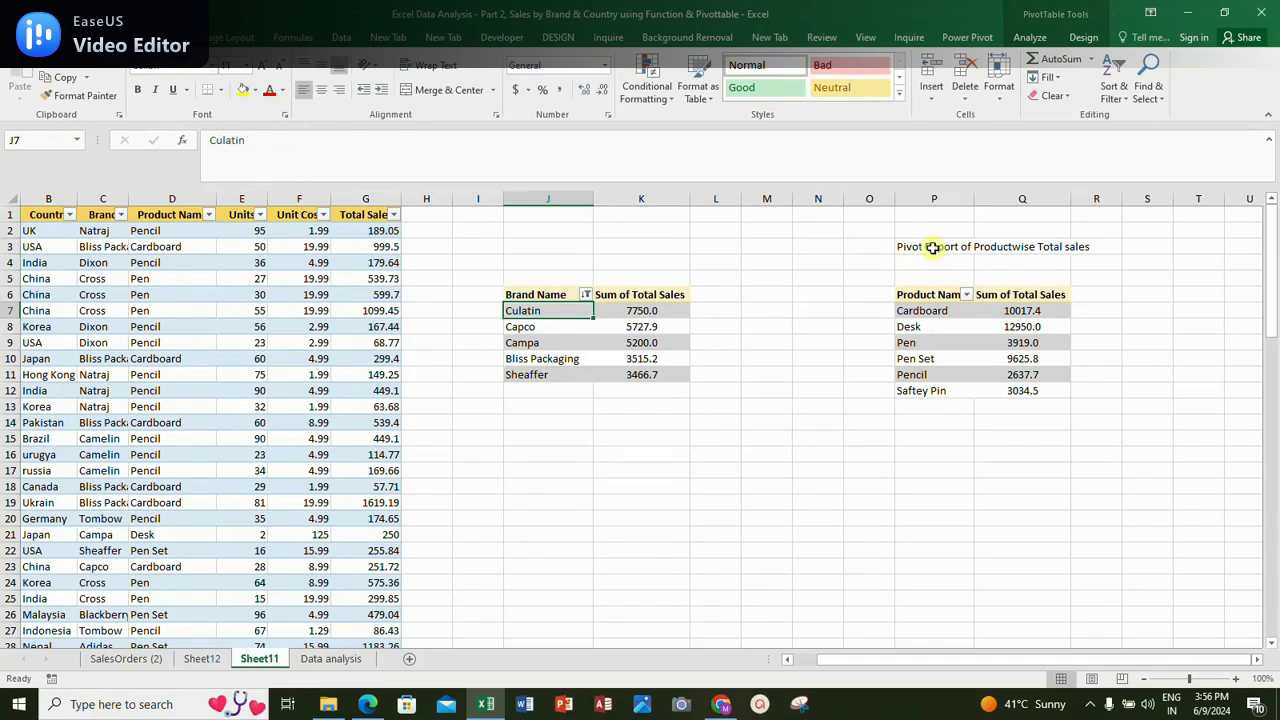
# Copy the report title from P3 to J3, above the brand pivot table
pyautogui.click(932, 248)
pyautogui.hotkey('ctrl', 'c')
pyautogui.click(549, 246)
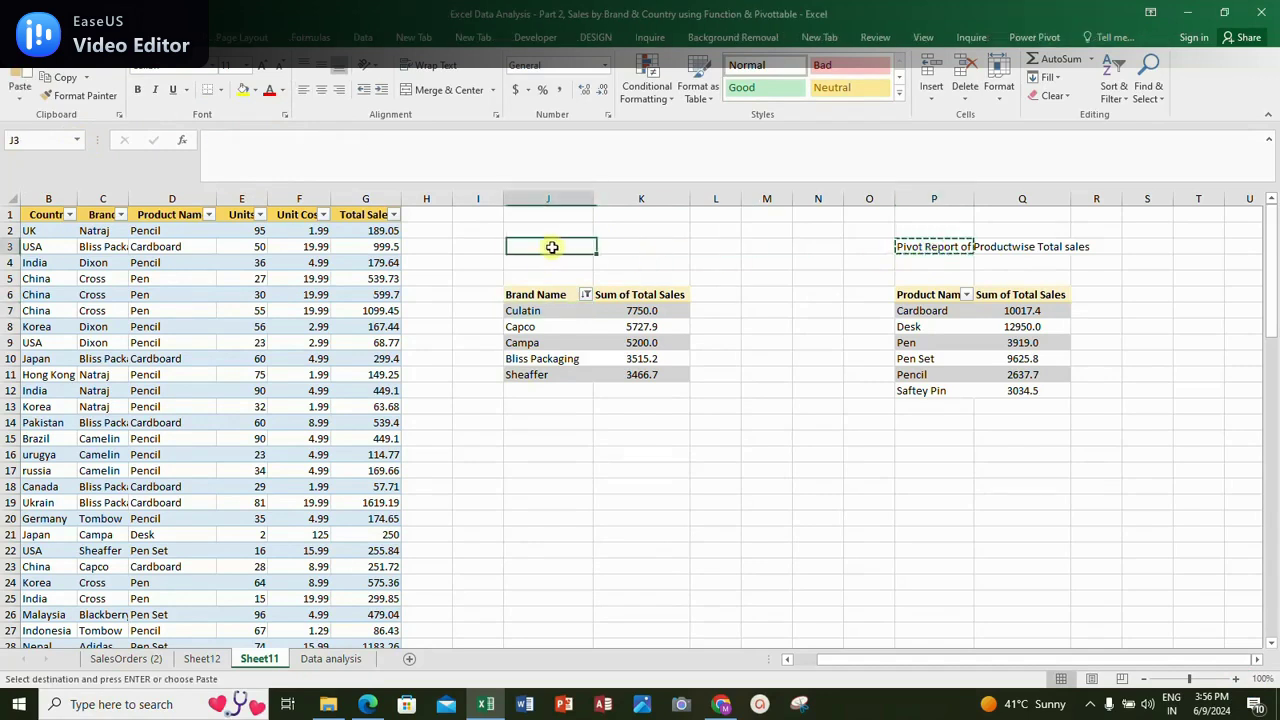
pyautogui.hotkey('ctrl', 'v')
# Change the title in J3 to "Pivot Report of Brandwise Total sales"
pyautogui.click(348, 140)
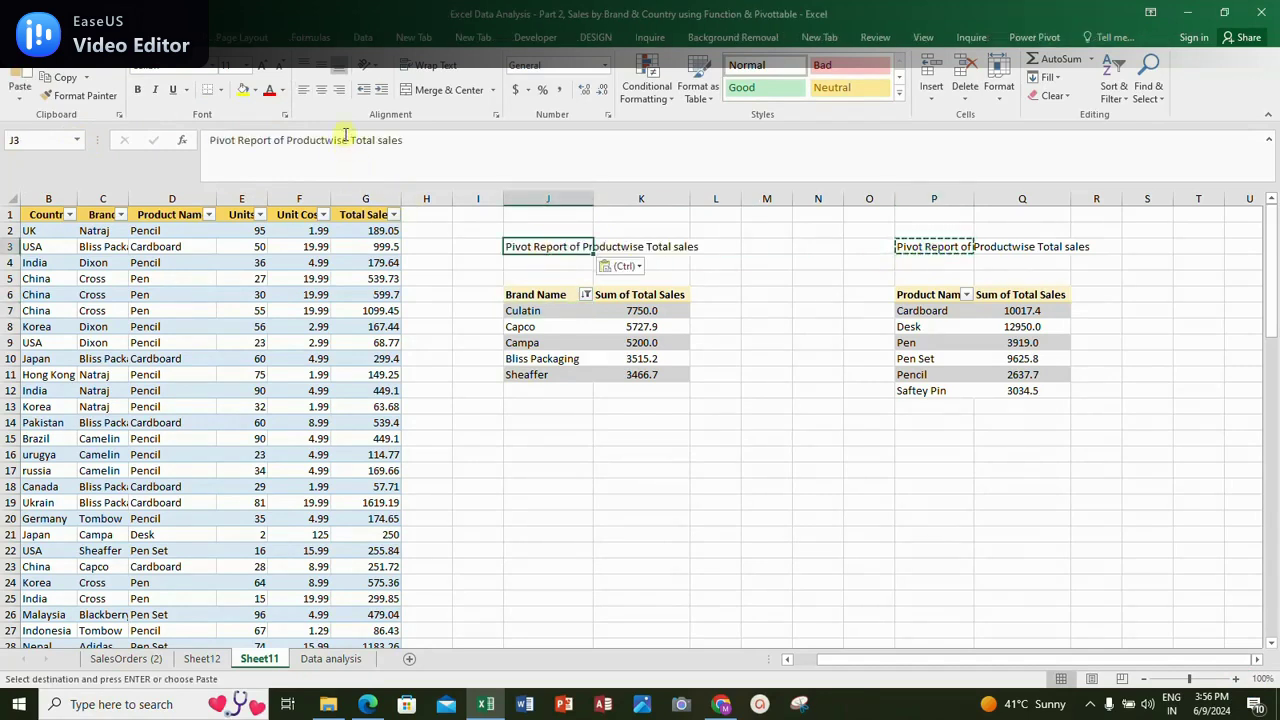
pyautogui.click(328, 140)
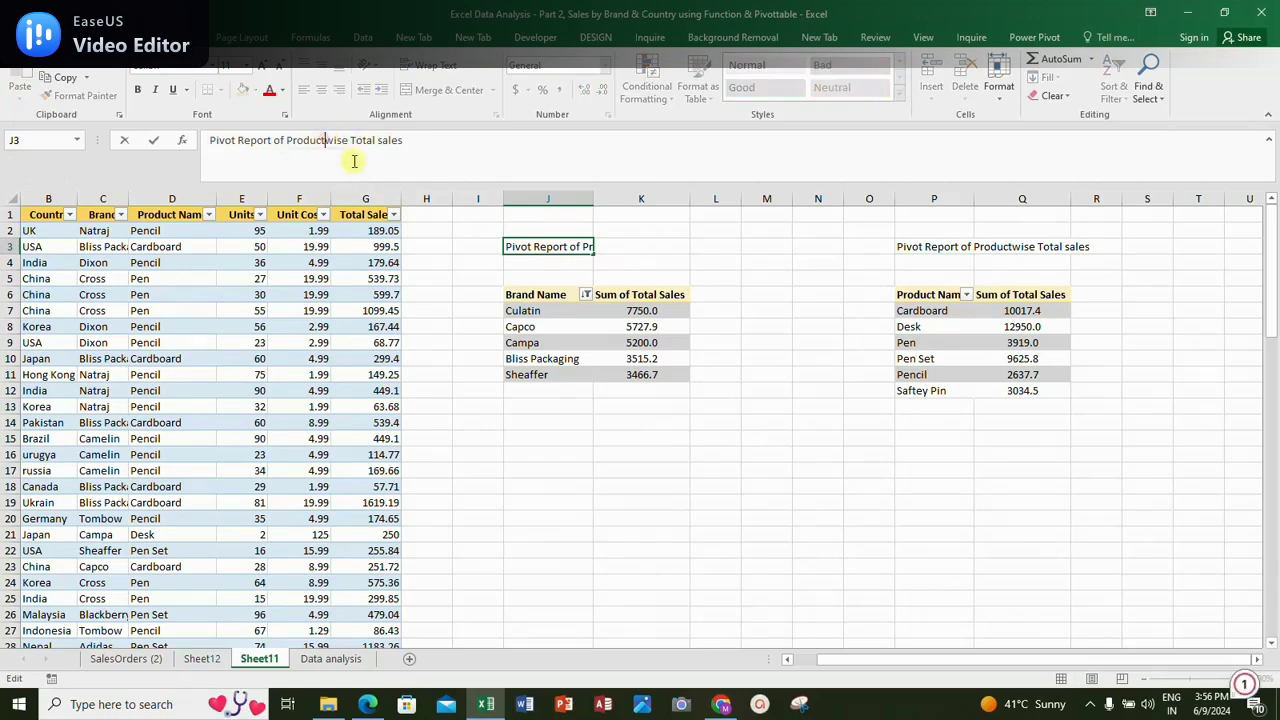
pyautogui.press('BackSpace')
pyautogui.press('BackSpace')
pyautogui.press('BackSpace')
pyautogui.press('BackSpace')
pyautogui.press('BackSpace')
pyautogui.press('BackSpace')
pyautogui.press('BackSpace')
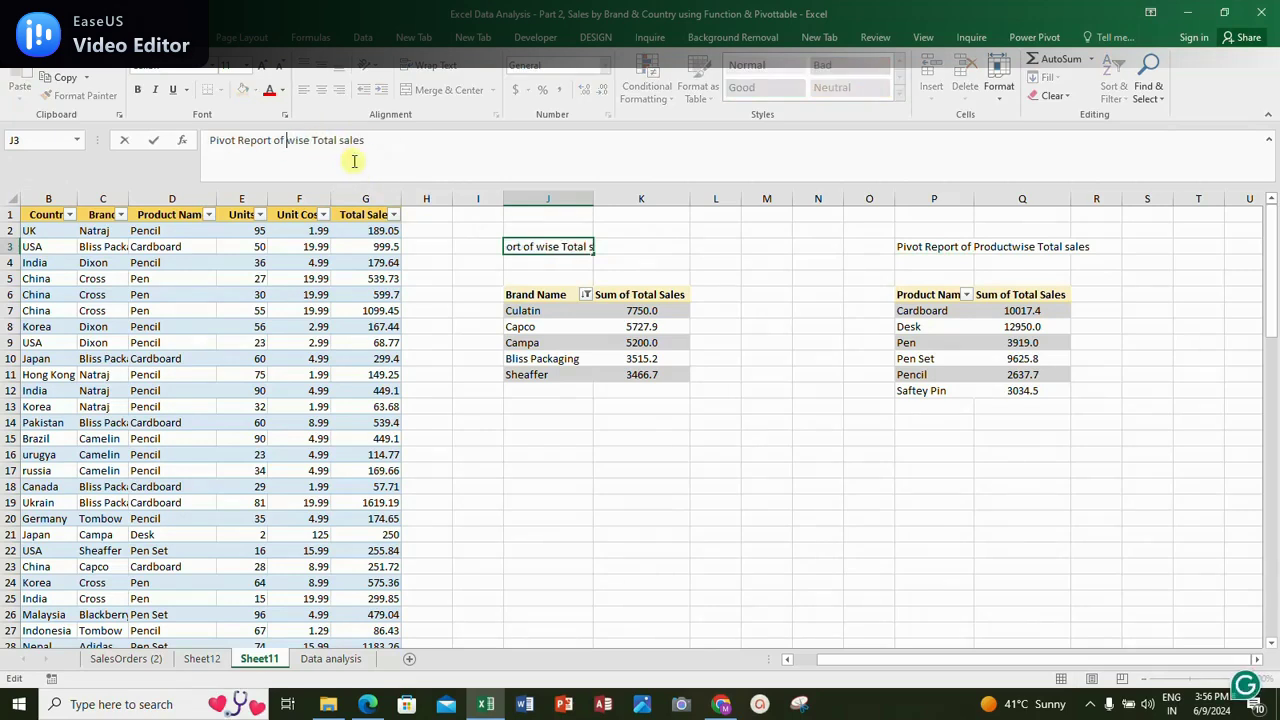
pyautogui.write('Brand')
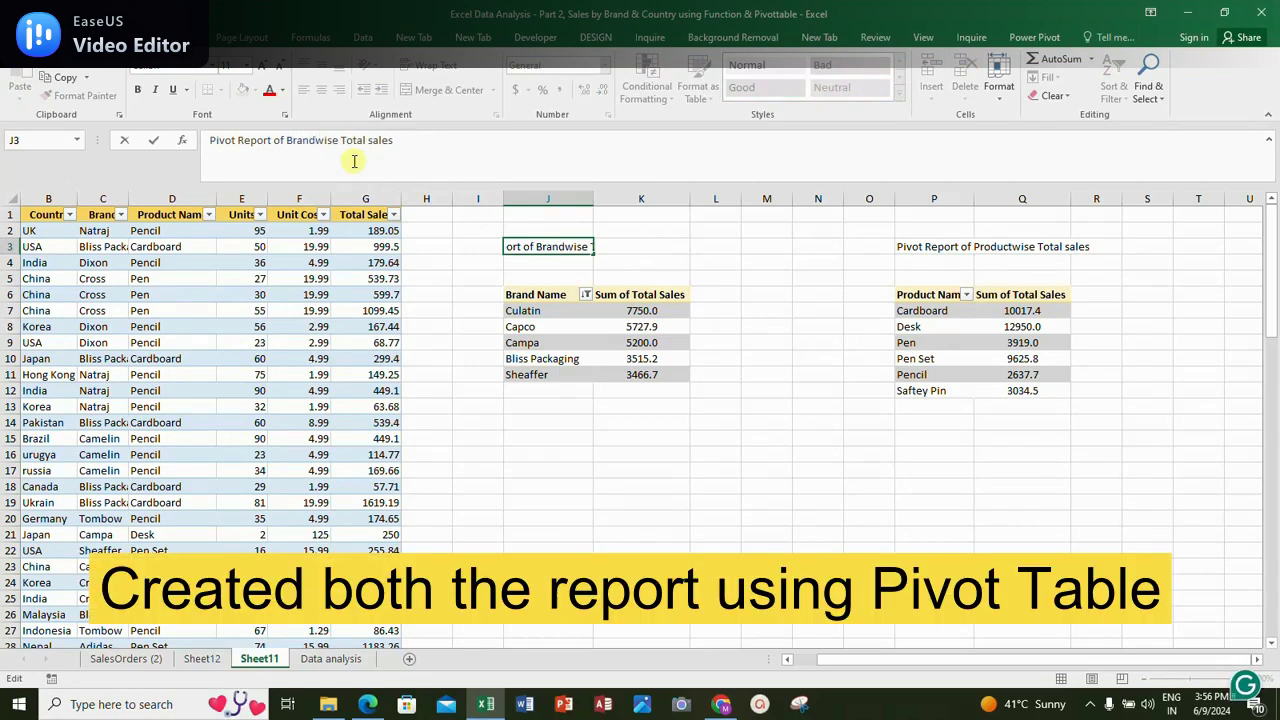
pyautogui.press('Return')
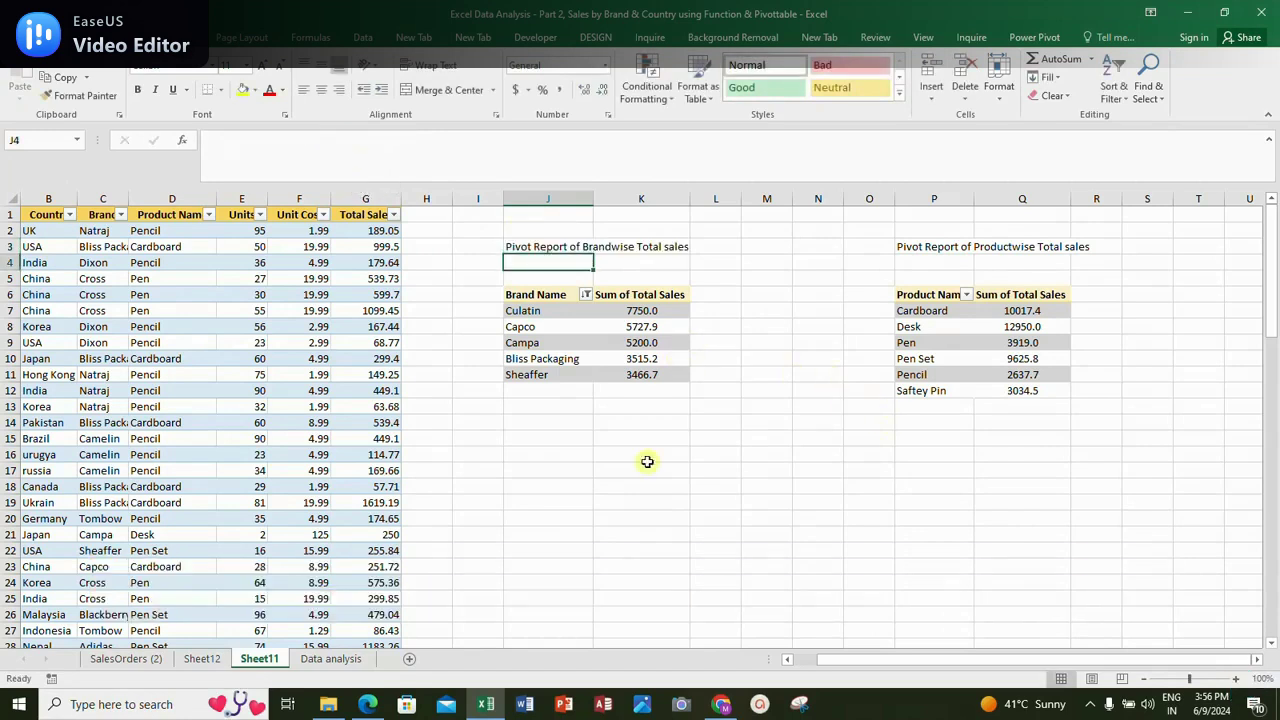
# On the SalesOrders (2) sheet, enter the title "Brandwise Totalsales Report using function" in K1
pyautogui.click(202, 658)
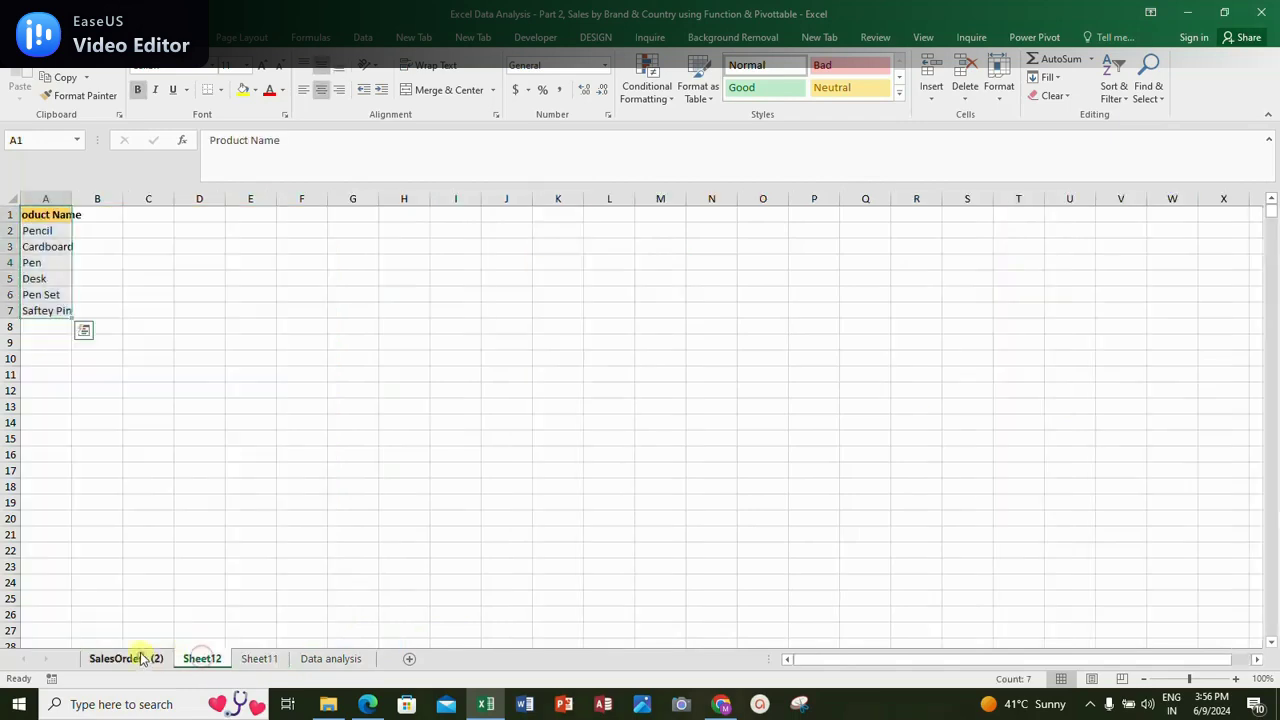
pyautogui.click(140, 658)
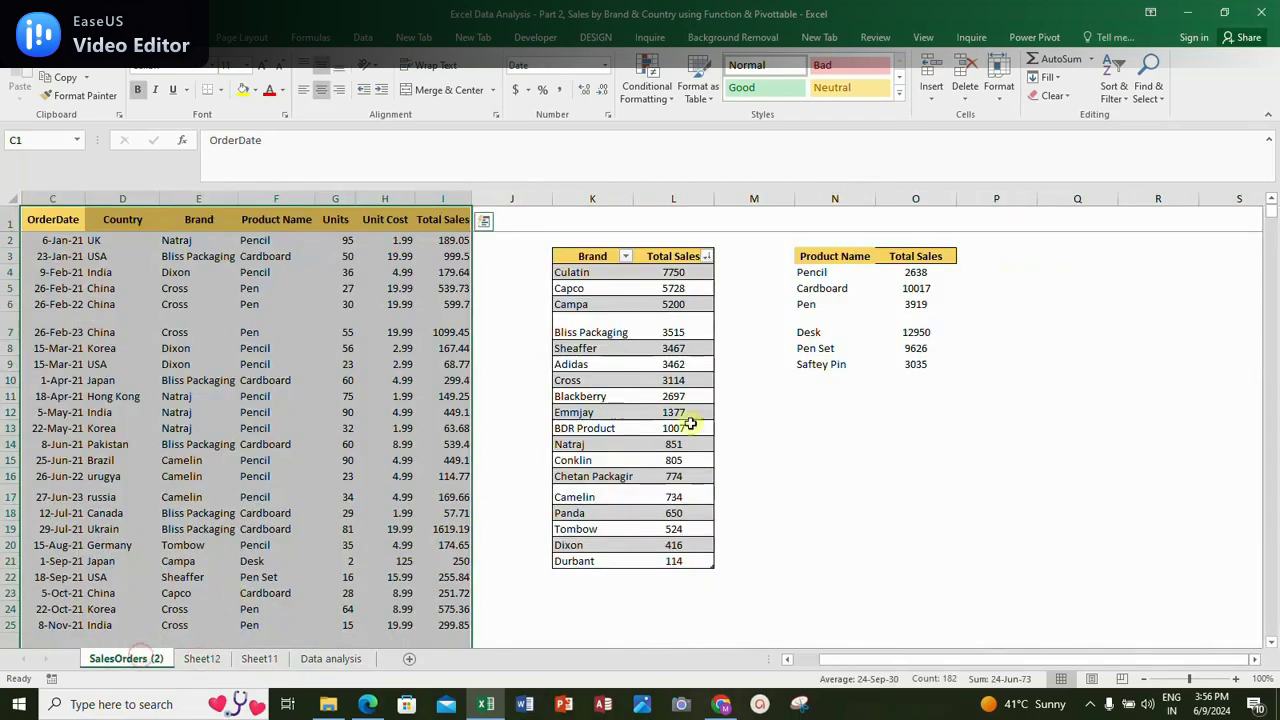
pyautogui.click(587, 224)
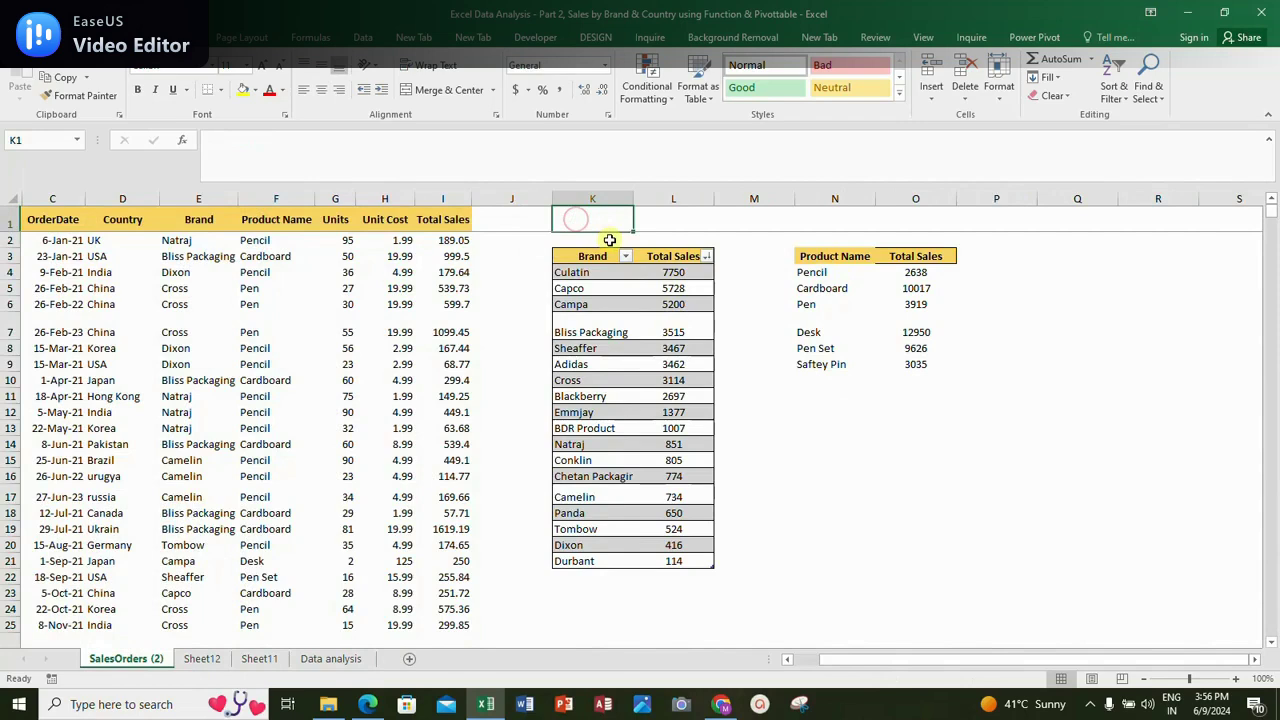
pyautogui.write('Fun')
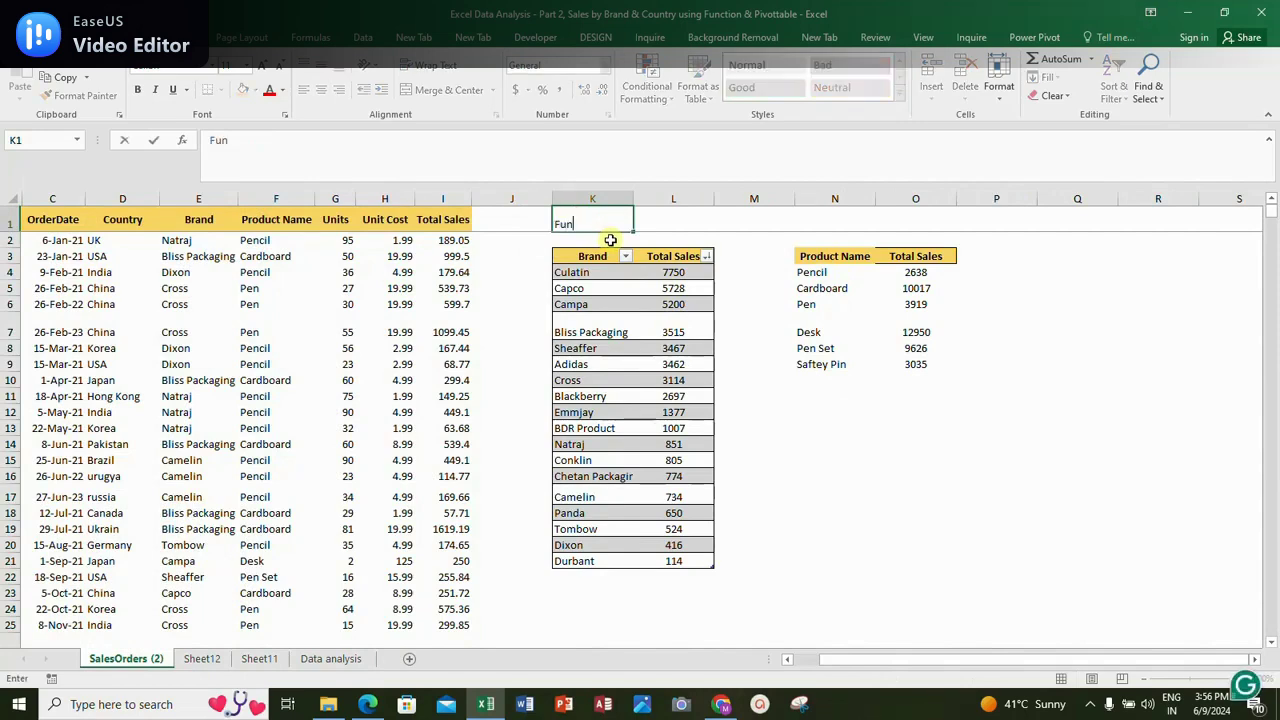
pyautogui.press('BackSpace')
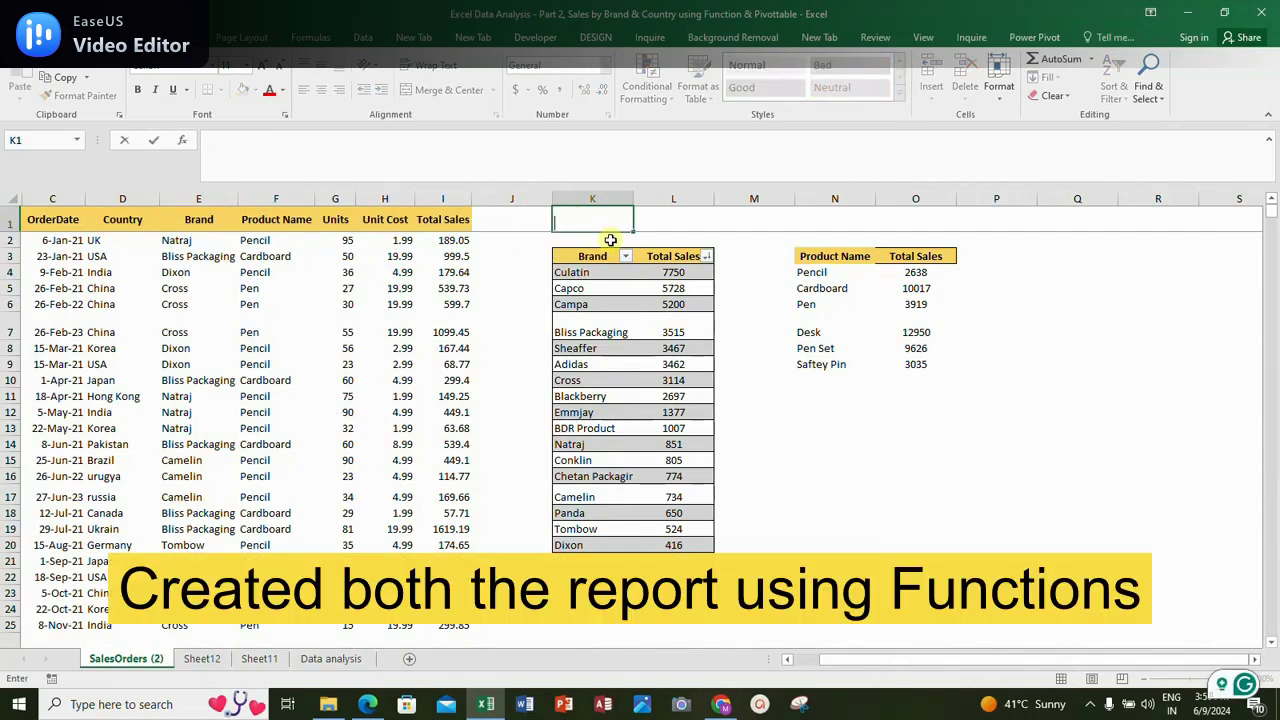
pyautogui.write('Brand')
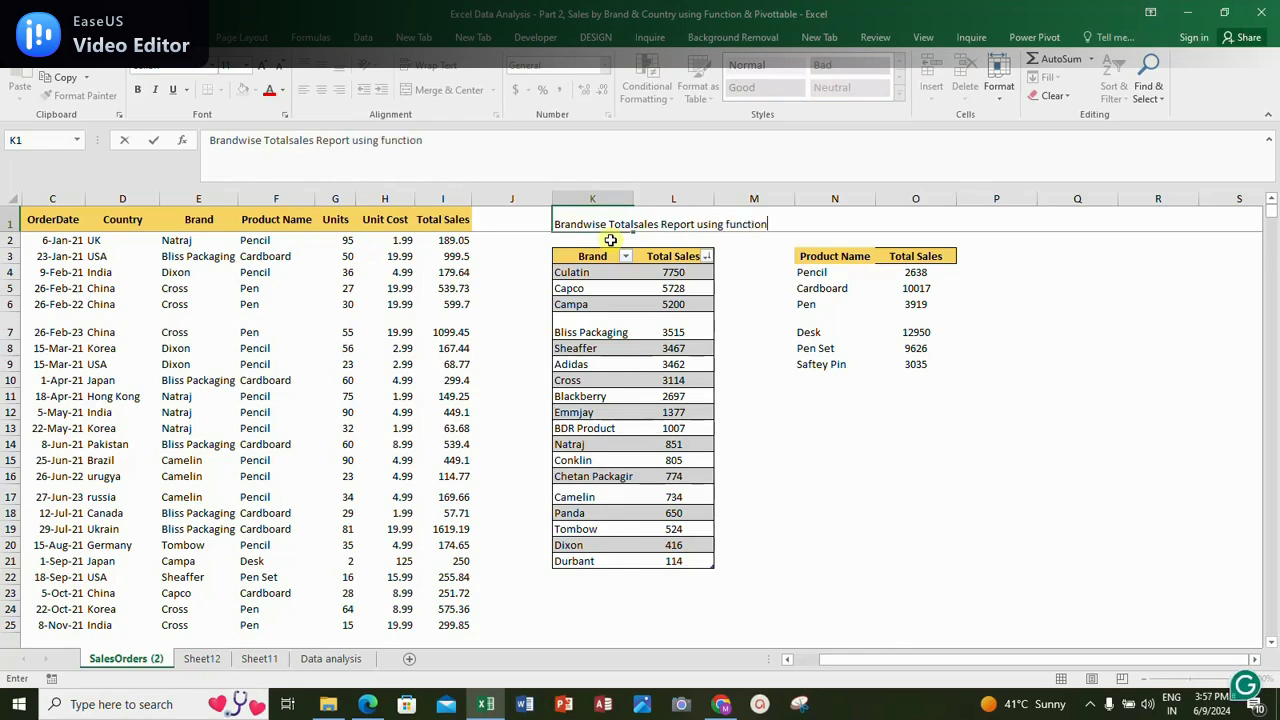
pyautogui.press('Return')
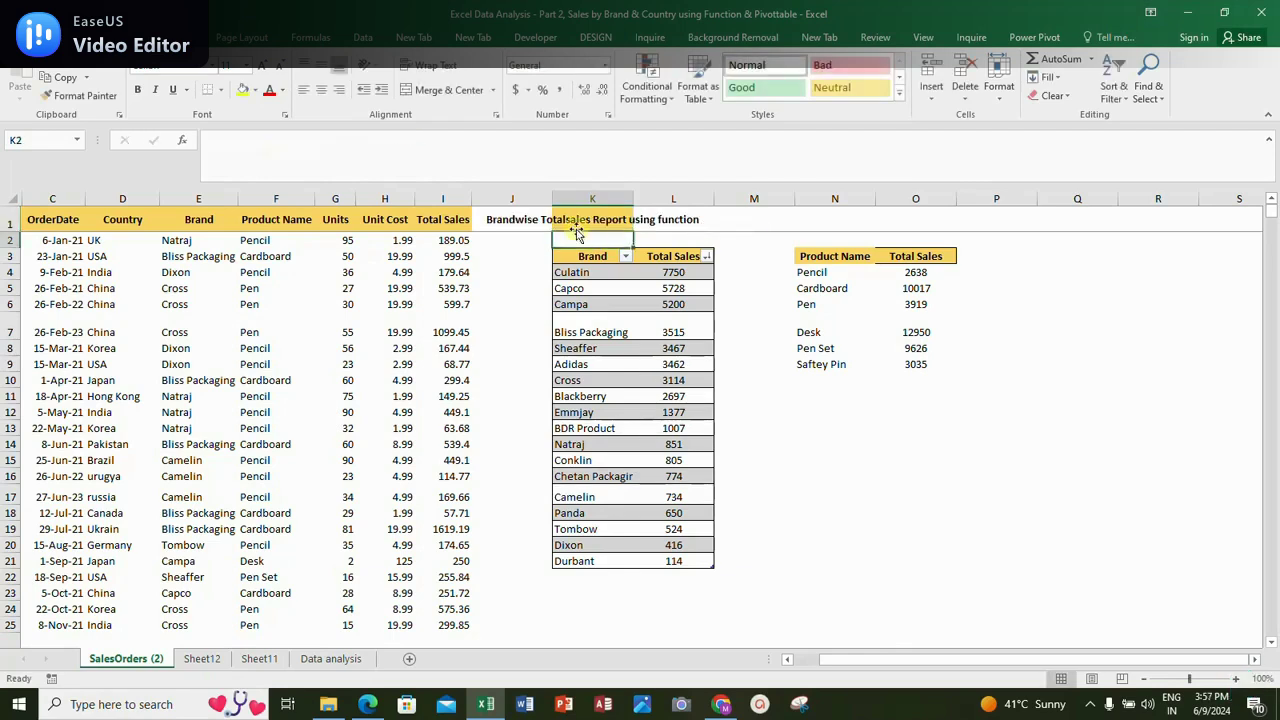
# Copy the report title from K1 to N1, above the Product Name report
pyautogui.click(577, 220)
pyautogui.hotkey('ctrl', 'c')
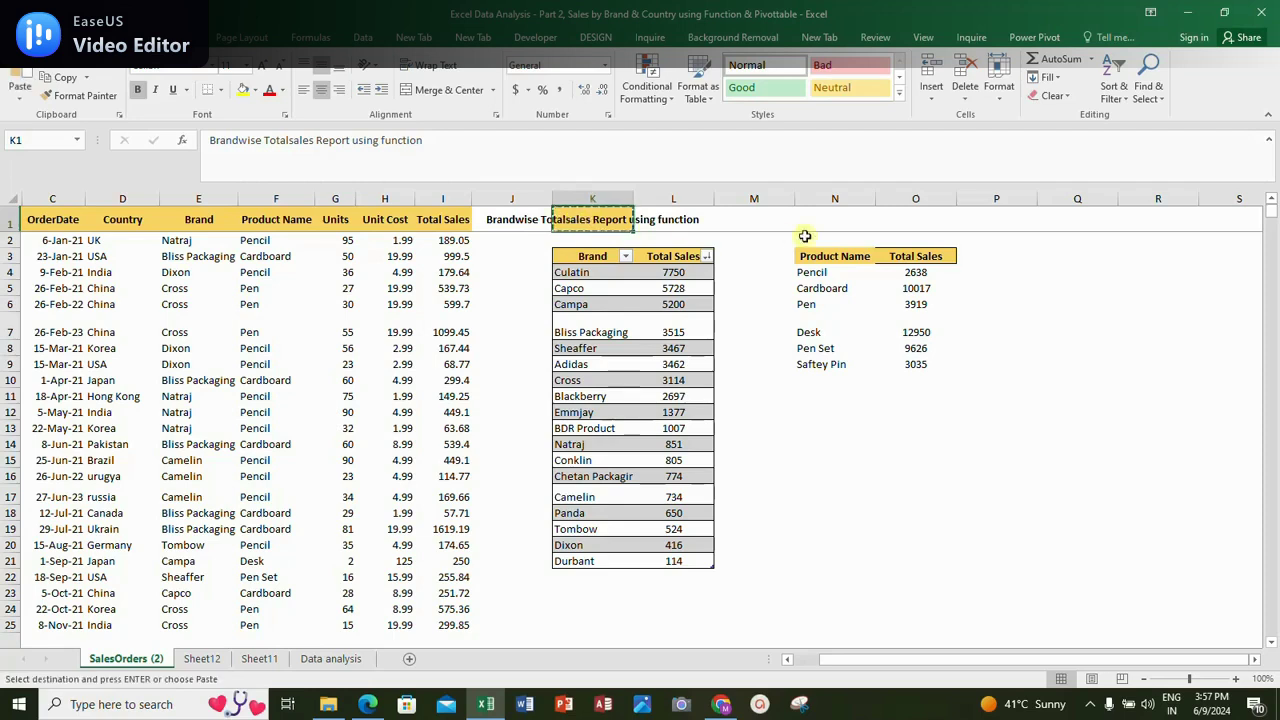
pyautogui.click(830, 222)
pyautogui.hotkey('ctrl', 'v')
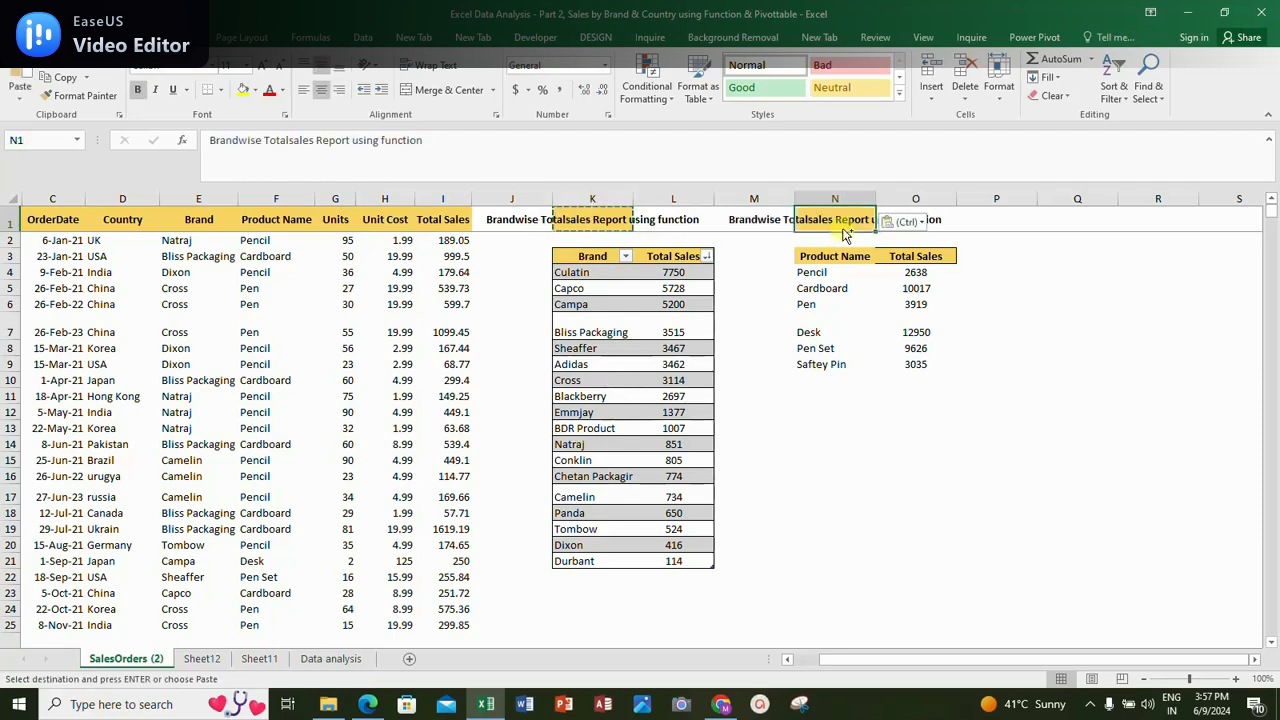
# Change the title in N1 to "Productwise Totalsales Report using function"
pyautogui.click(246, 143)
pyautogui.press('BackSpace')
pyautogui.press('BackSpace')
pyautogui.press('BackSpace')
pyautogui.press('BackSpace')
pyautogui.press('BackSpace')
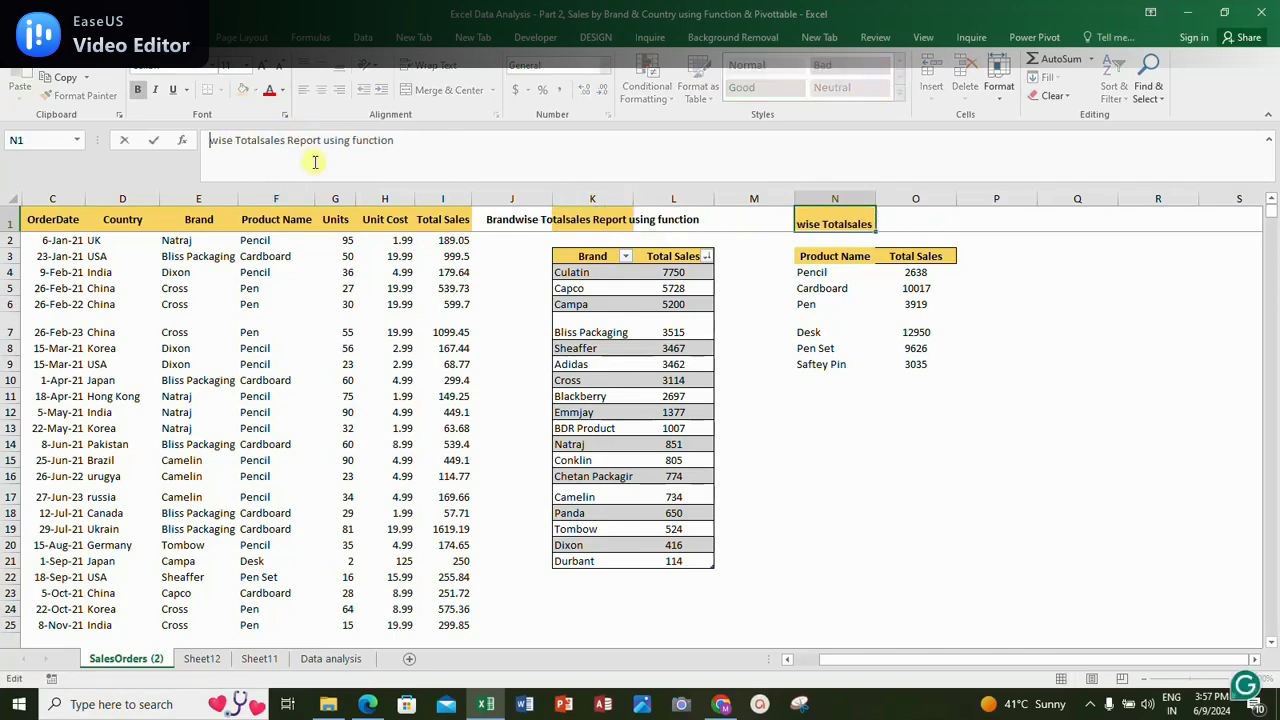
pyautogui.write('Produ')
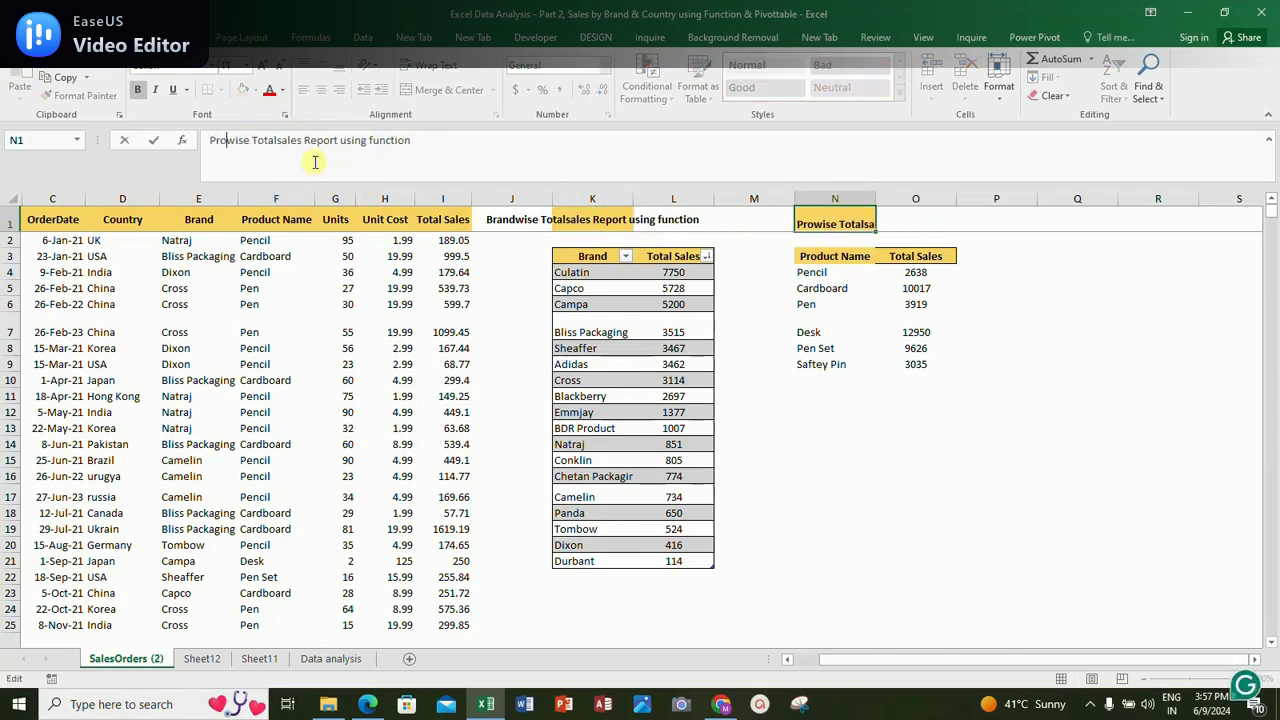
pyautogui.write('ct')
pyautogui.press('Return')
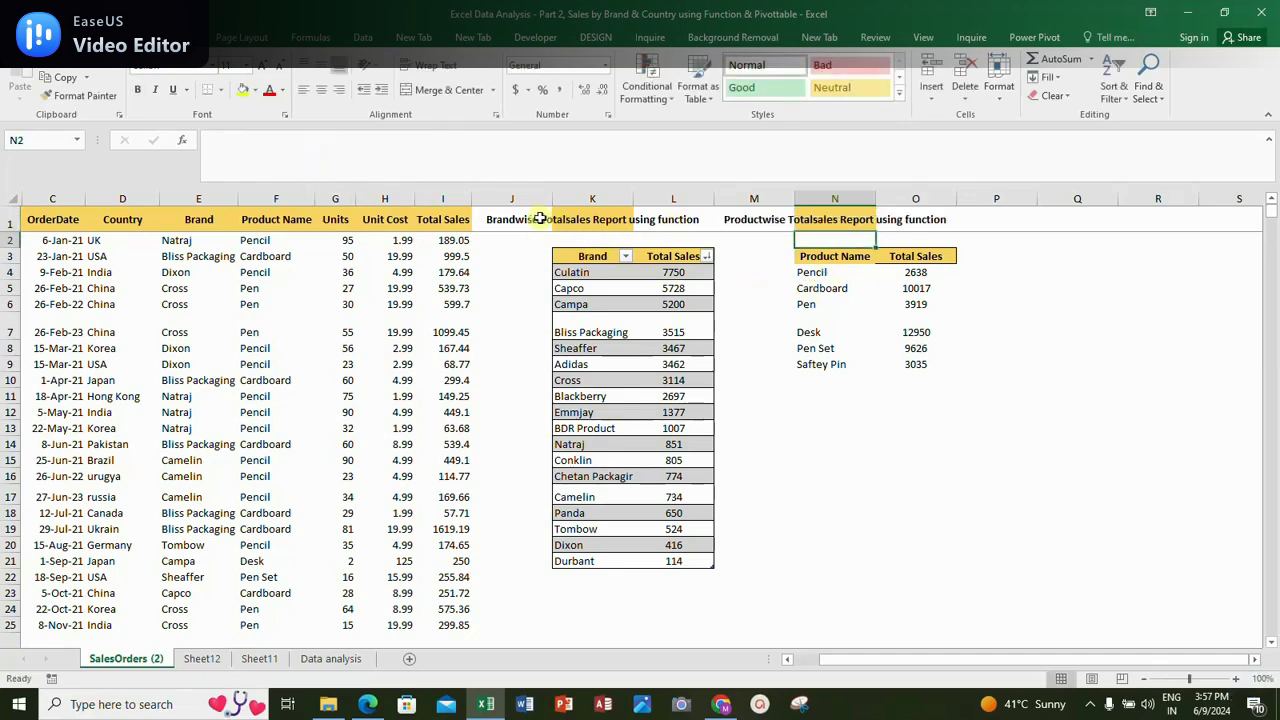
# Fit columns K and N to their report titles and narrow both slightly
pyautogui.click(588, 222)
pyautogui.doubleClick(631, 197)
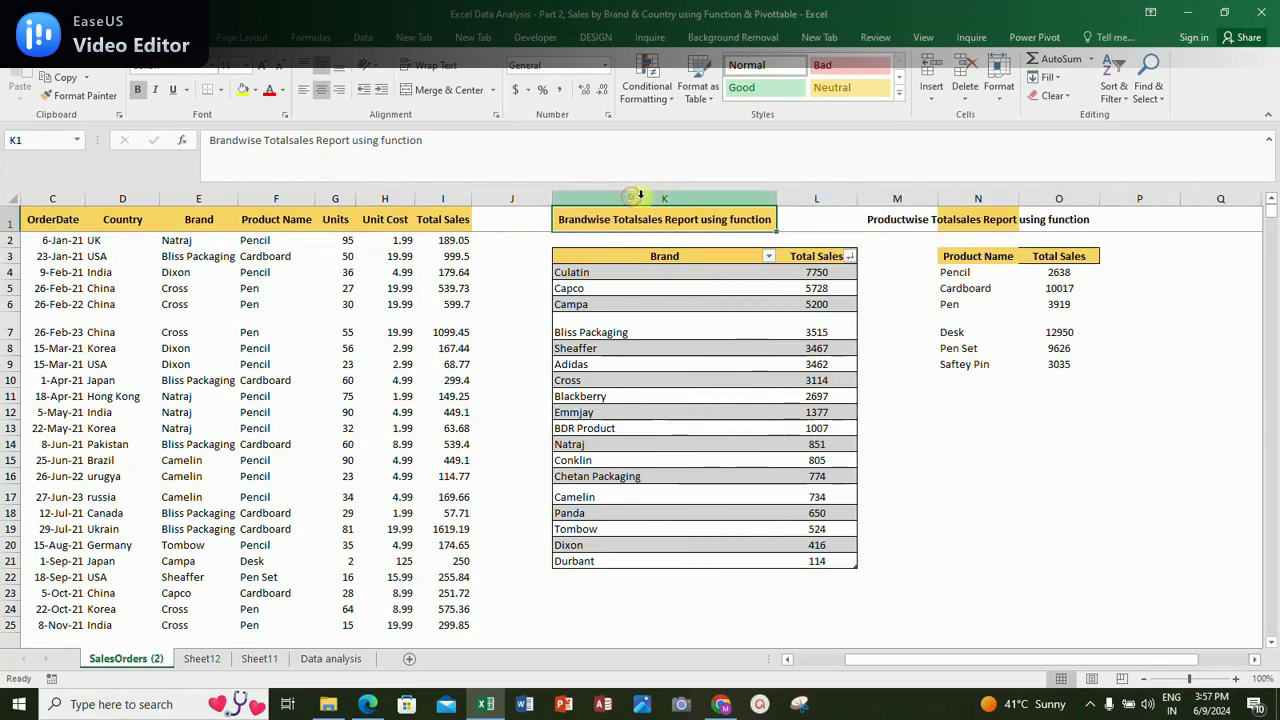
pyautogui.doubleClick(1022, 198)
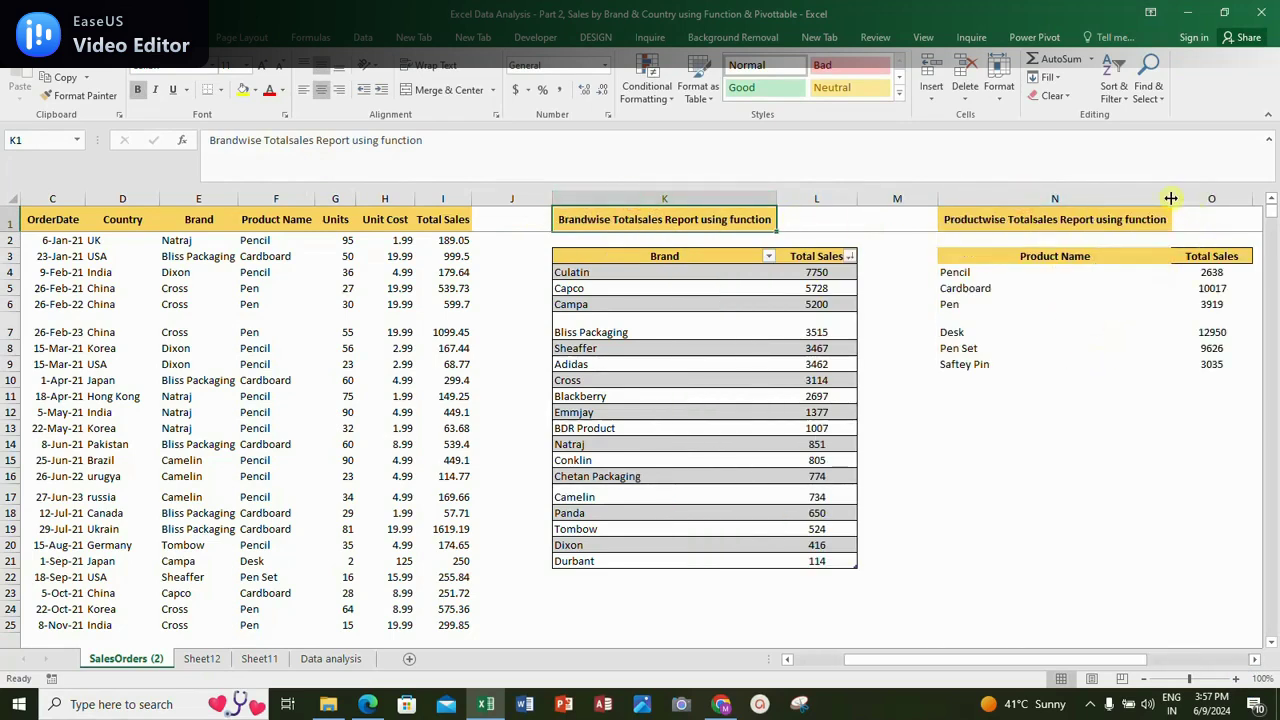
pyautogui.moveTo(1165, 197); pyautogui.dragTo(1114, 197)
pyautogui.moveTo(776, 197); pyautogui.dragTo(715, 197)
pyautogui.click(965, 306)
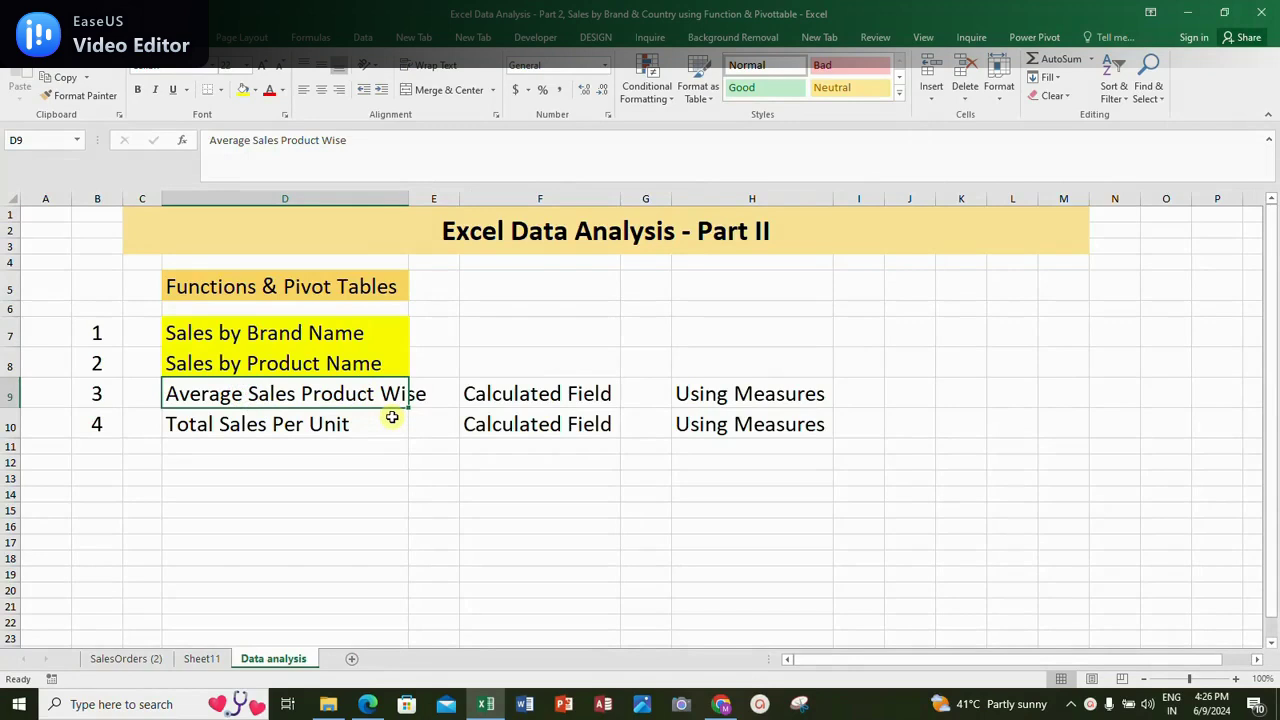
# Review the Product Name and Sum of Total Sales columns of the productwise pivot report on Sheet11
pyautogui.click(201, 658)
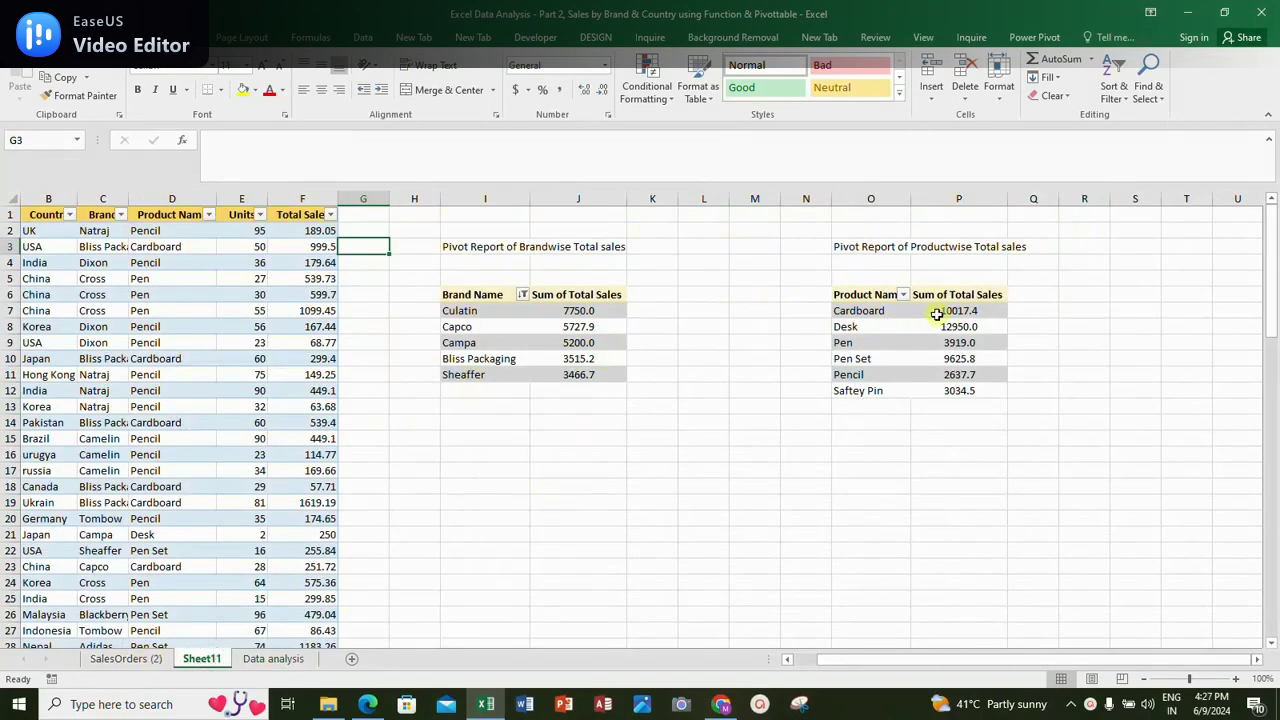
pyautogui.moveTo(862, 294); pyautogui.dragTo(862, 392)
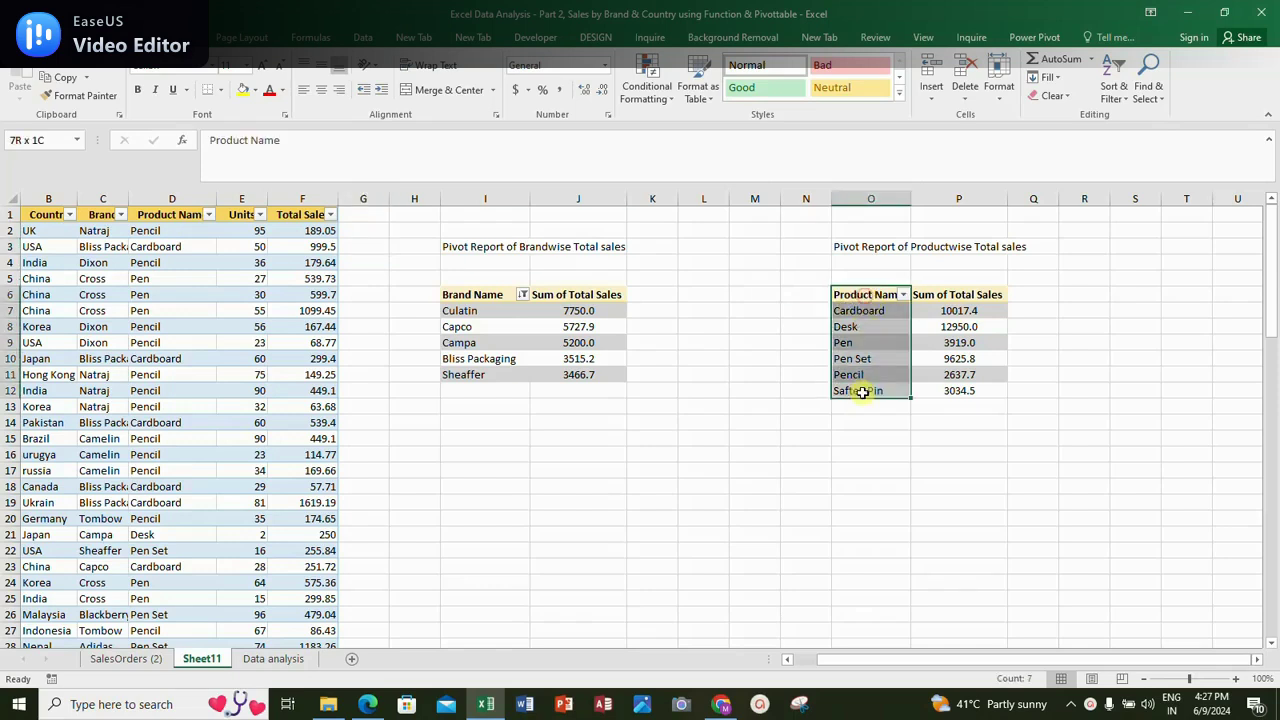
pyautogui.moveTo(958, 294); pyautogui.dragTo(958, 390)
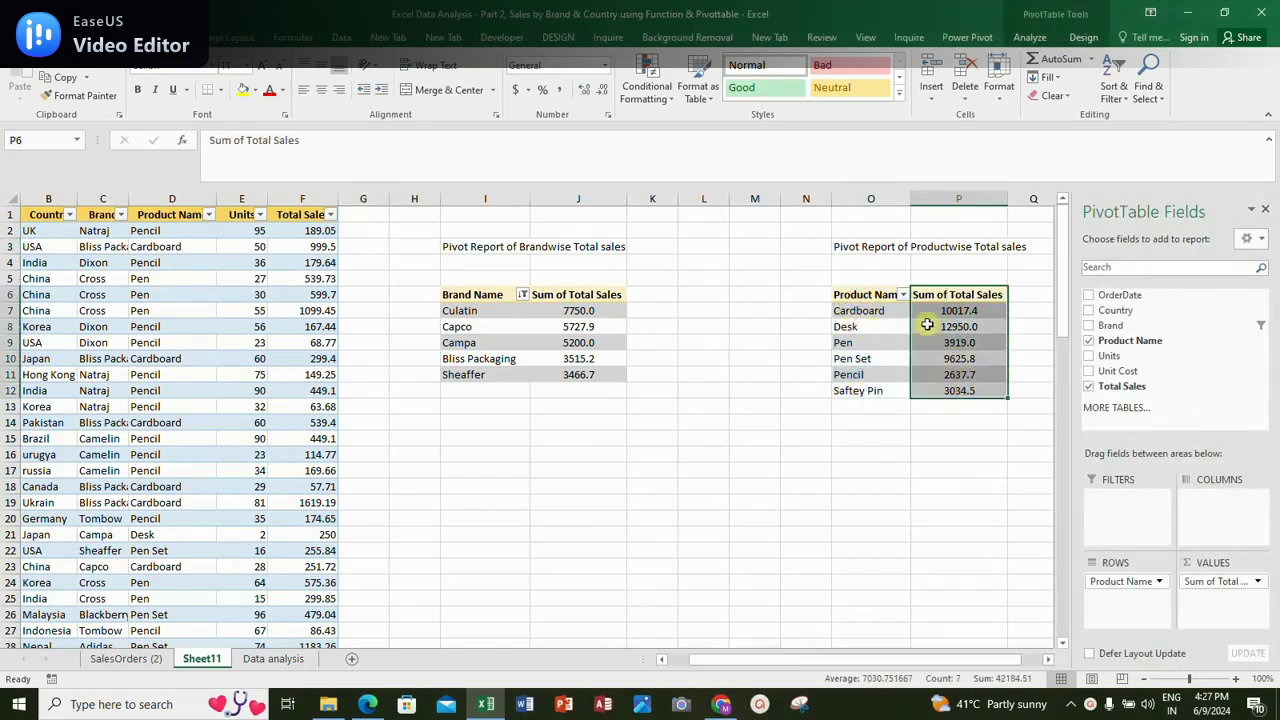
pyautogui.click(1265, 213)
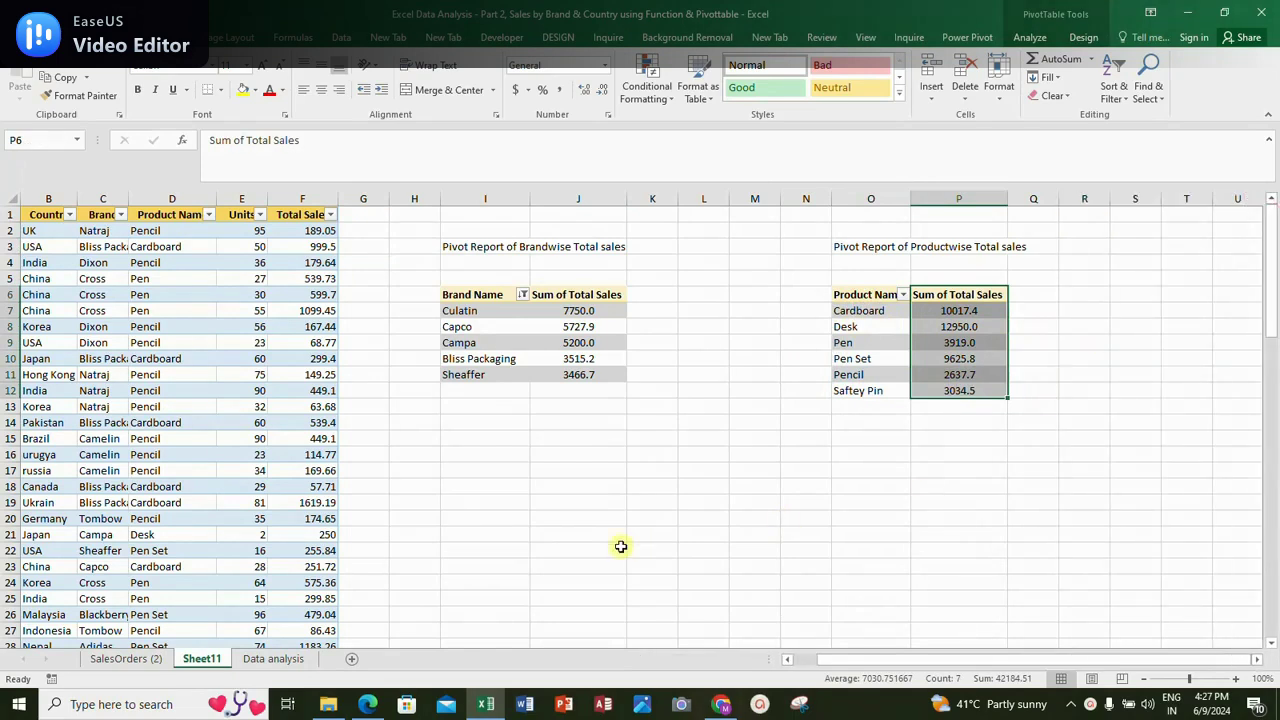
# Copy the sales data from OrderDate through Total Sales on SalesOrders (2) to A1 of a new worksheet
pyautogui.click(133, 662)
pyautogui.scroll(20, 180, 543)
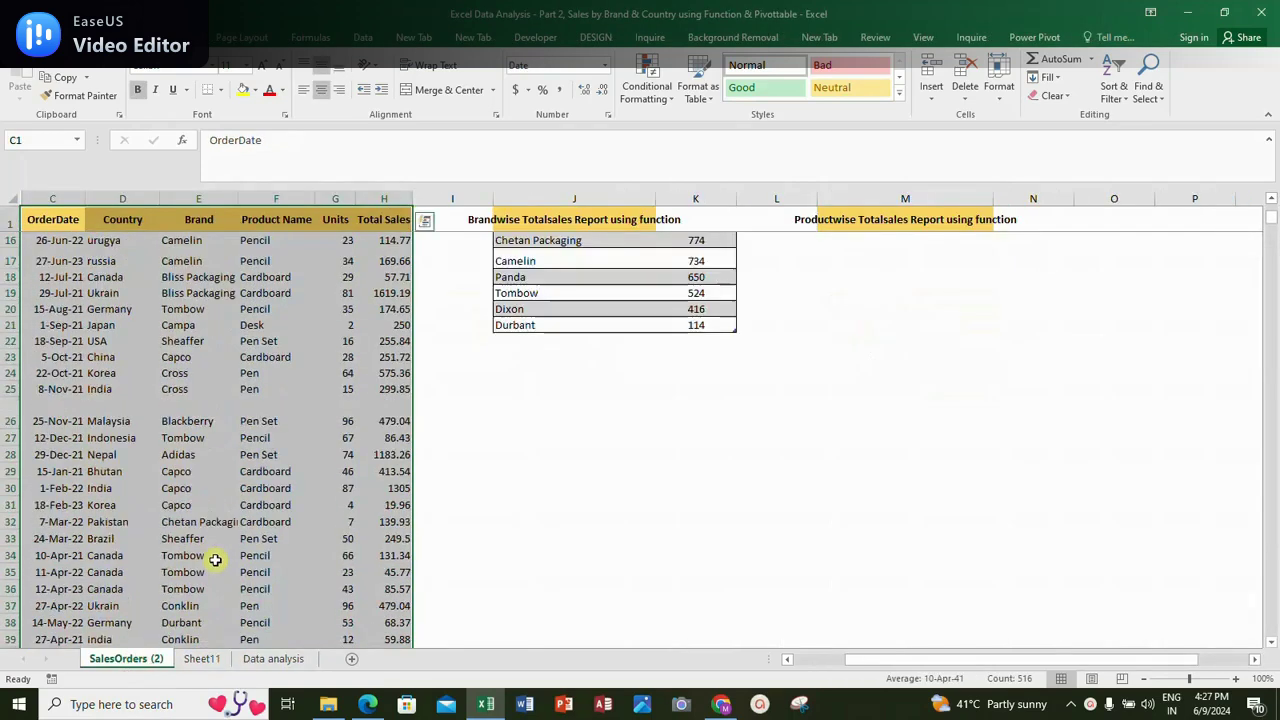
pyautogui.hotkey('ctrl', 'c')
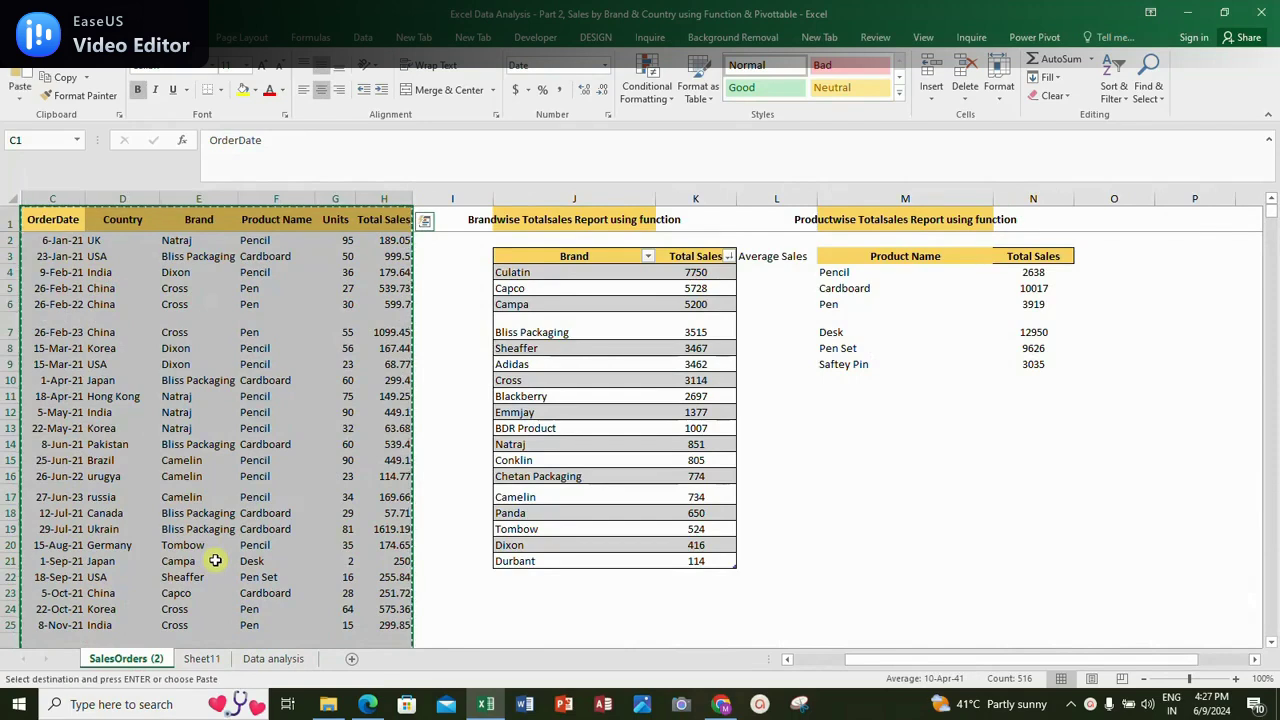
pyautogui.click(351, 658)
pyautogui.hotkey('ctrl', 'v')
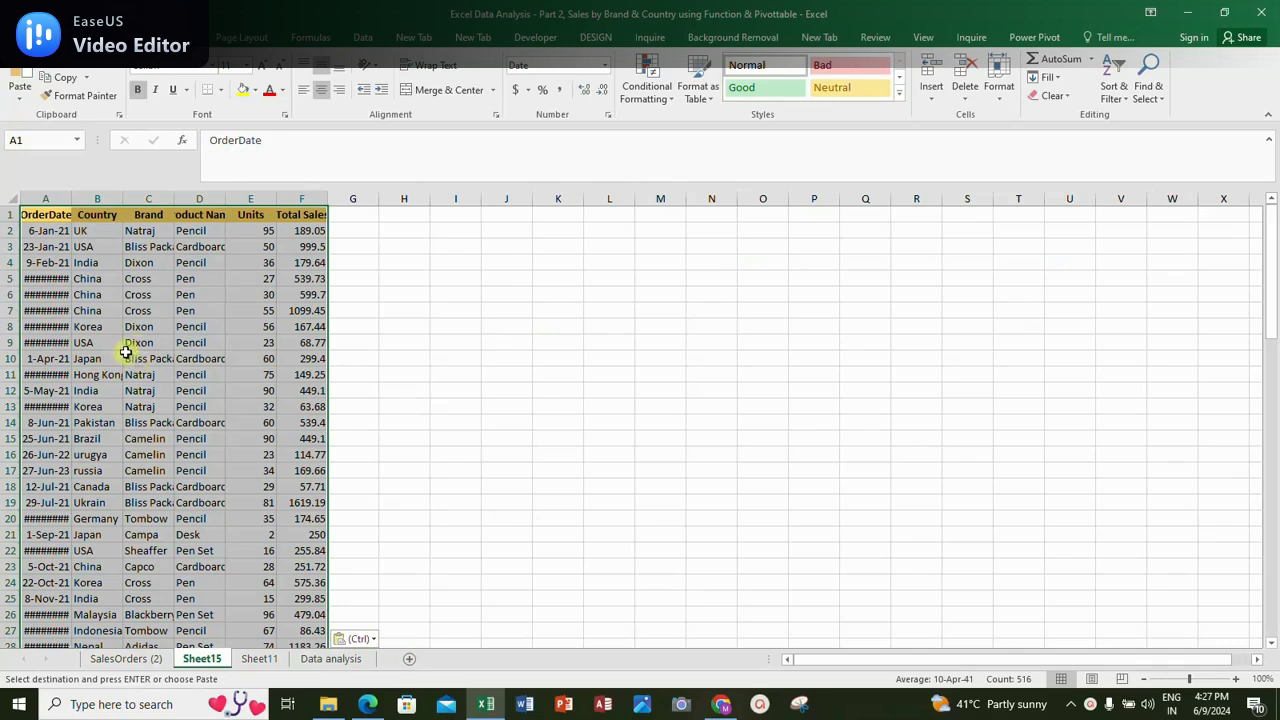
# Convert the pasted data in A1:F86 into a table with headers and name it newsales
pyautogui.hotkey('ctrl', 't')
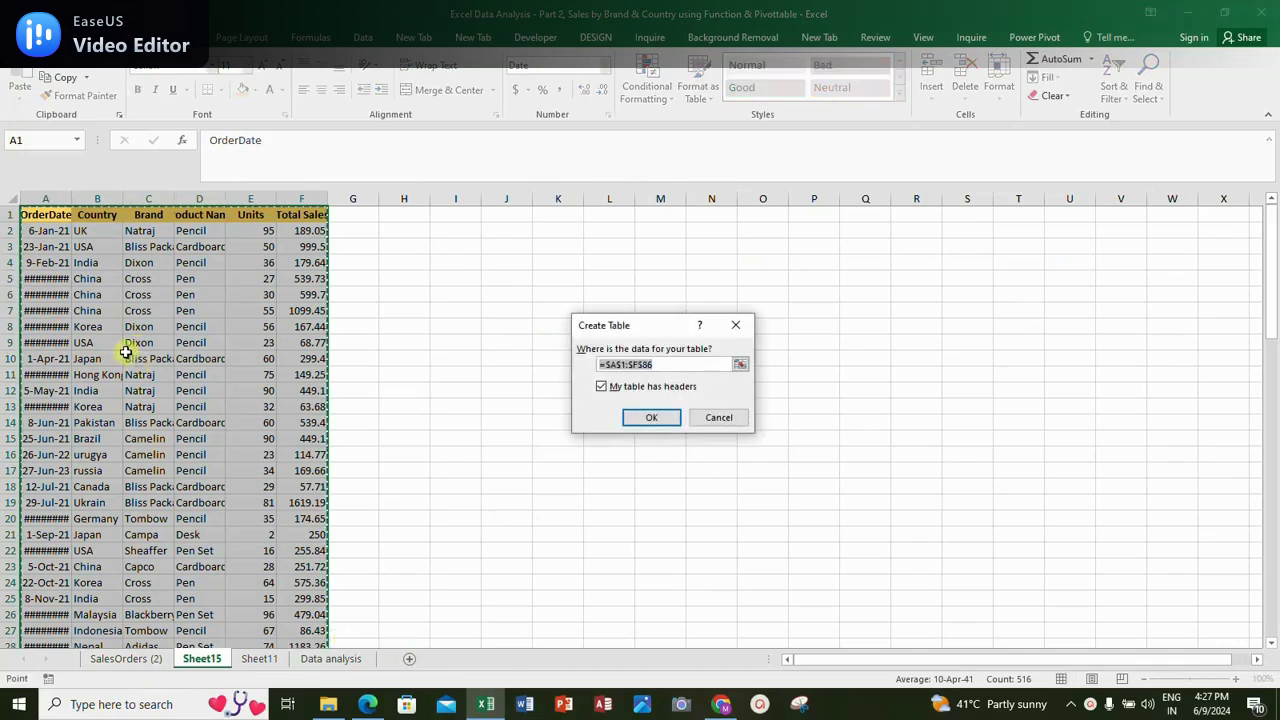
pyautogui.click(628, 418)
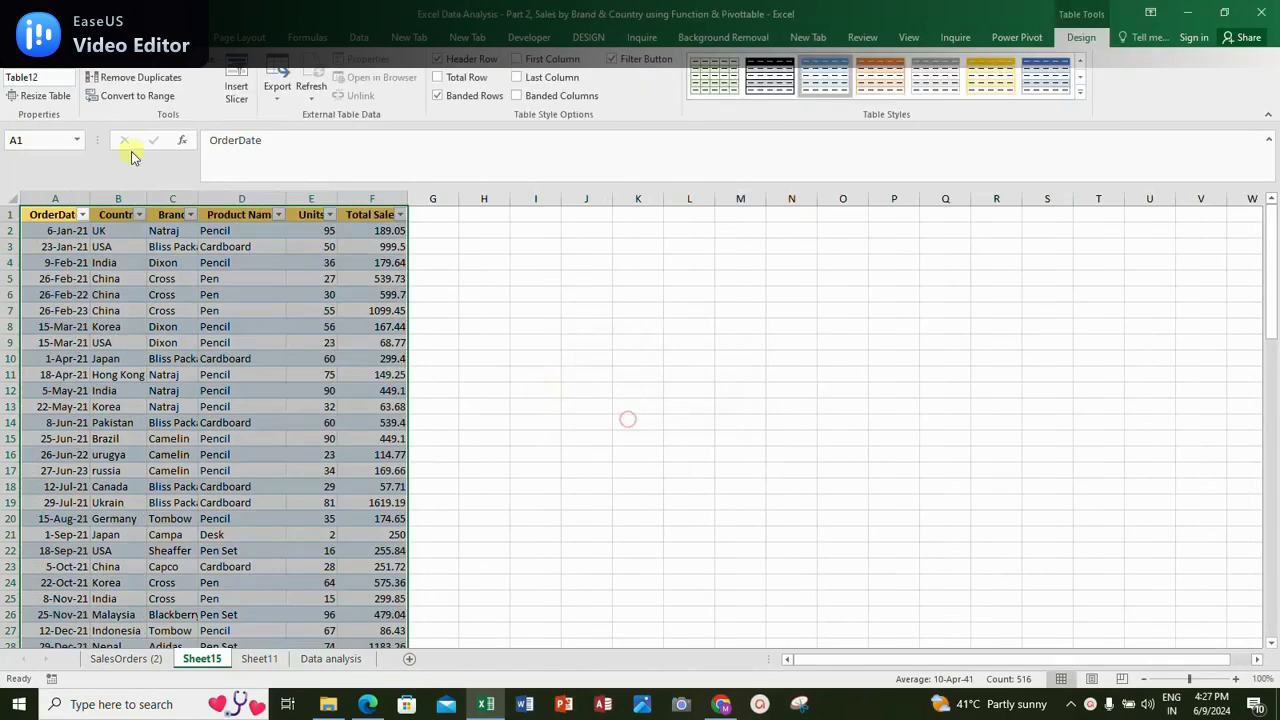
pyautogui.click(53, 80)
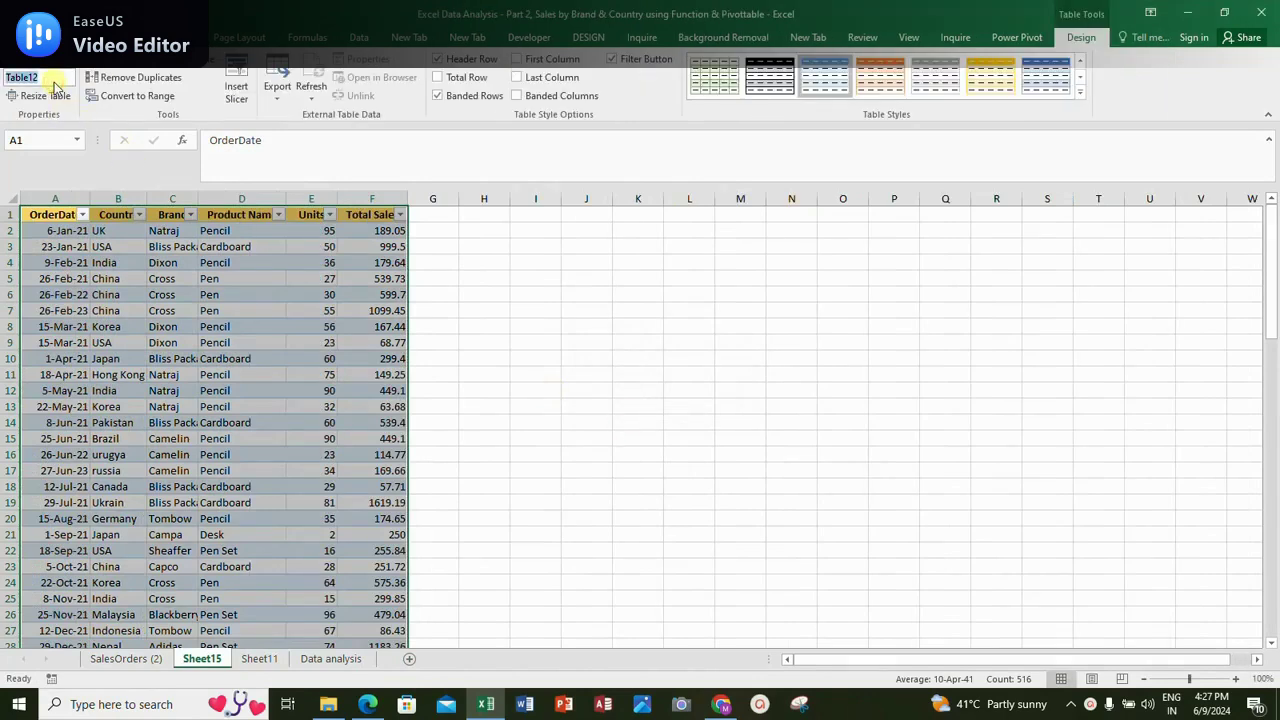
pyautogui.write('newsales')
pyautogui.click(257, 296)
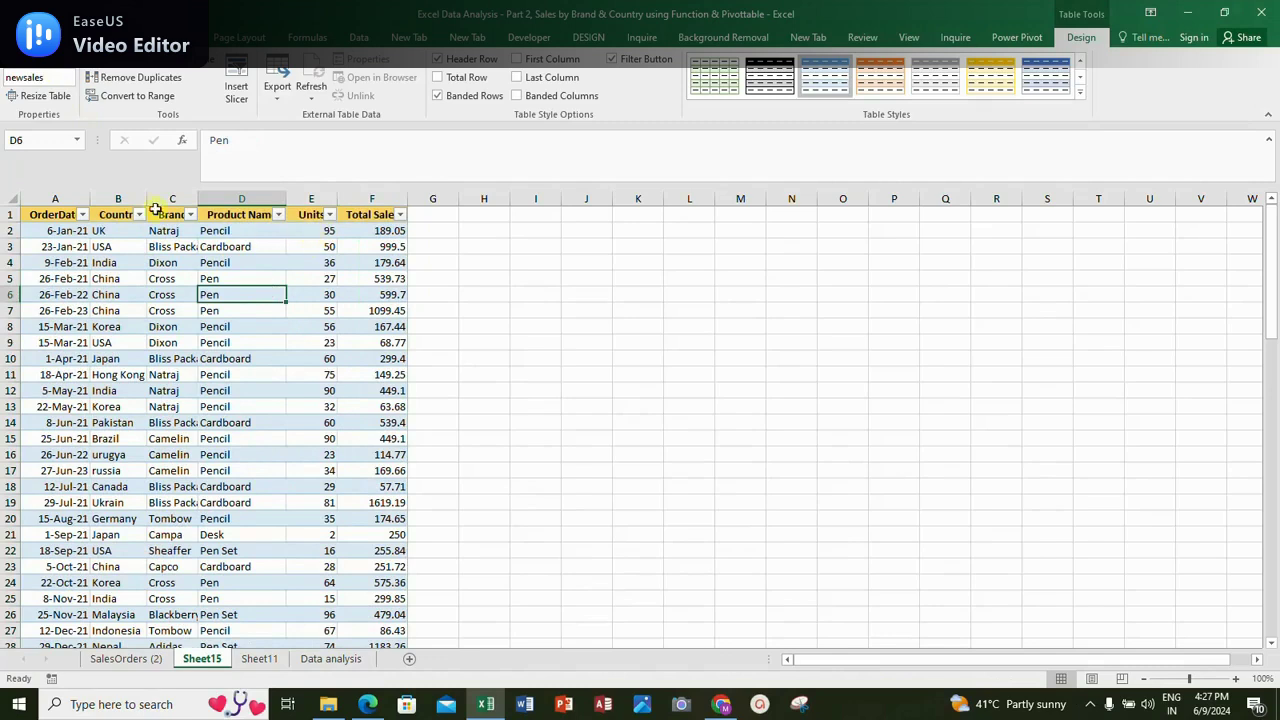
# Create a pivot table from newsales on a new worksheet, adding the data to the Data Model
pyautogui.click(102, 247)
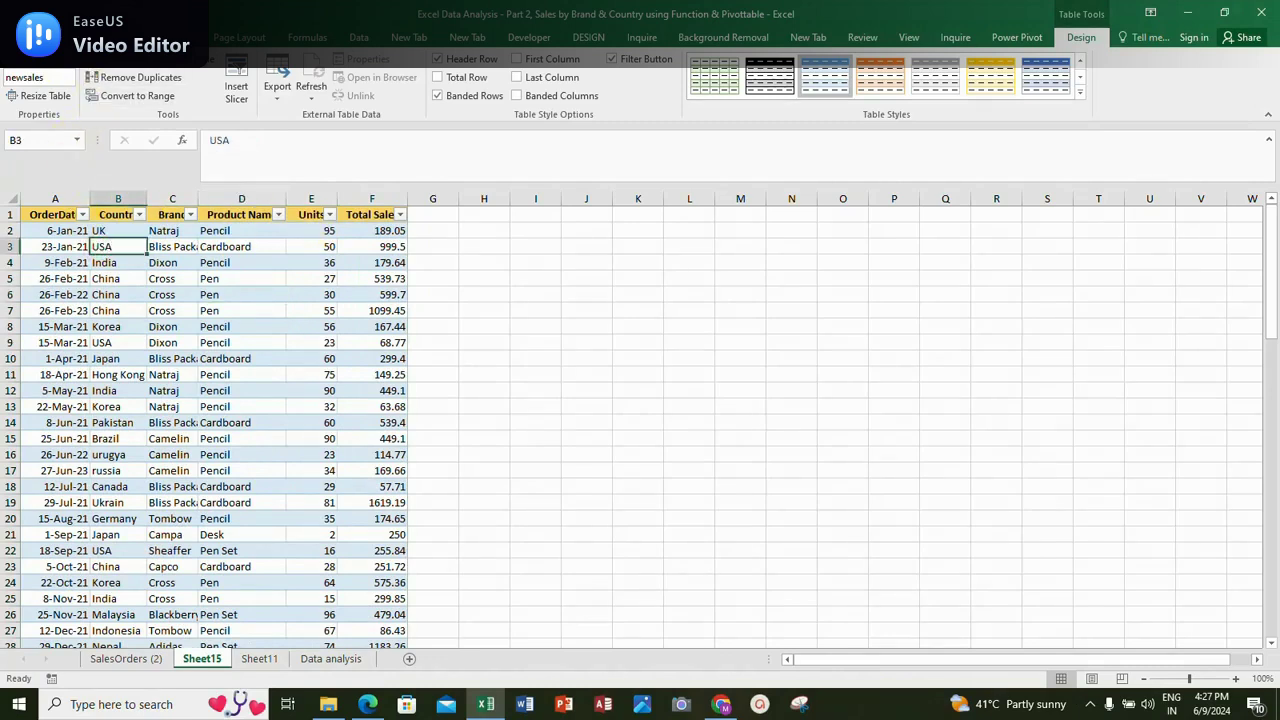
pyautogui.click(177, 38)
pyautogui.click(42, 80)
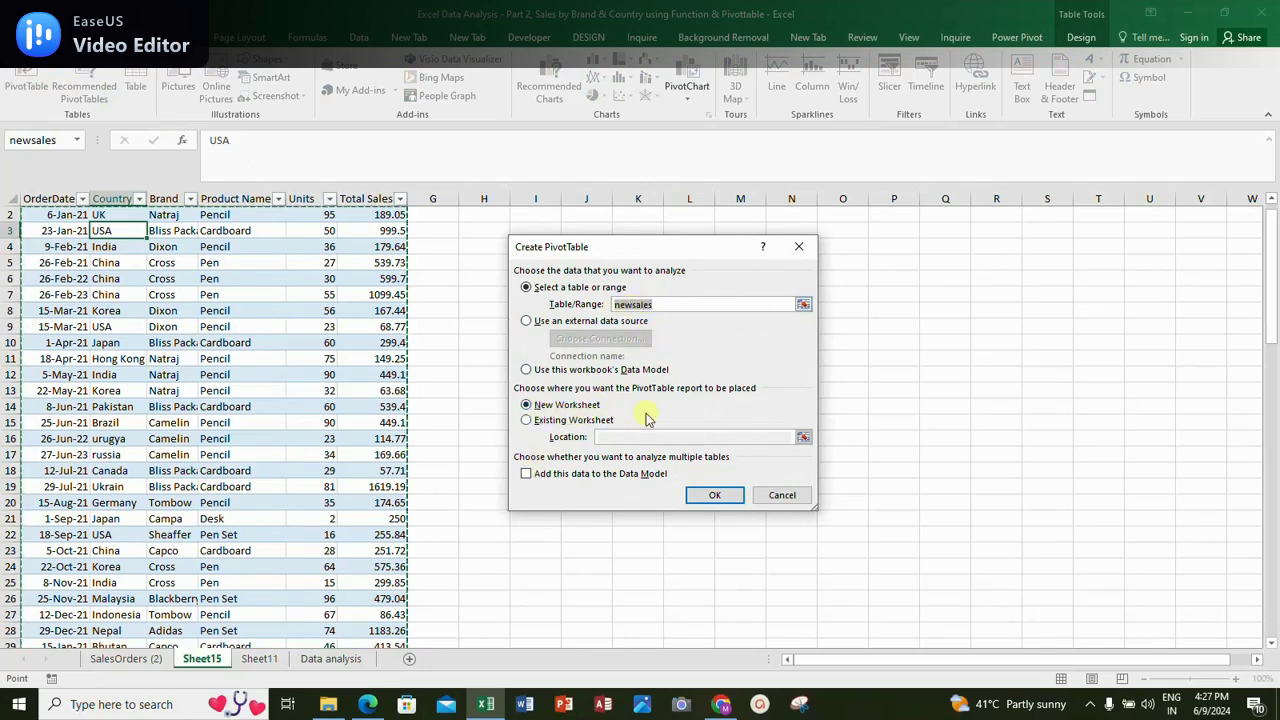
pyautogui.click(526, 474)
pyautogui.click(708, 495)
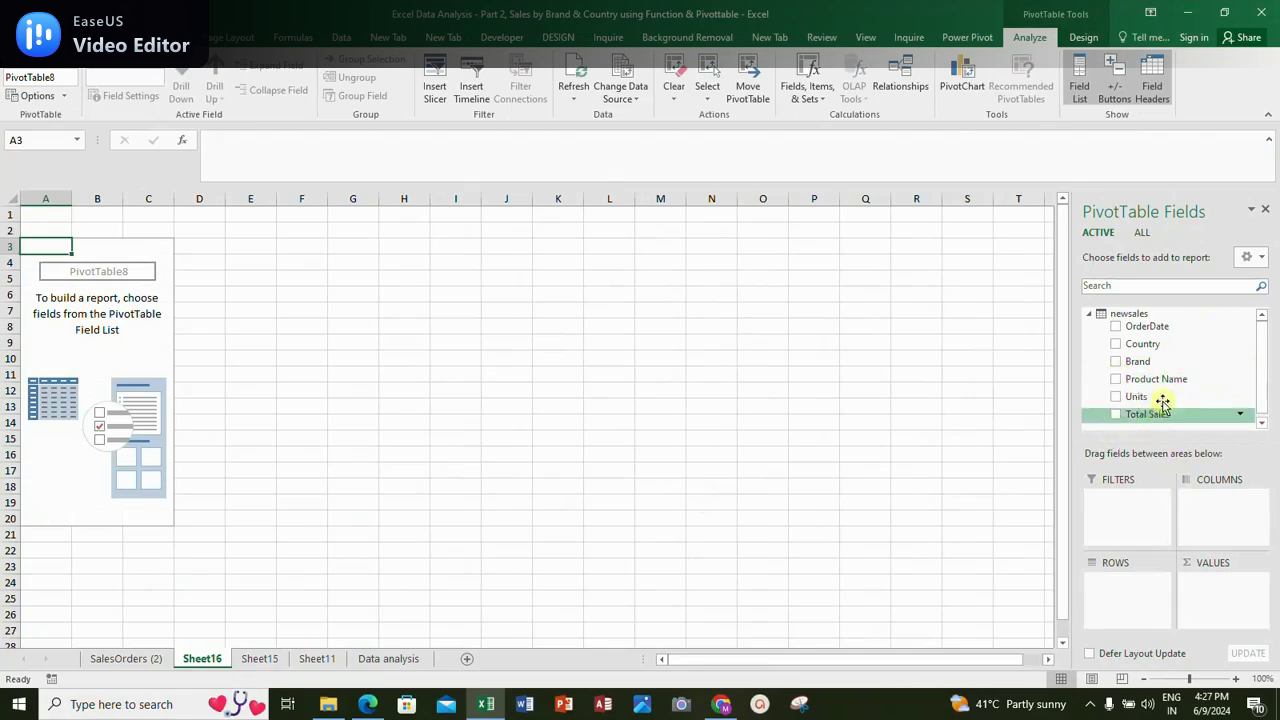
# Add Product Name as the row field and Total Sales as the summed value in the new pivot table
pyautogui.click(1116, 380)
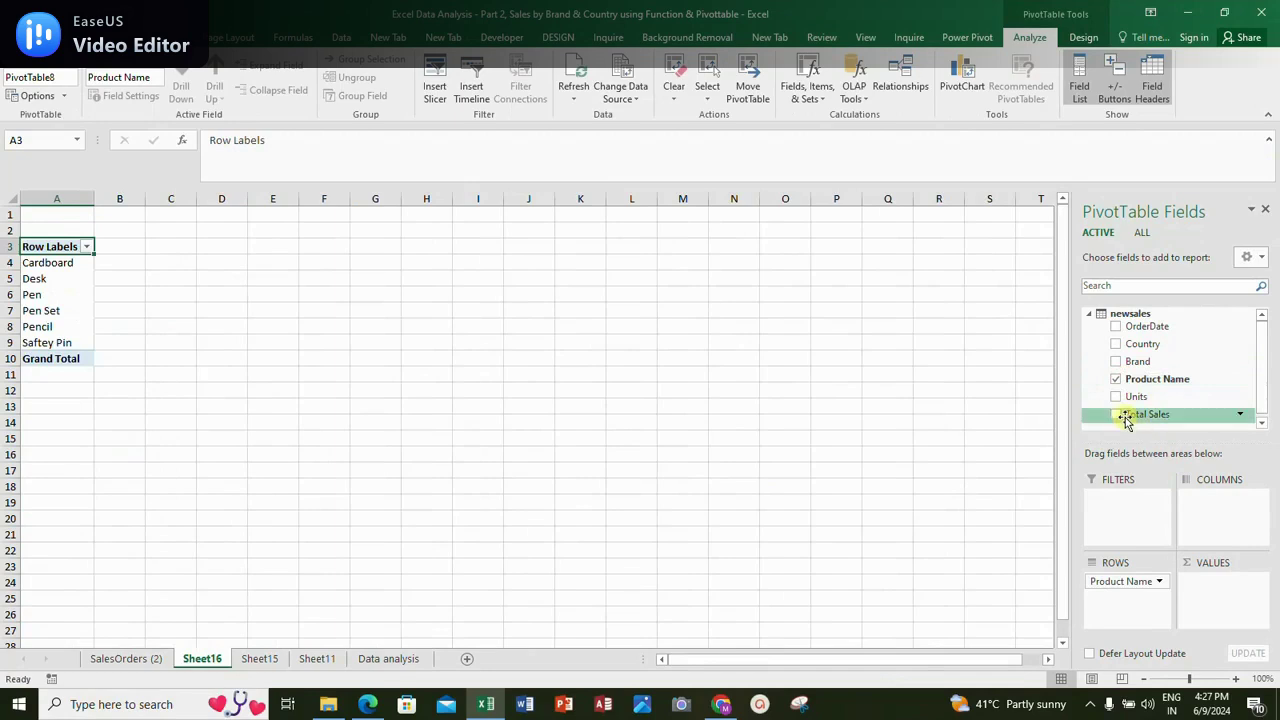
pyautogui.click(1118, 415)
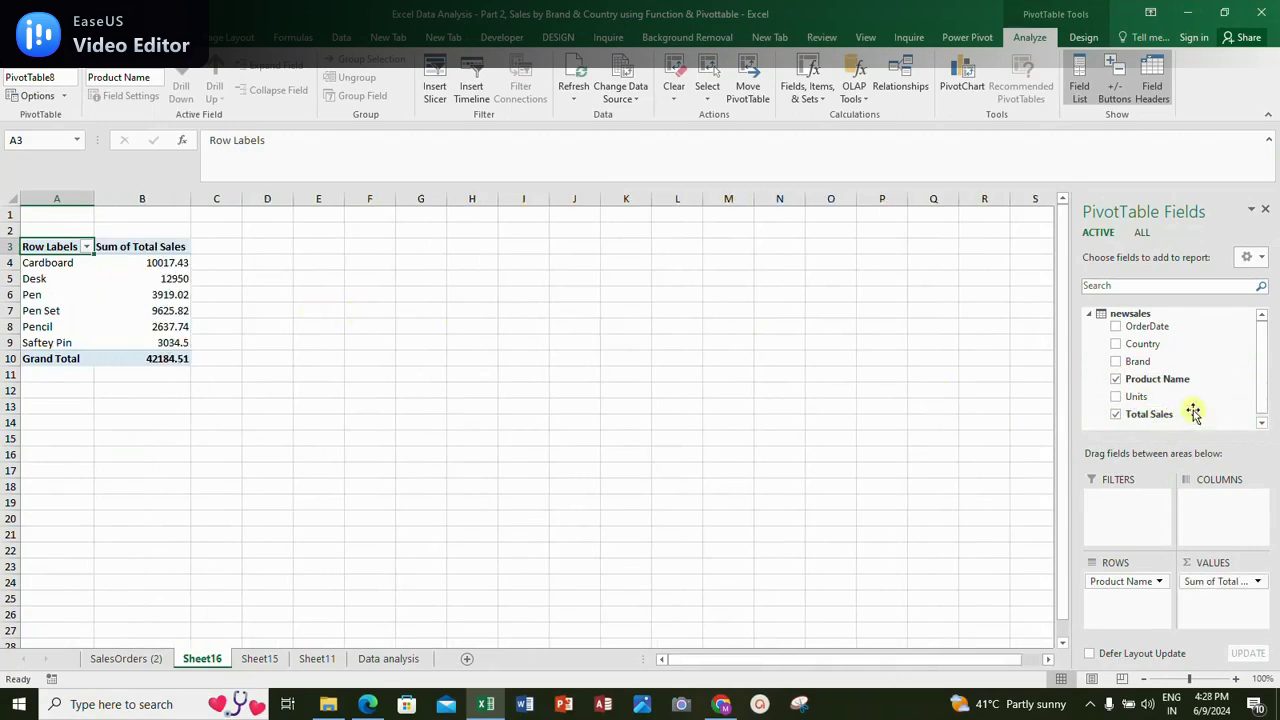
pyautogui.click(223, 249)
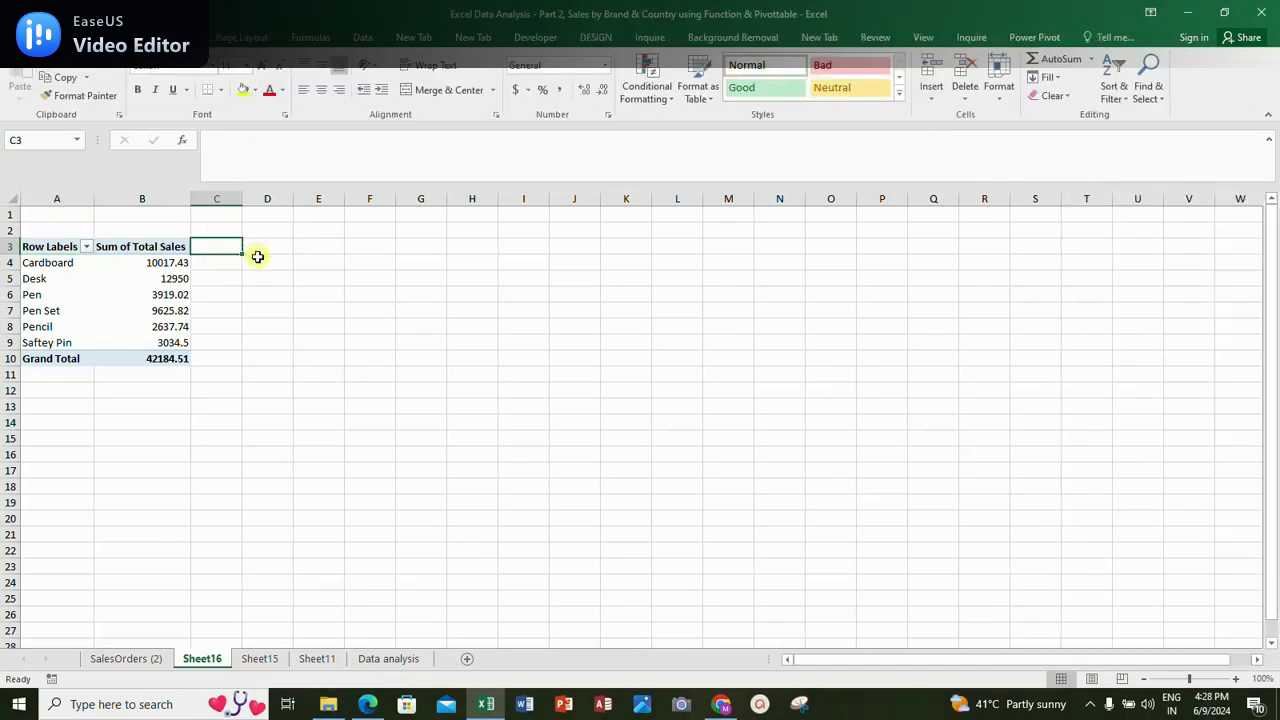
# Start a new measure on the newsales table from the pivot table fields and name it Averageproductwisesales
pyautogui.click(143, 247)
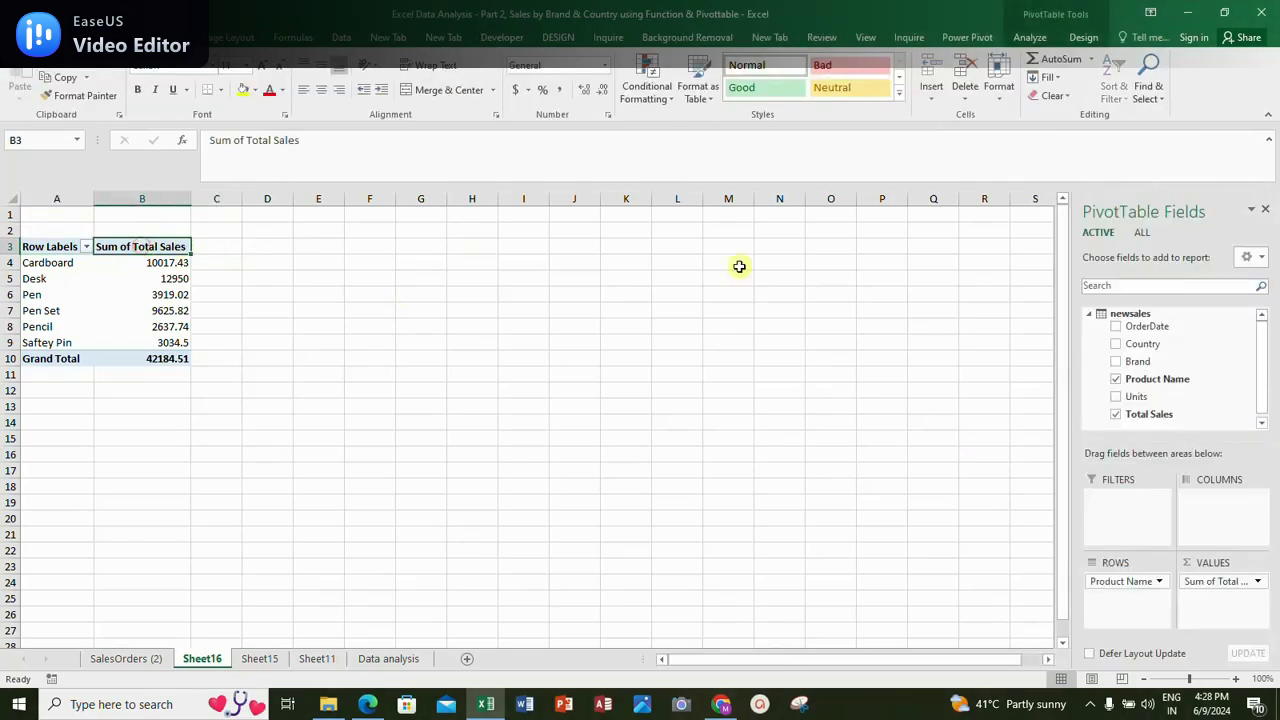
pyautogui.rightClick(1140, 322)
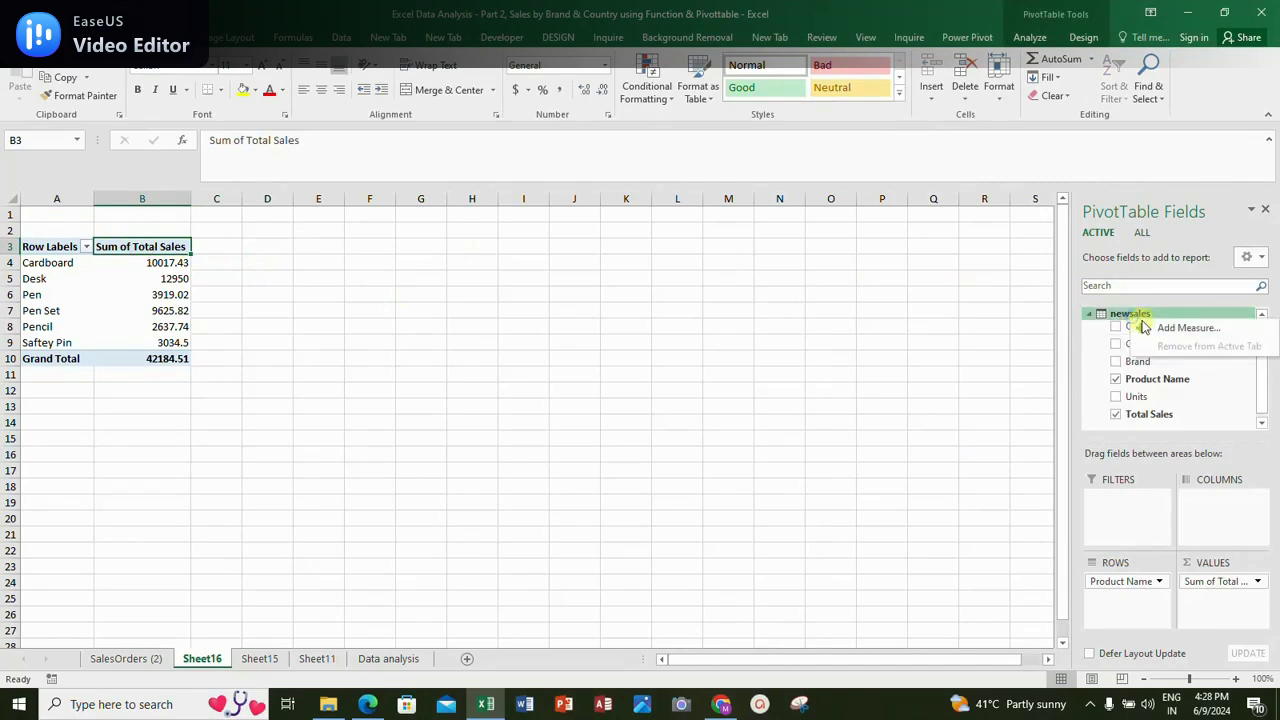
pyautogui.click(1198, 329)
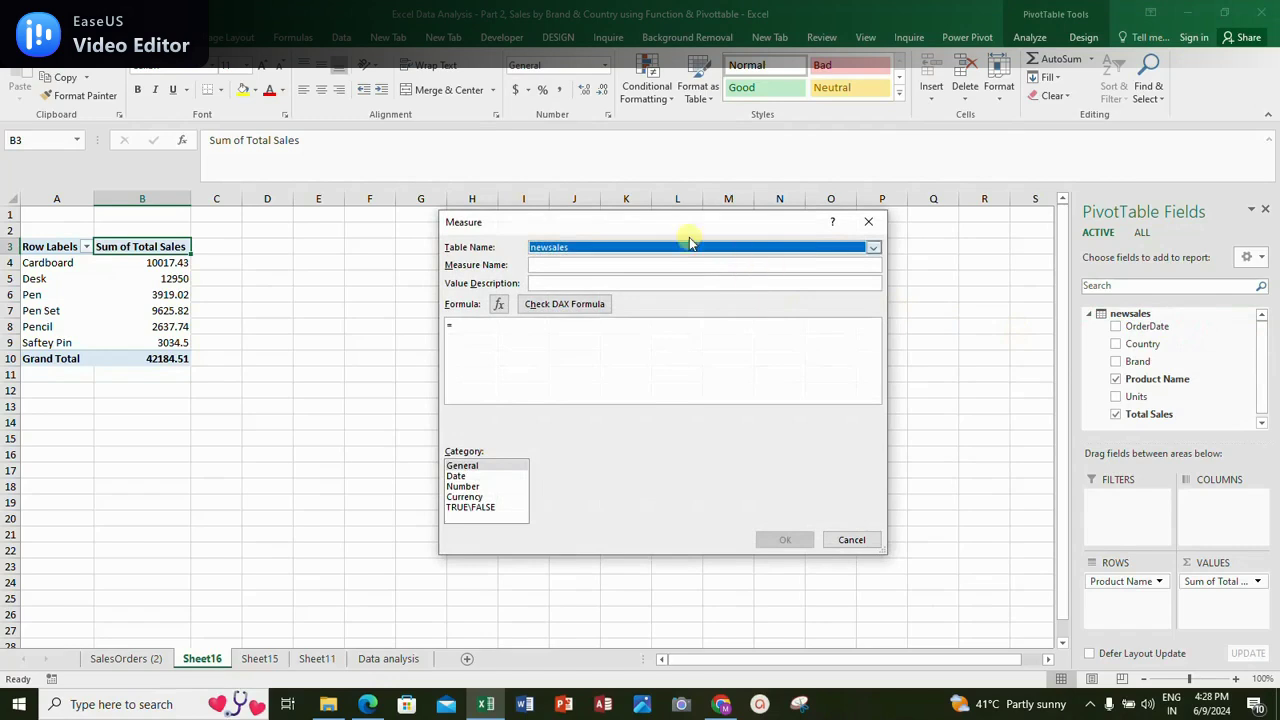
pyautogui.moveTo(640, 224); pyautogui.dragTo(597, 205)
pyautogui.click(503, 246)
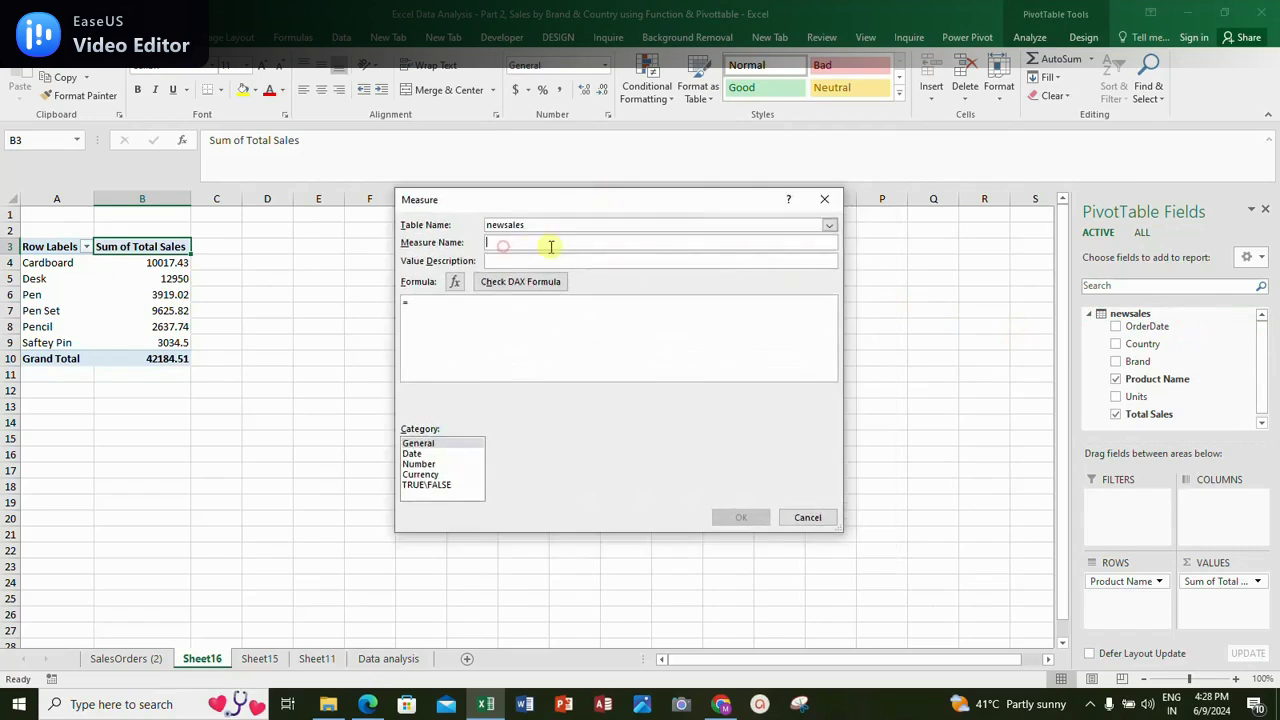
pyautogui.write('Averageproductwisesales')
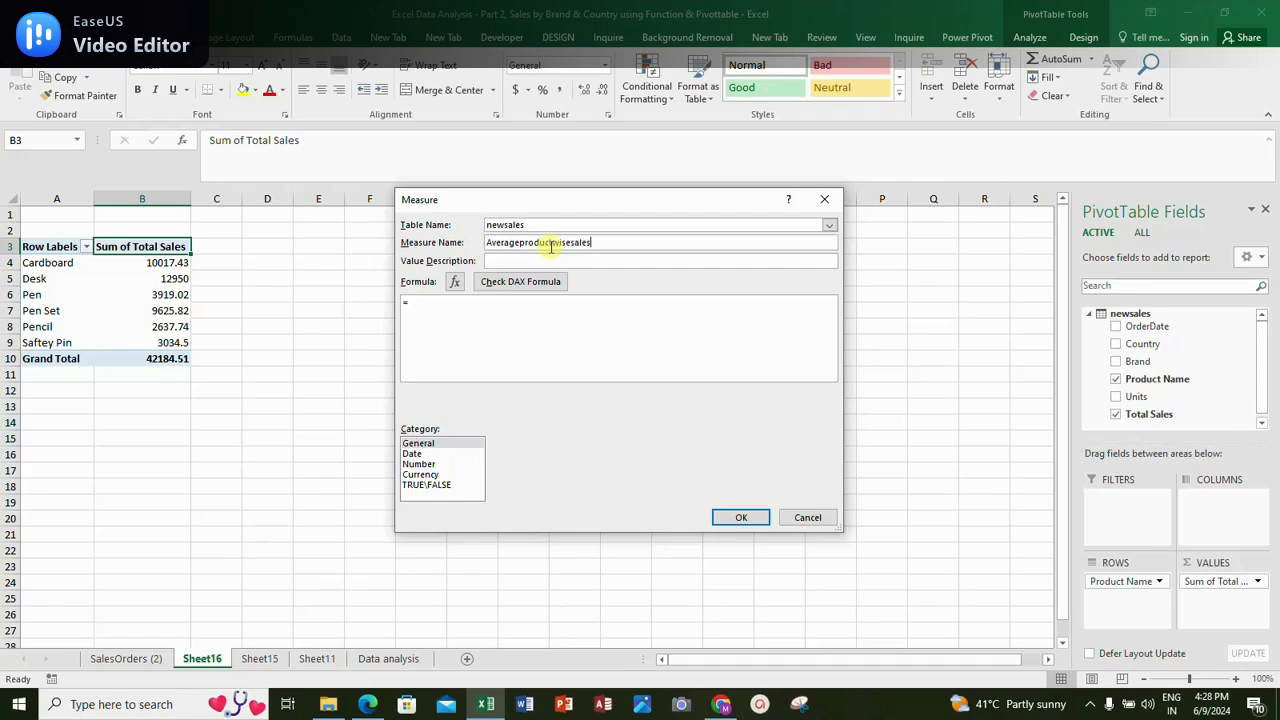
# Try the measure formula =average(newsales([Total Sales])
pyautogui.click(429, 302)
pyautogui.write('average')
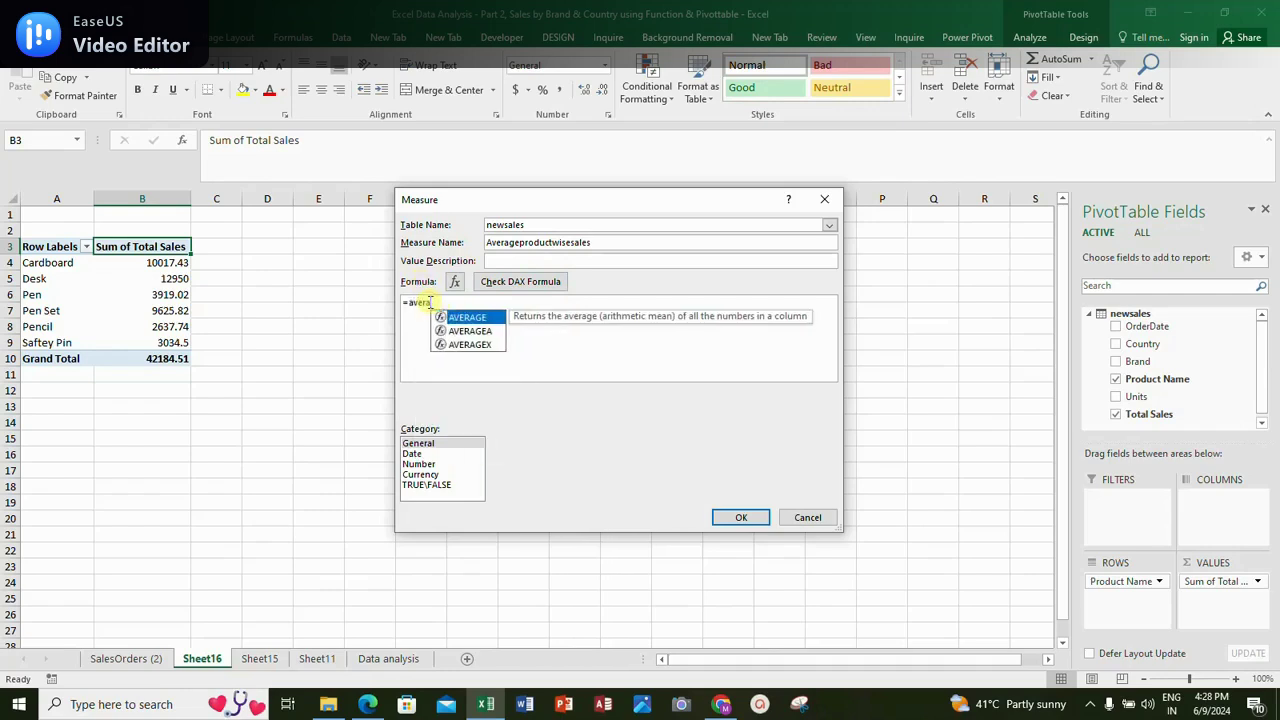
pyautogui.write('(')
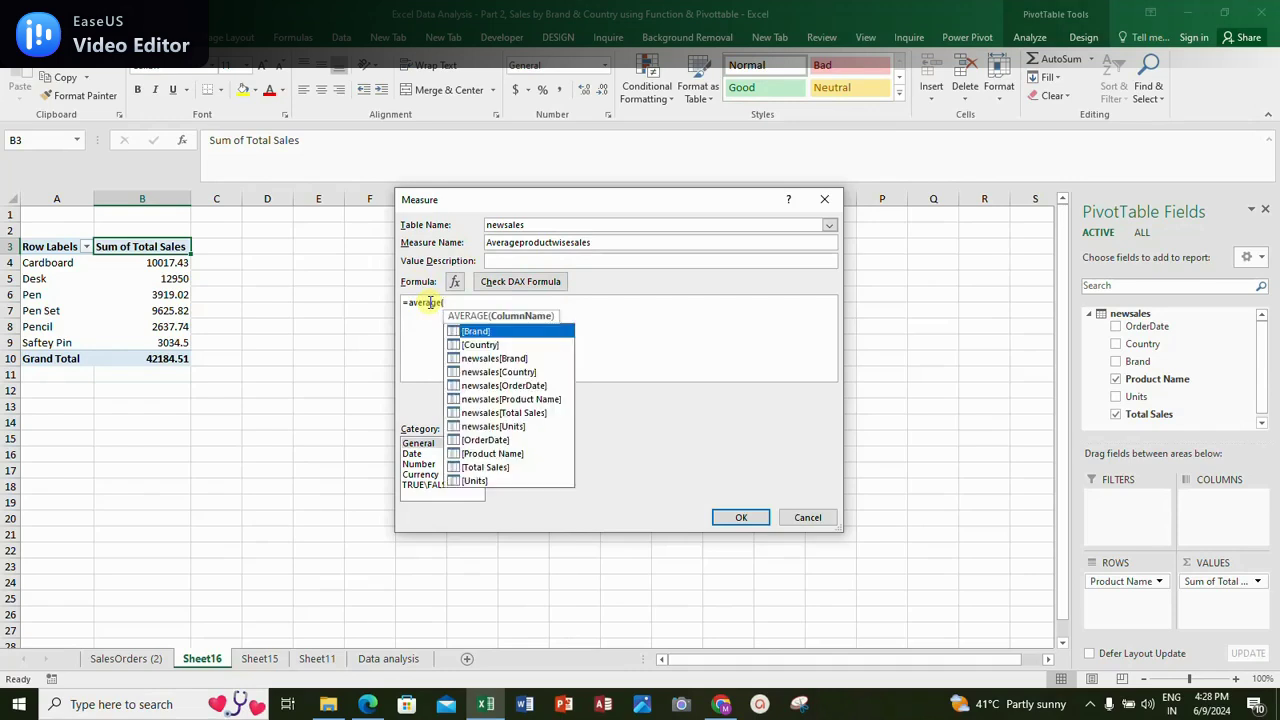
pyautogui.write('newsales')
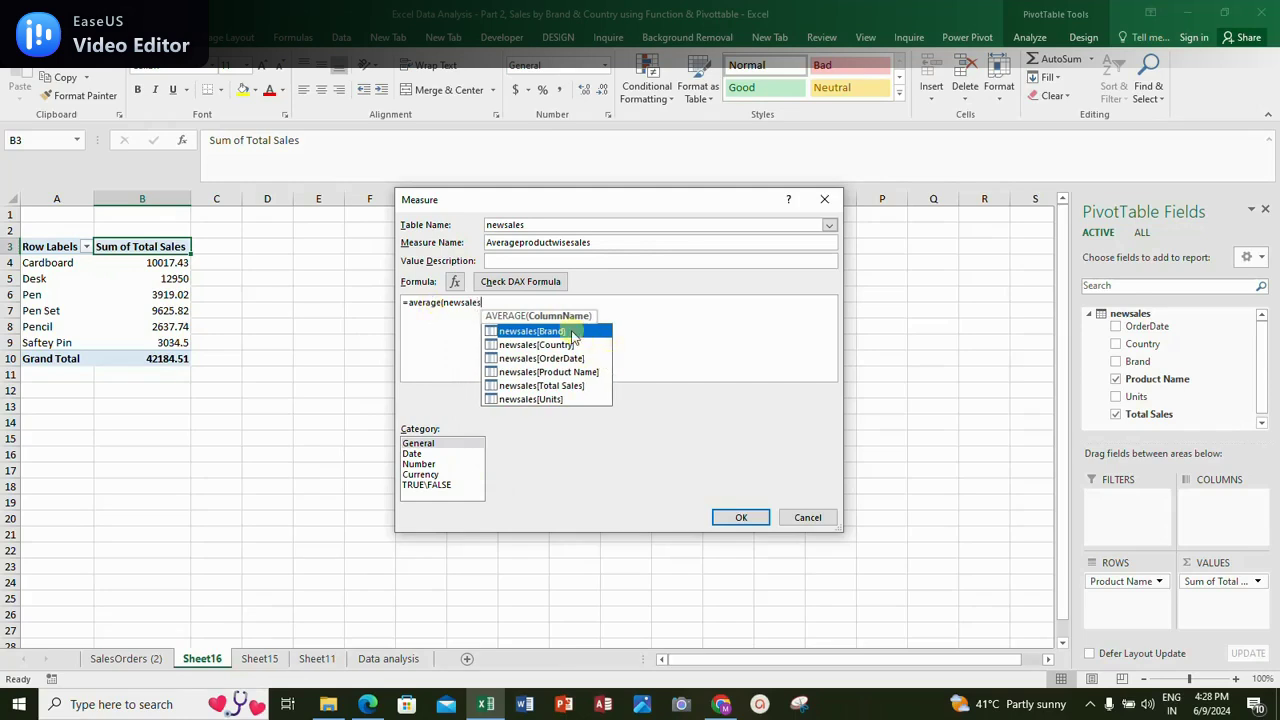
pyautogui.write('[')
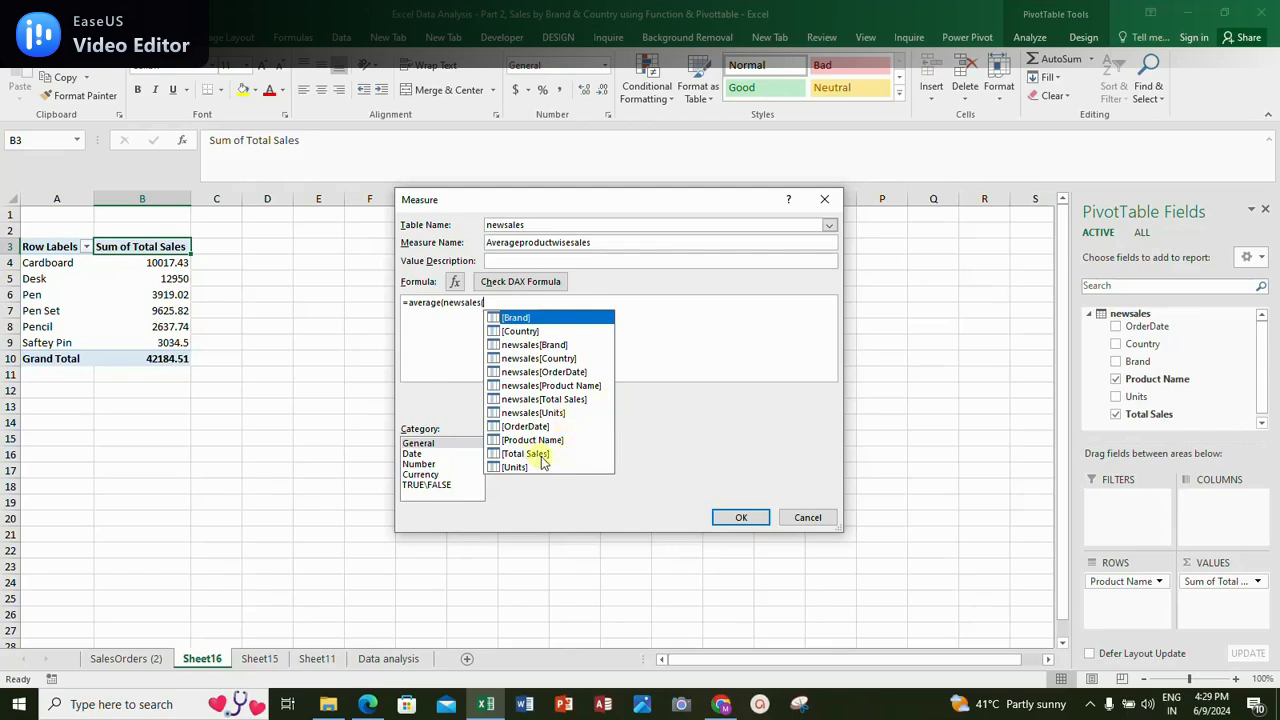
pyautogui.write('t')
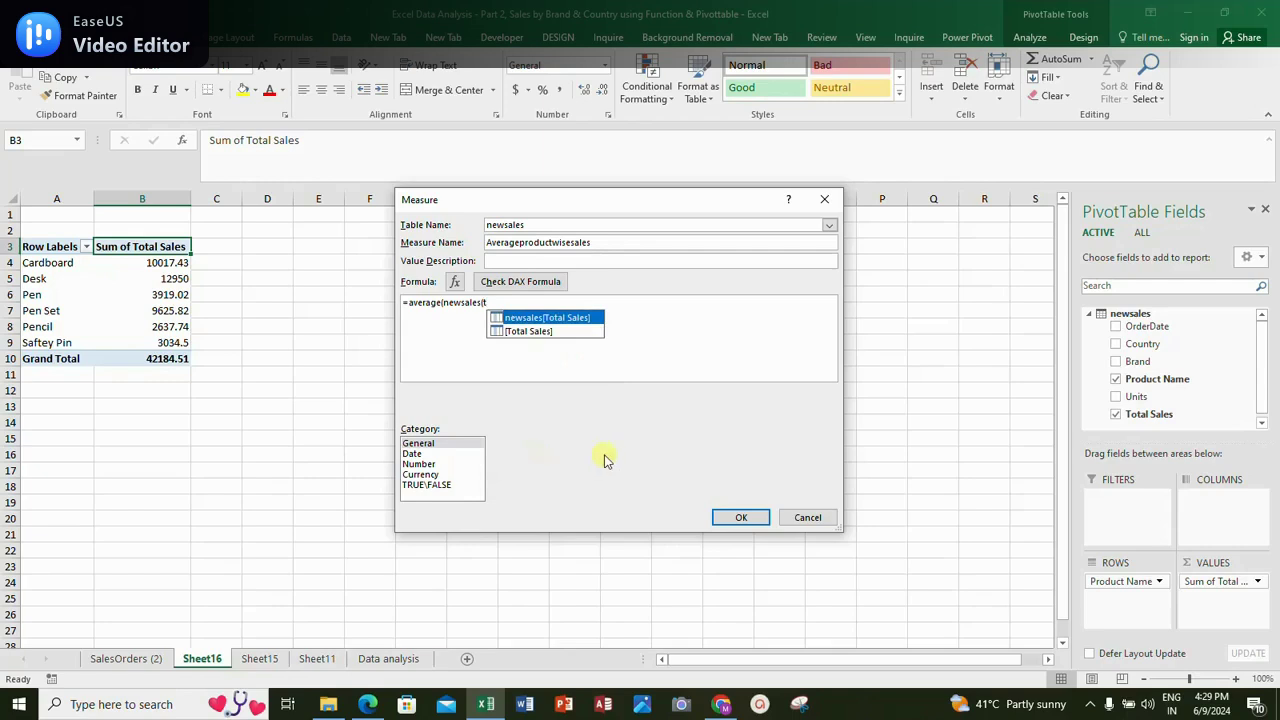
pyautogui.doubleClick(543, 331)
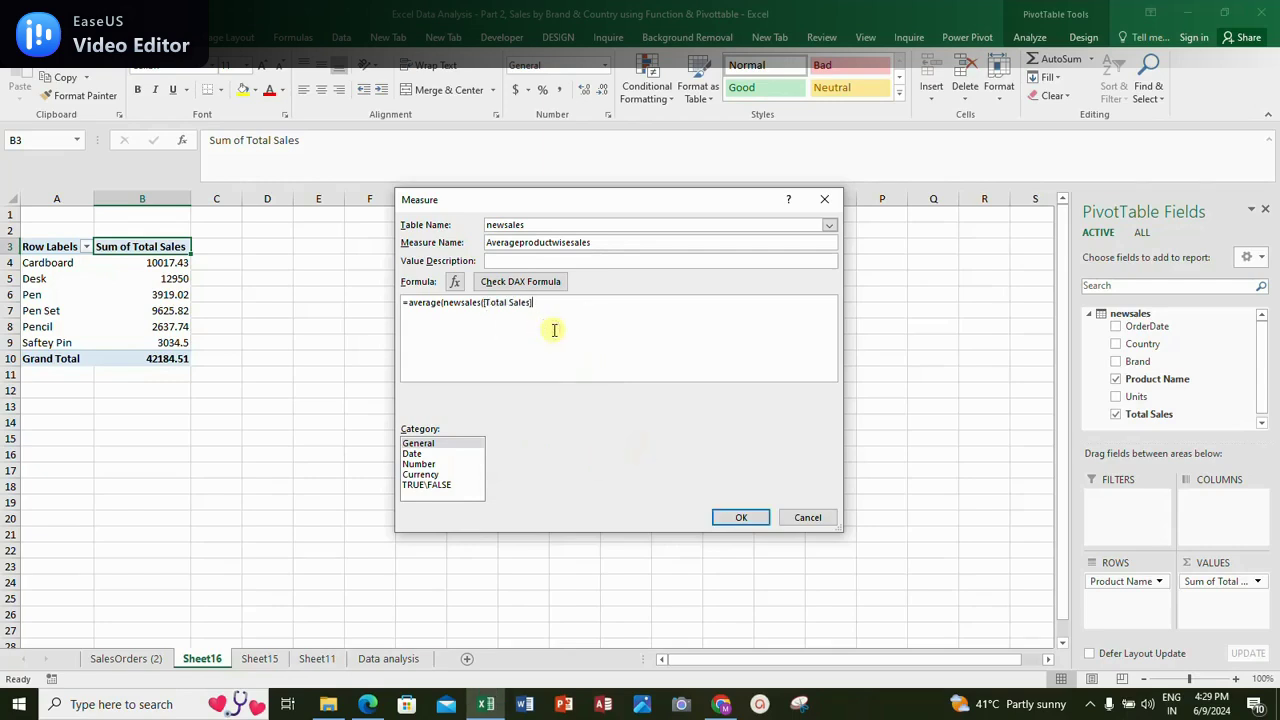
pyautogui.write(')')
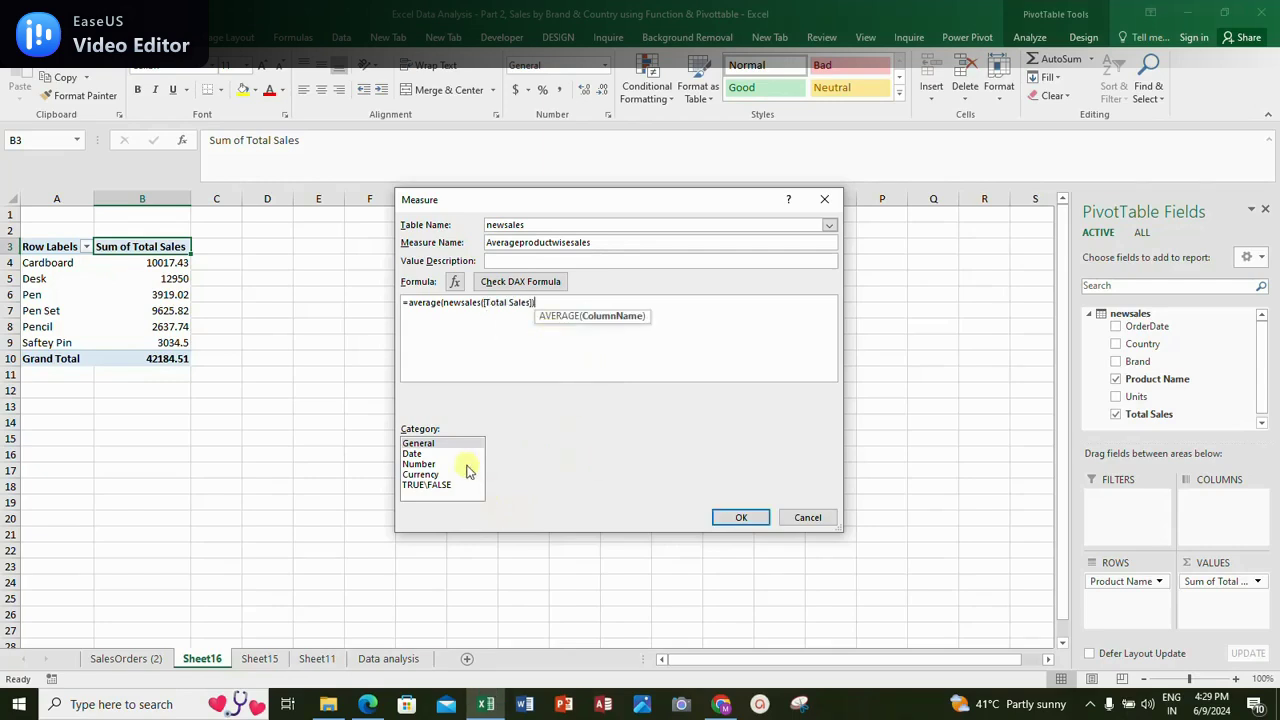
# Try to create the measure with a decimal number format and 1 decimal place
pyautogui.click(420, 464)
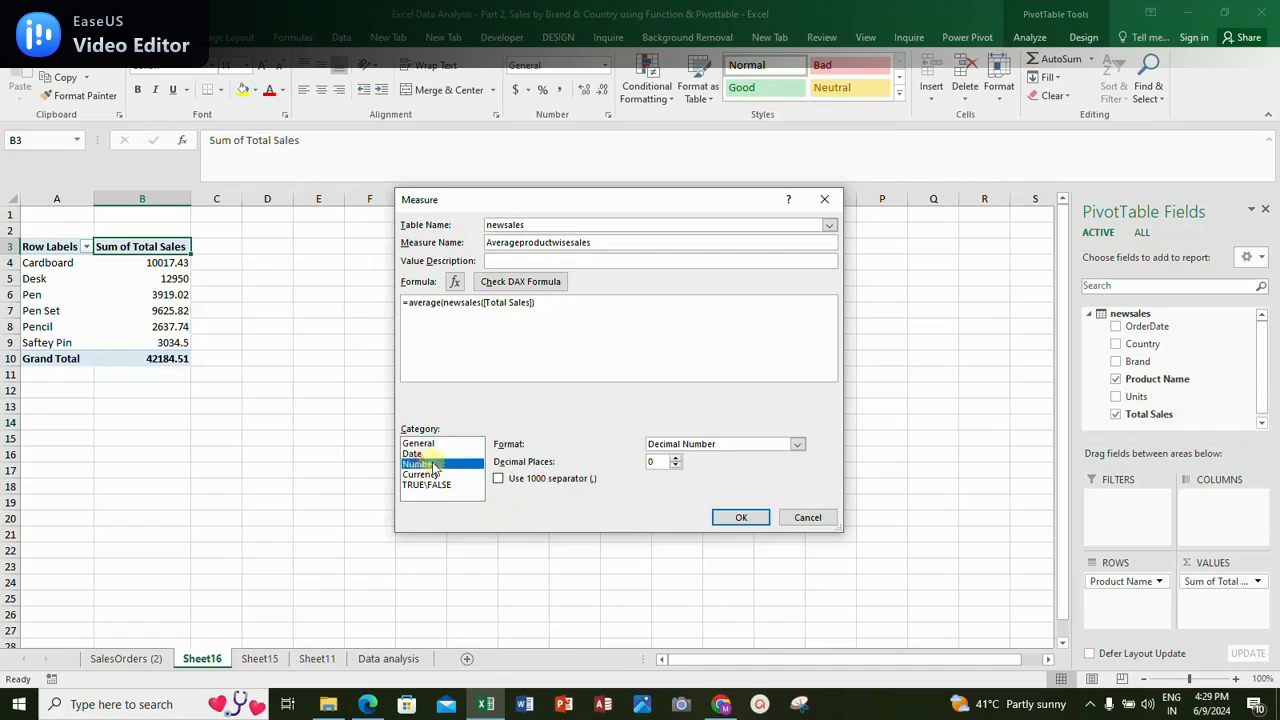
pyautogui.click(675, 459)
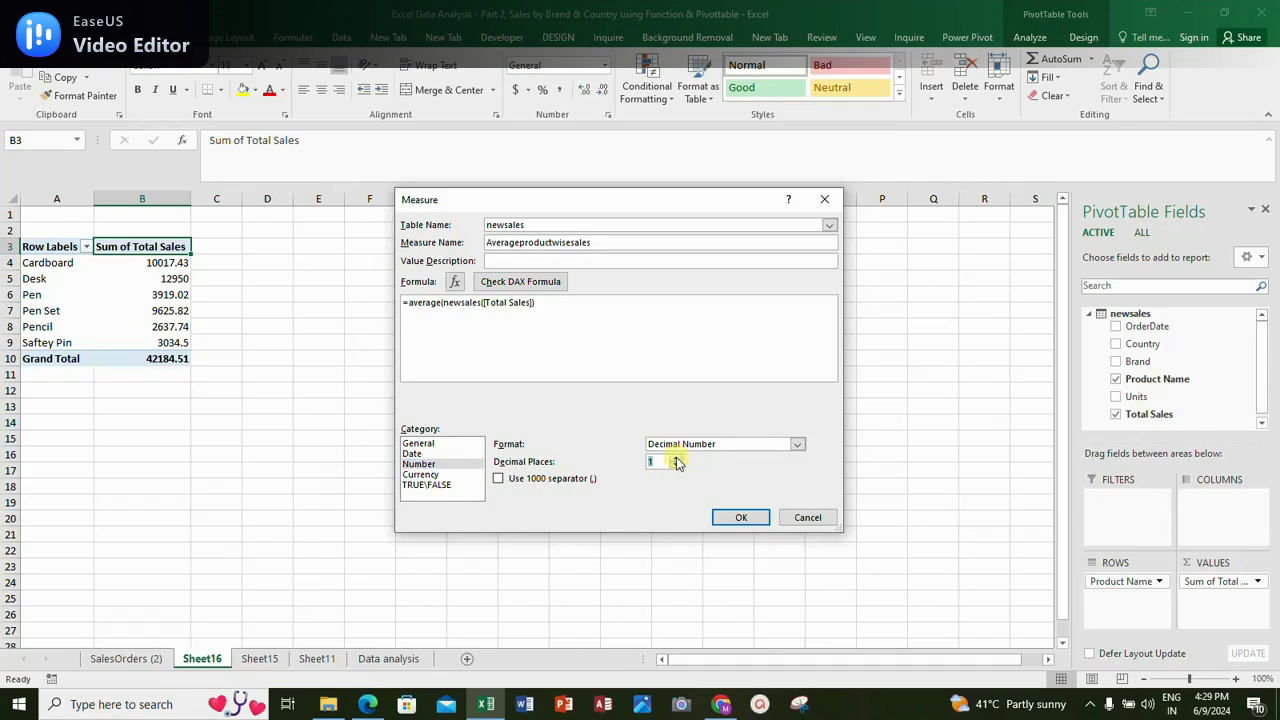
pyautogui.click(741, 517)
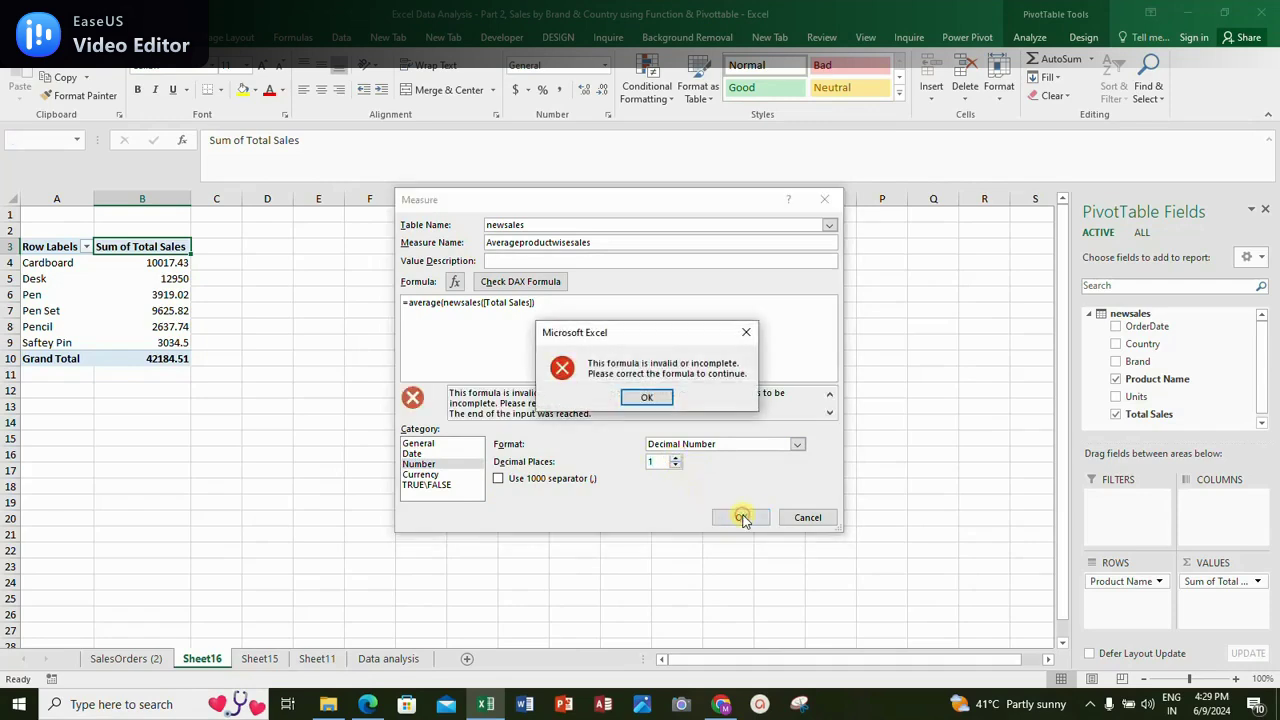
pyautogui.click(660, 401)
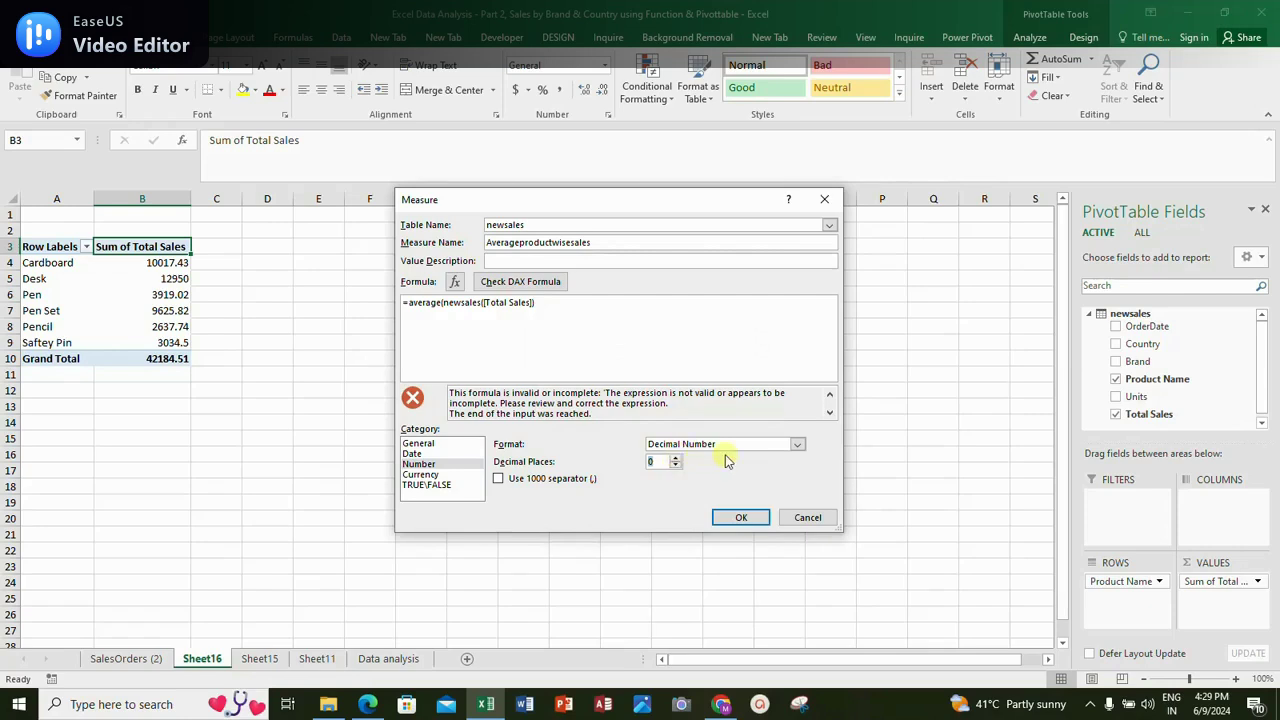
# Try the Whole Number format, switch the measure's category back to General, and attempt to create it again
pyautogui.click(800, 446)
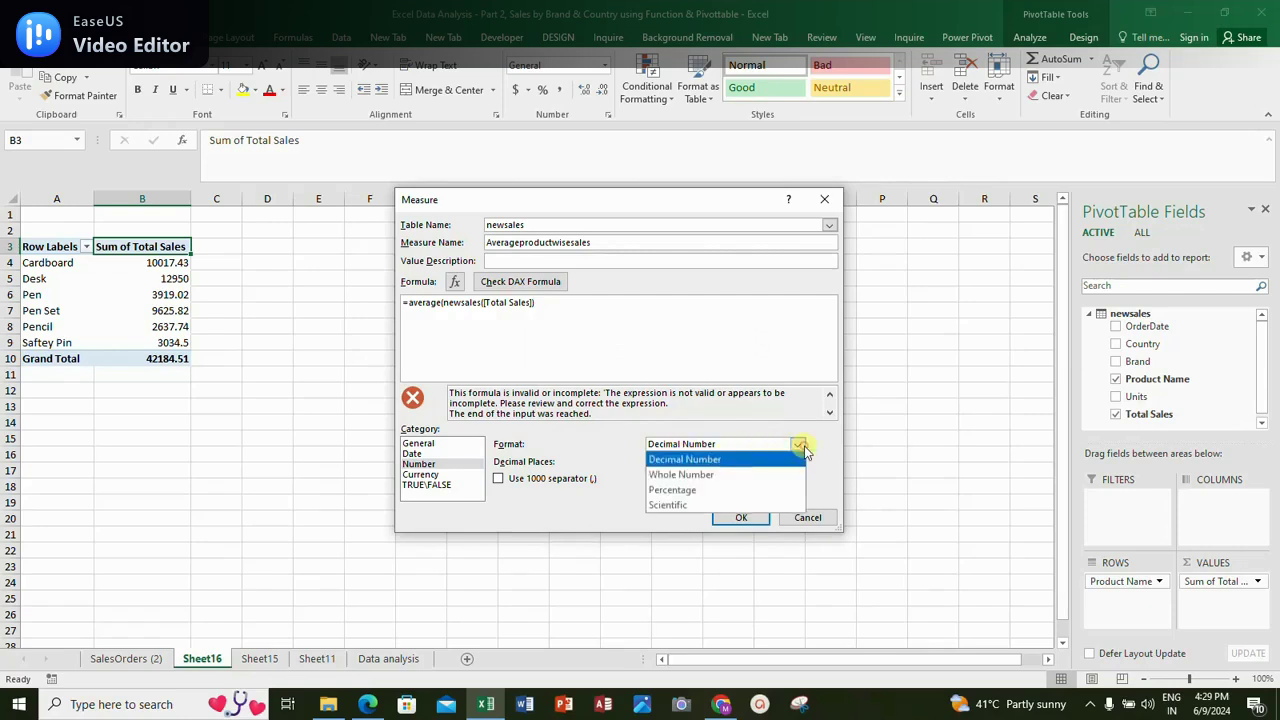
pyautogui.click(714, 476)
pyautogui.click(418, 443)
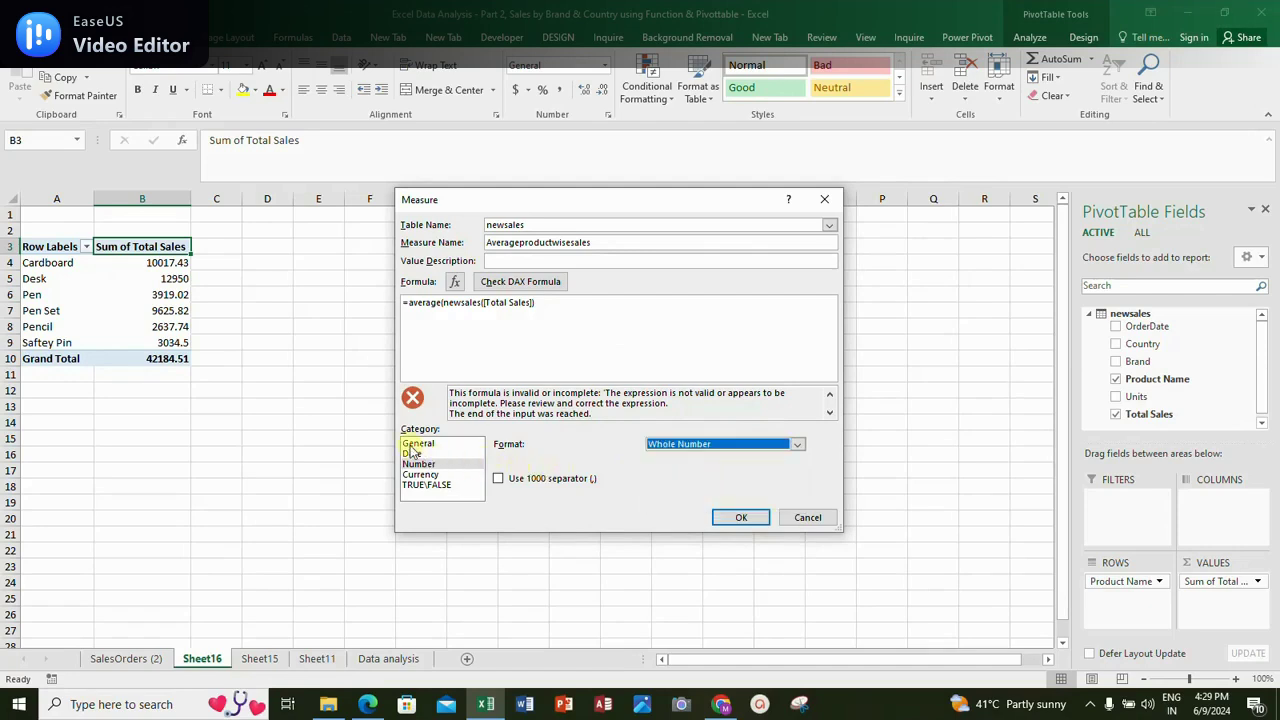
pyautogui.click(738, 520)
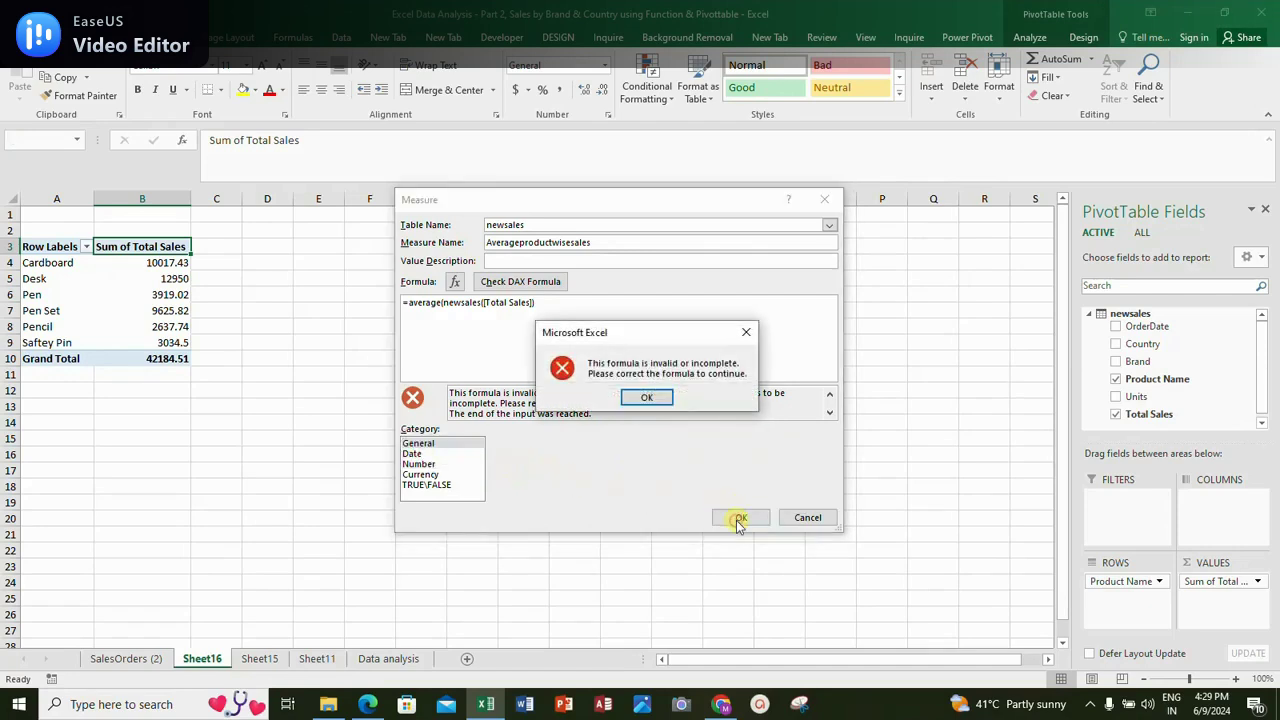
pyautogui.click(651, 397)
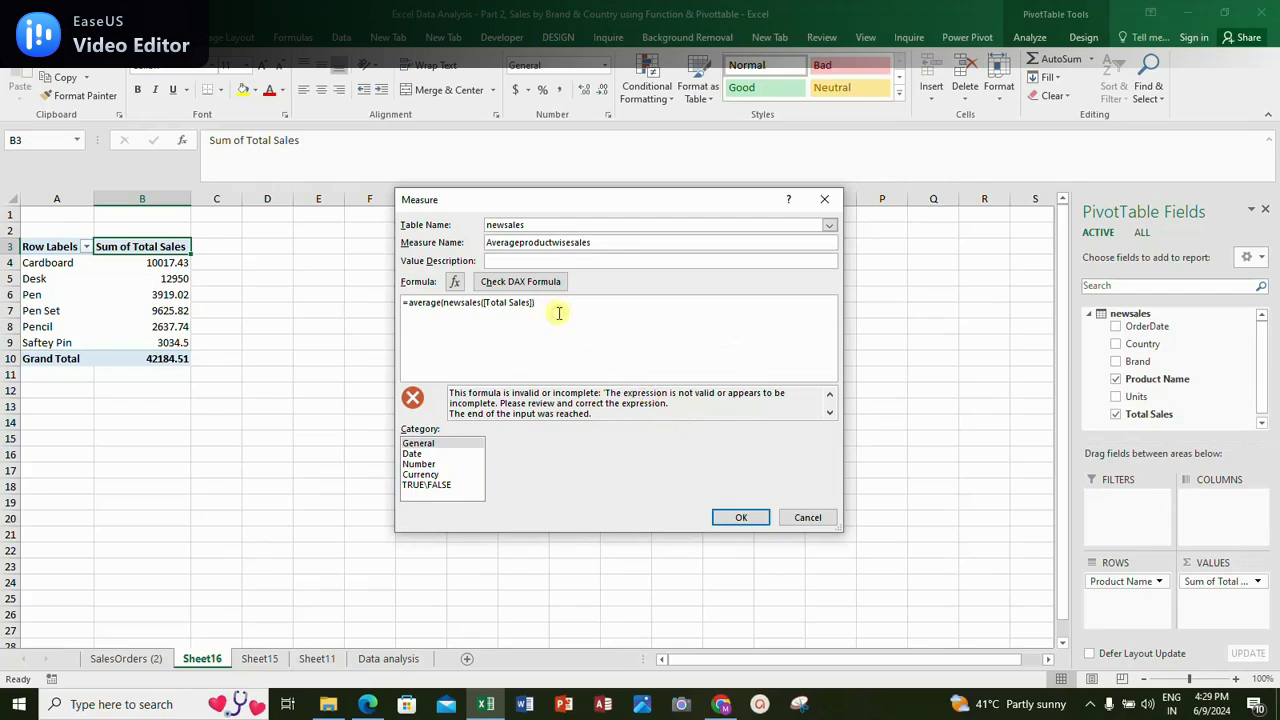
# Replace the measure's formula with =average(newsales[Total Sales])
pyautogui.hotkey('ctrl', 'a')
pyautogui.press('Delete')
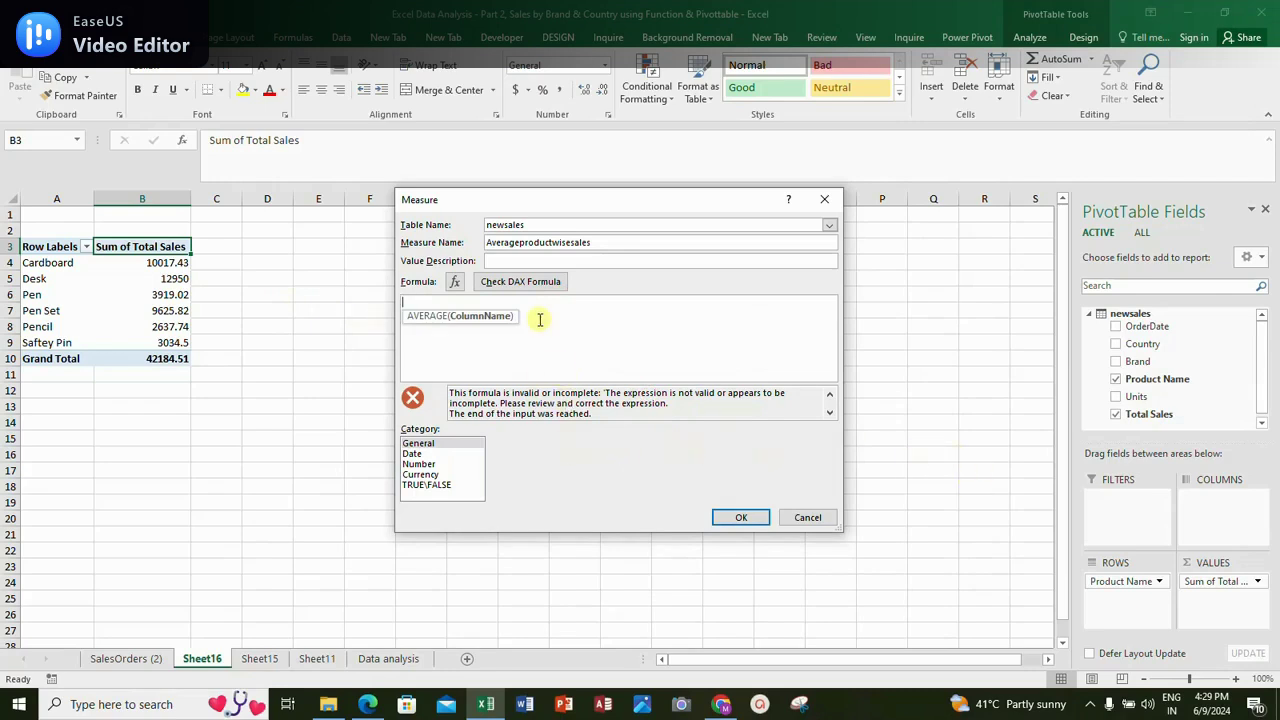
pyautogui.write('=ave')
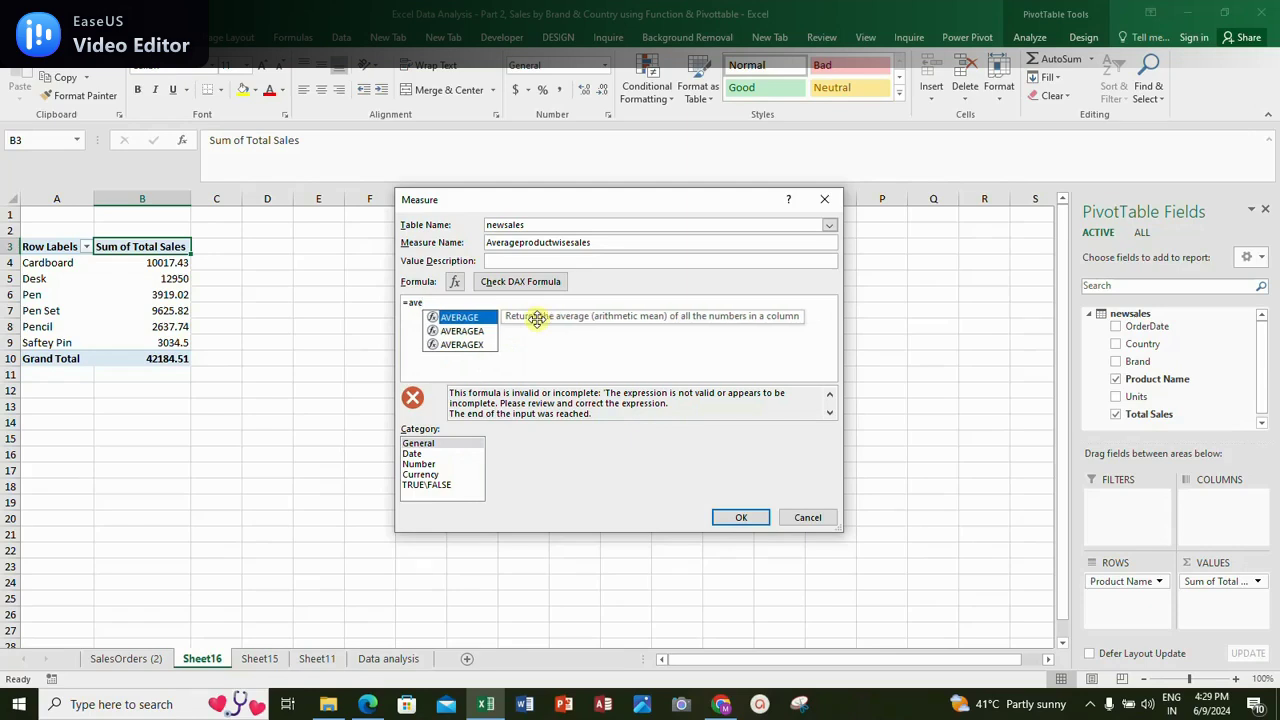
pyautogui.write('rage')
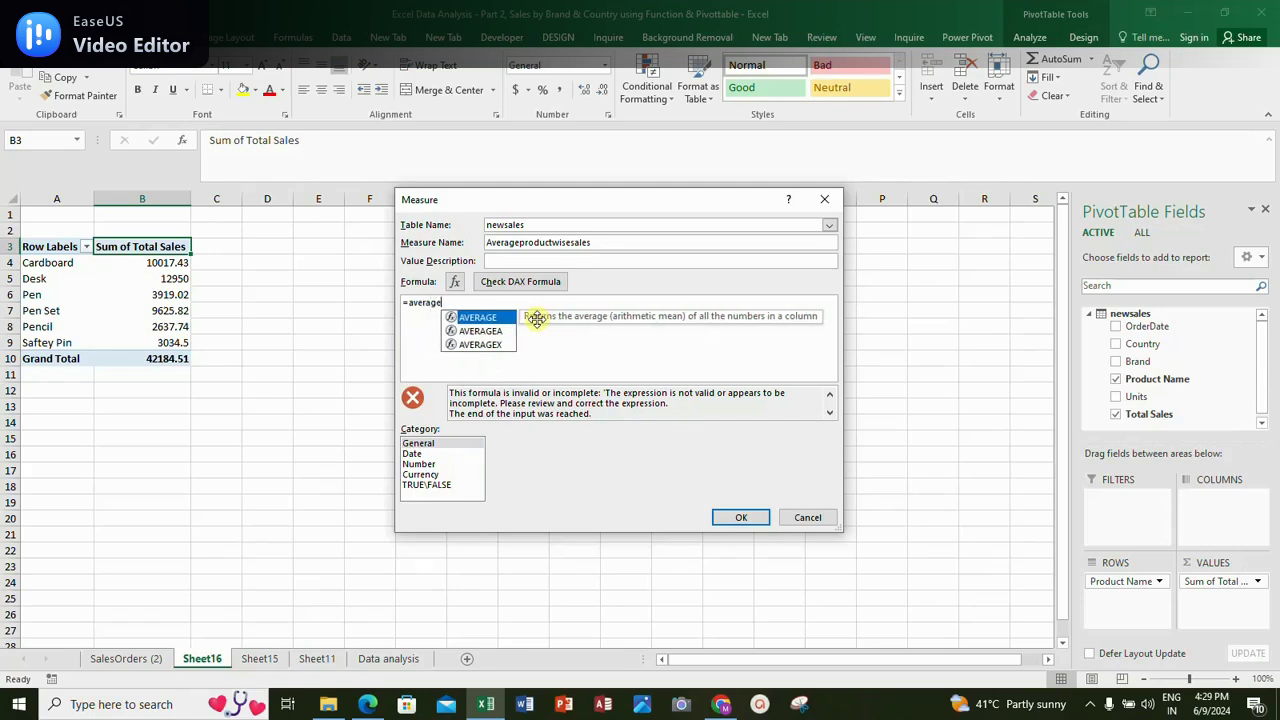
pyautogui.write('(')
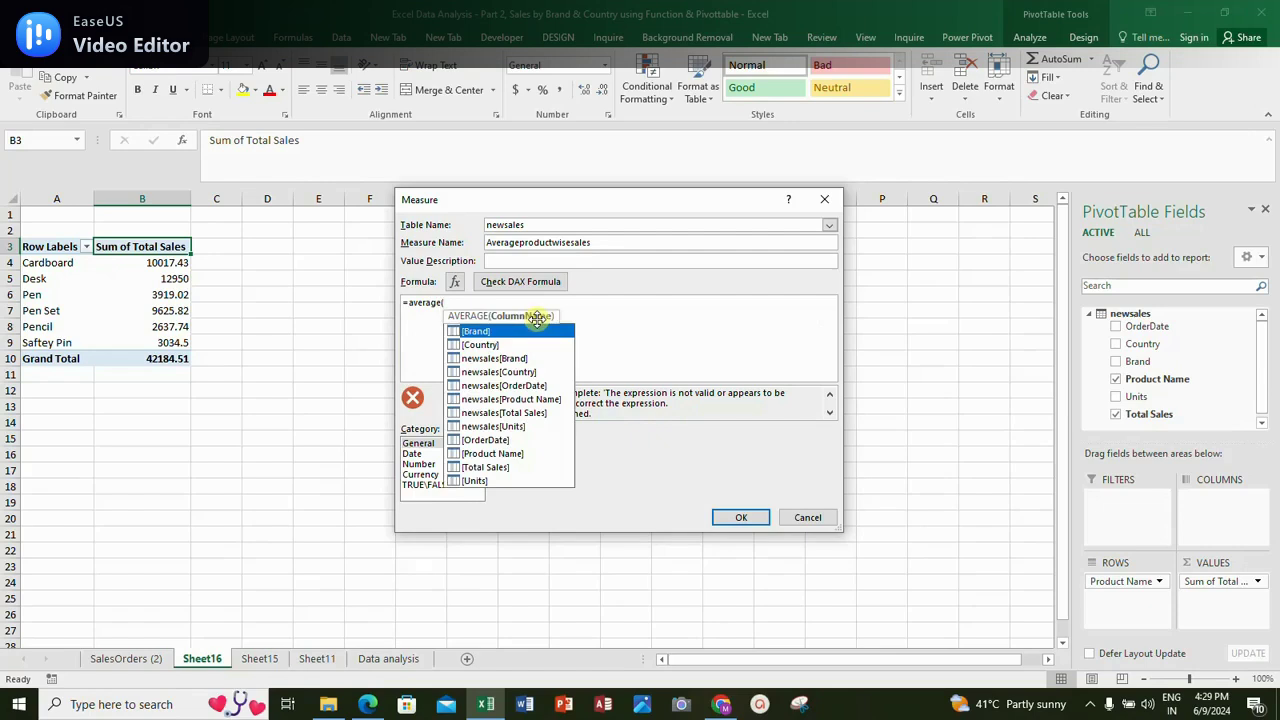
pyautogui.write('news')
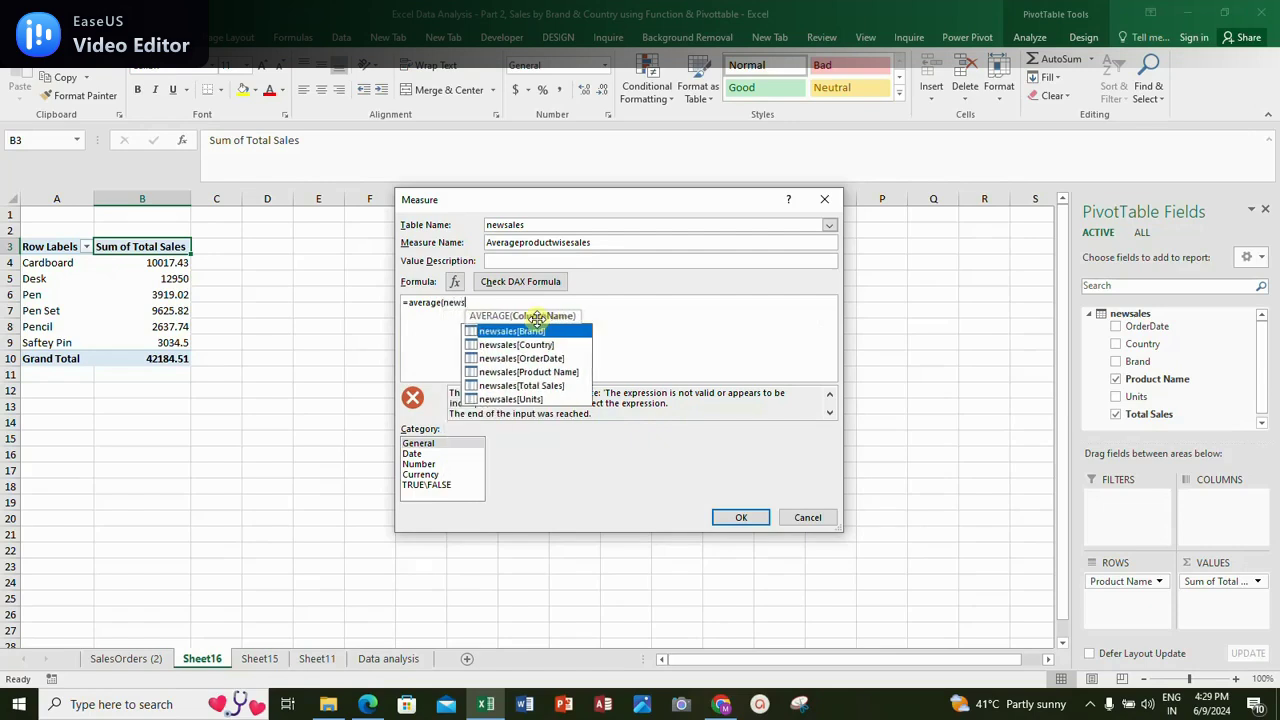
pyautogui.write('ales')
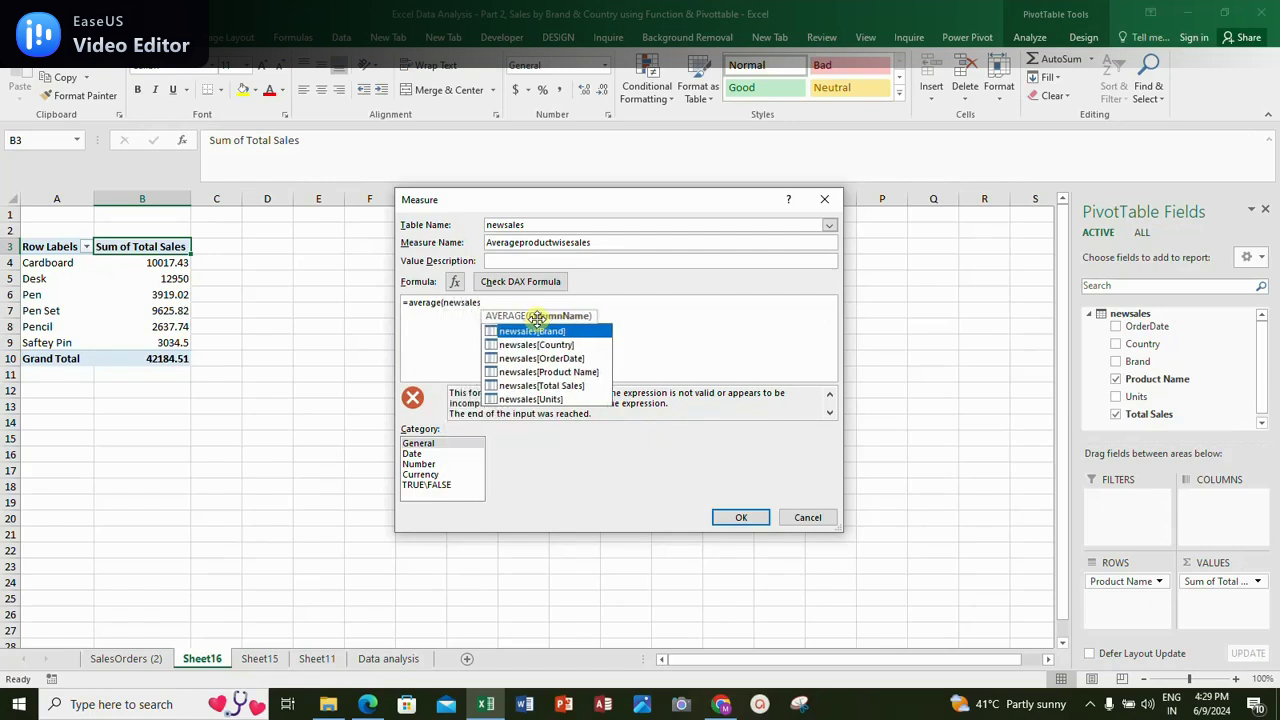
pyautogui.doubleClick(537, 393)
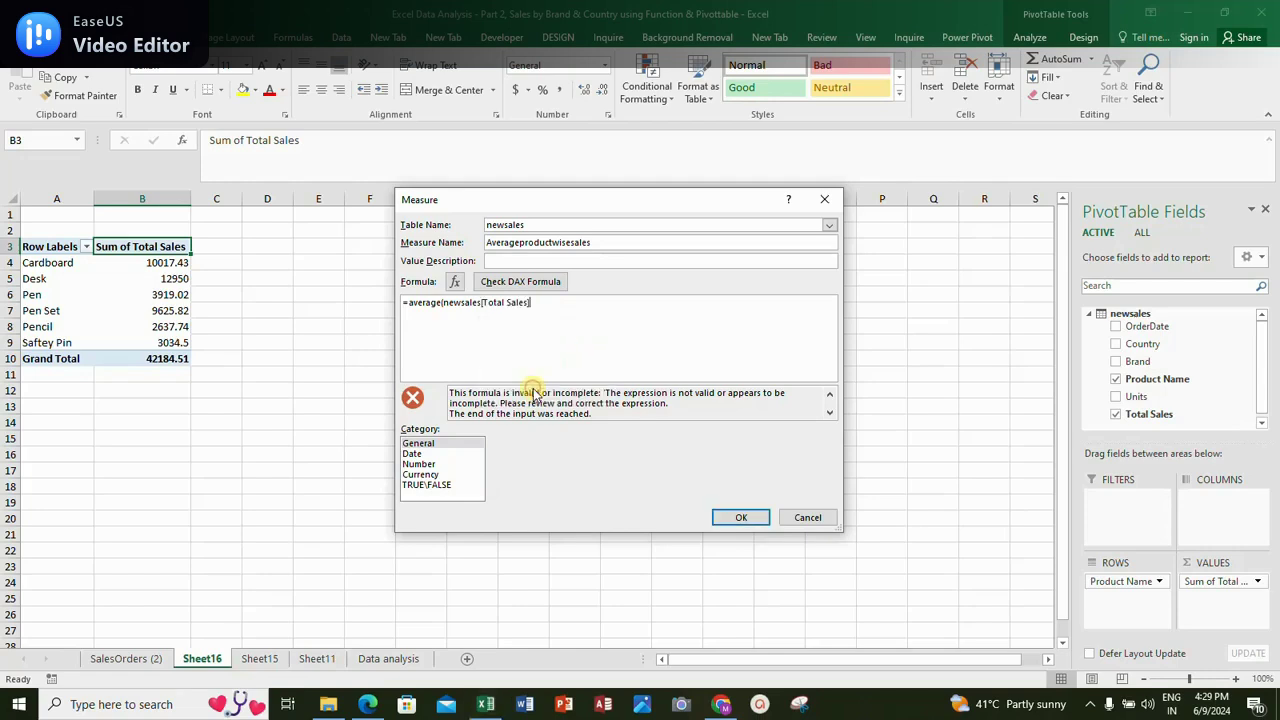
pyautogui.write(')')
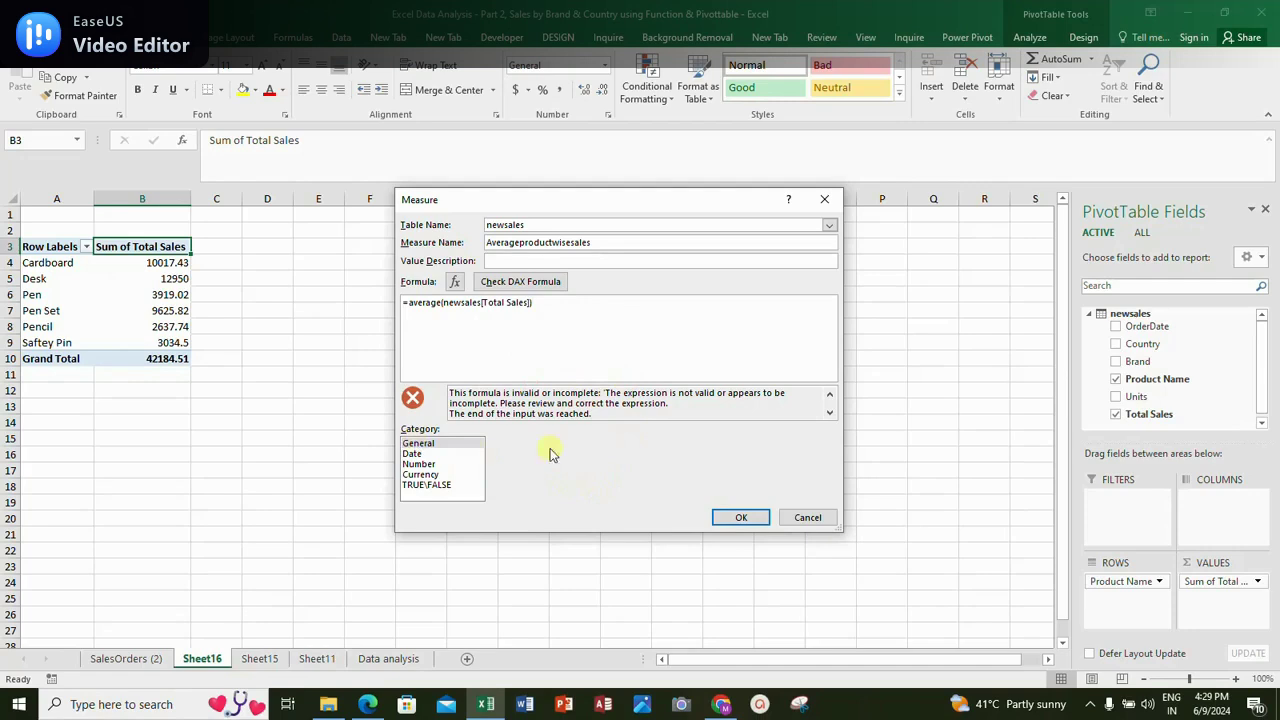
# Set the measure's category to Number with the Decimal Number format and create the measure
pyautogui.click(420, 464)
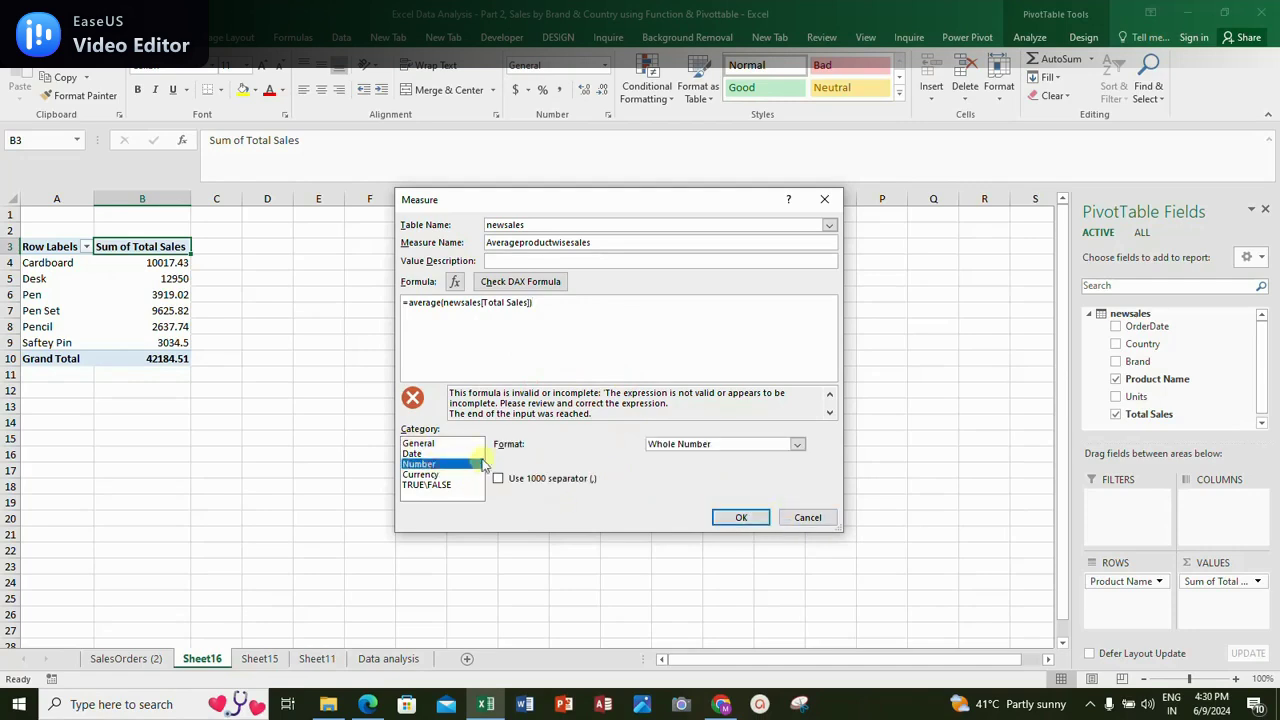
pyautogui.click(798, 446)
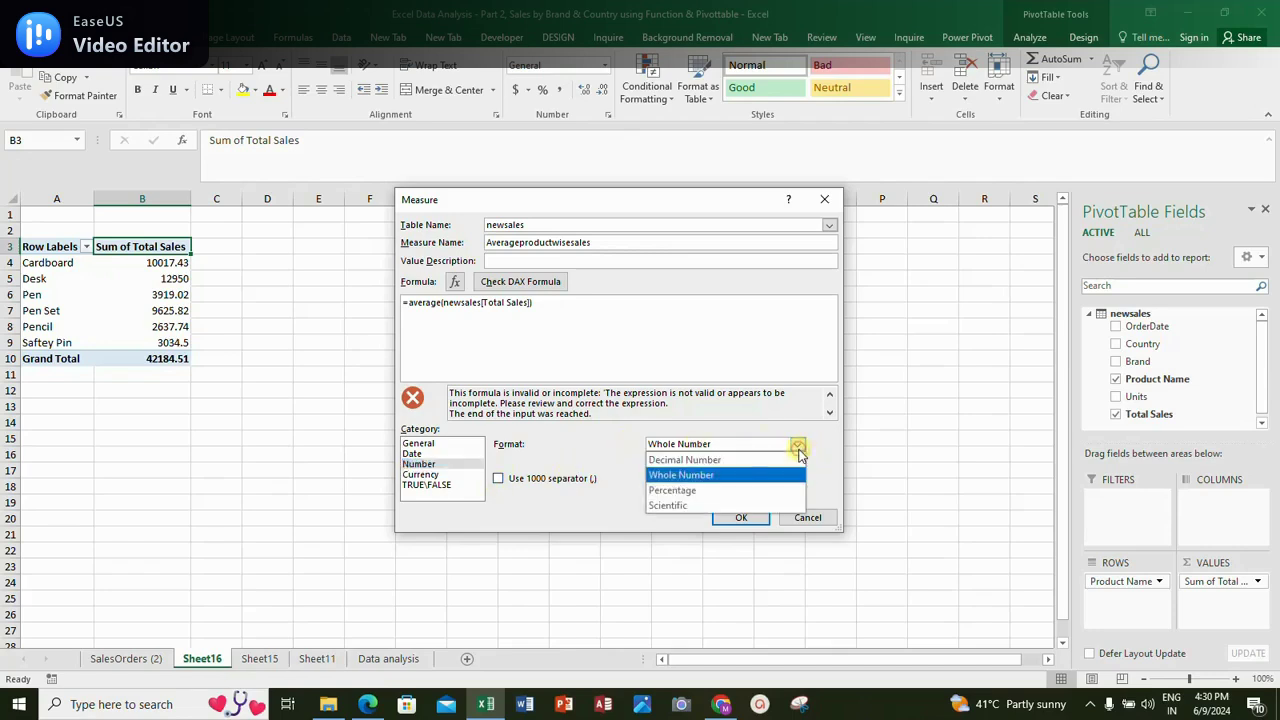
pyautogui.click(726, 459)
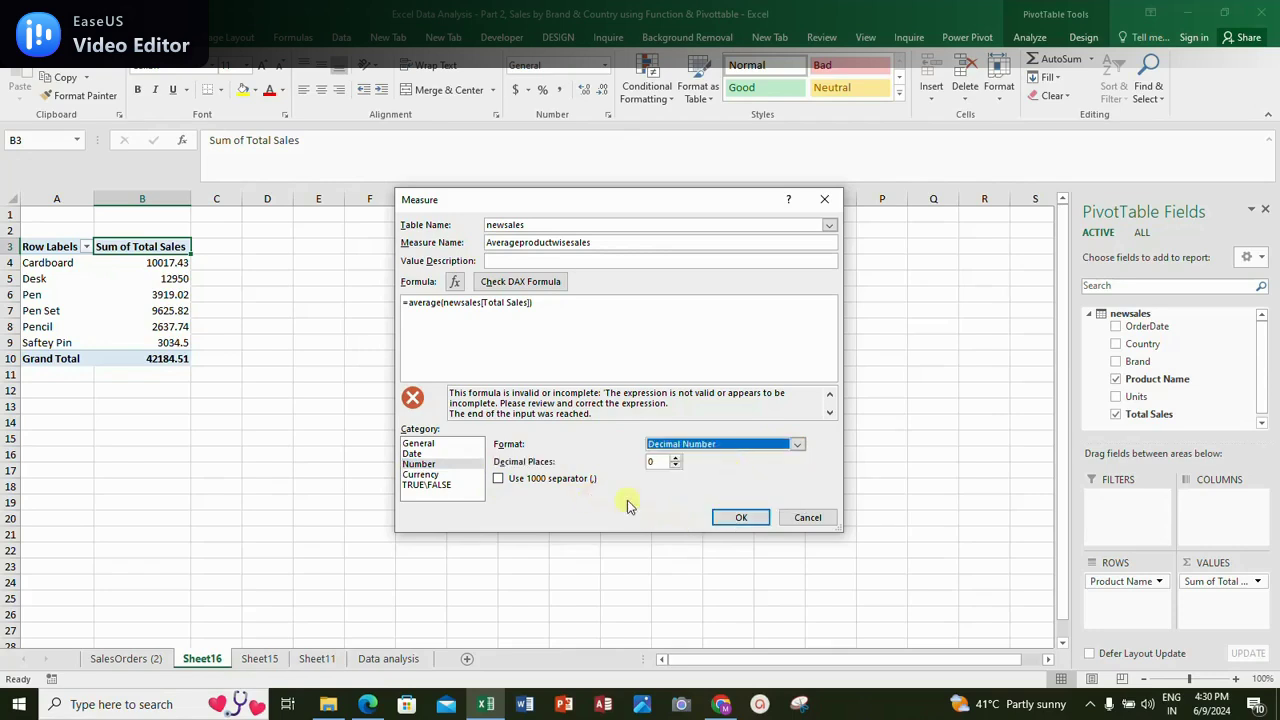
pyautogui.click(739, 517)
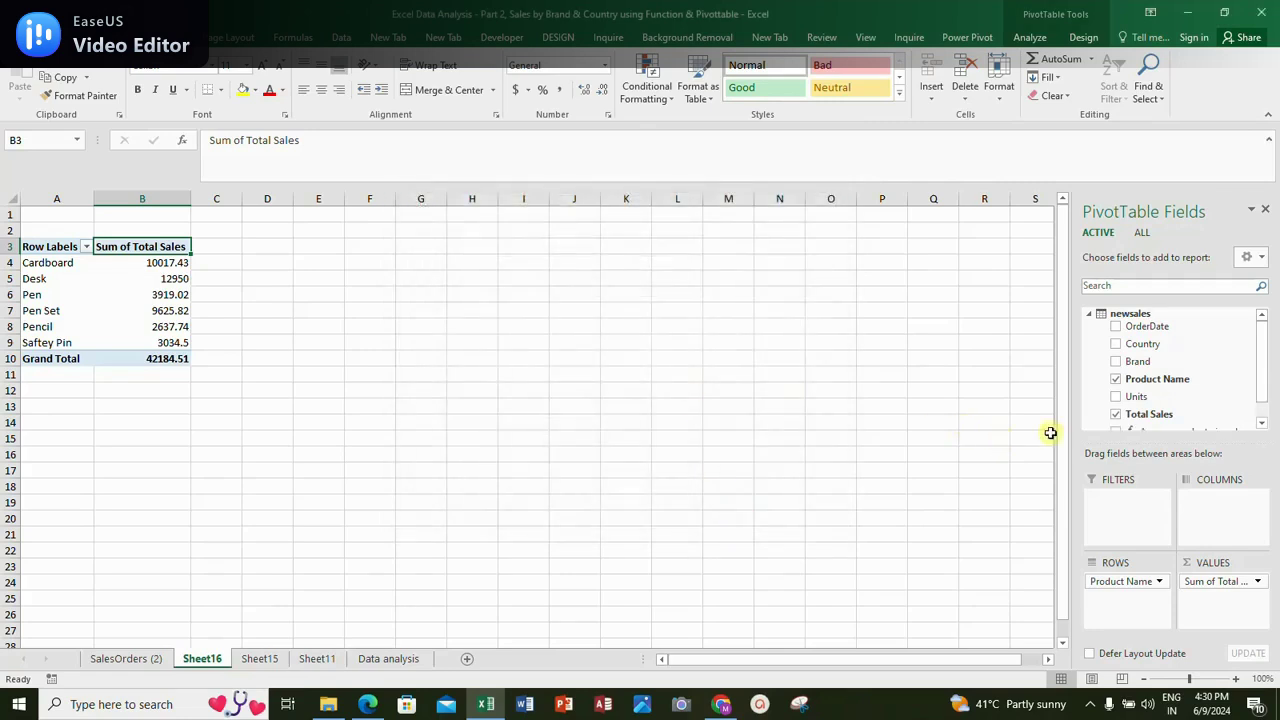
# Add the Averageproductwisesales measure to the pivot table's values and select the Cardboard average
pyautogui.click(1260, 376)
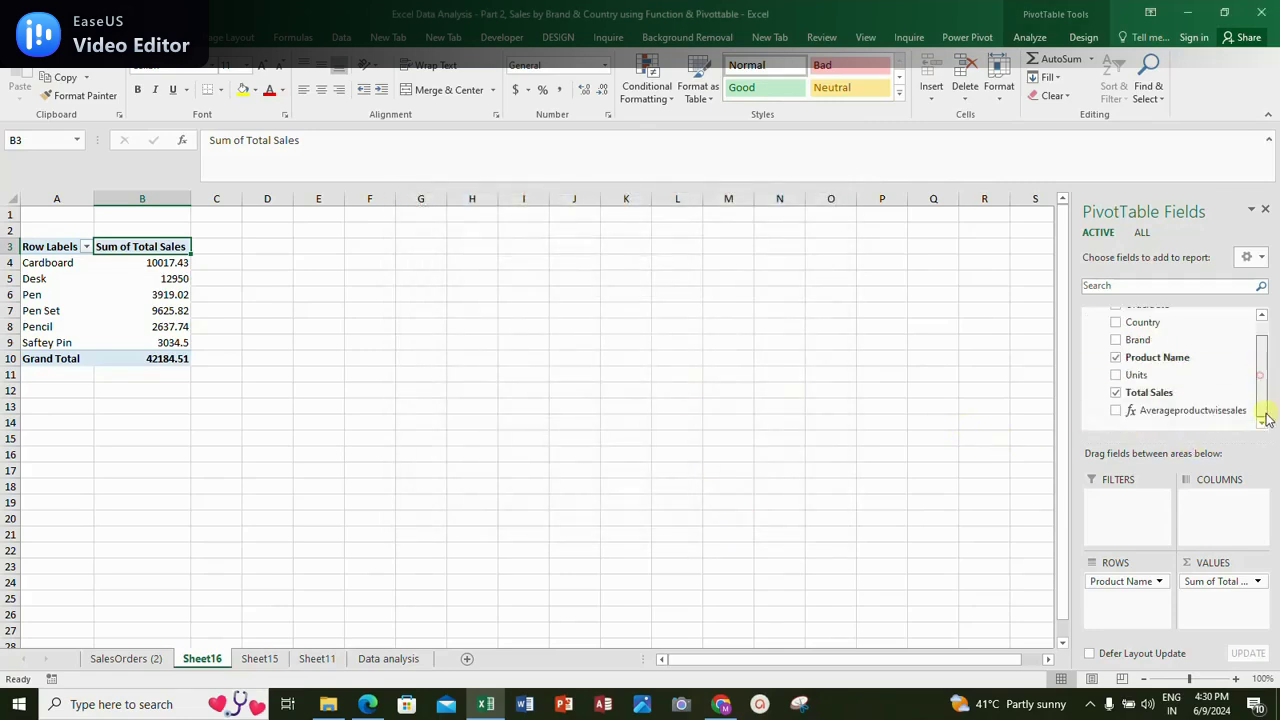
pyautogui.click(1116, 410)
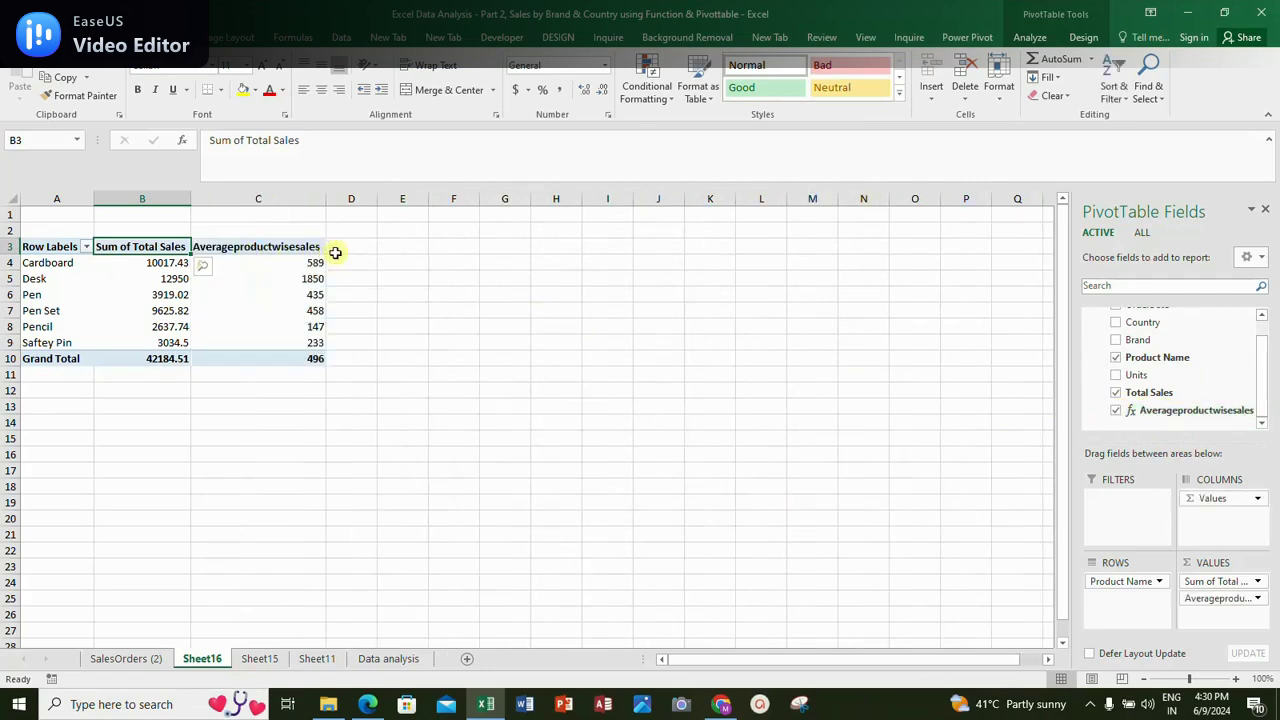
pyautogui.click(310, 263)
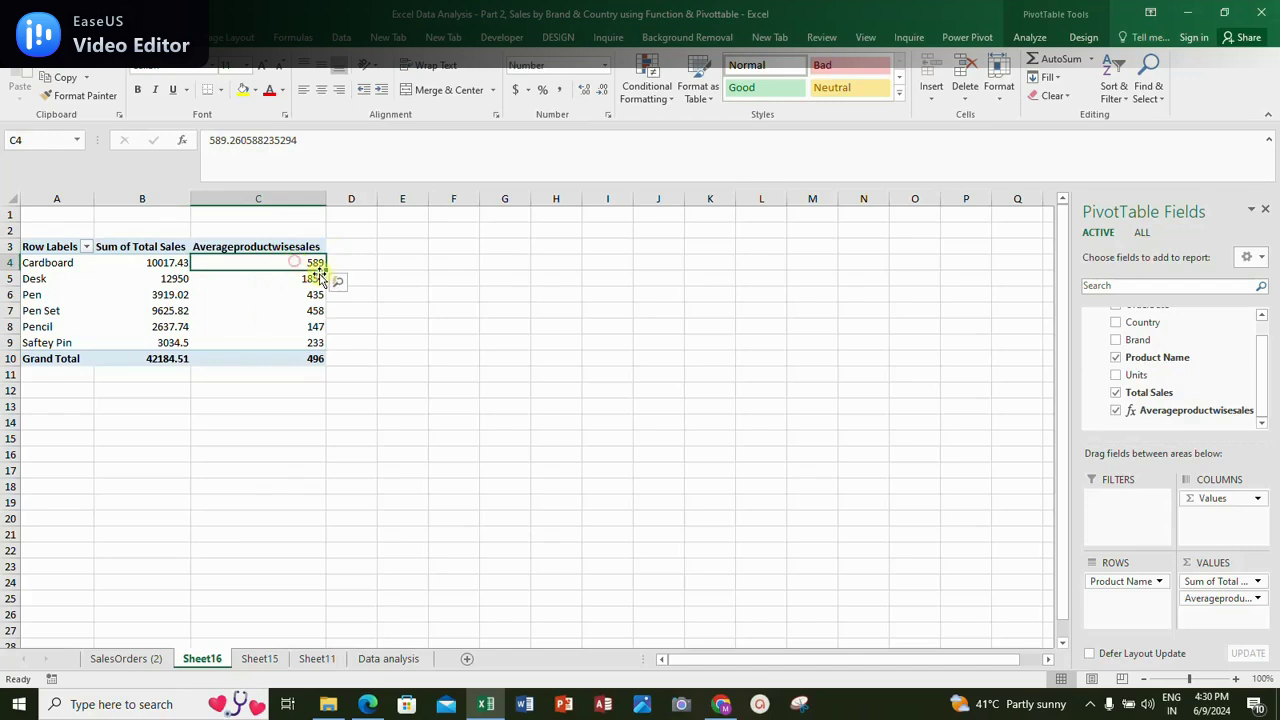
# Examine the average sales of each product next to its total sales in the pivot table
pyautogui.click(57, 263)
pyautogui.click(50, 279)
pyautogui.click(35, 297)
pyautogui.click(40, 310)
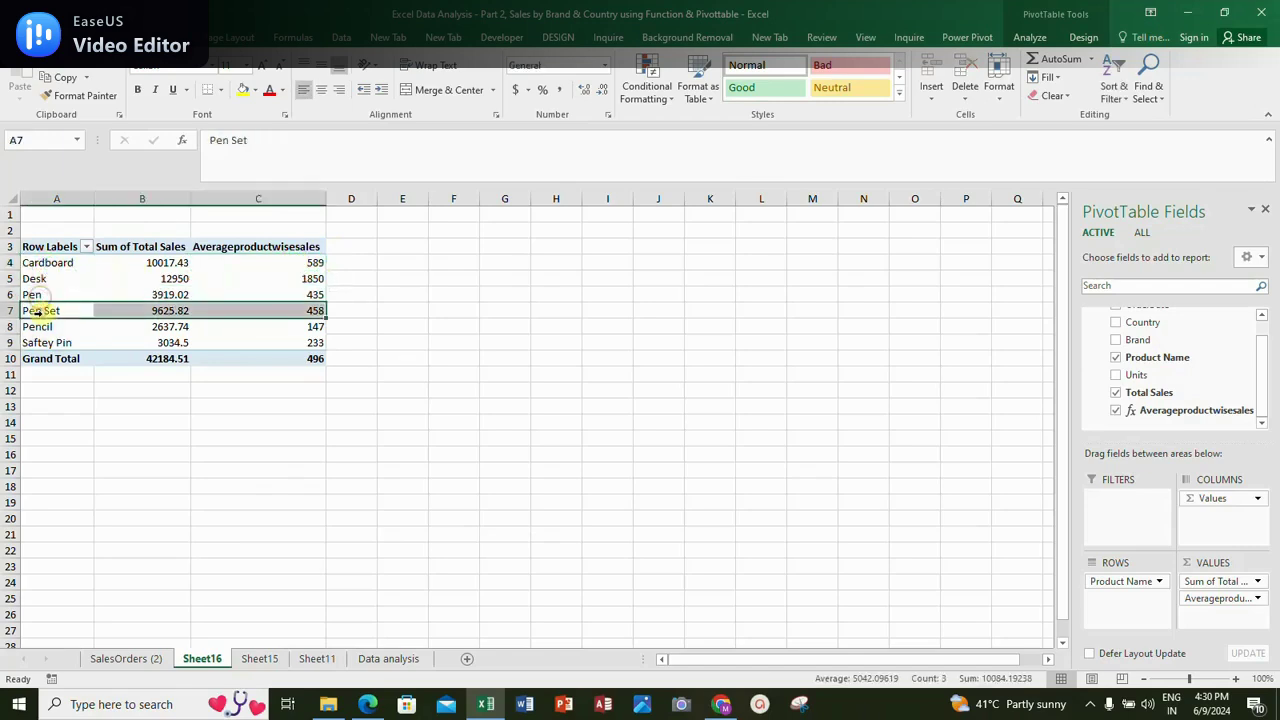
pyautogui.click(314, 262)
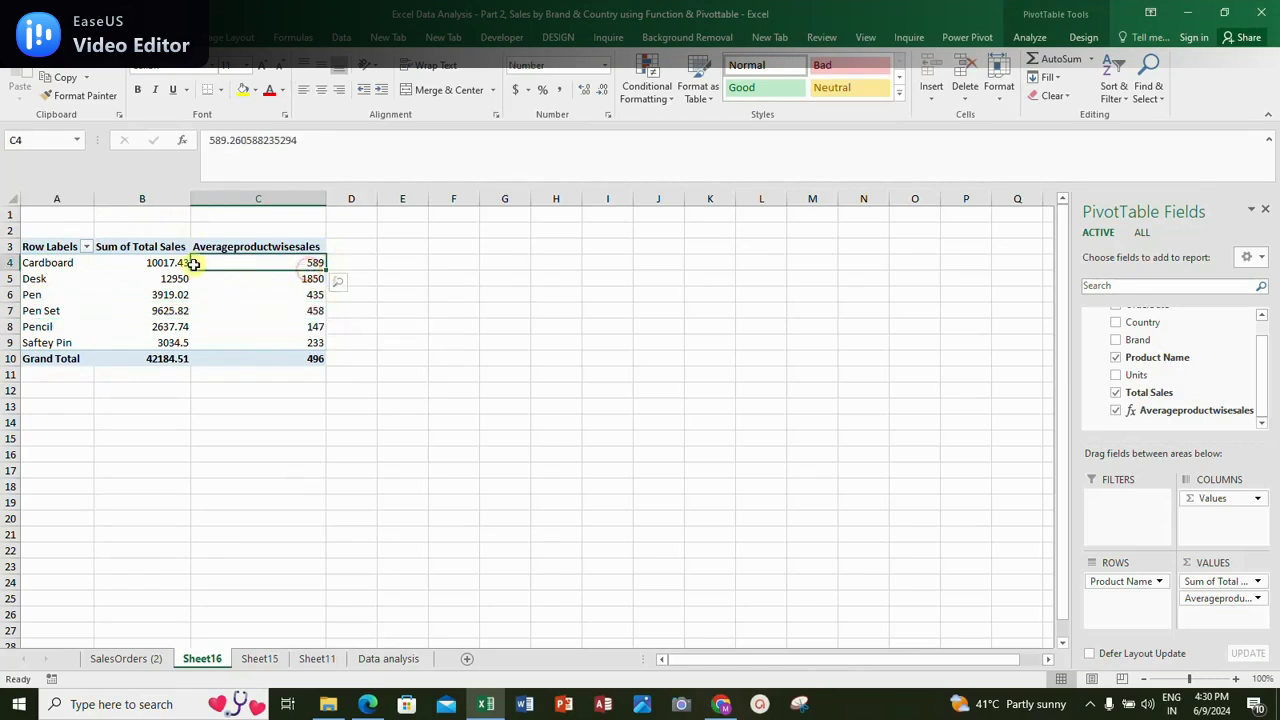
pyautogui.click(164, 248)
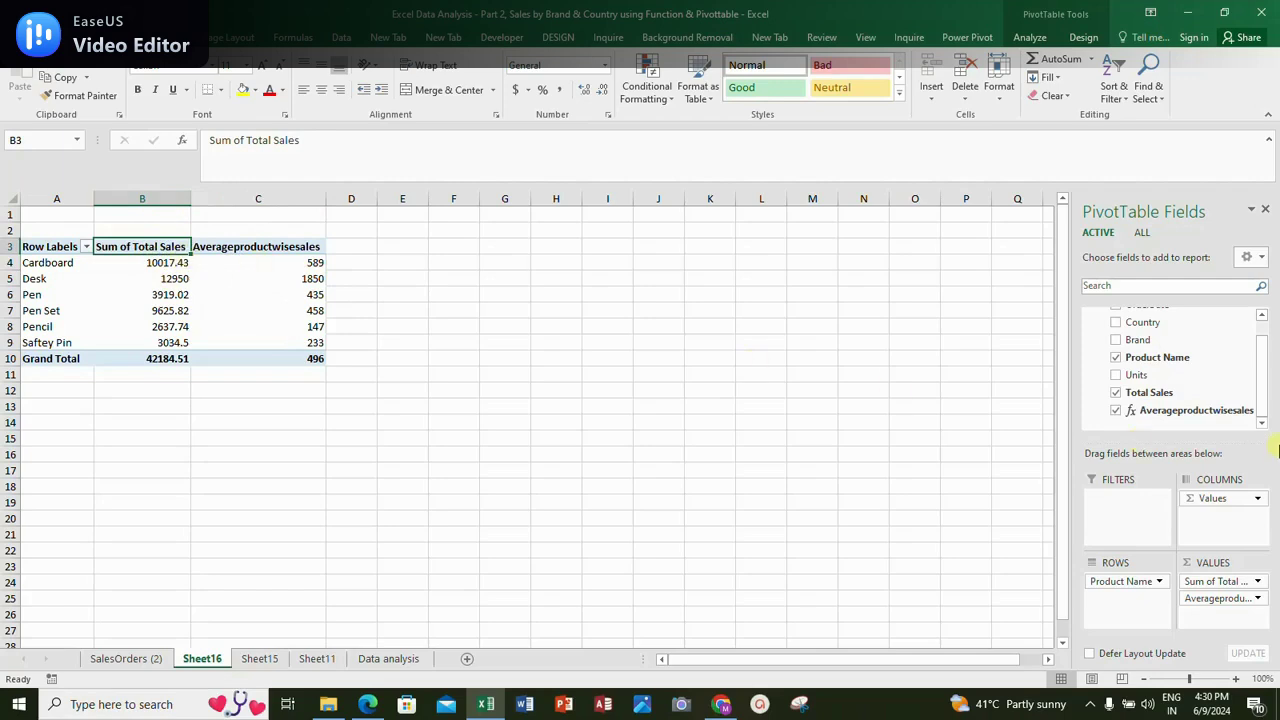
# Remove Total Sales from the pivot table and copy the product averages, without the grand total, to cell D10
pyautogui.click(1116, 392)
pyautogui.click(177, 290)
pyautogui.moveTo(60, 248); pyautogui.dragTo(167, 337)
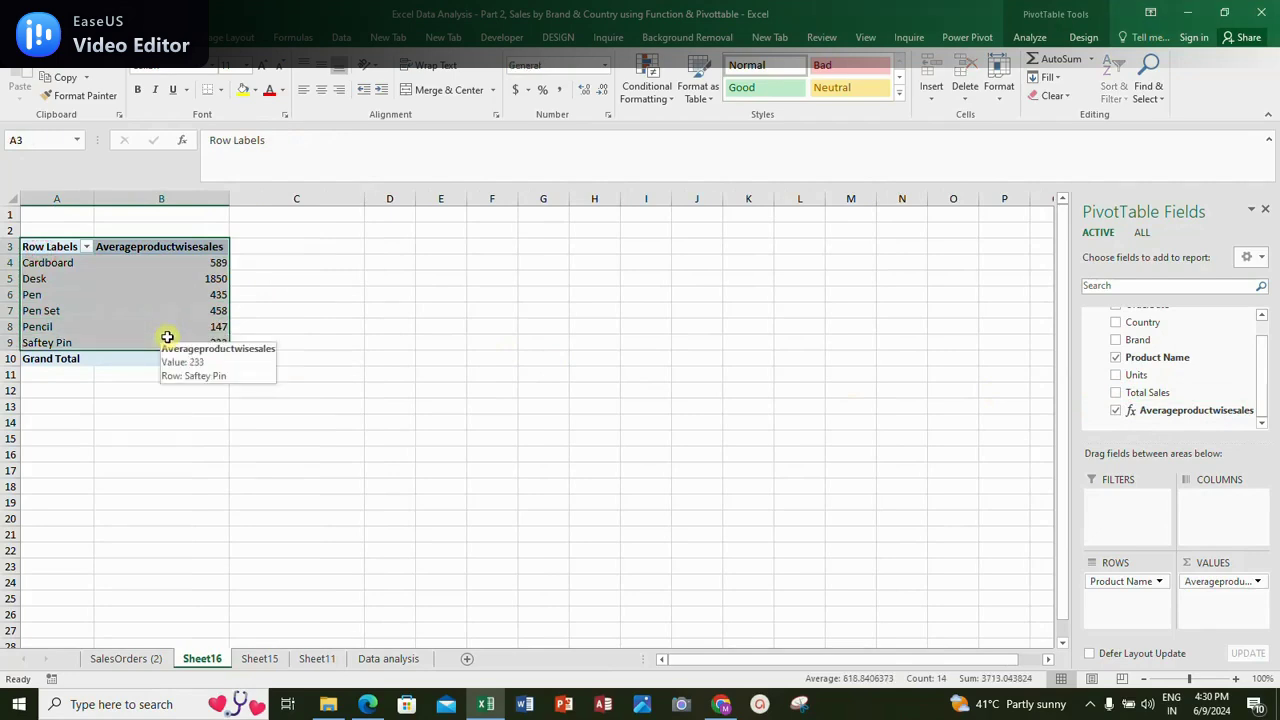
pyautogui.hotkey('ctrl', 'c')
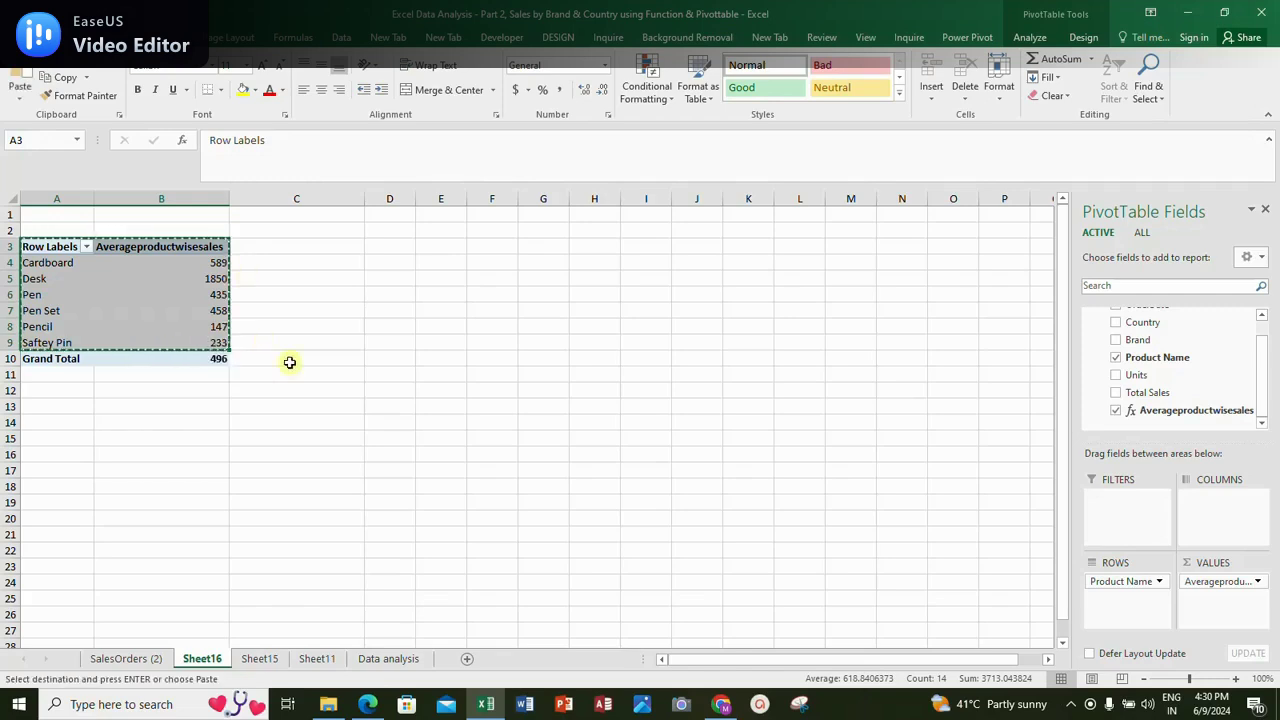
pyautogui.click(374, 358)
pyautogui.hotkey('ctrl', 'v')
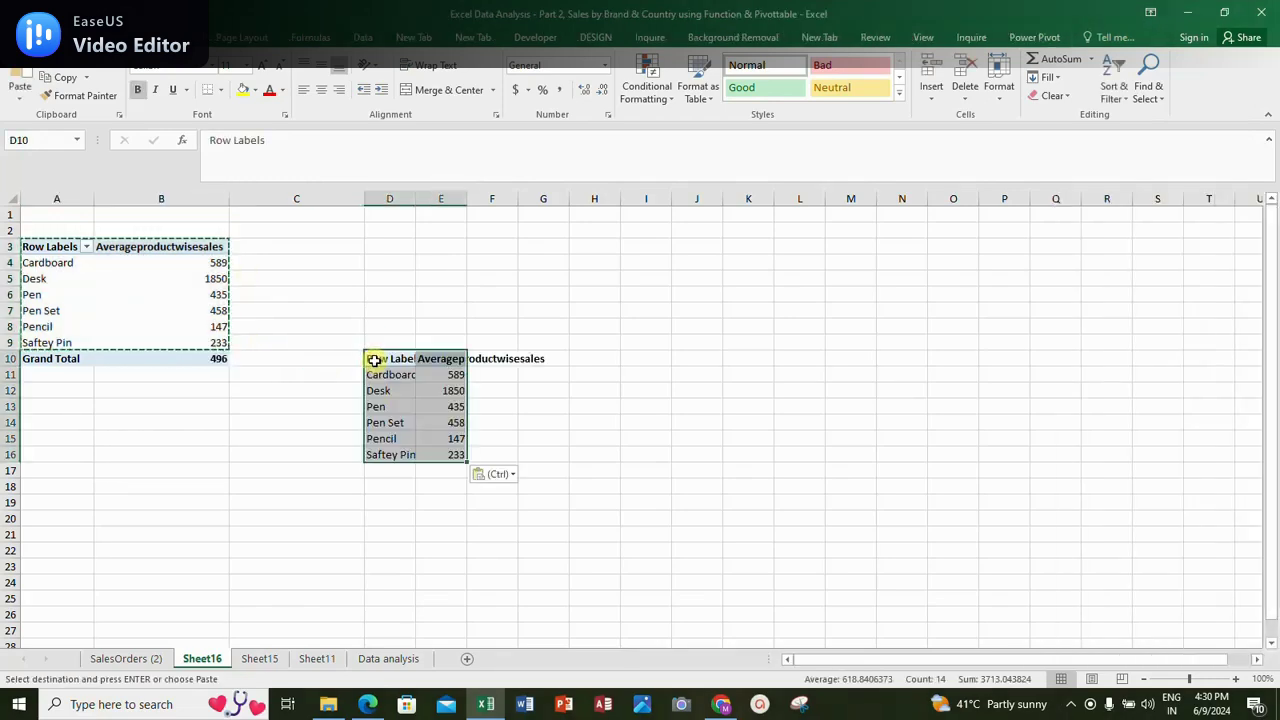
# Widen column E to fit the Averageproductwisesales header of the copied data
pyautogui.doubleClick(467, 198)
pyautogui.click(463, 197)
pyautogui.click(490, 371)
pyautogui.moveTo(384, 358); pyautogui.dragTo(535, 455)
# Rename the copied Row Labels header in D10 as Productname and widen column D to fit
pyautogui.click(395, 358)
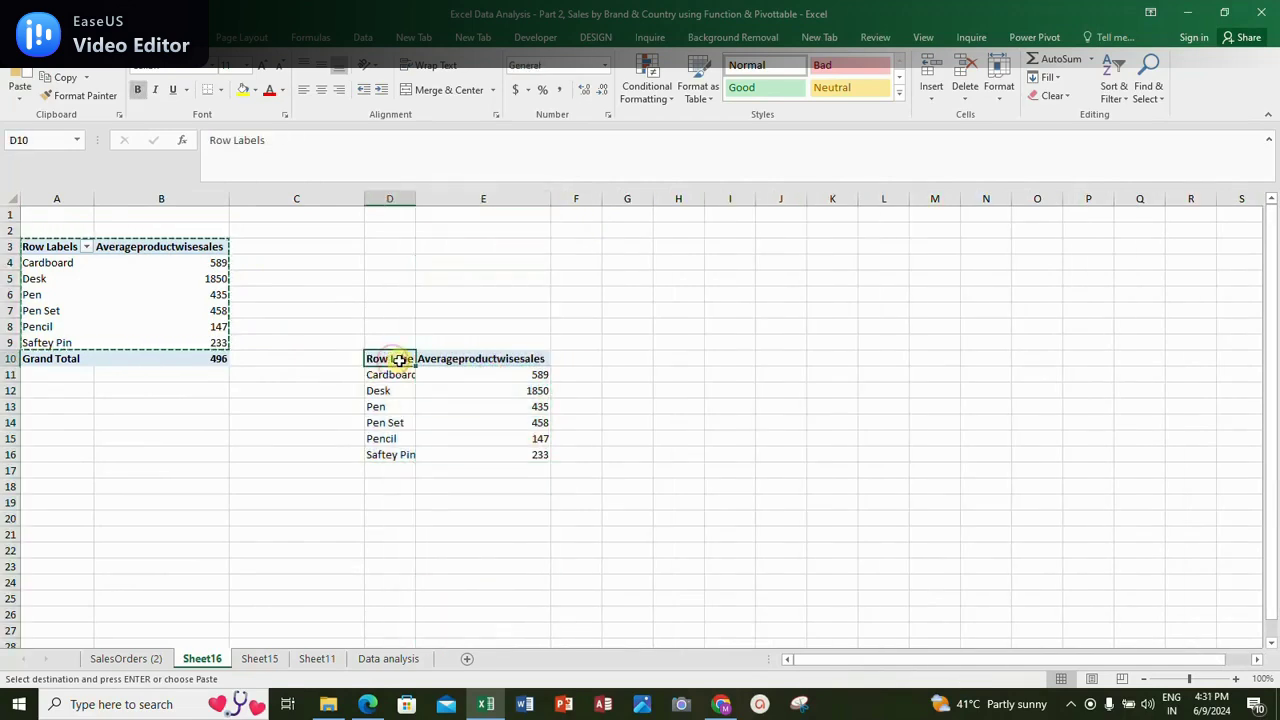
pyautogui.write('Product')
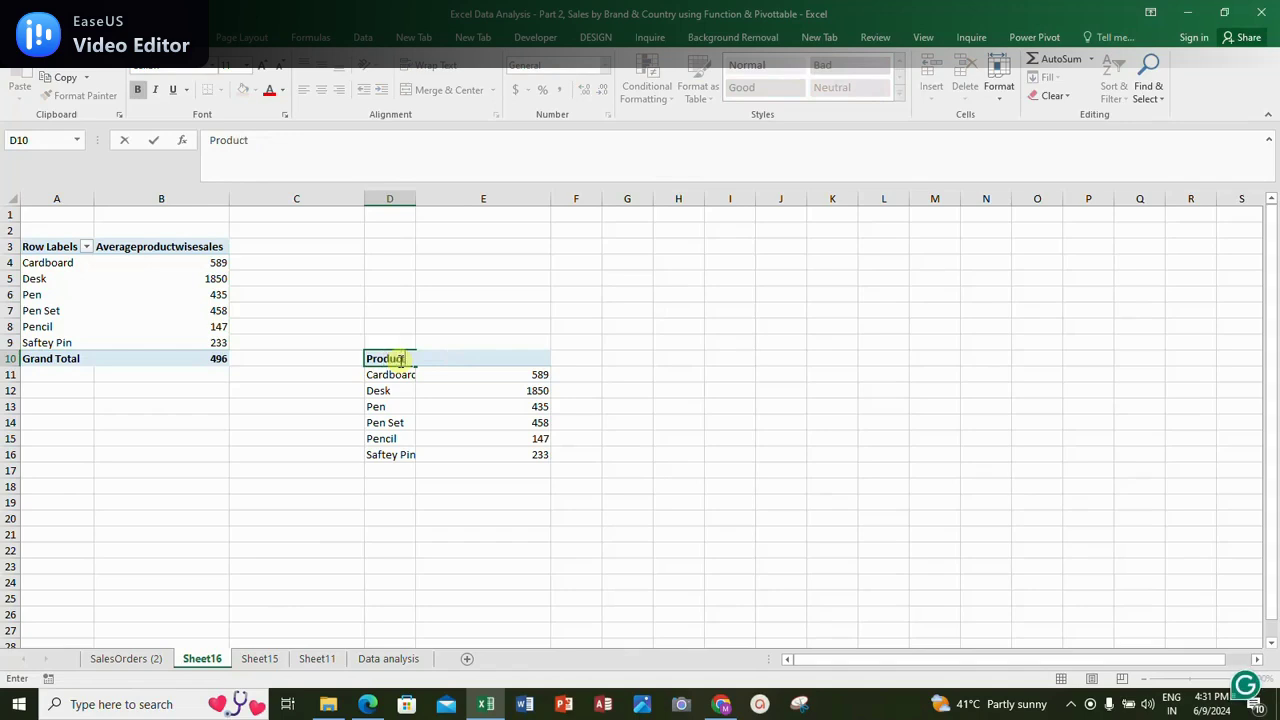
pyautogui.write('name')
pyautogui.press('Return')
pyautogui.moveTo(413, 208); pyautogui.dragTo(470, 200)
pyautogui.click(428, 249)
# Convert the copied range D10:E16 into a table with headers and banded rows
pyautogui.moveTo(405, 358); pyautogui.dragTo(603, 457)
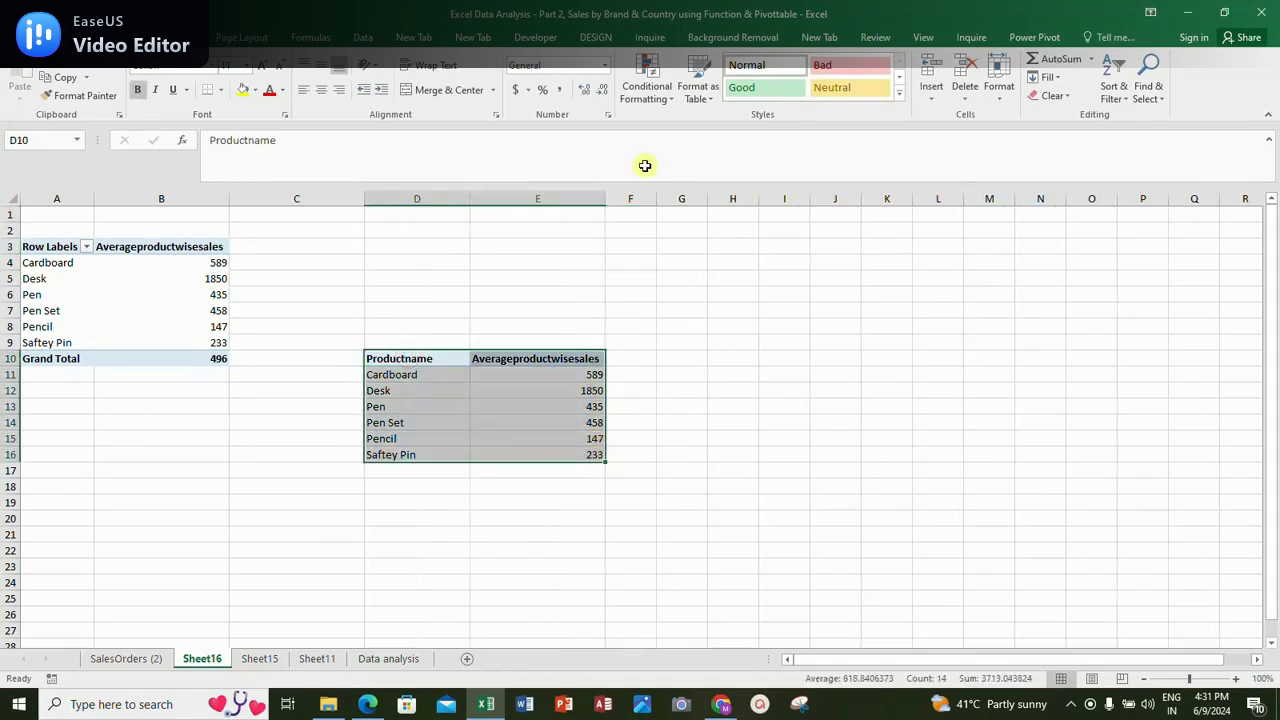
pyautogui.hotkey('ctrl', 't')
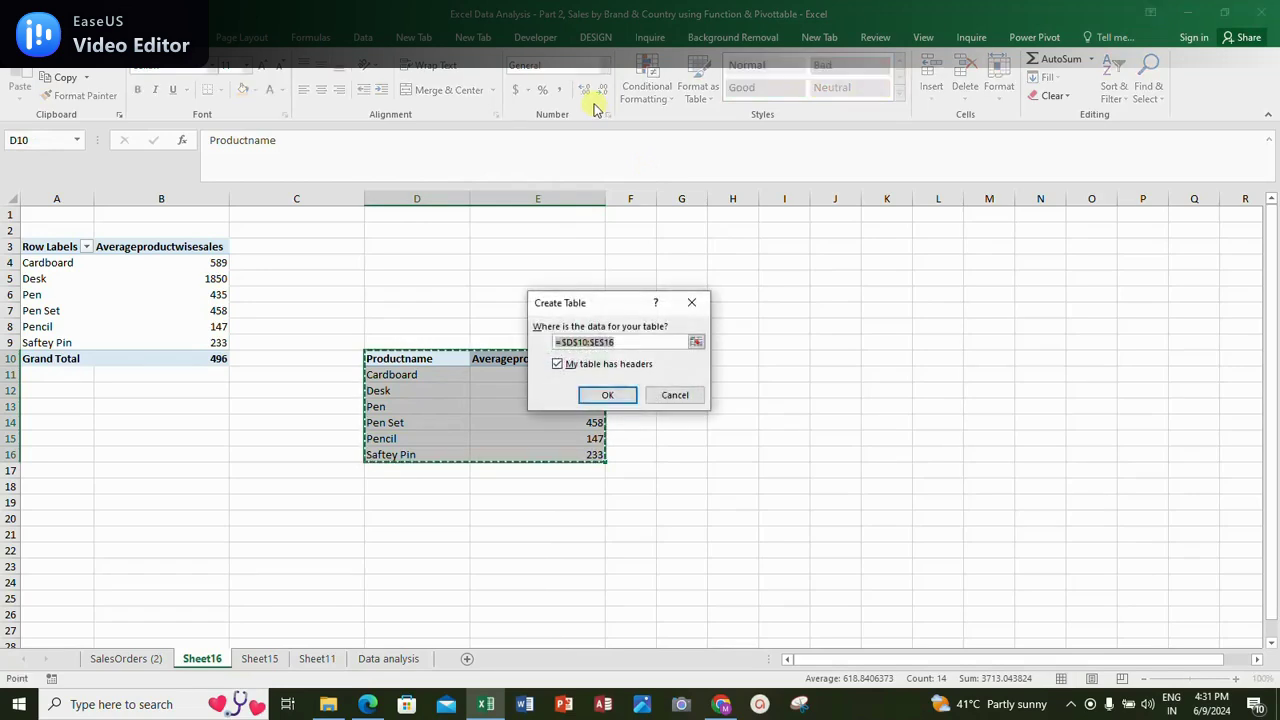
pyautogui.click(628, 395)
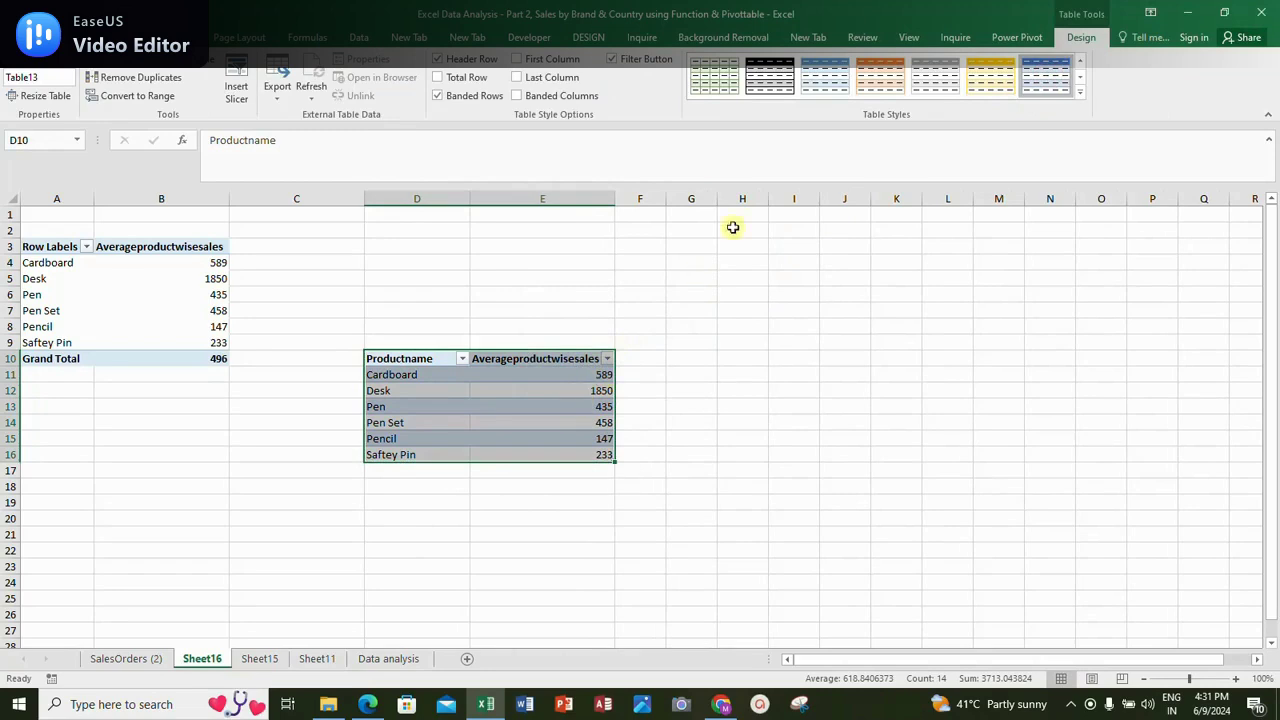
pyautogui.click(437, 96)
pyautogui.click(437, 96)
pyautogui.click(517, 372)
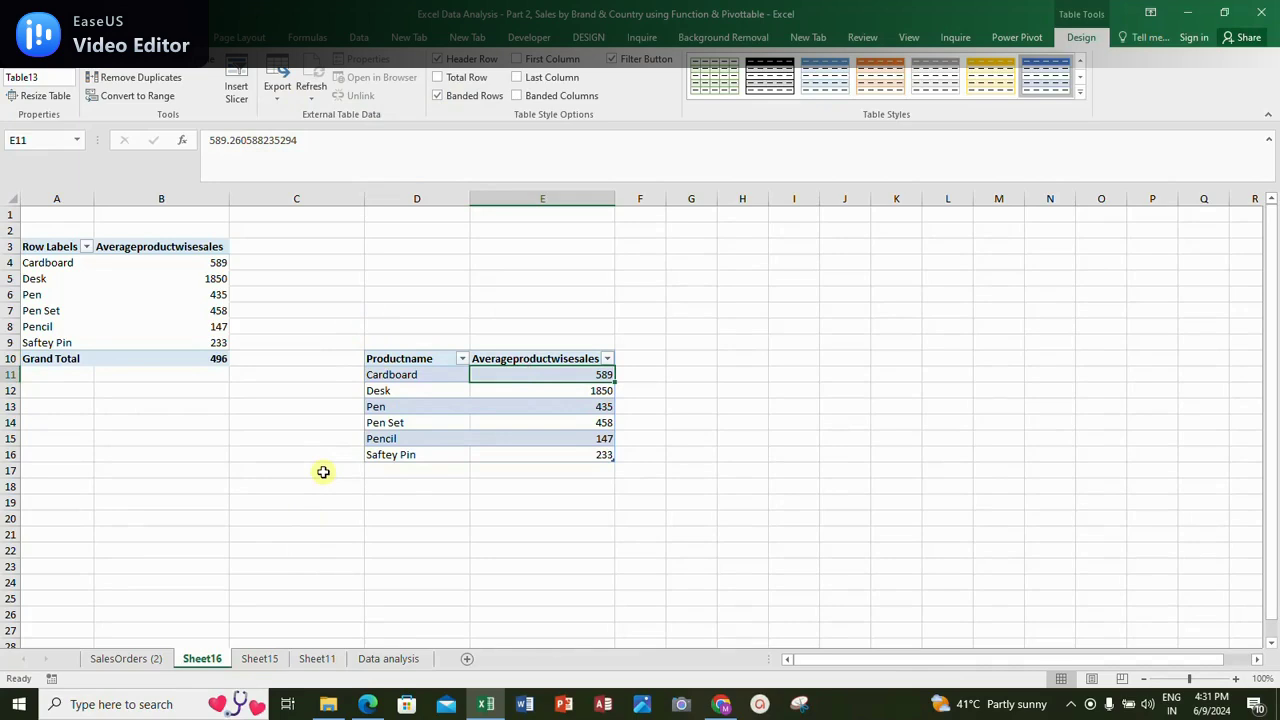
pyautogui.moveTo(615, 193)
pyautogui.mouseDown()
pyautogui.moveTo(537, 211)
pyautogui.moveTo(560, 220)
pyautogui.moveTo(614, 196)
pyautogui.mouseUp()
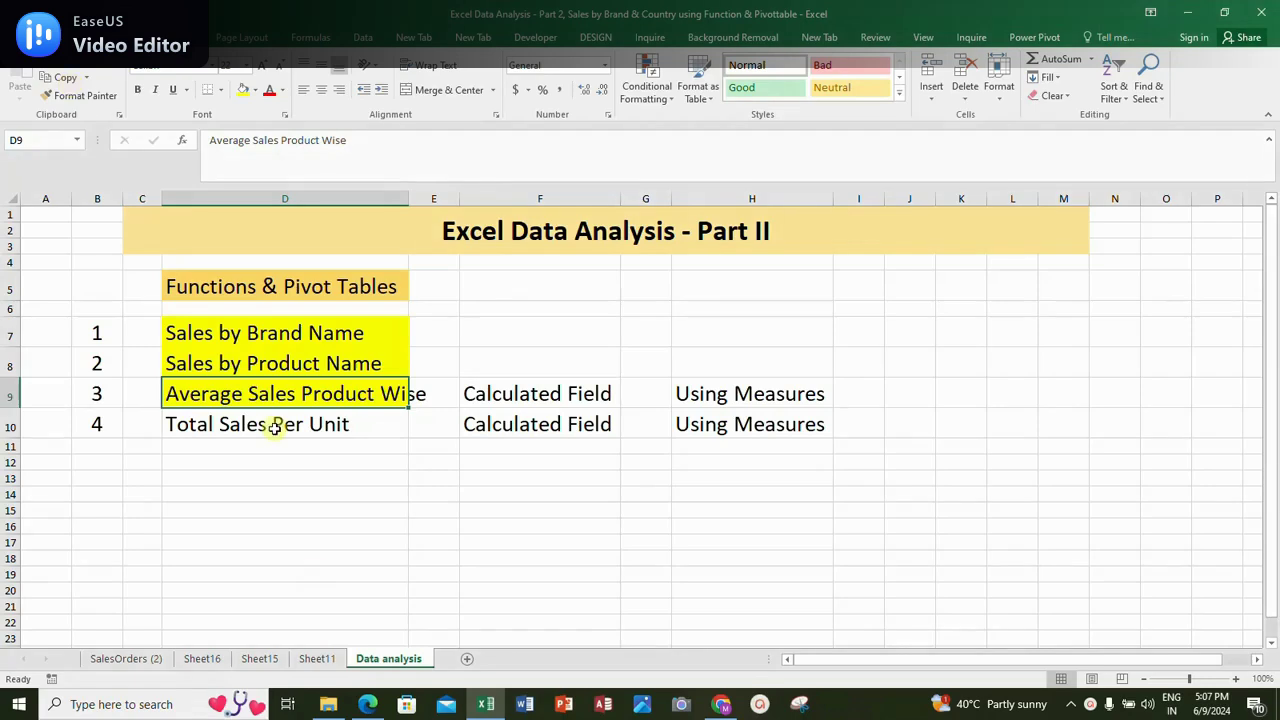
# For the Total Sales Per Unit topic, add Total Sales and Units to the brand pivot table on Sheet16
pyautogui.click(283, 424)
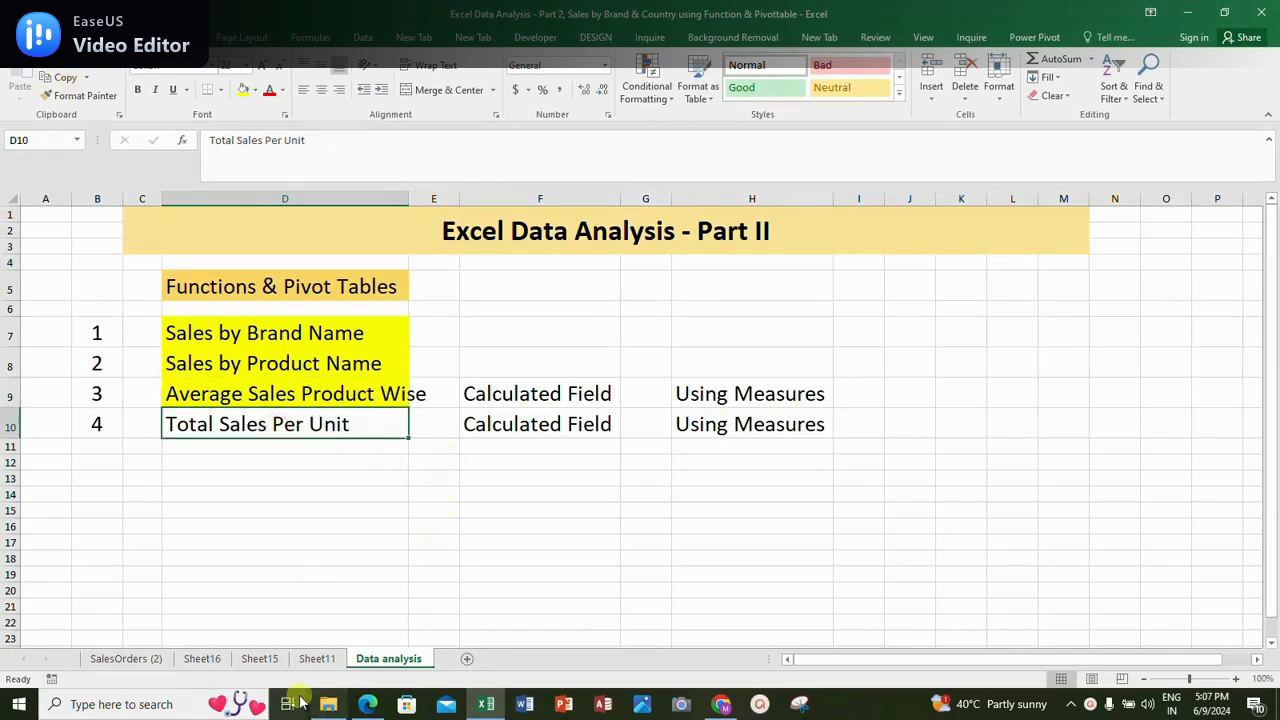
pyautogui.click(205, 658)
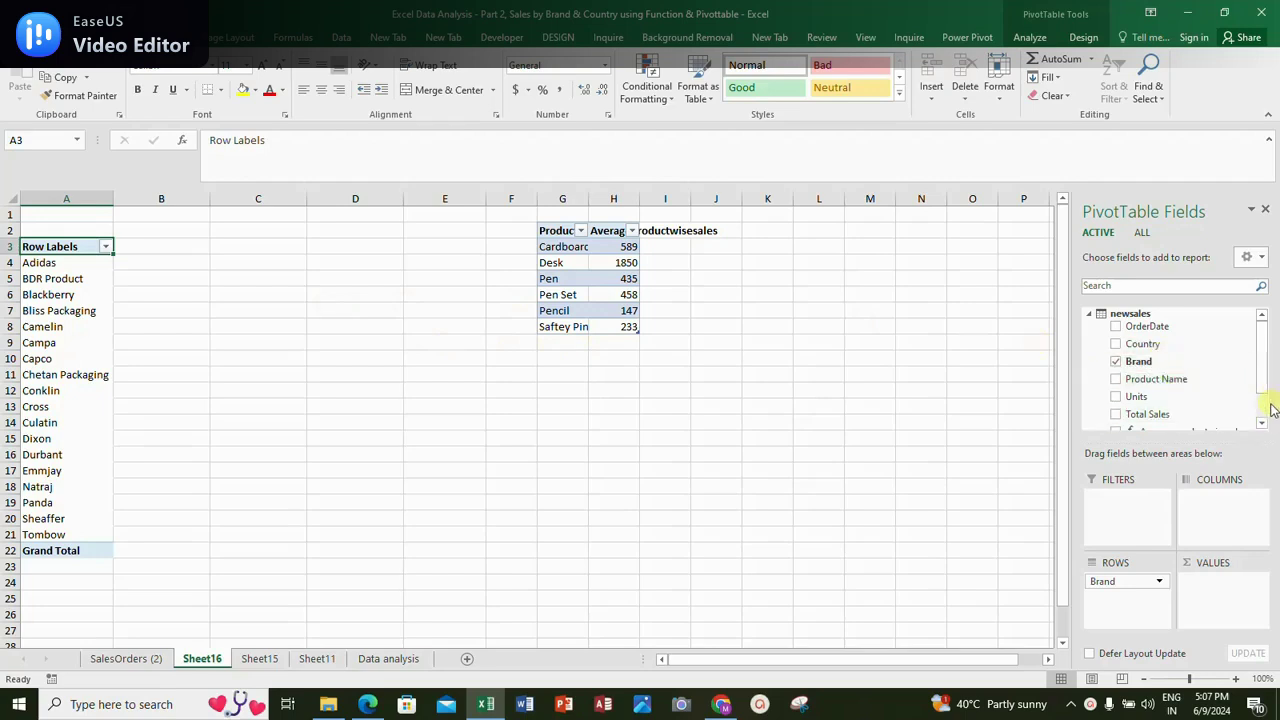
pyautogui.click(1116, 414)
pyautogui.click(1116, 396)
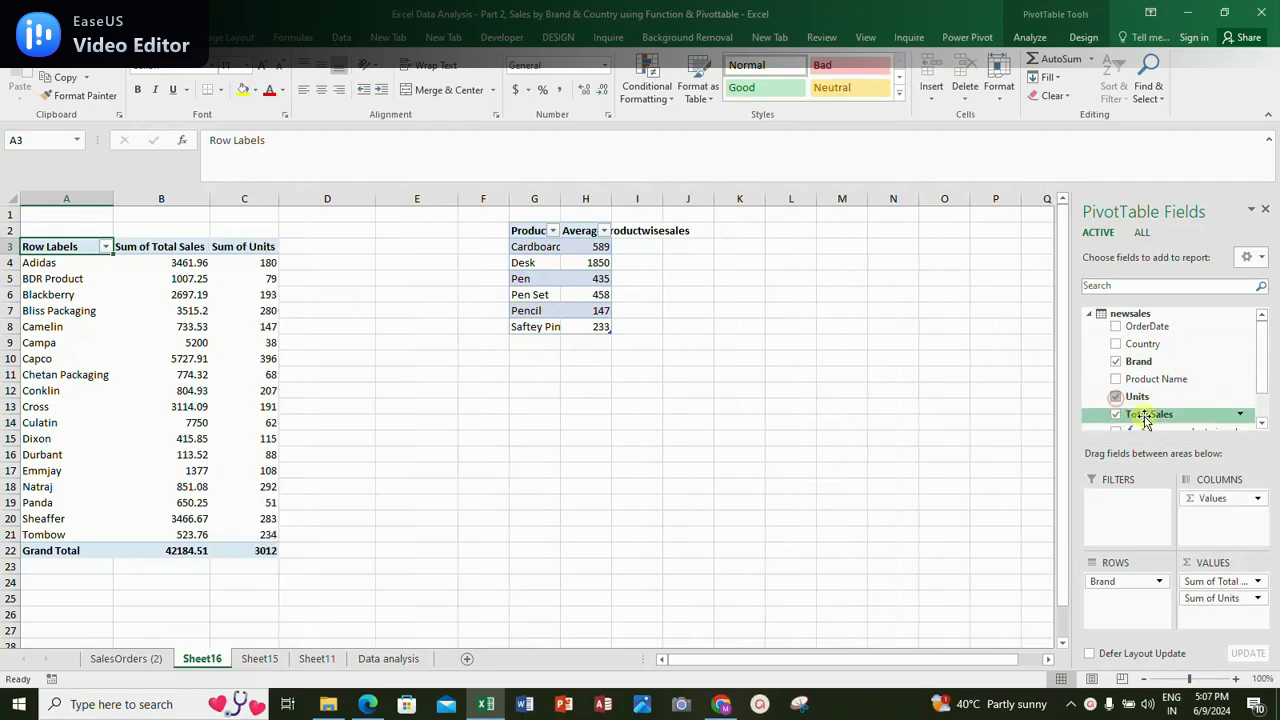
pyautogui.moveTo(337, 249); pyautogui.dragTo(337, 290)
pyautogui.click(337, 263)
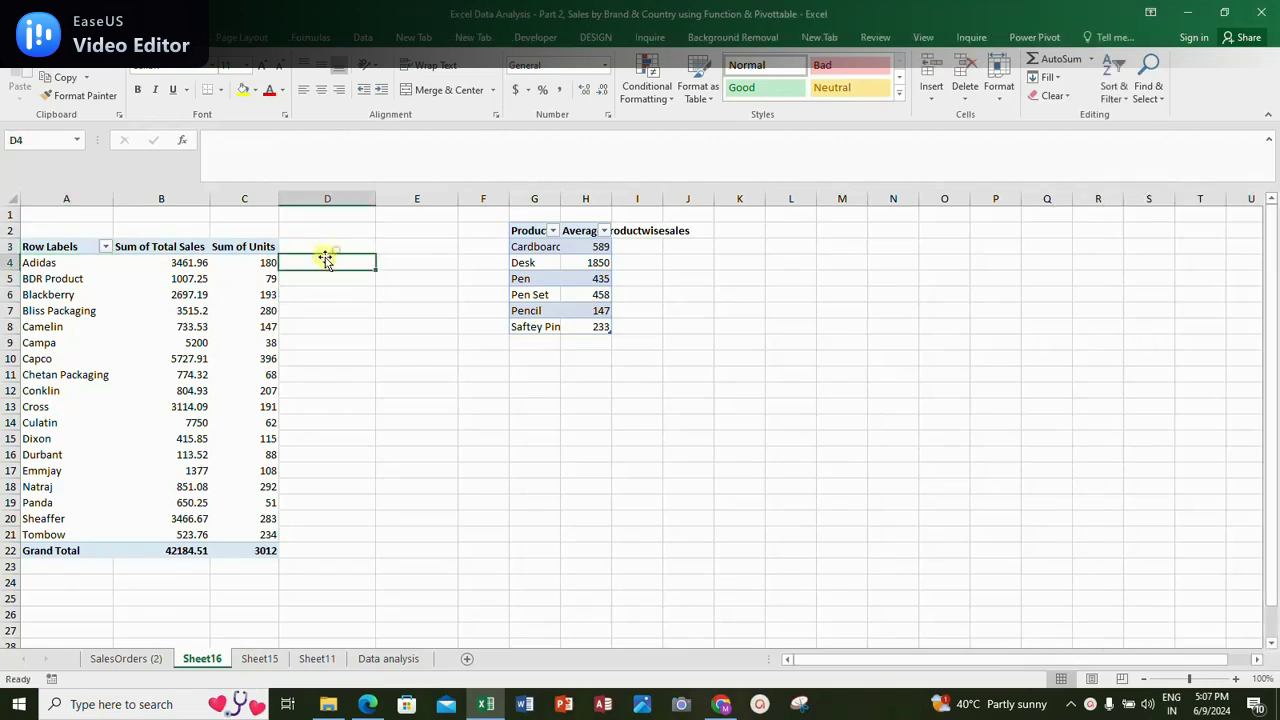
pyautogui.moveTo(186, 199); pyautogui.dragTo(230, 200)
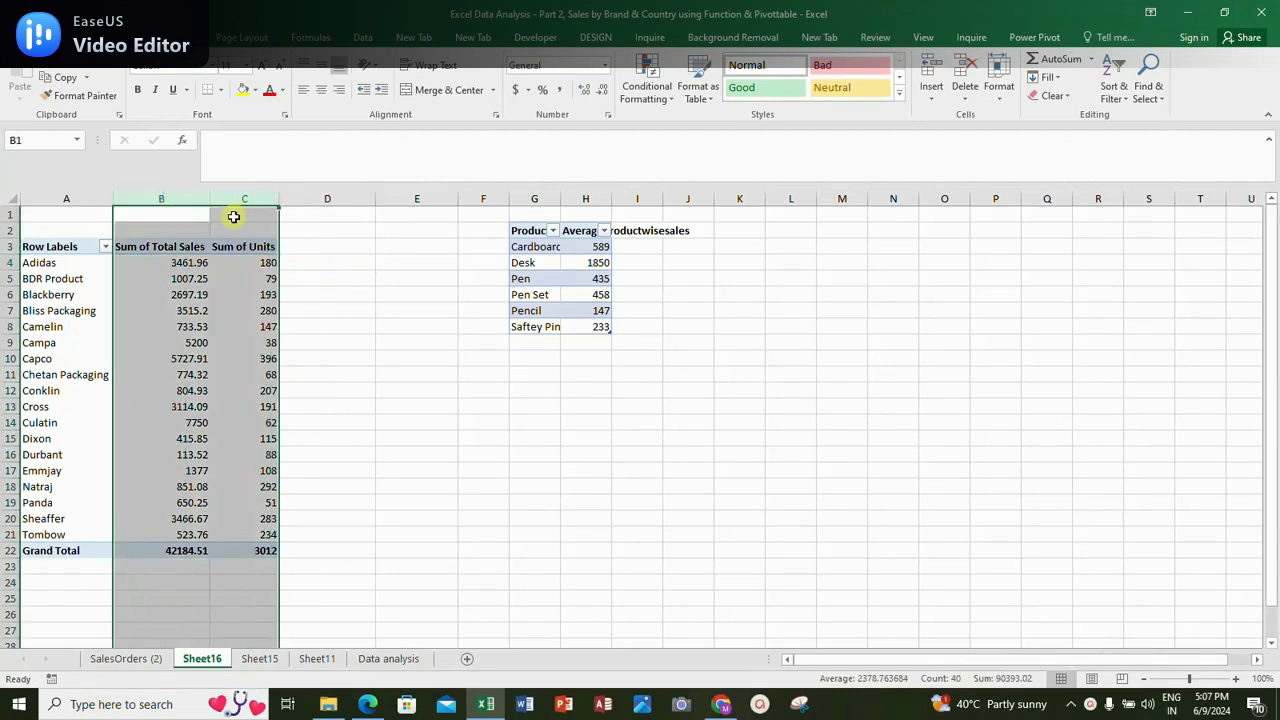
pyautogui.moveTo(342, 260); pyautogui.dragTo(340, 290)
pyautogui.click(341, 260)
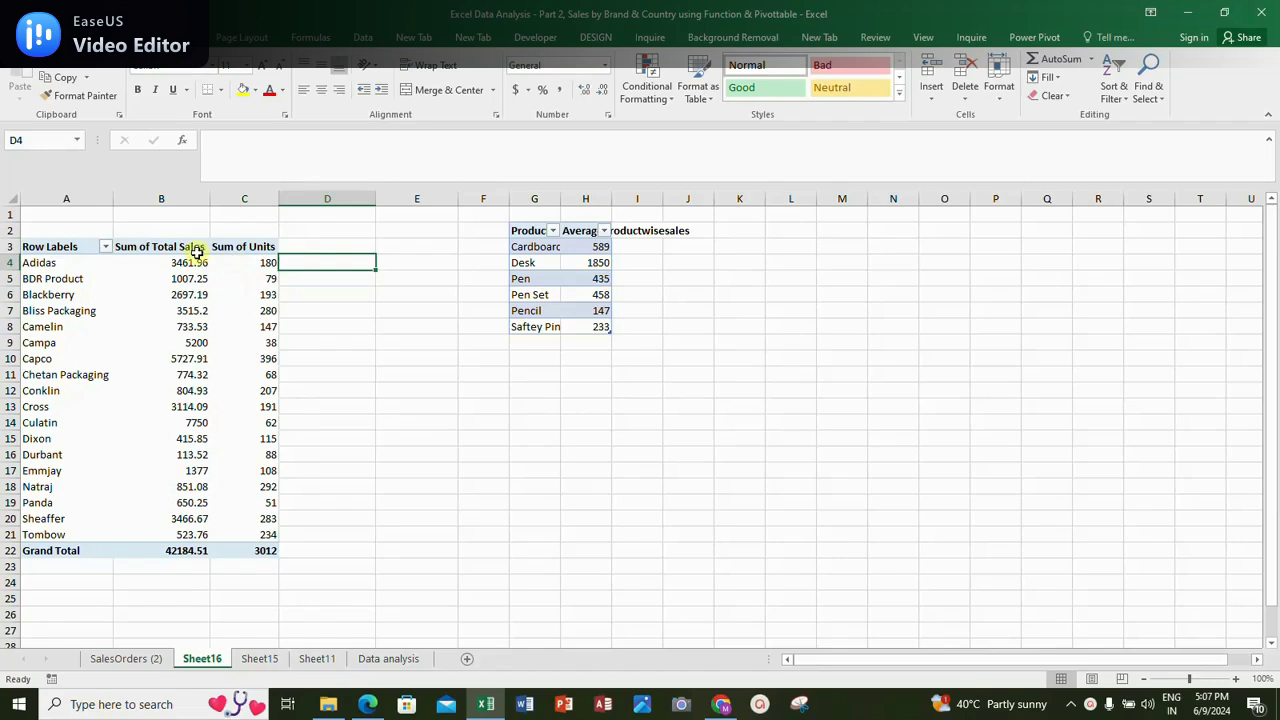
# Start a new measure in the newsales table and name it Sales per unit
pyautogui.click(157, 248)
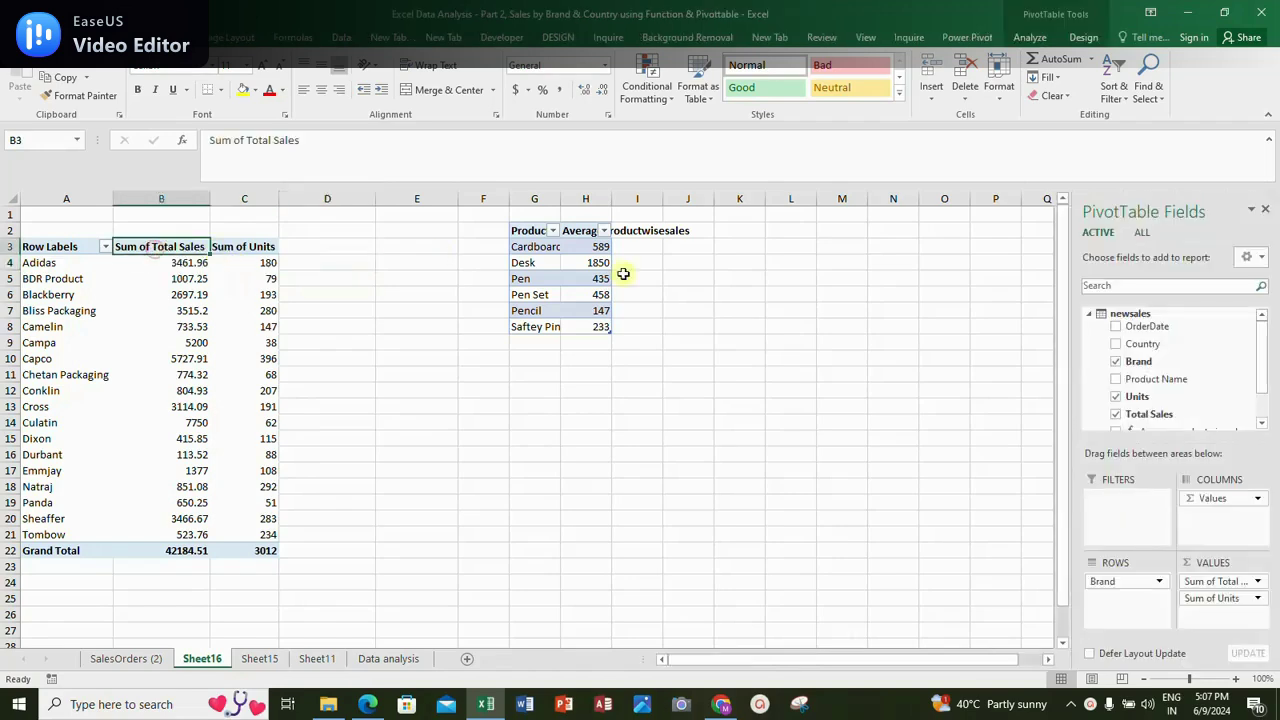
pyautogui.rightClick(1148, 314)
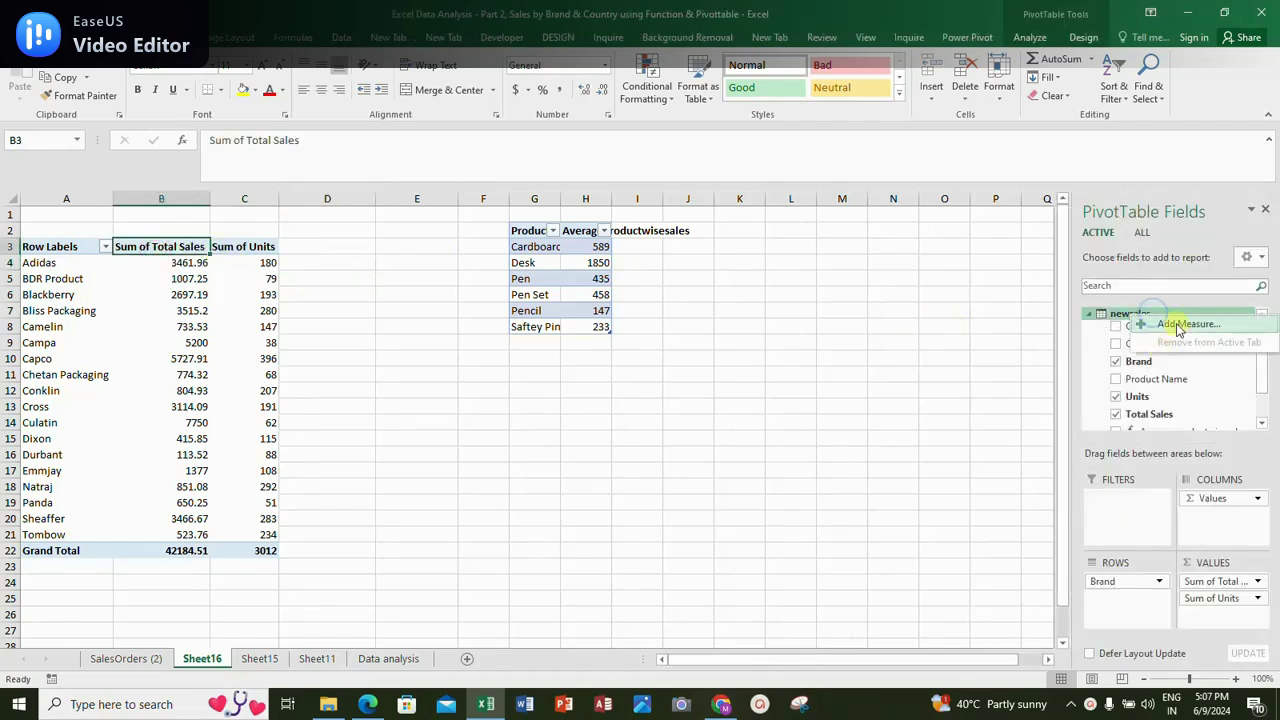
pyautogui.click(1160, 324)
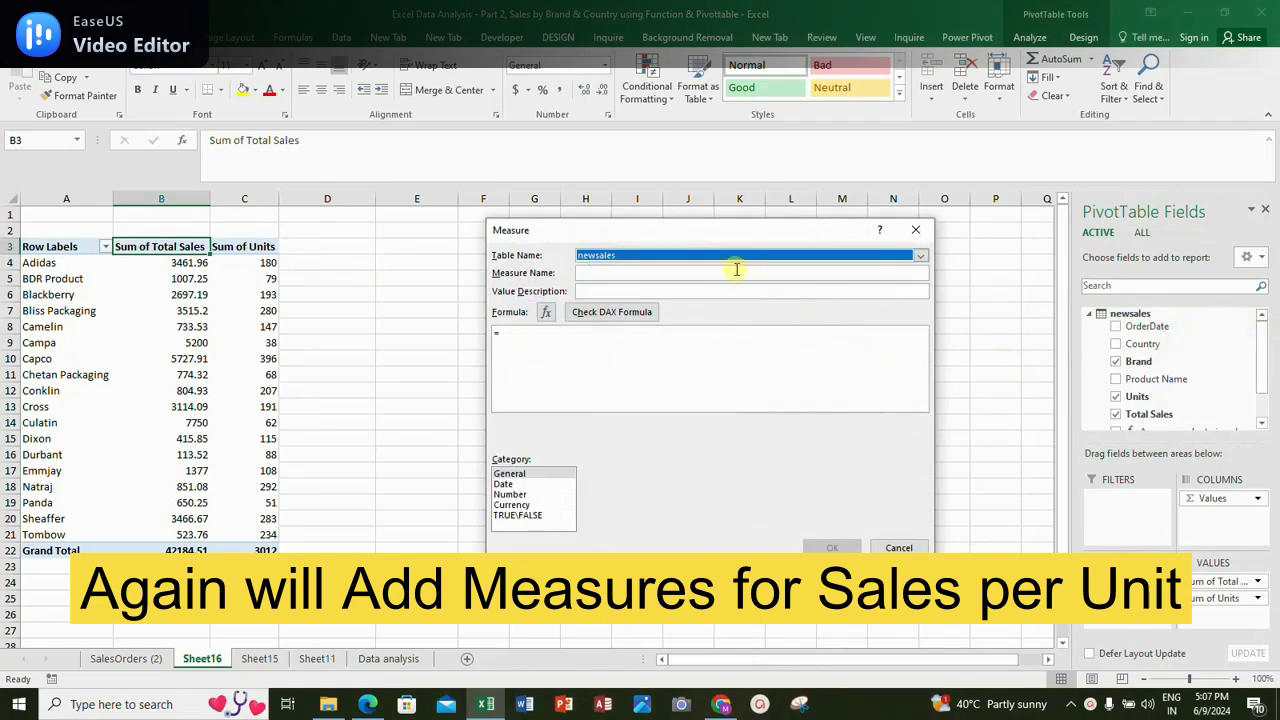
pyautogui.click(593, 276)
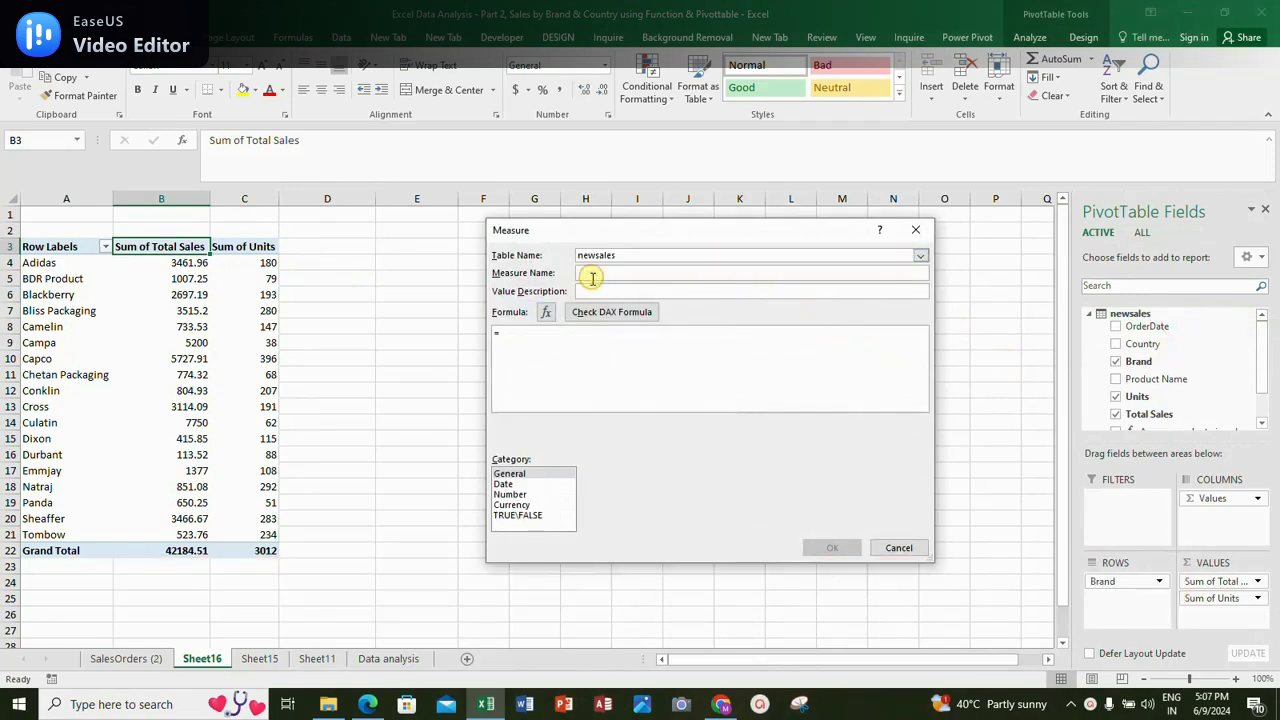
pyautogui.write('Sales per unit')
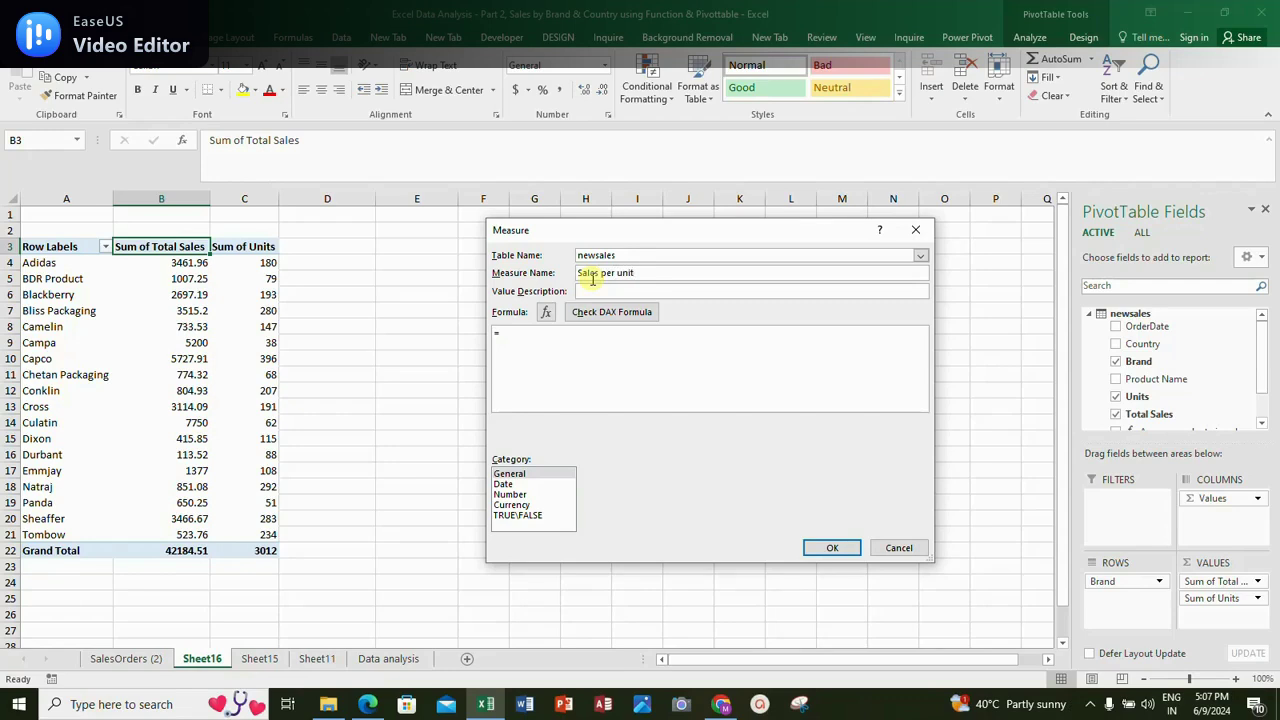
# Enter the measure's formula as =[Sum of Total Sales]/[Sum of Units]
pyautogui.click(530, 330)
pyautogui.write('[tota')
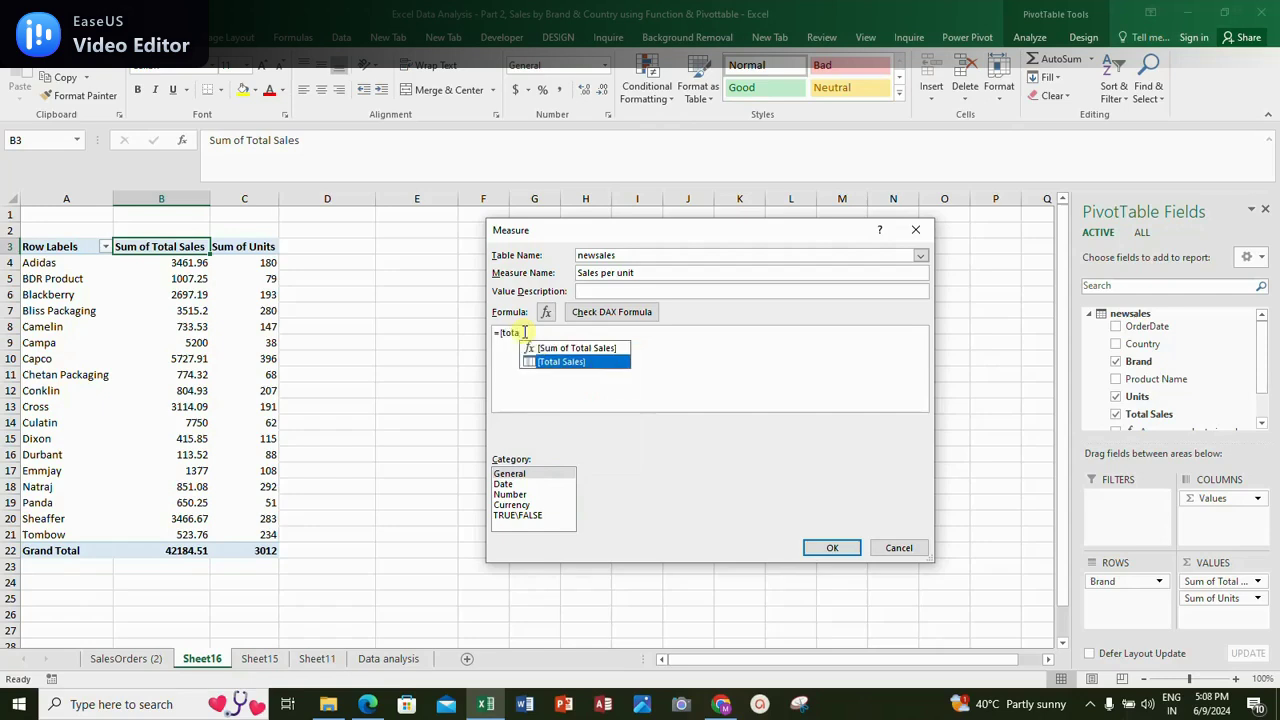
pyautogui.doubleClick(590, 347)
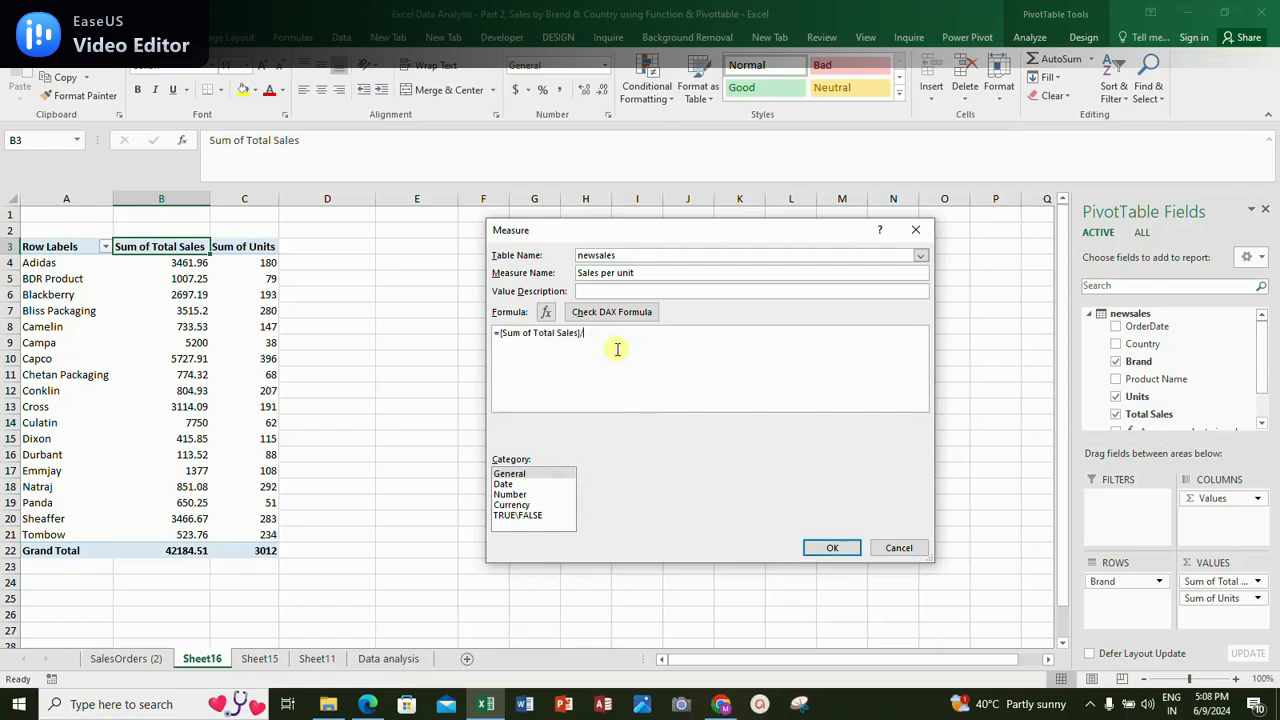
pyautogui.write('/[to')
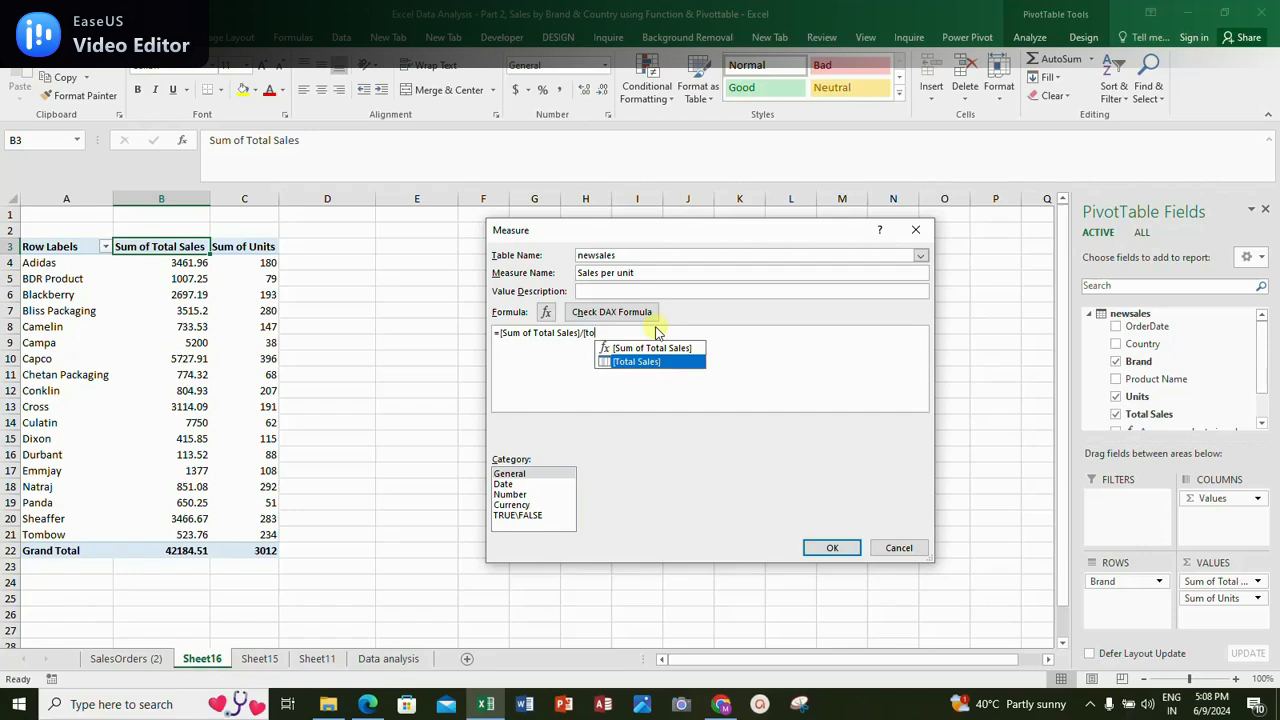
pyautogui.press('BackSpace')
pyautogui.press('BackSpace')
pyautogui.write('unit')
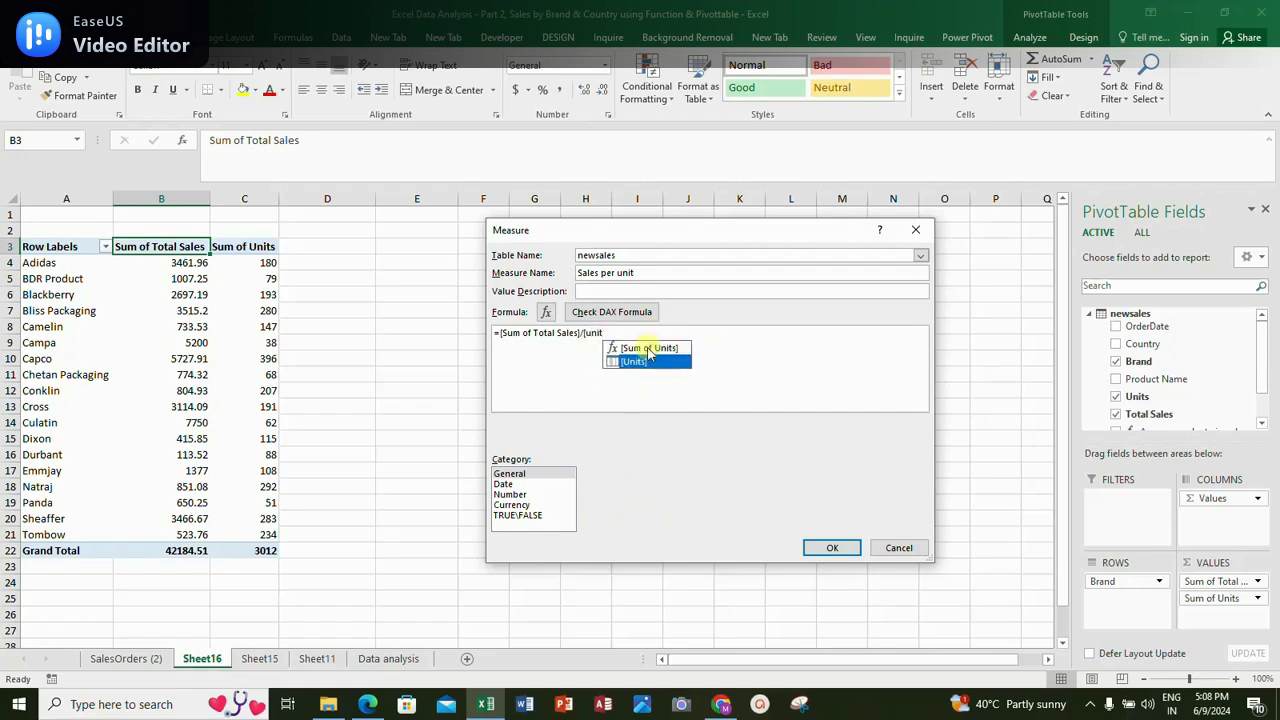
pyautogui.click(647, 349)
pyautogui.doubleClick(647, 349)
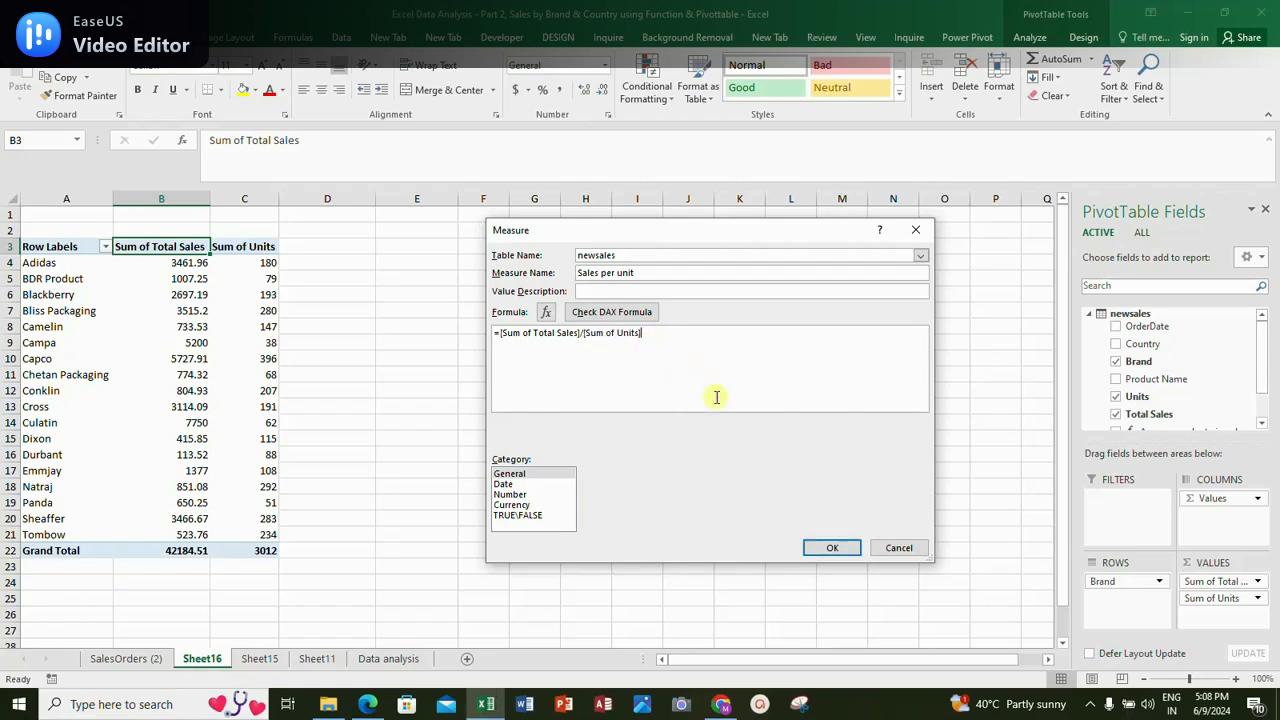
# Create the measure with the Number category and Decimal Number format, and add Sales per unit to the pivot table
pyautogui.click(511, 494)
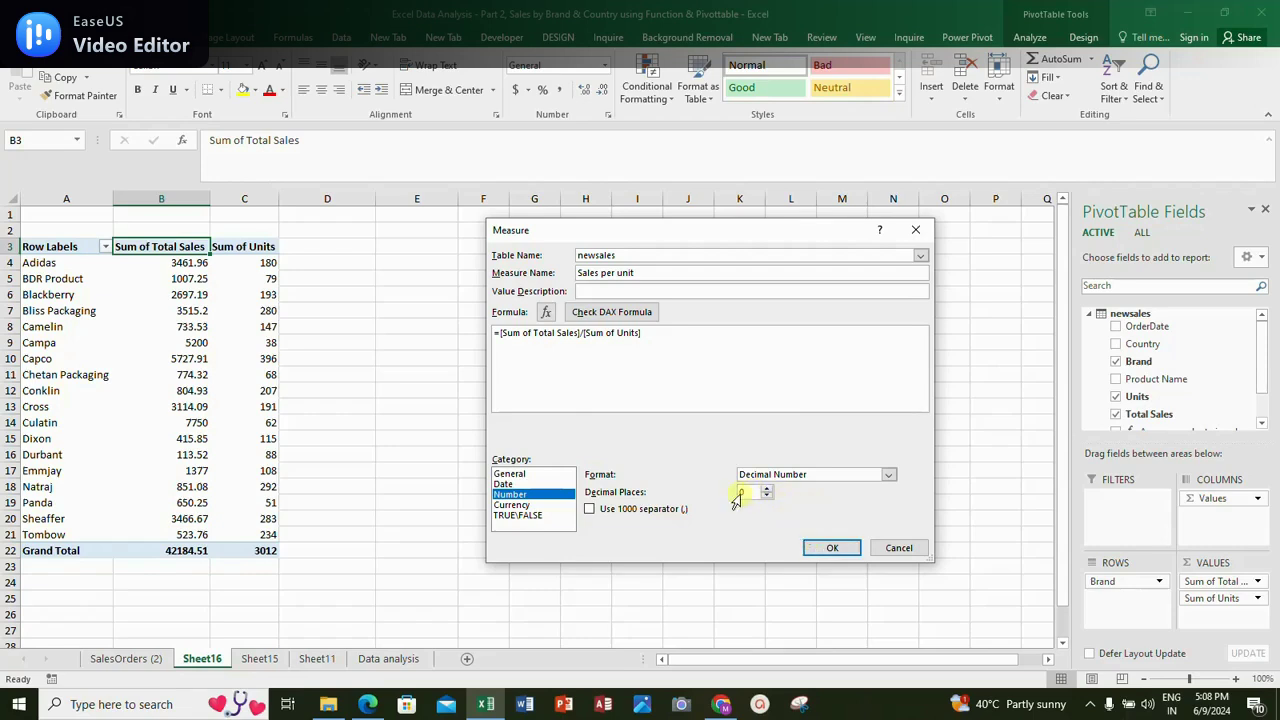
pyautogui.click(826, 547)
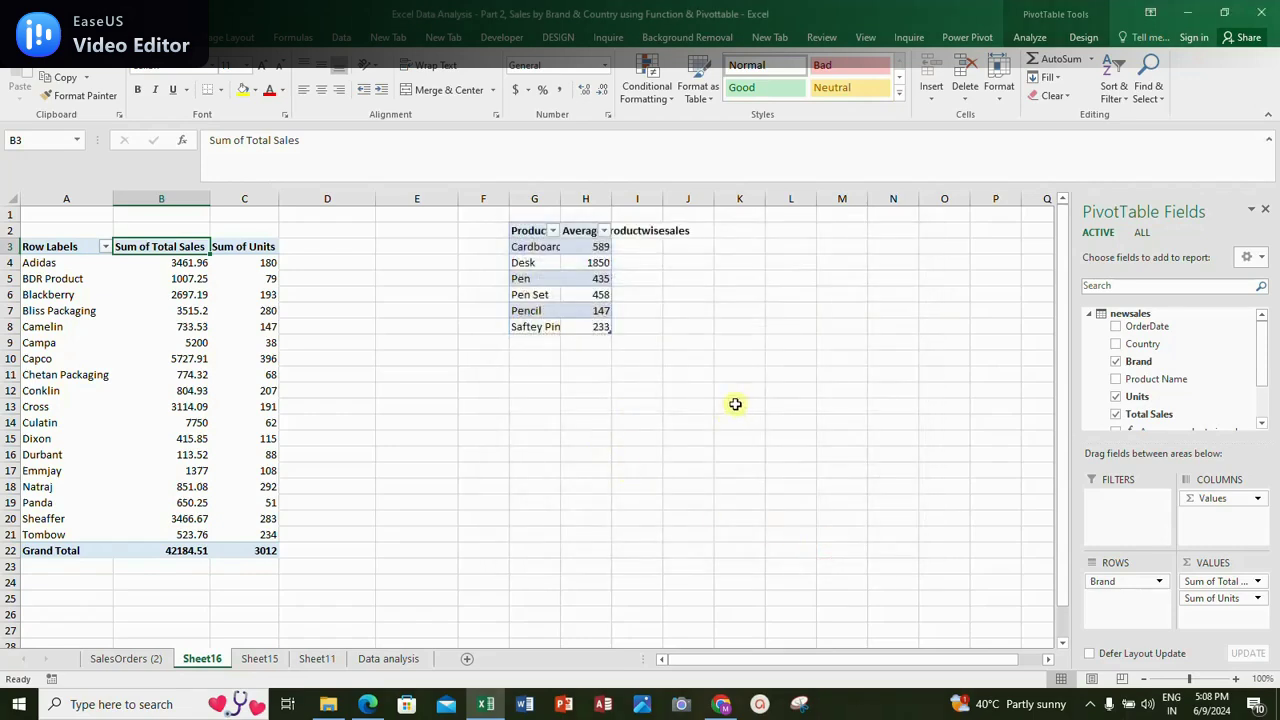
pyautogui.moveTo(1262, 345); pyautogui.dragTo(1262, 378)
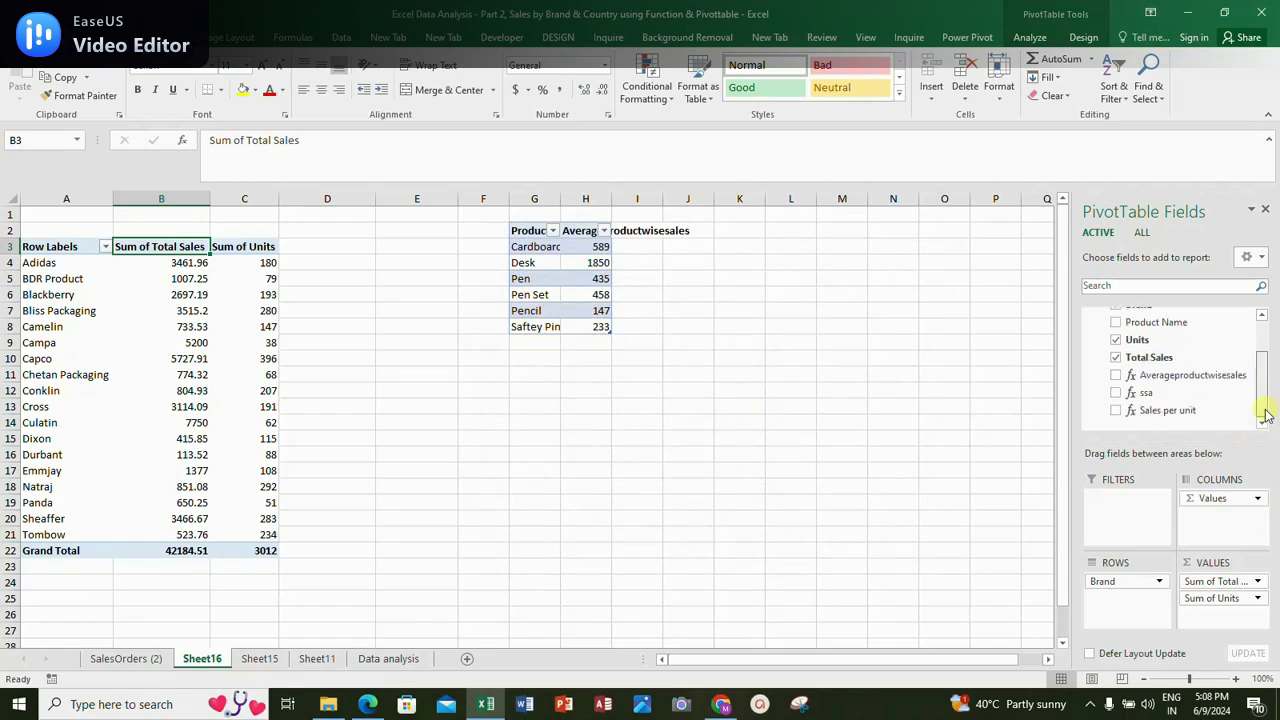
pyautogui.click(1118, 412)
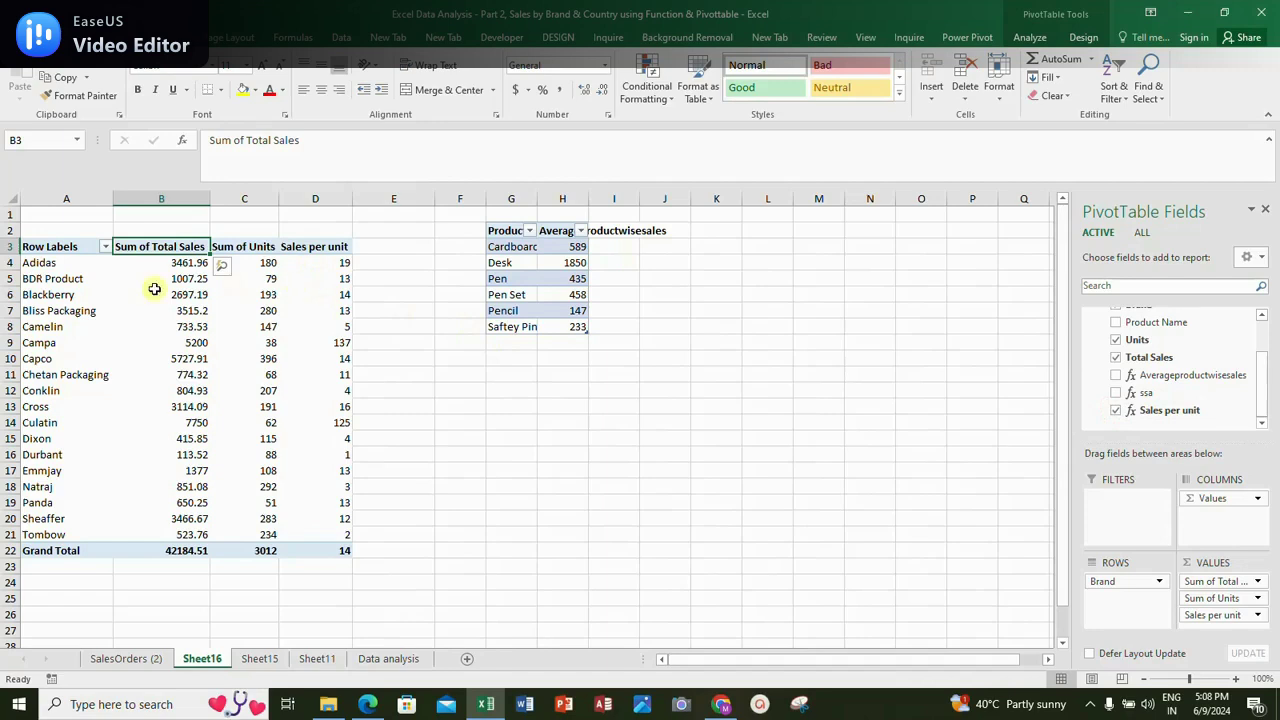
# Remove the Units field from the brand pivot table's values
pyautogui.click(183, 263)
pyautogui.click(262, 263)
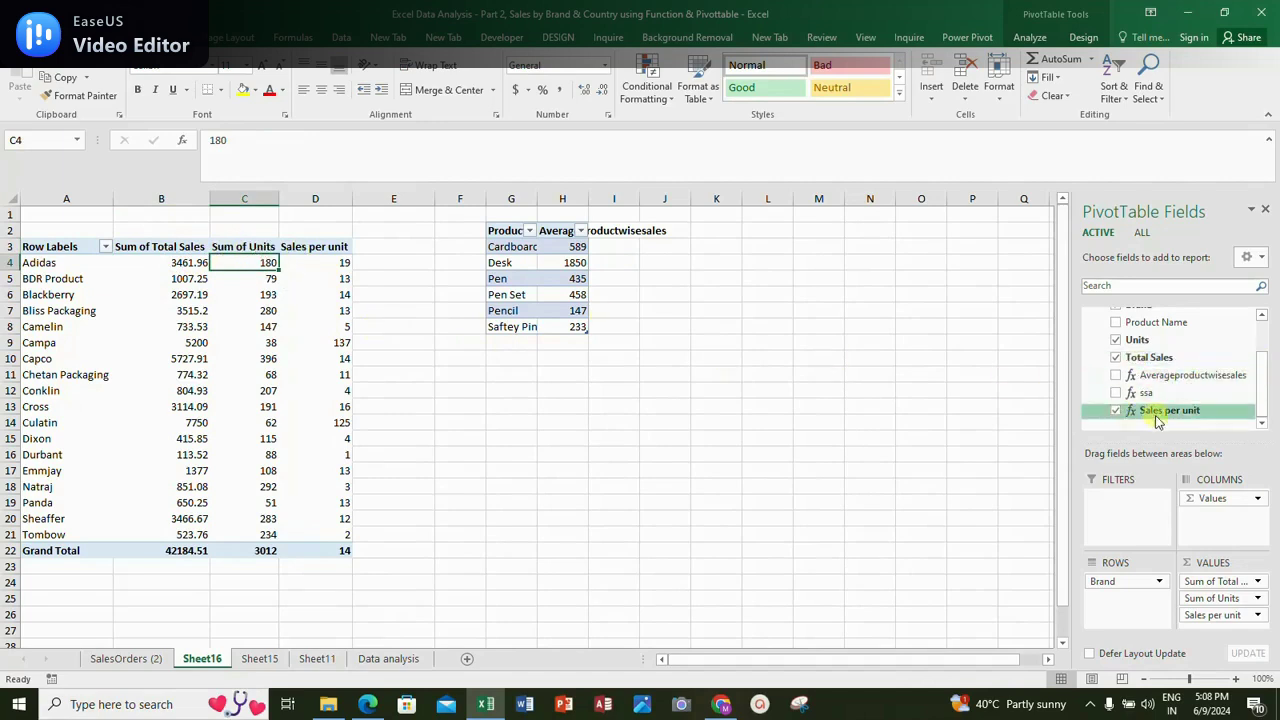
pyautogui.click(1116, 340)
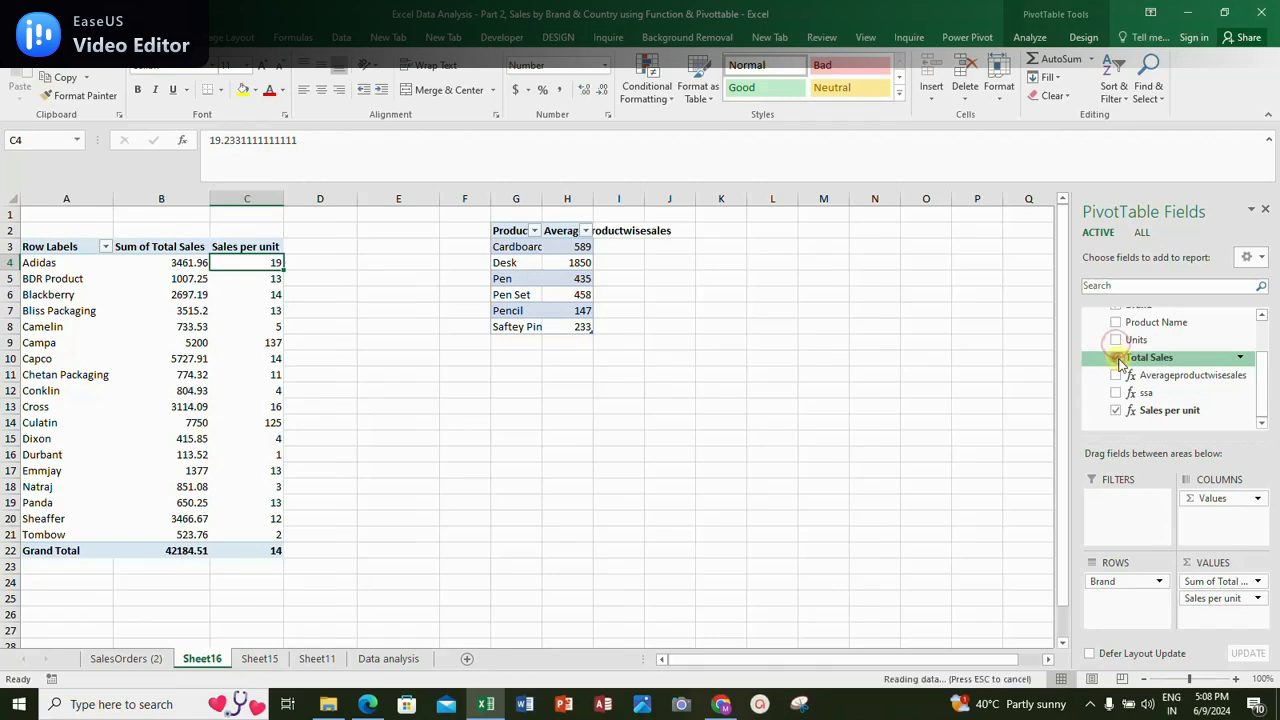
# Remove Total Sales from the brand pivot table and copy its brand and Sales per unit rows, without the grand total, to L3
pyautogui.click(1116, 357)
pyautogui.click(250, 311)
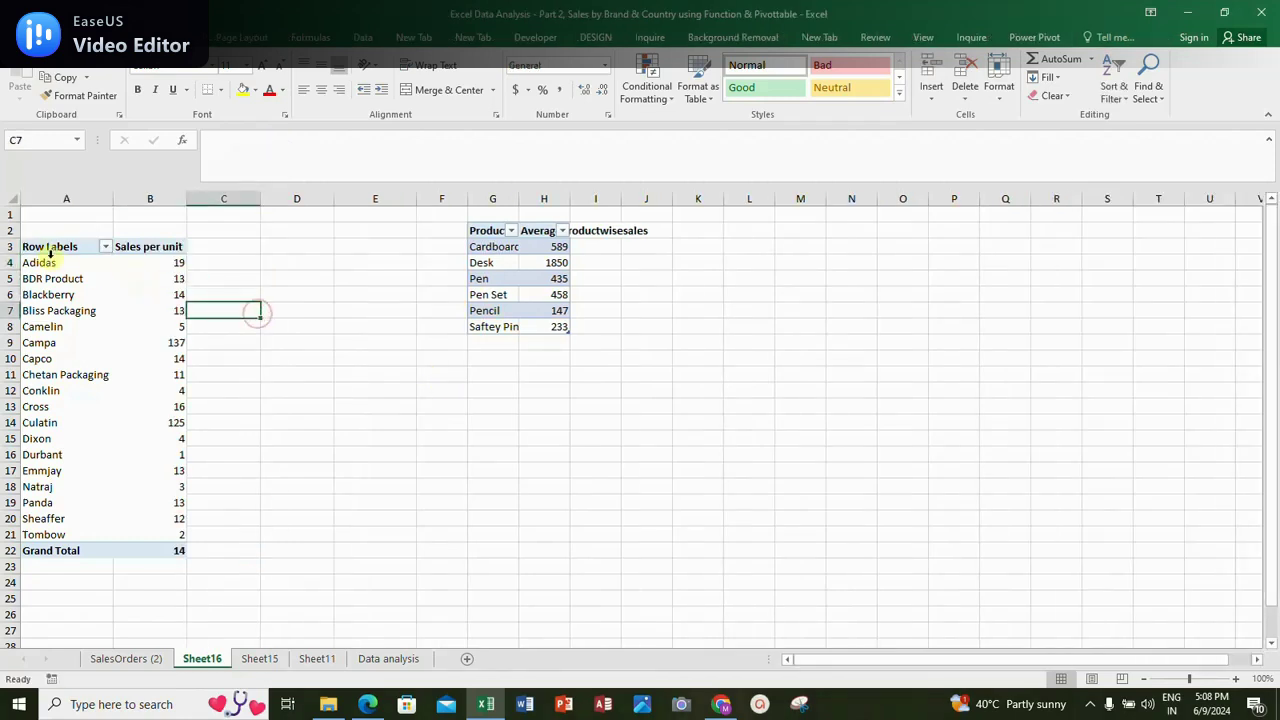
pyautogui.click(45, 252)
pyautogui.moveTo(69, 263); pyautogui.dragTo(170, 550)
pyautogui.hotkey('ctrl', 'c')
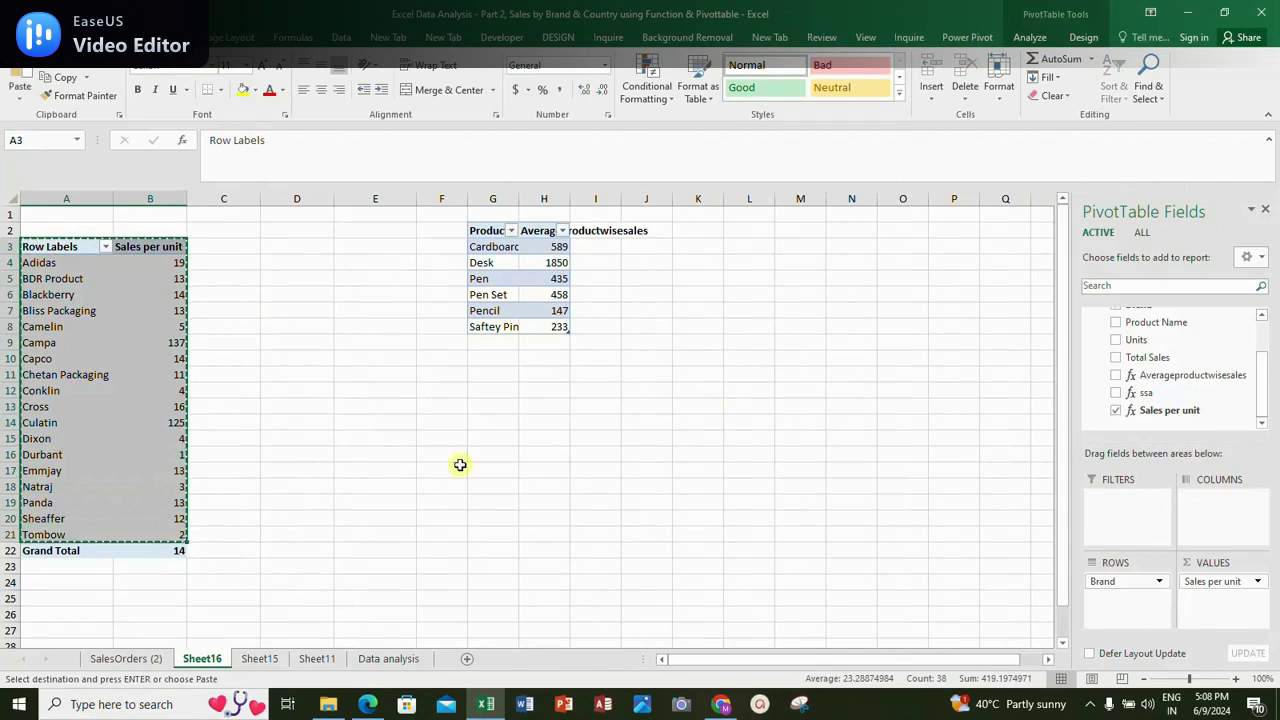
pyautogui.click(744, 241)
pyautogui.hotkey('ctrl', 'v')
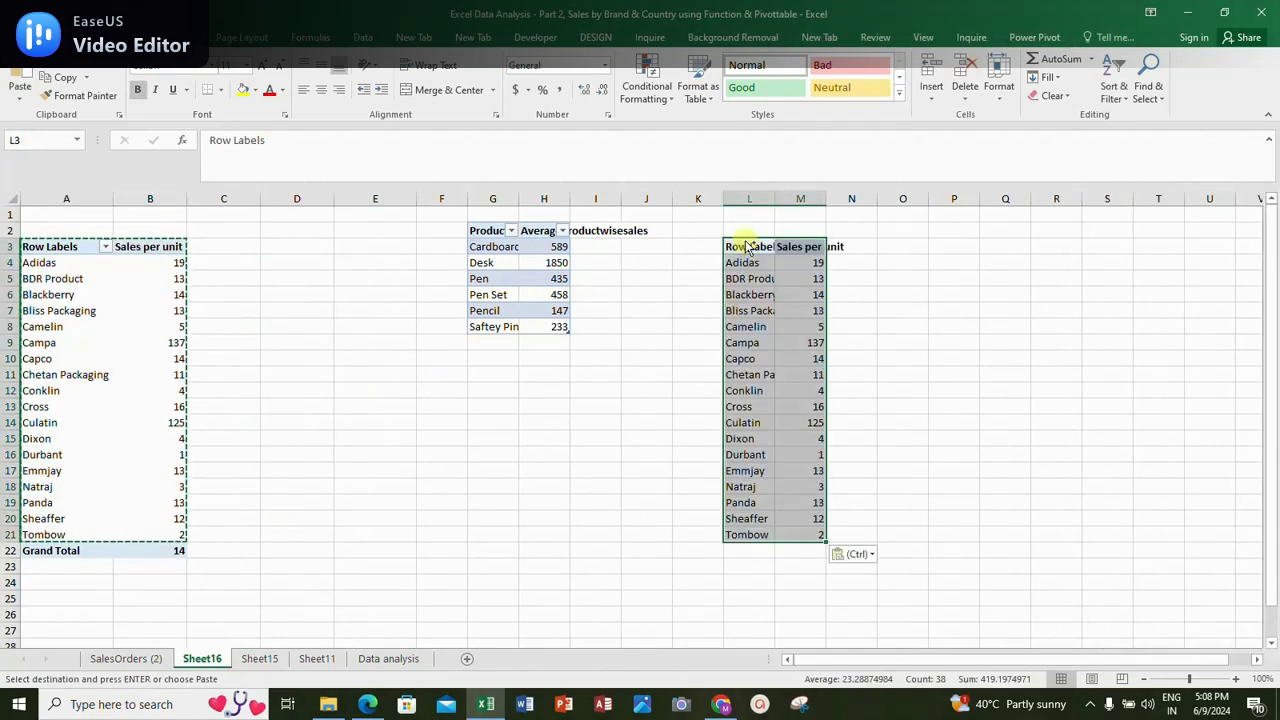
# Widen columns L and M to fit the copied data and change the header in L3 to Product Name
pyautogui.doubleClick(775, 198)
pyautogui.moveTo(868, 191); pyautogui.dragTo(890, 191)
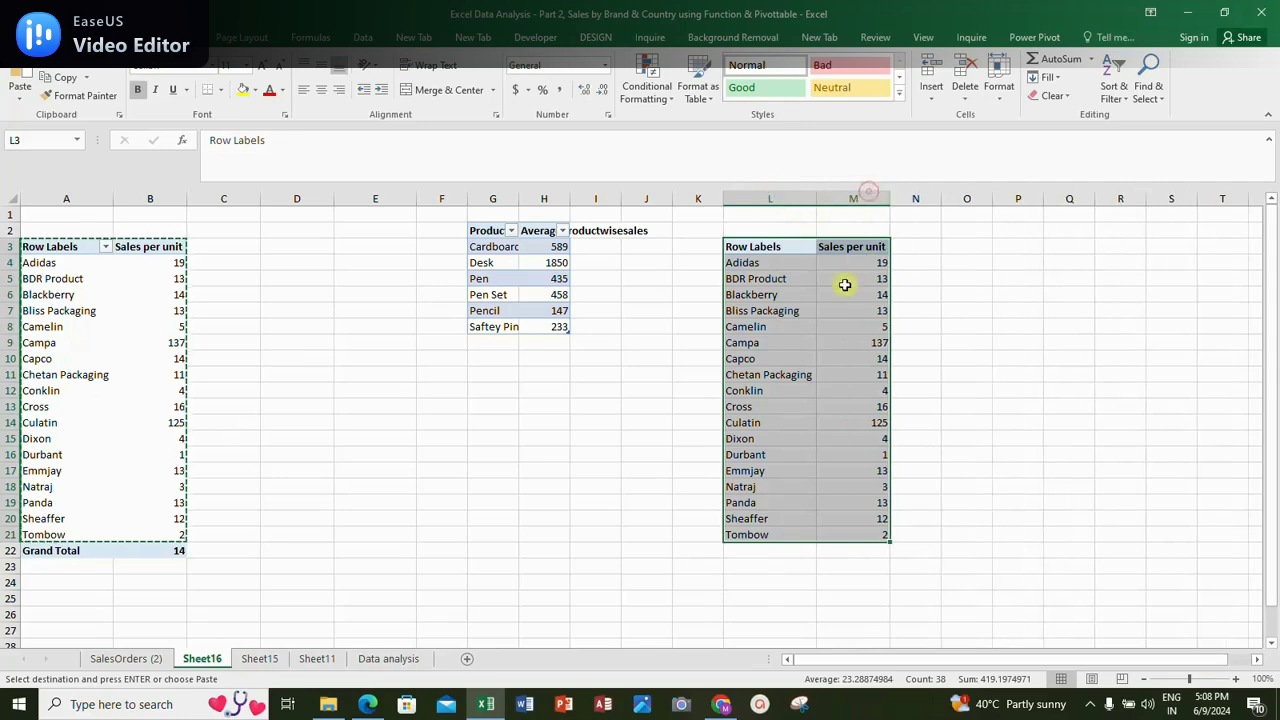
pyautogui.click(750, 250)
pyautogui.write('Product Name')
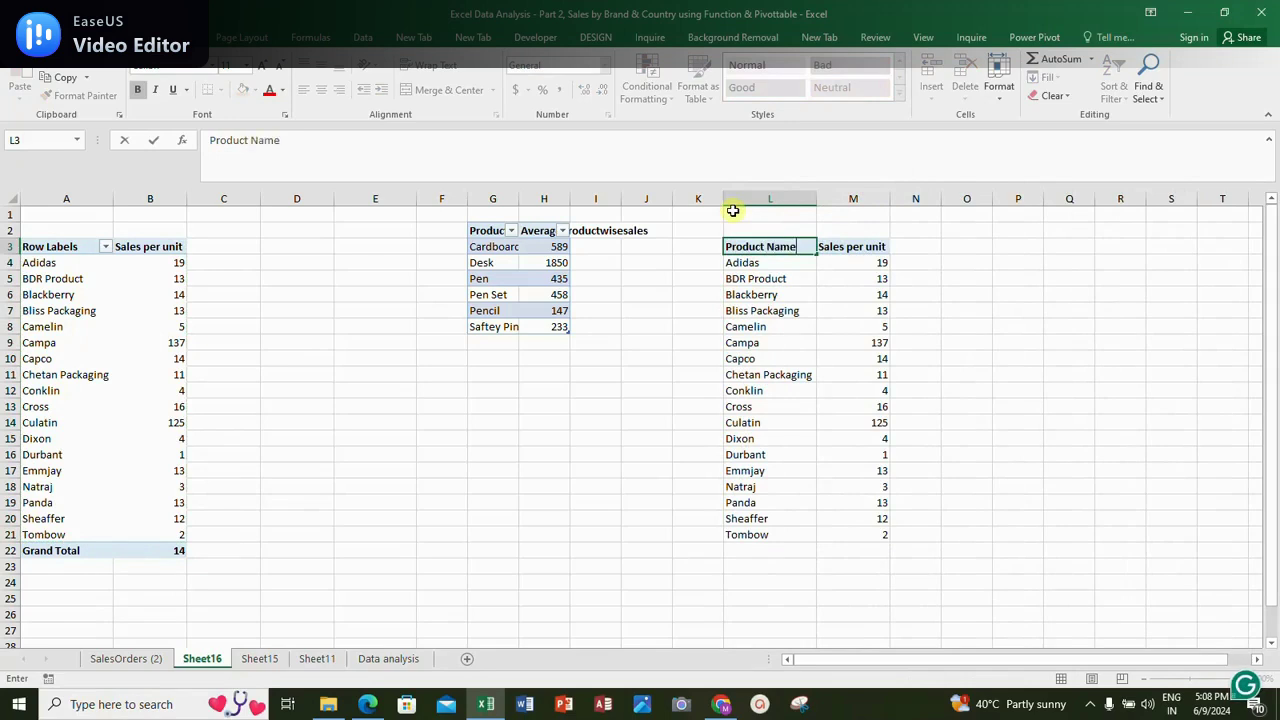
pyautogui.press('Return')
# Apply all borders to the copied report in L3:M21
pyautogui.moveTo(752, 246); pyautogui.dragTo(868, 537)
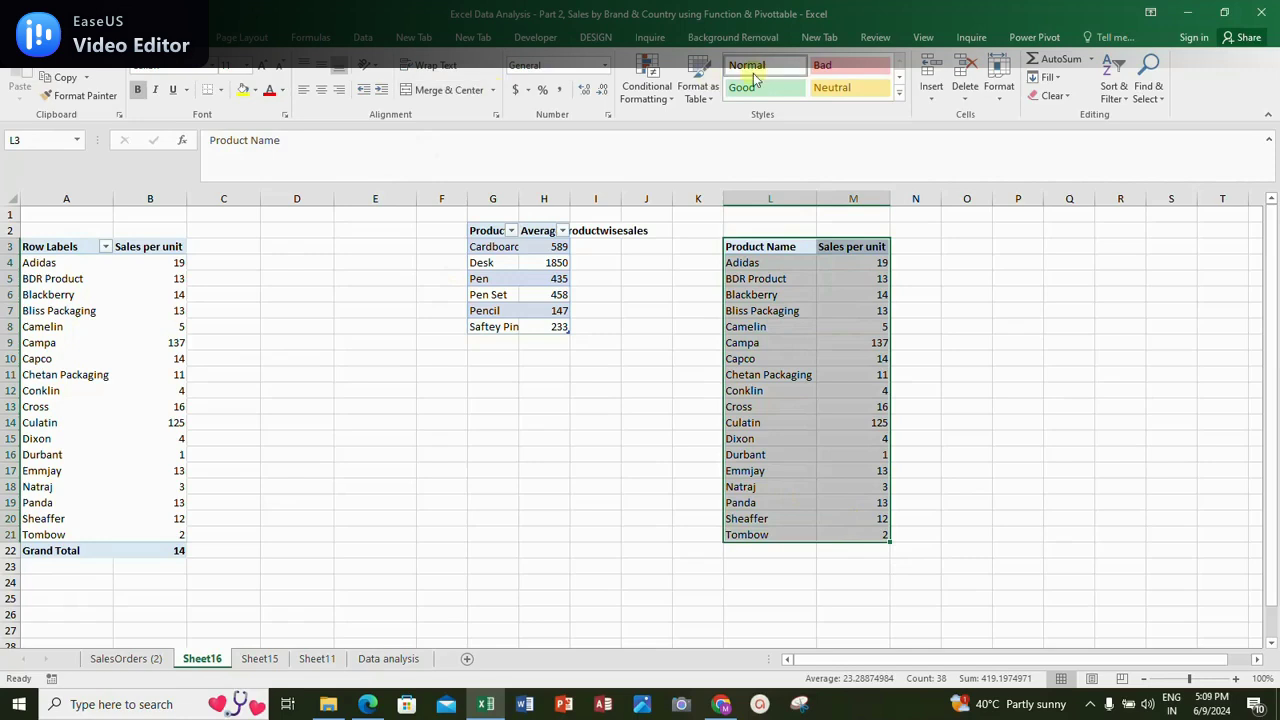
pyautogui.click(182, 38)
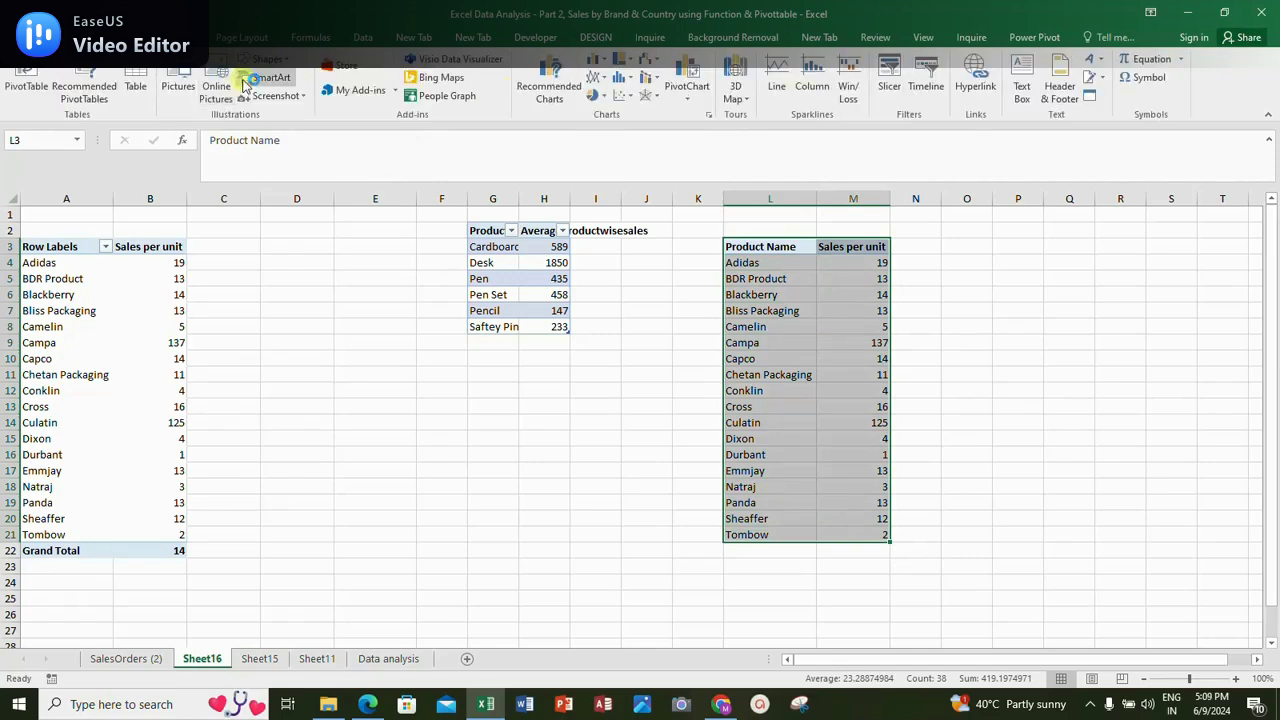
pyautogui.click(125, 38)
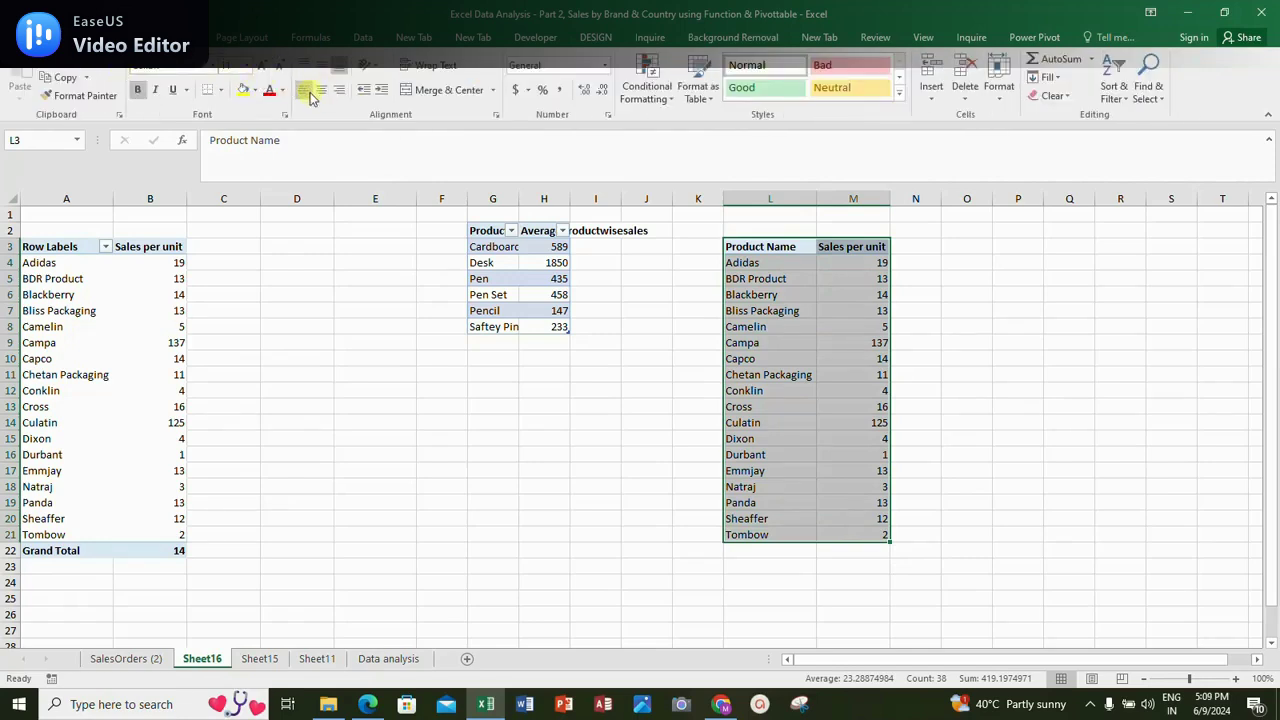
pyautogui.click(222, 90)
pyautogui.click(240, 227)
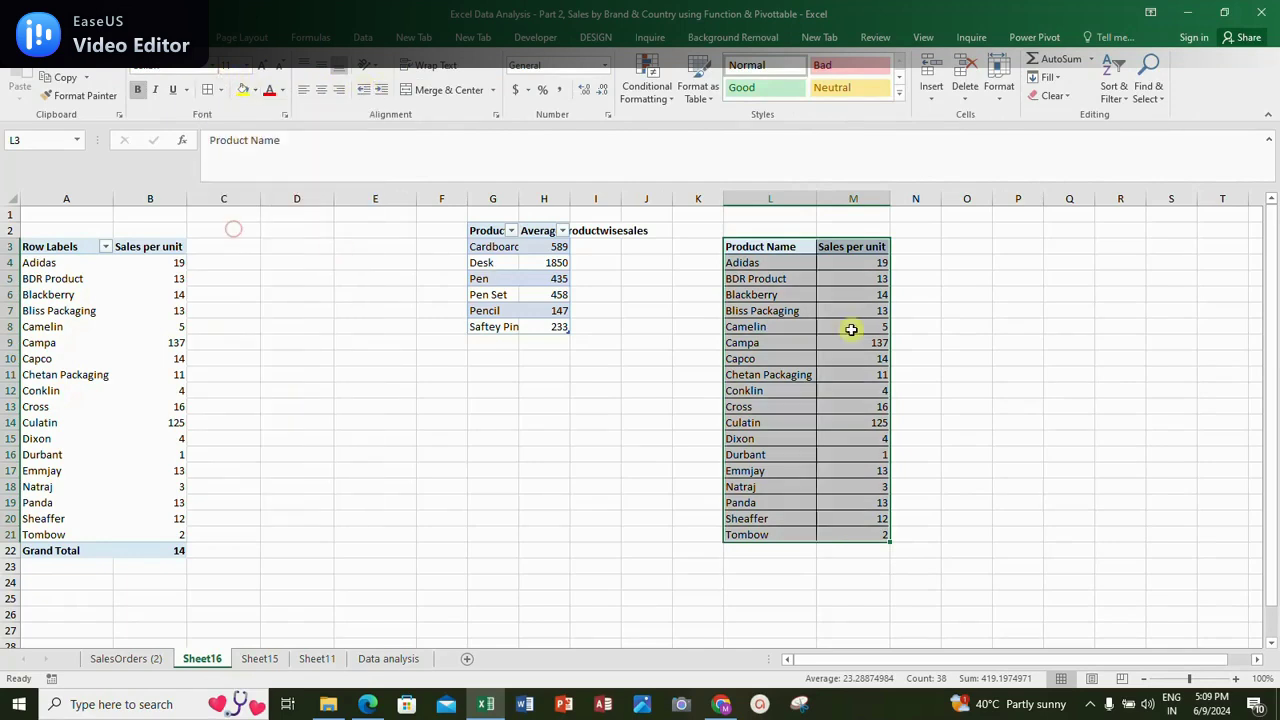
# Center the Sales per unit values in M4:M21 and make all the text in L3:M21 bold
pyautogui.click(858, 263)
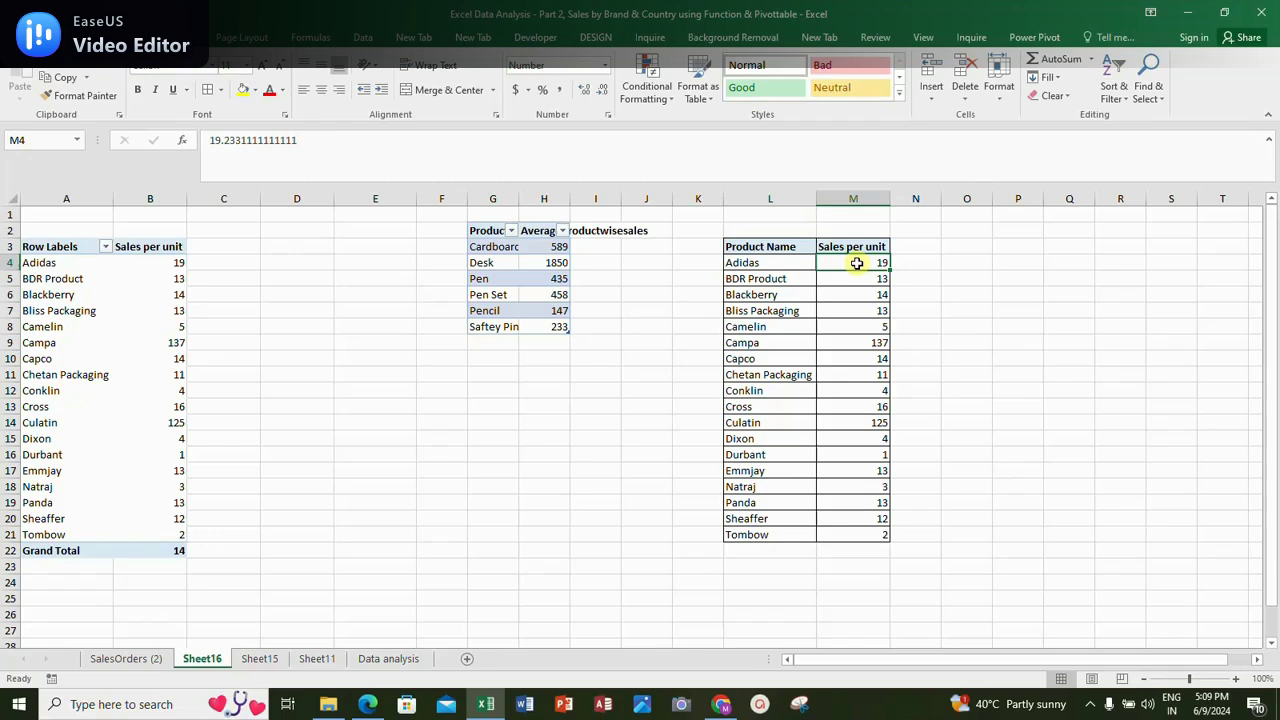
pyautogui.moveTo(866, 272); pyautogui.dragTo(869, 532)
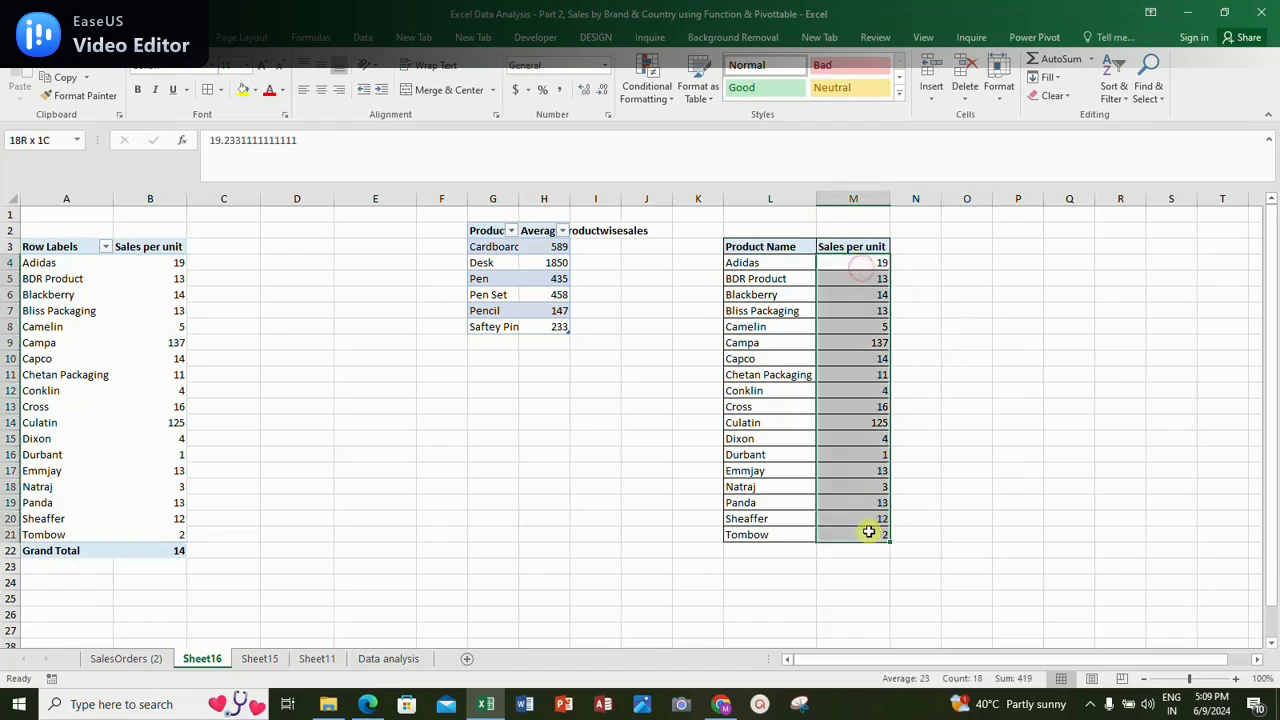
pyautogui.click(321, 89)
pyautogui.moveTo(745, 248); pyautogui.dragTo(858, 530)
pyautogui.hotkey('ctrl', 'b')
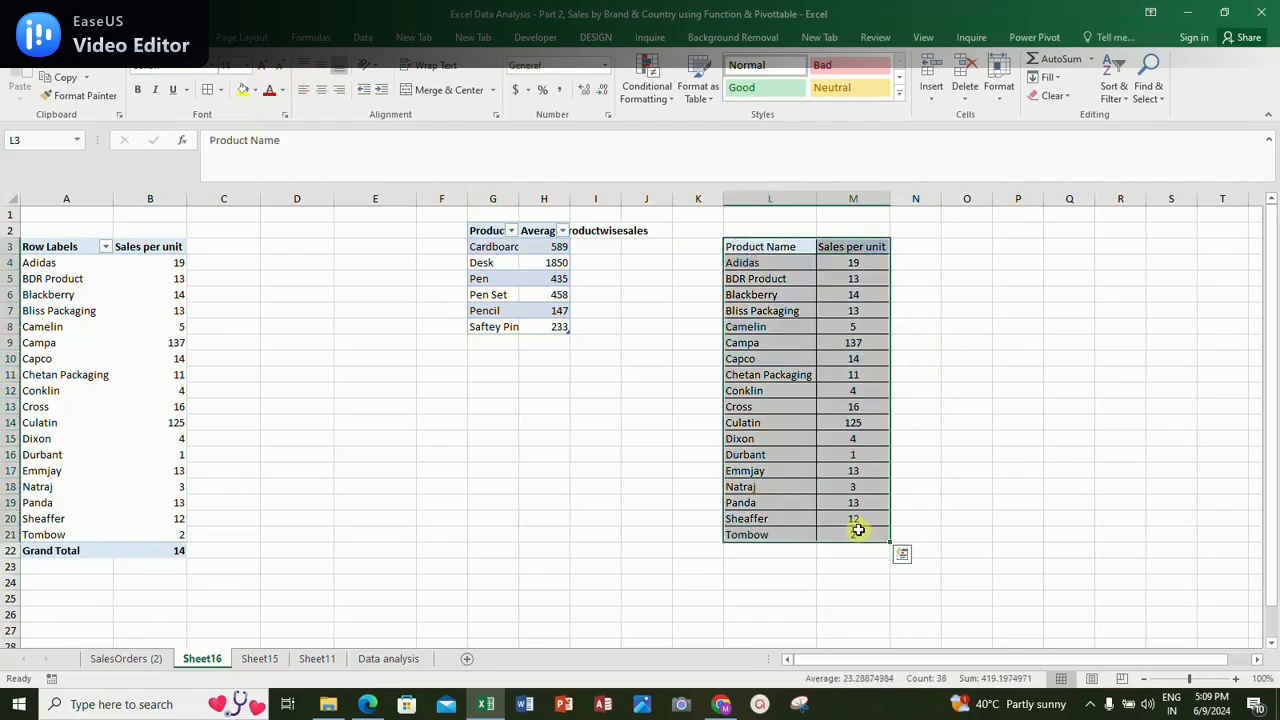
pyautogui.hotkey('ctrl', 'b')
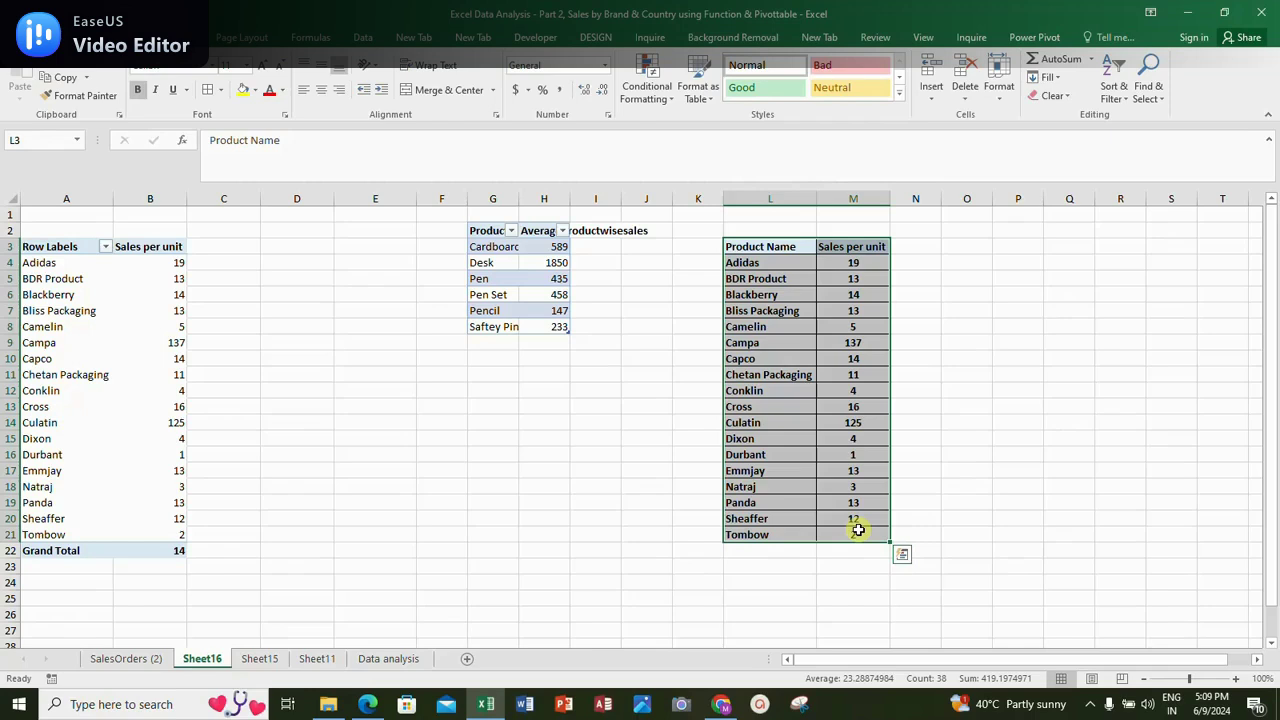
# Convert the range L3:M21 into a table with headers
pyautogui.scroll(2, 862, 510)
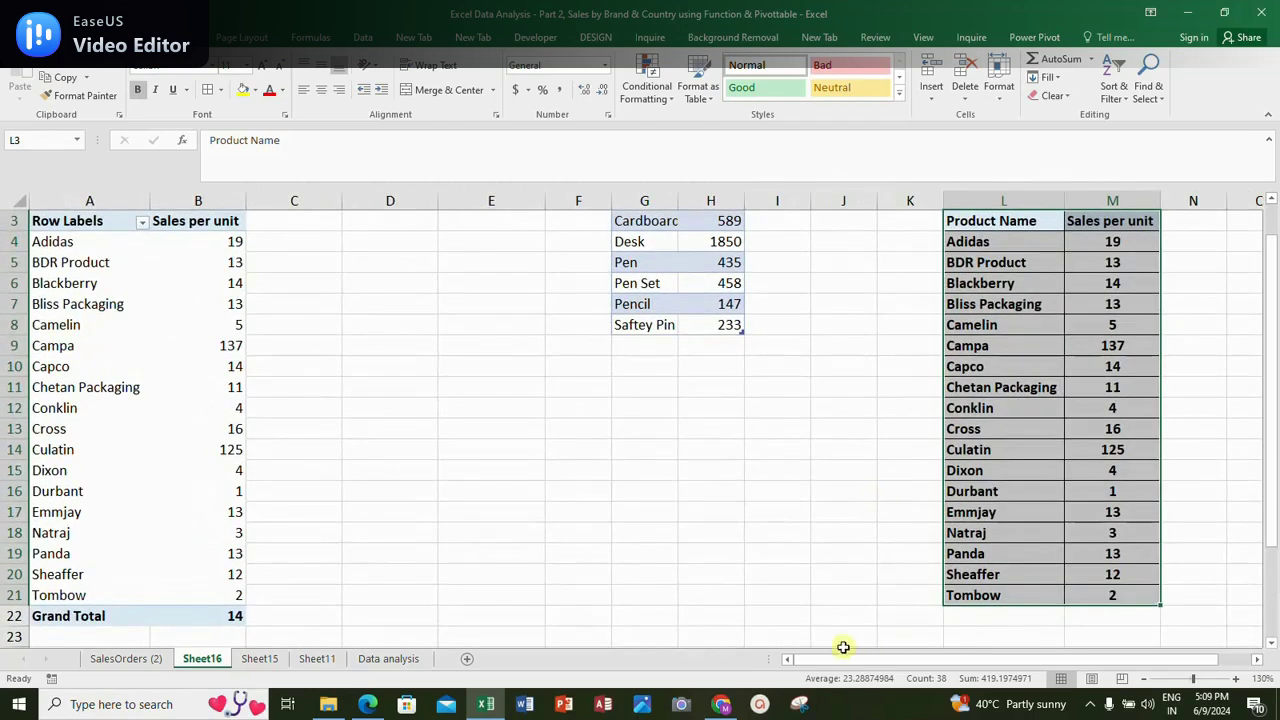
pyautogui.moveTo(855, 668); pyautogui.dragTo(1008, 657)
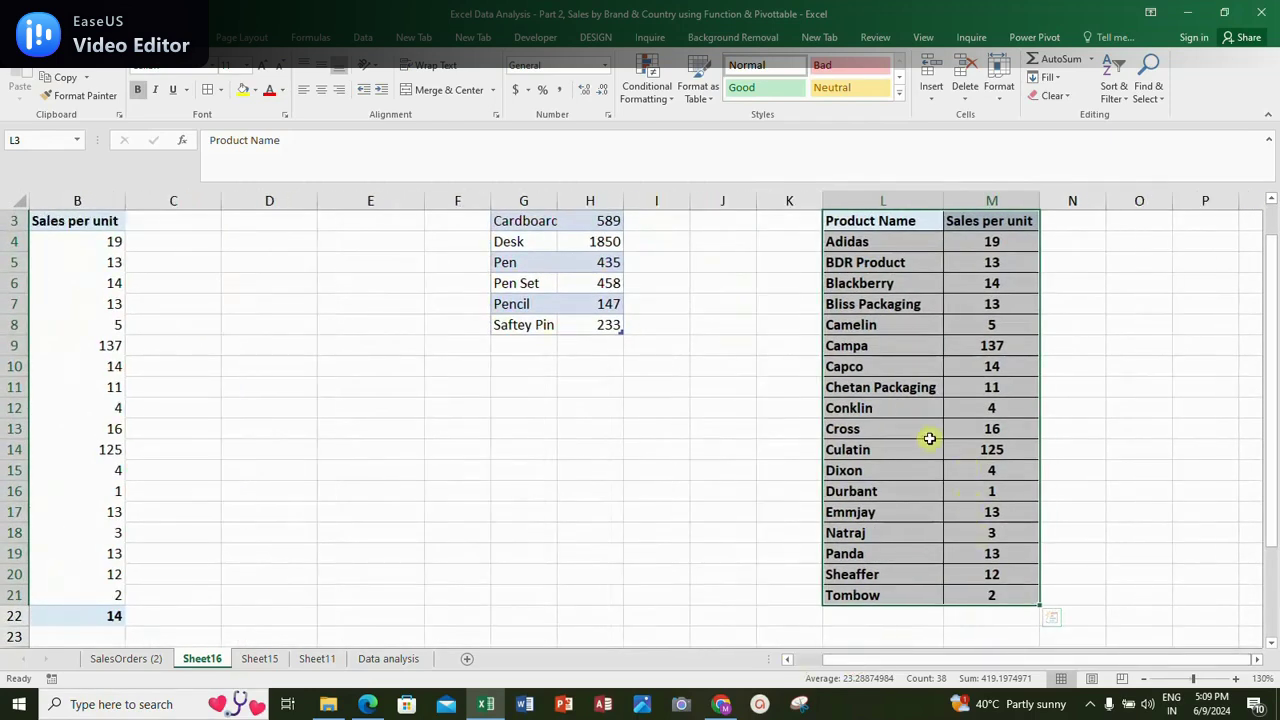
pyautogui.scroll(1, 926, 390)
pyautogui.moveTo(882, 259); pyautogui.dragTo(986, 574)
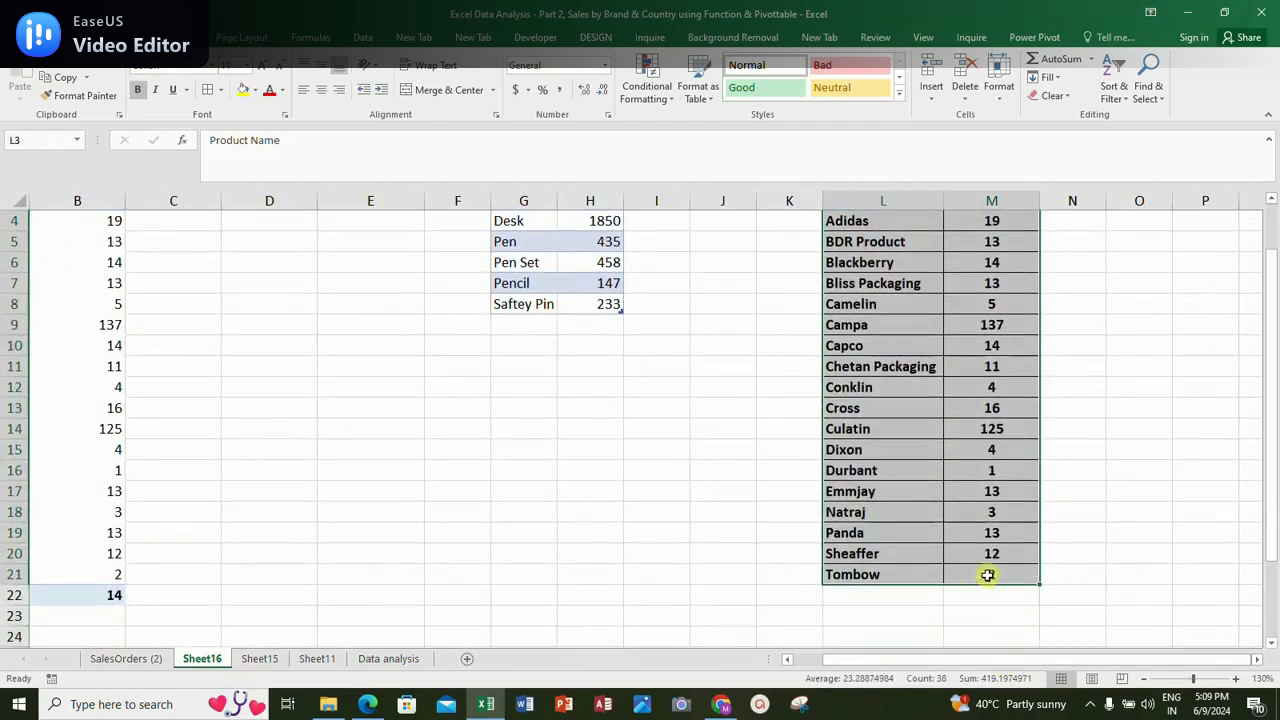
pyautogui.hotkey('ctrl', 't')
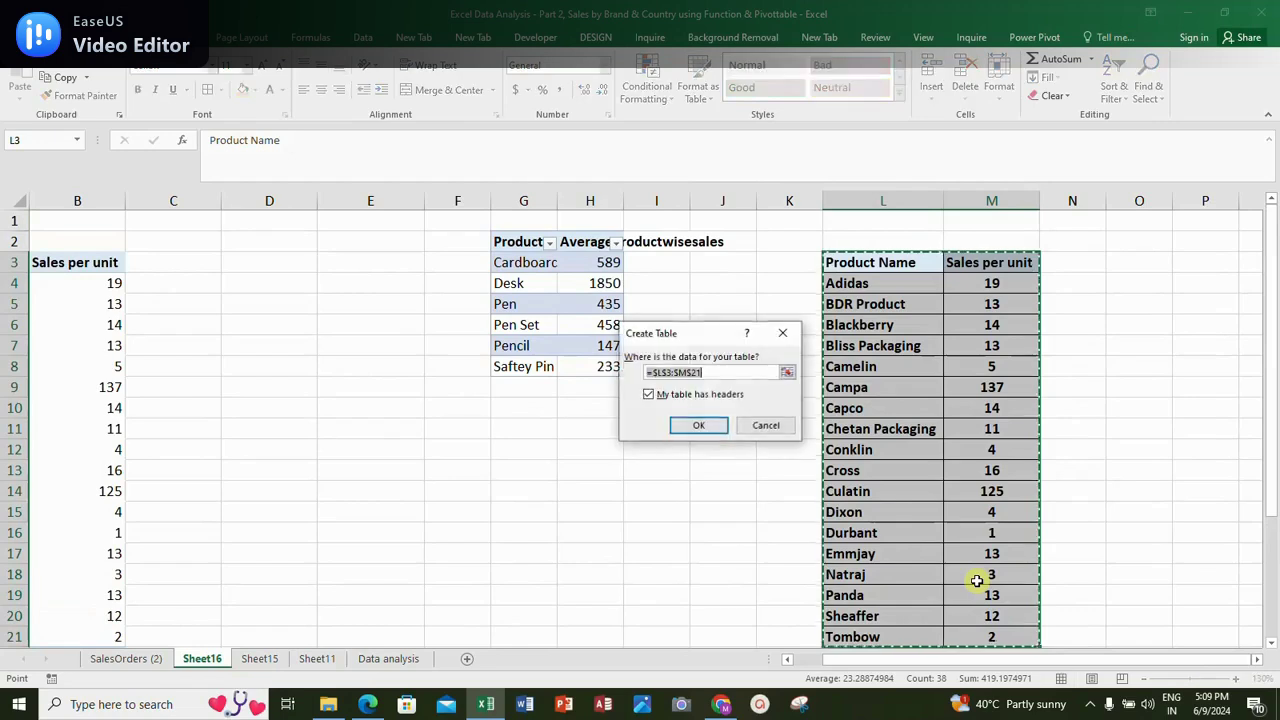
pyautogui.click(700, 430)
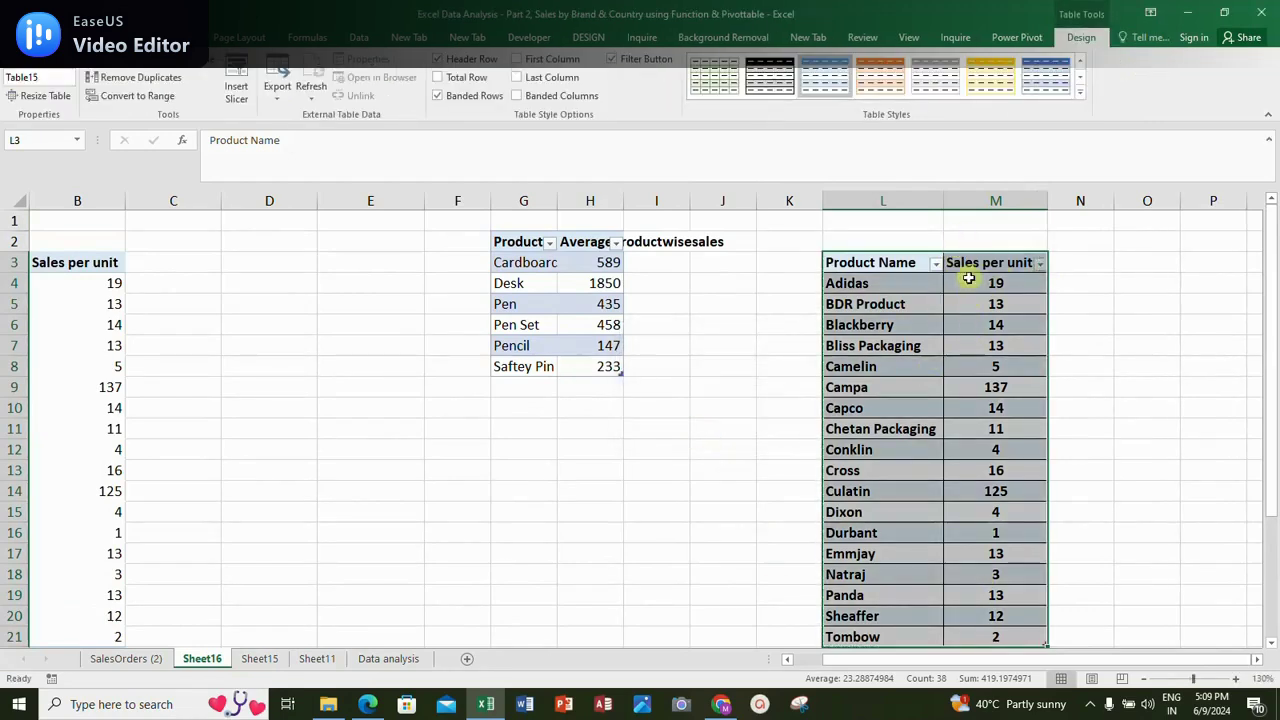
# Sort the new table by Sales per unit values from largest to smallest with a custom sort
pyautogui.click(935, 263)
pyautogui.moveTo(822, 320)
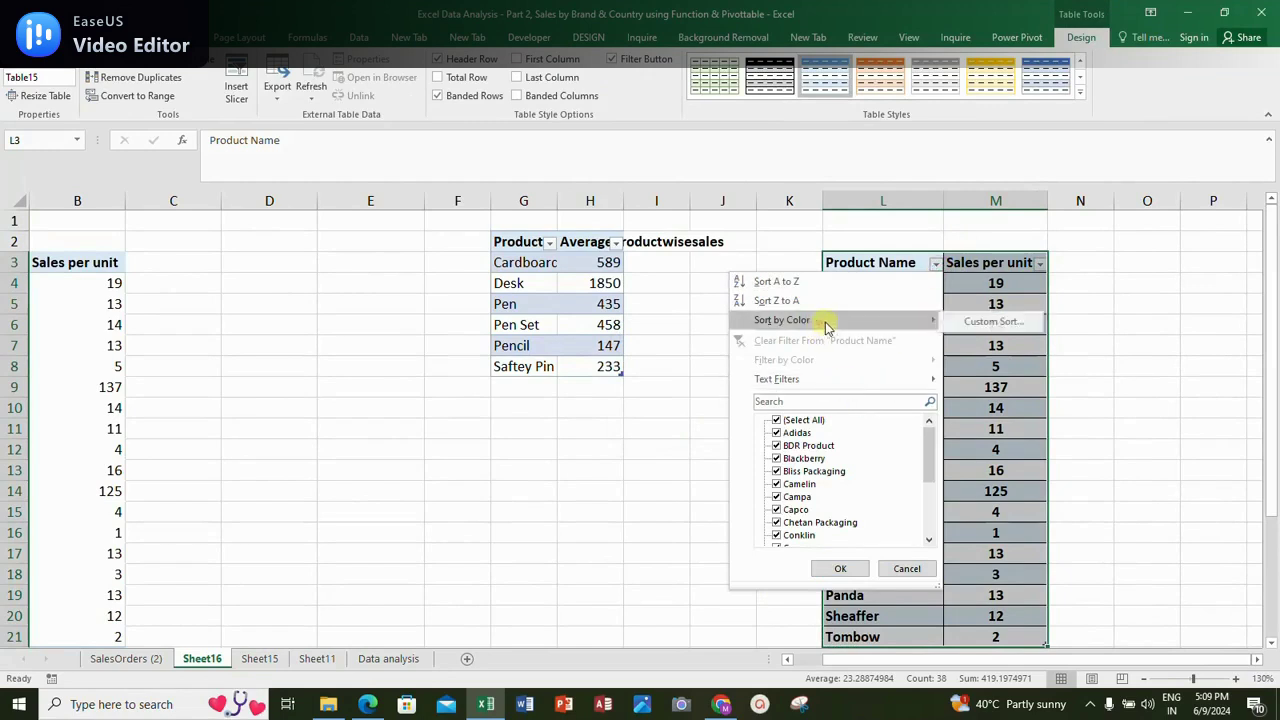
pyautogui.click(988, 320)
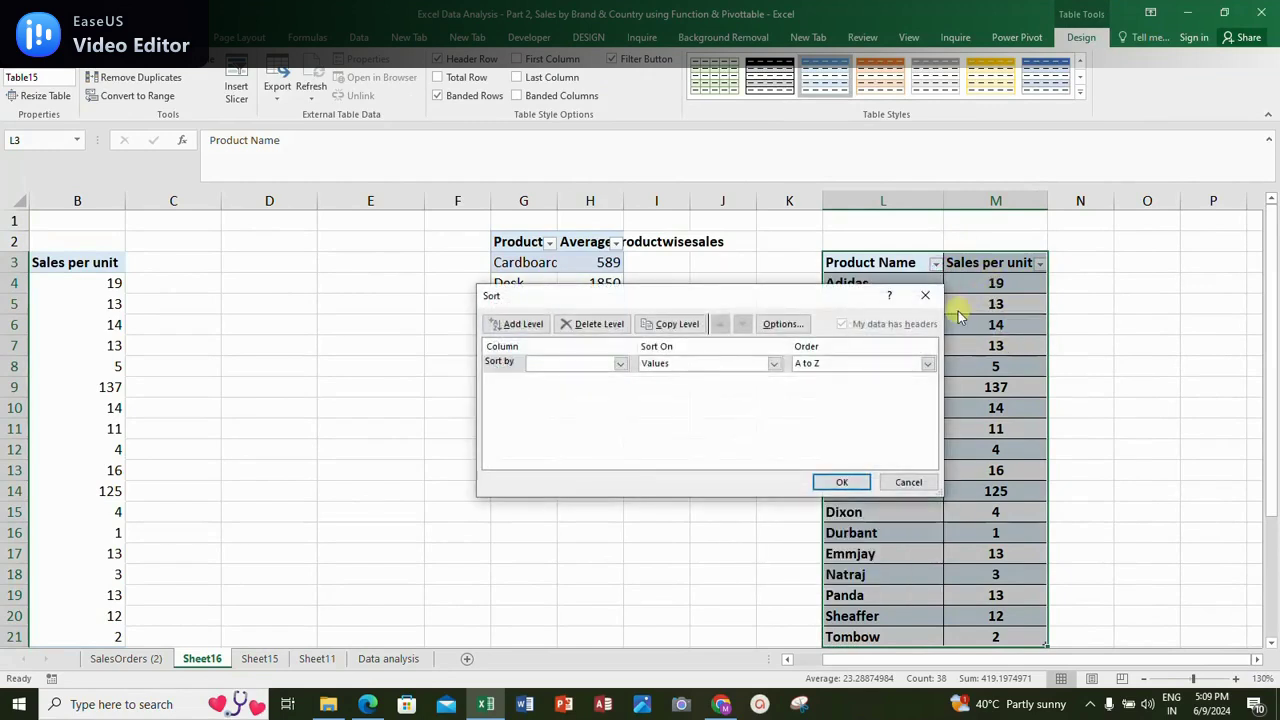
pyautogui.click(620, 363)
pyautogui.click(565, 389)
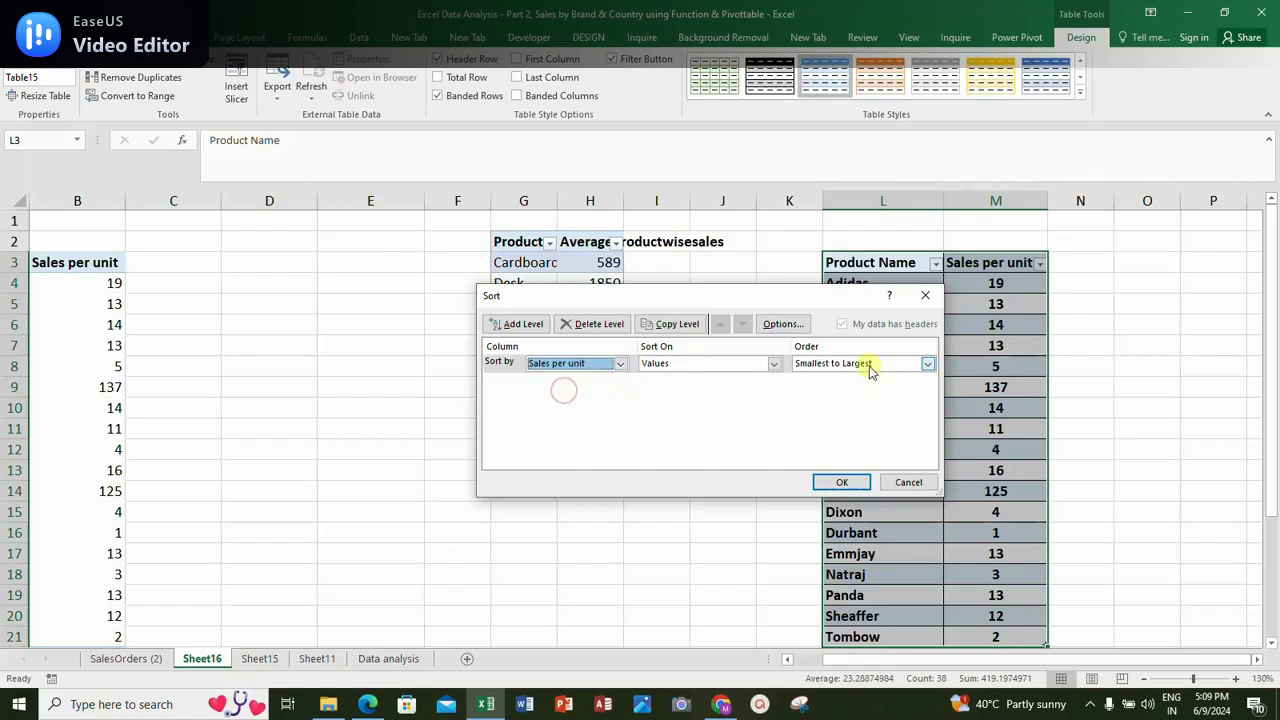
pyautogui.click(871, 363)
pyautogui.click(832, 388)
pyautogui.click(841, 482)
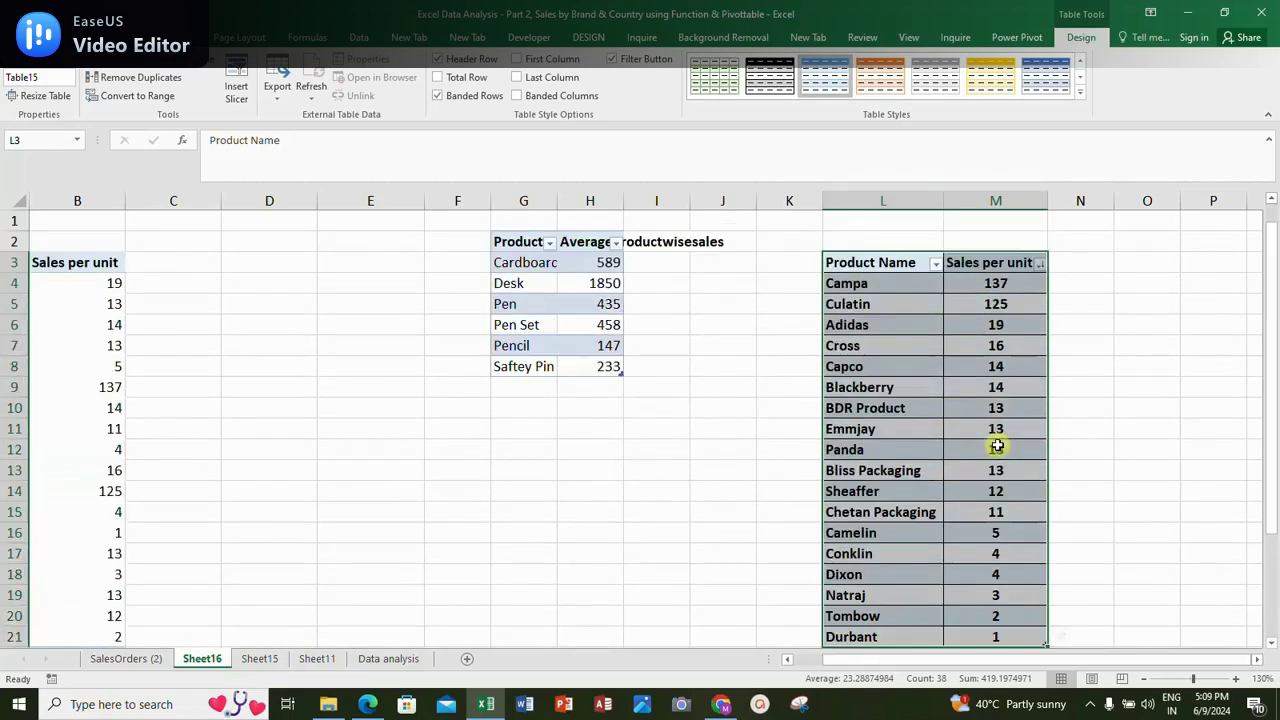
# Filter the Sales per unit column with a Top 10 number filter set to the top 7 items
pyautogui.click(935, 264)
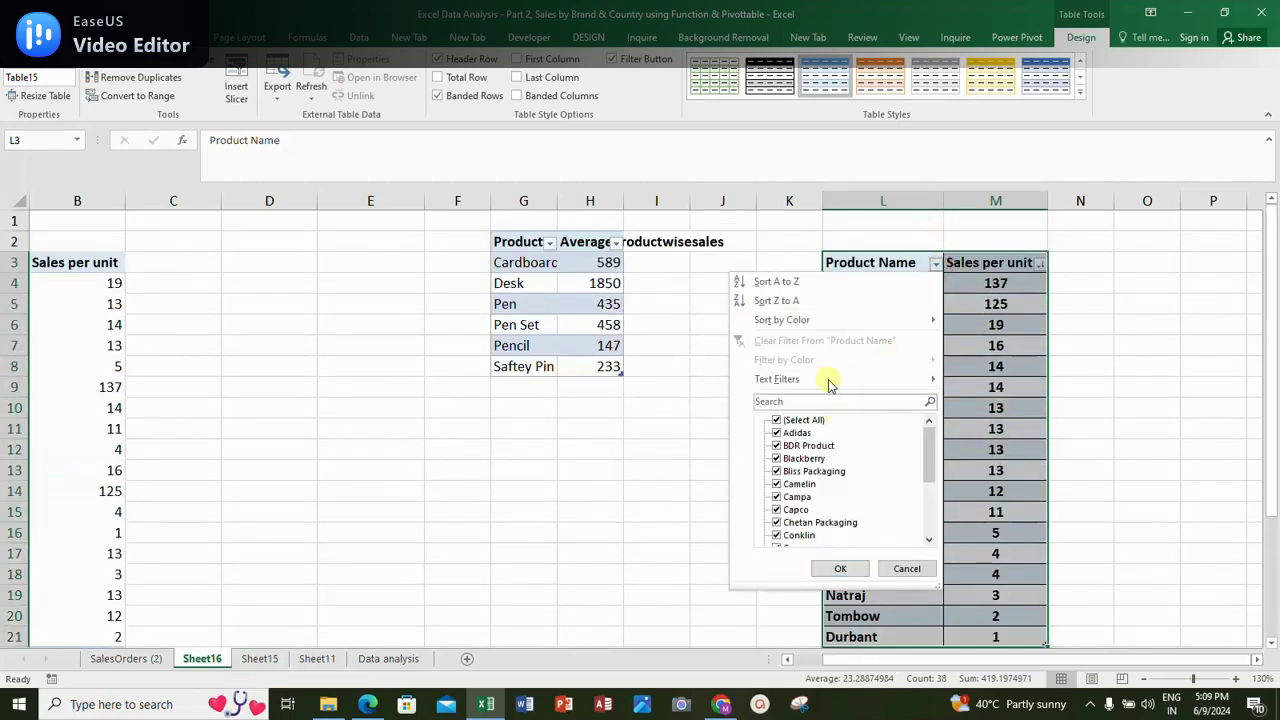
pyautogui.moveTo(828, 385)
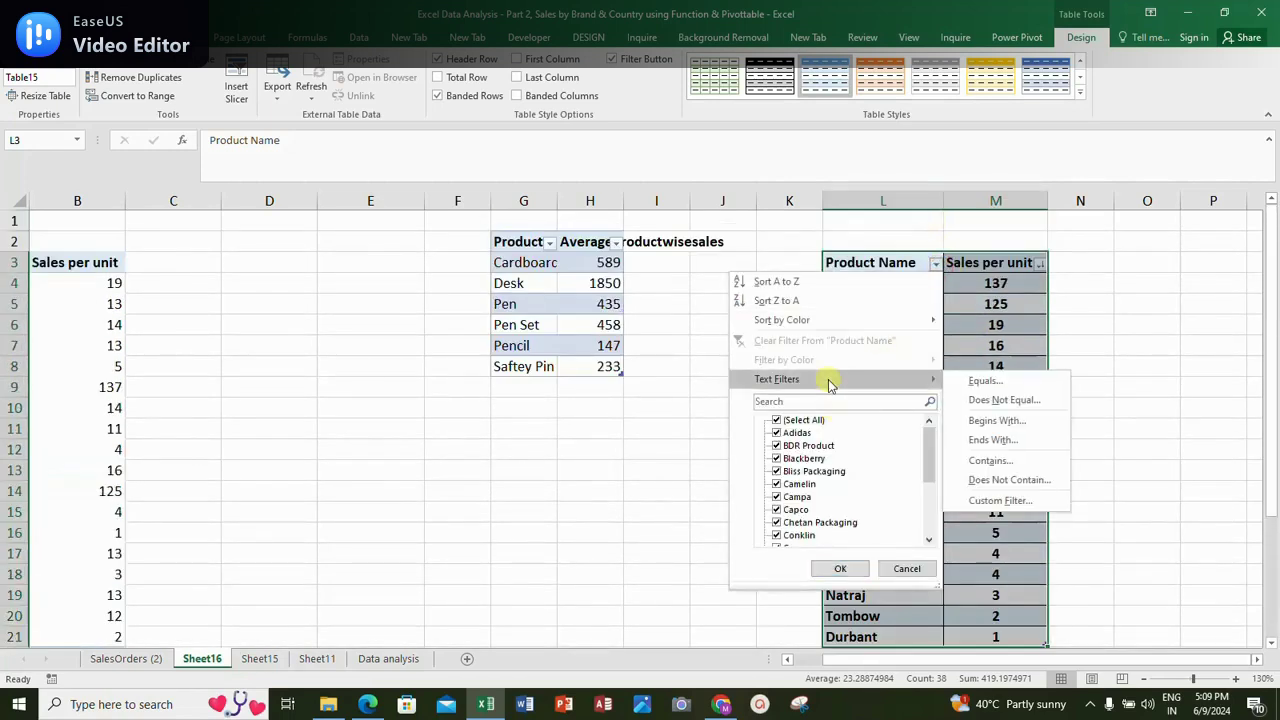
pyautogui.click(1040, 312)
pyautogui.click(1040, 265)
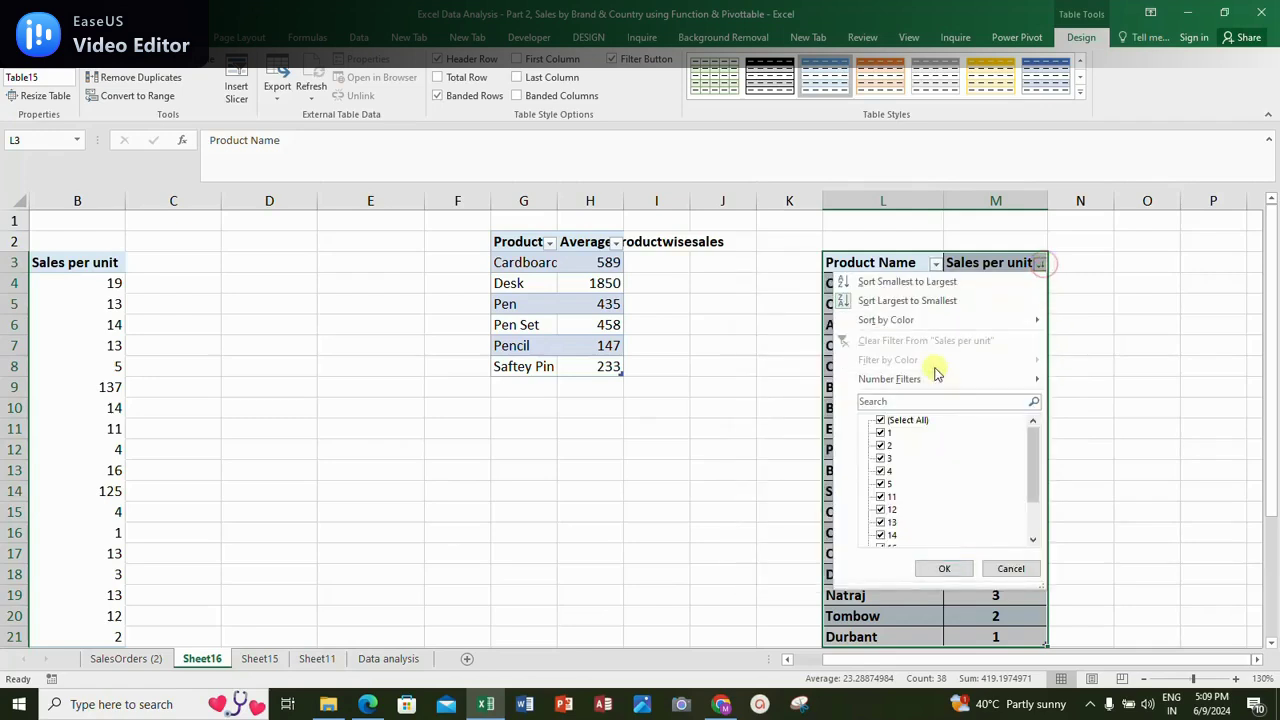
pyautogui.moveTo(930, 379)
pyautogui.click(1085, 518)
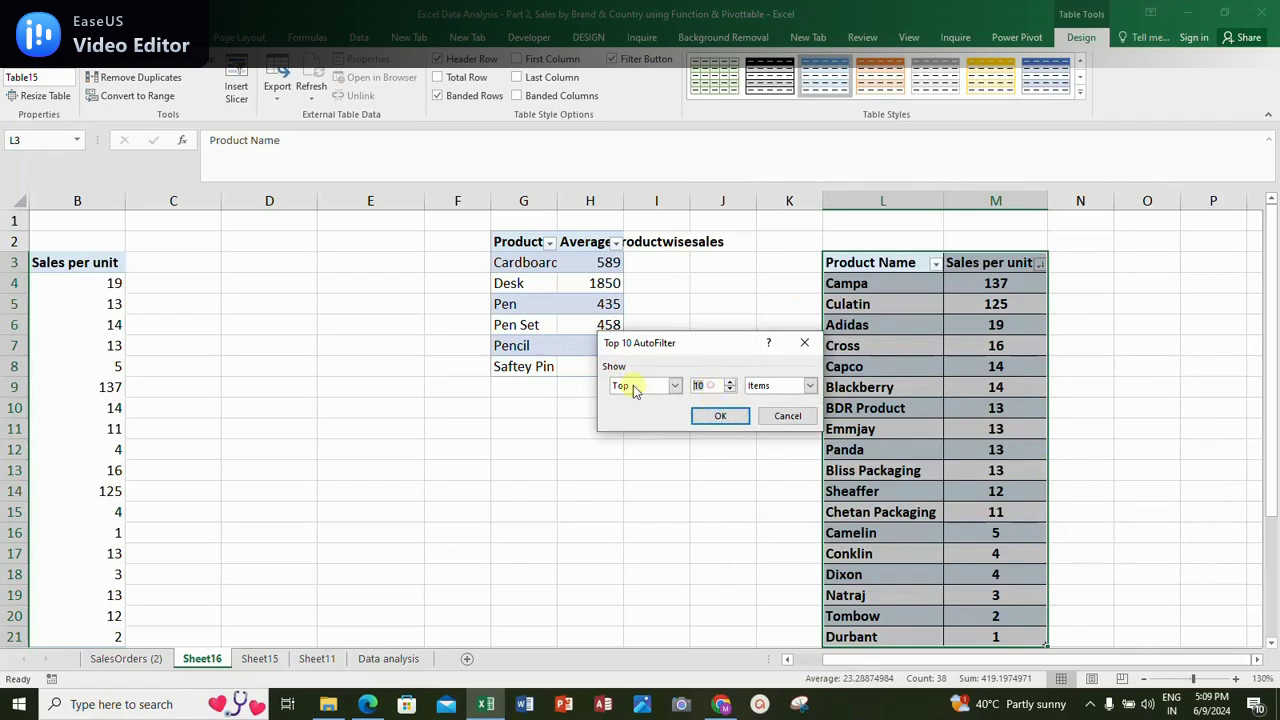
pyautogui.write('9')
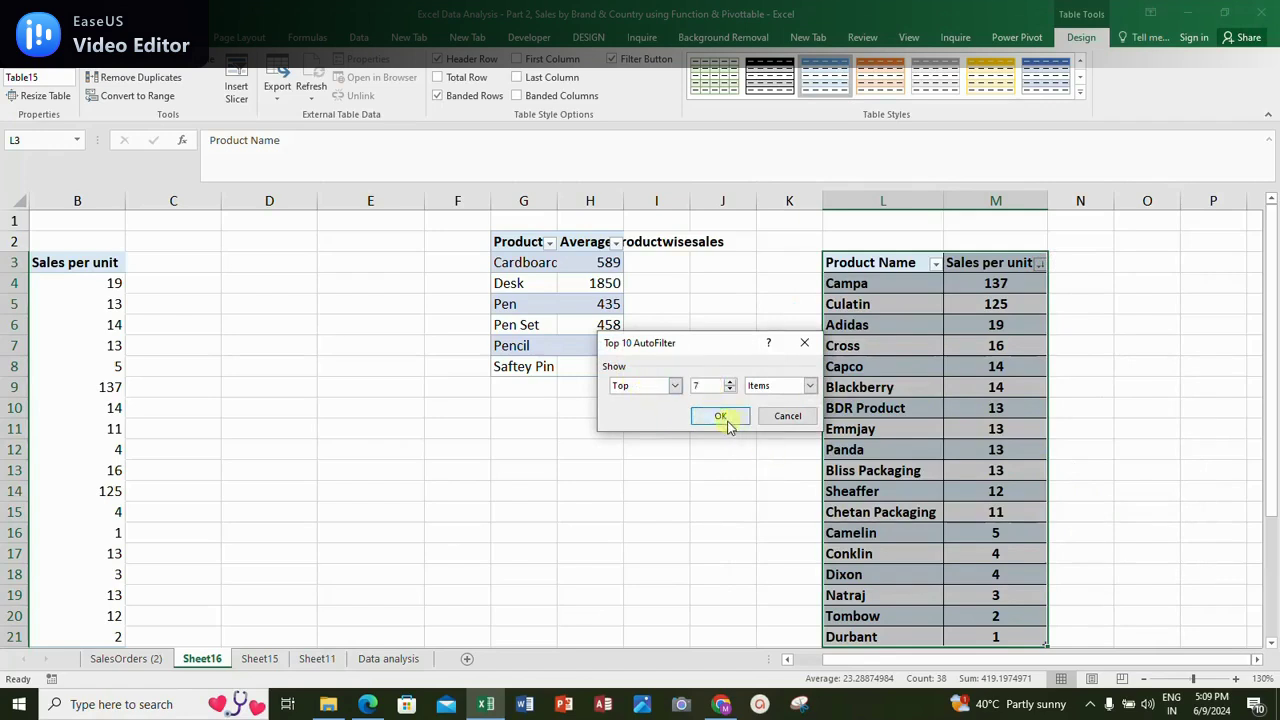
pyautogui.click(720, 416)
pyautogui.click(972, 390)
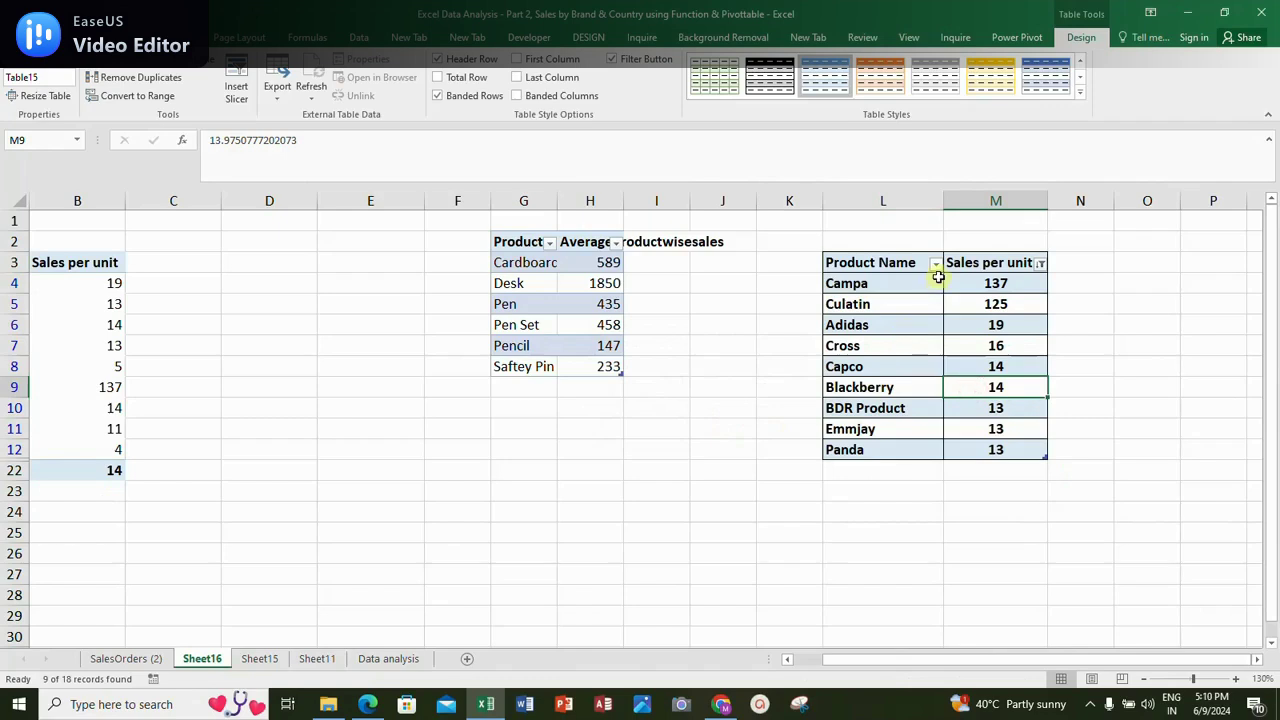
# Review the reports and data on Sheet16, Sheet15 and Sheet11, and the topic list on the Data analysis sheet
pyautogui.moveTo(855, 660); pyautogui.dragTo(702, 676)
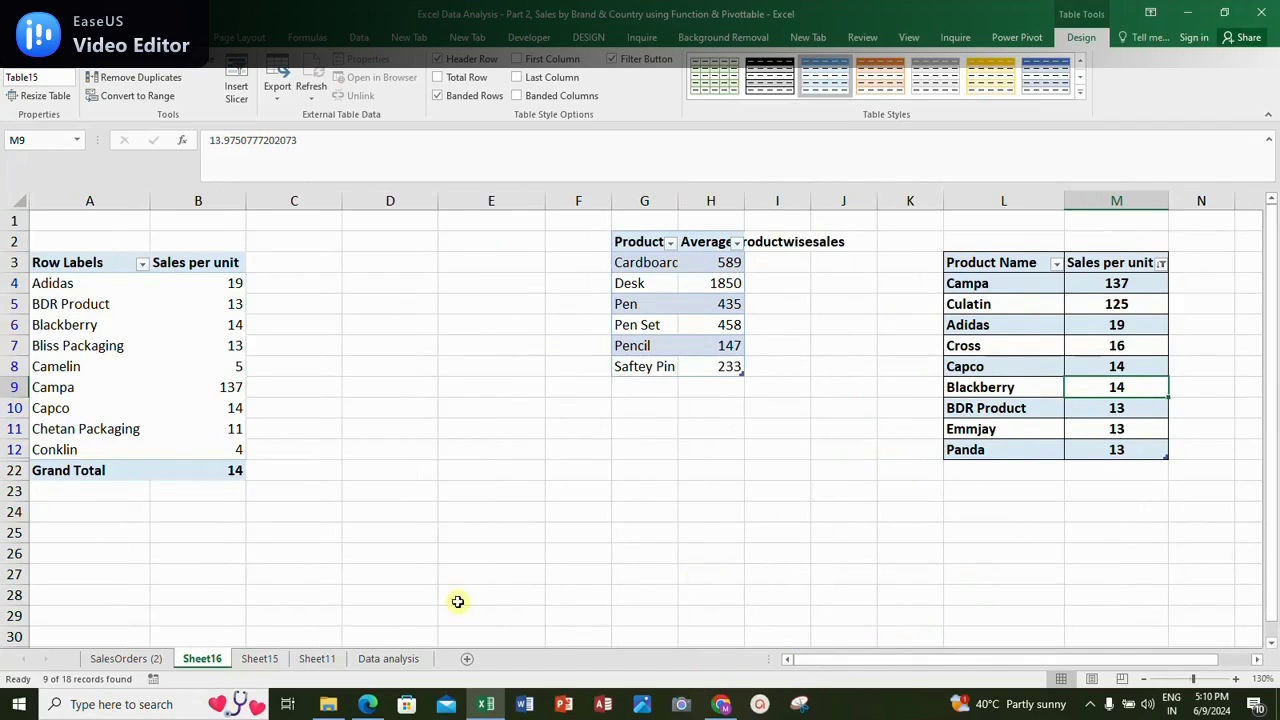
pyautogui.click(259, 659)
pyautogui.click(318, 659)
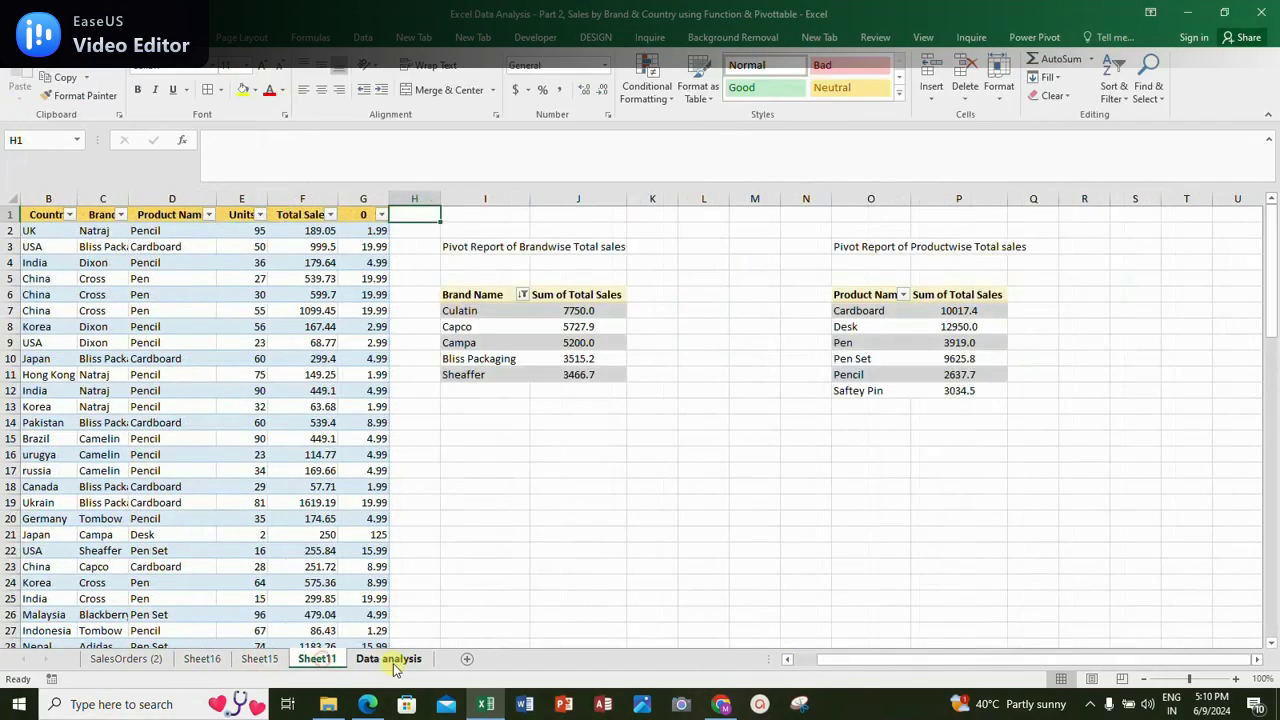
pyautogui.click(390, 659)
pyautogui.click(303, 659)
pyautogui.click(259, 659)
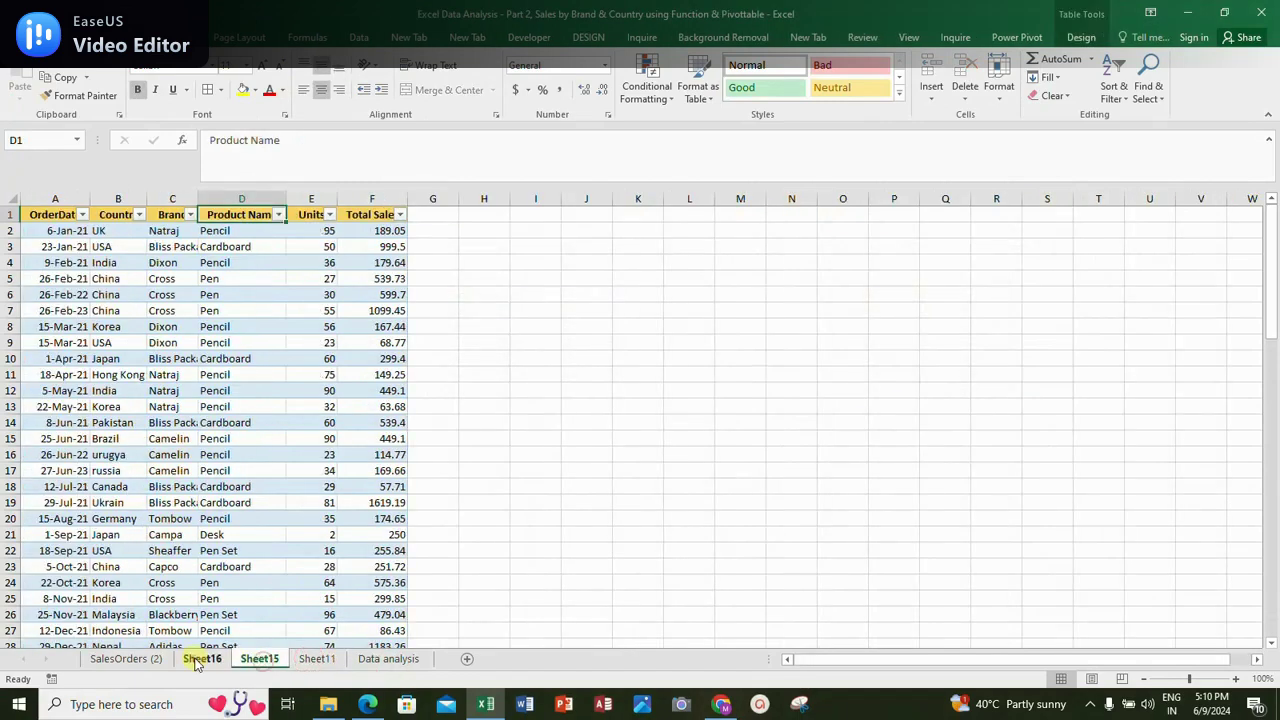
pyautogui.click(202, 659)
pyautogui.click(388, 659)
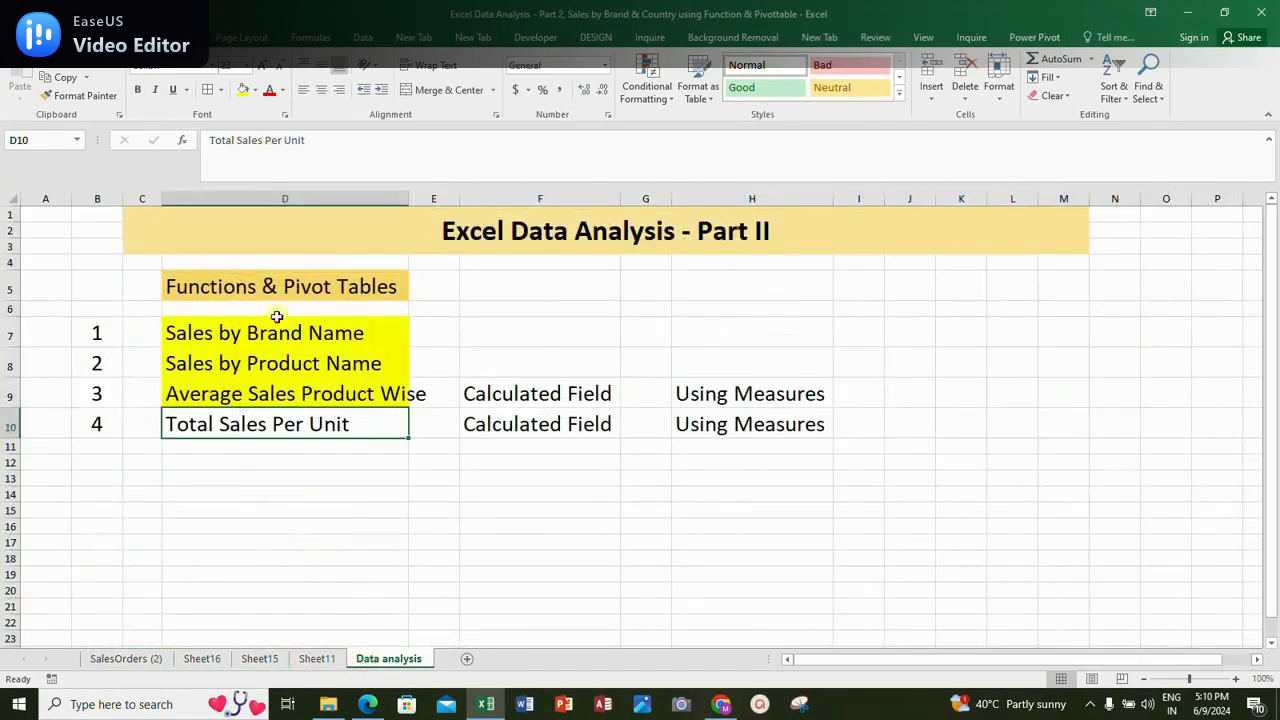
pyautogui.moveTo(328, 325); pyautogui.dragTo(323, 356)
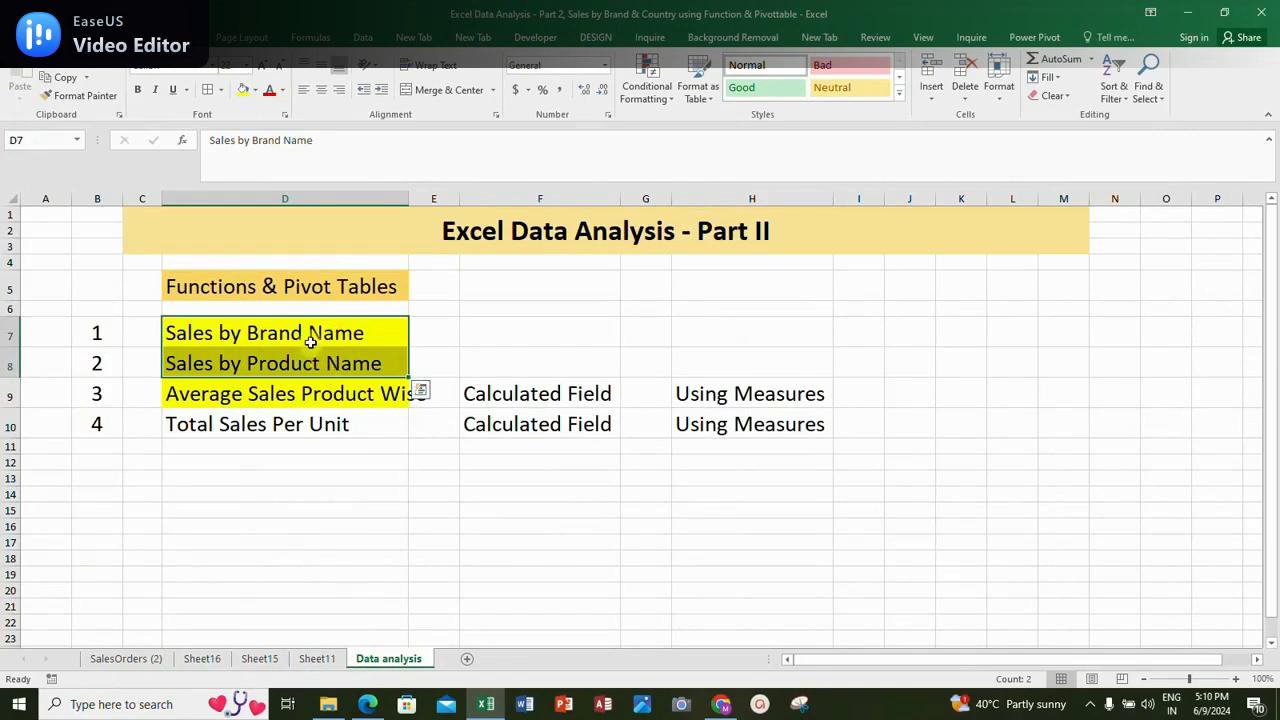
pyautogui.click(300, 393)
# Copy the yellow formatting of Average Sales Product Wise onto Total Sales Per Unit, and fill F9:H10 with yellow
pyautogui.click(274, 424)
pyautogui.click(274, 396)
pyautogui.click(60, 95)
pyautogui.click(231, 418)
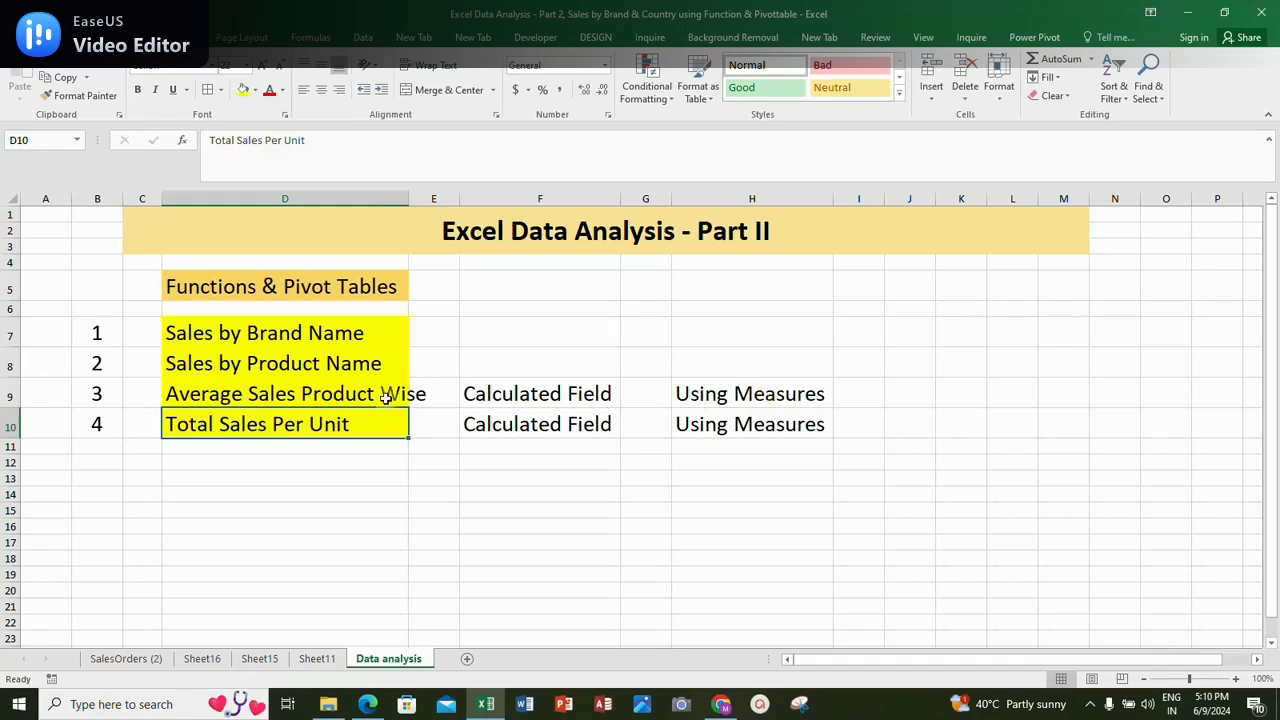
pyautogui.moveTo(525, 398); pyautogui.dragTo(808, 420)
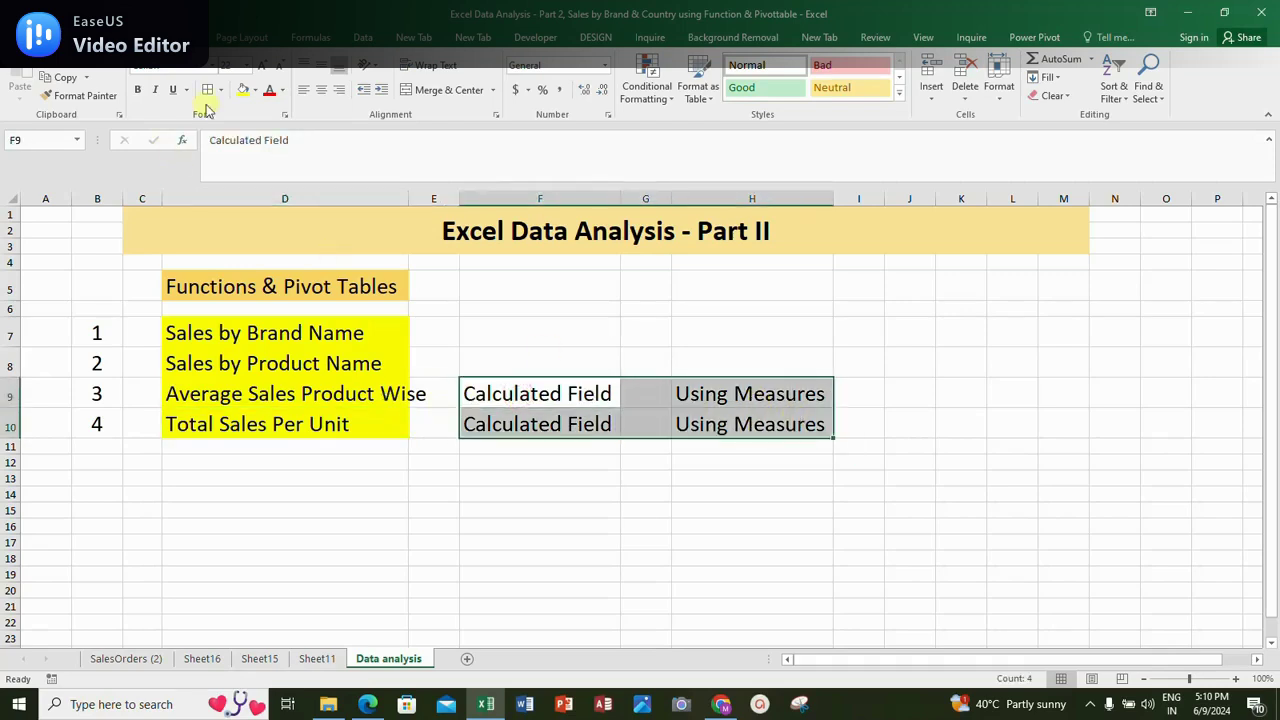
pyautogui.click(242, 89)
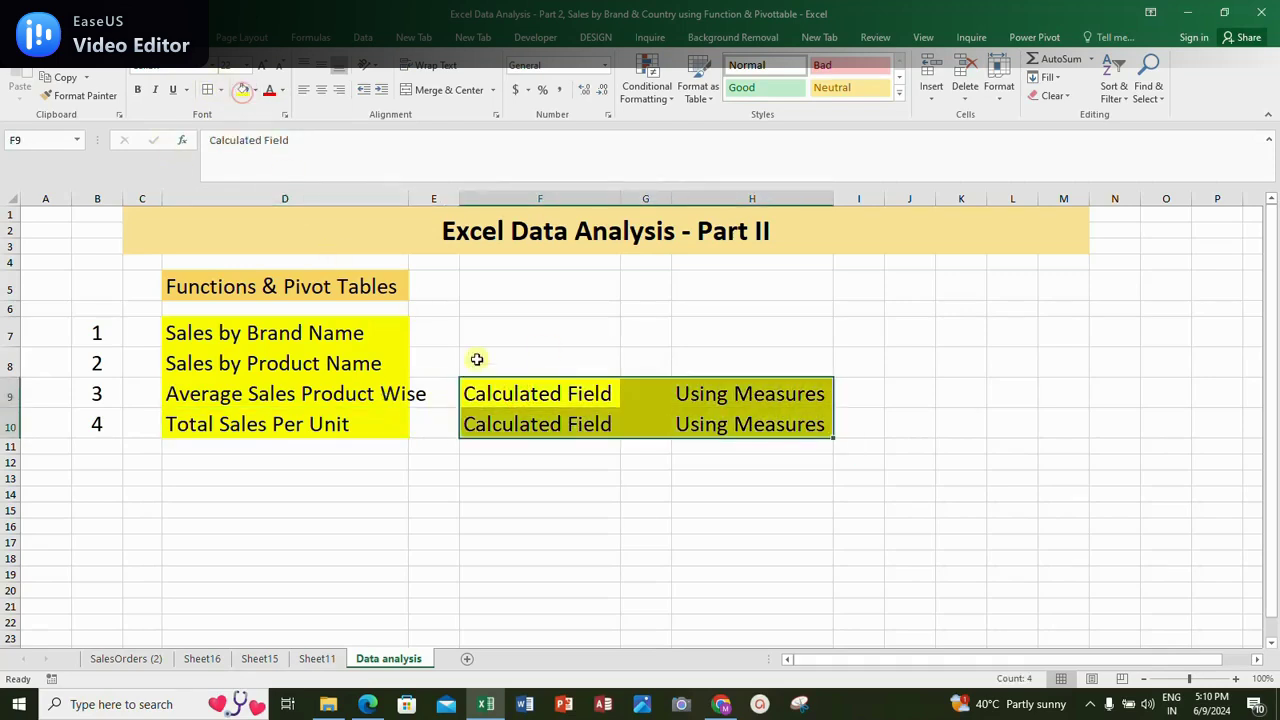